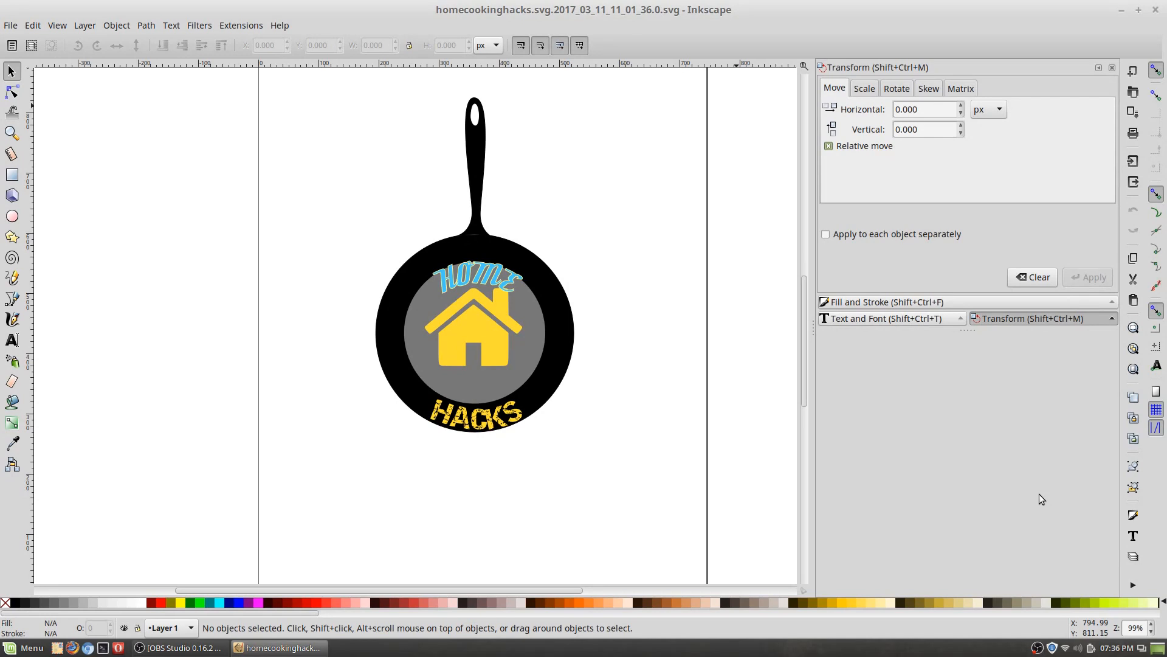
Step: Close the homecookinghacks drawing and launch Inkscape again with a new blank document
left_click(1156, 10)
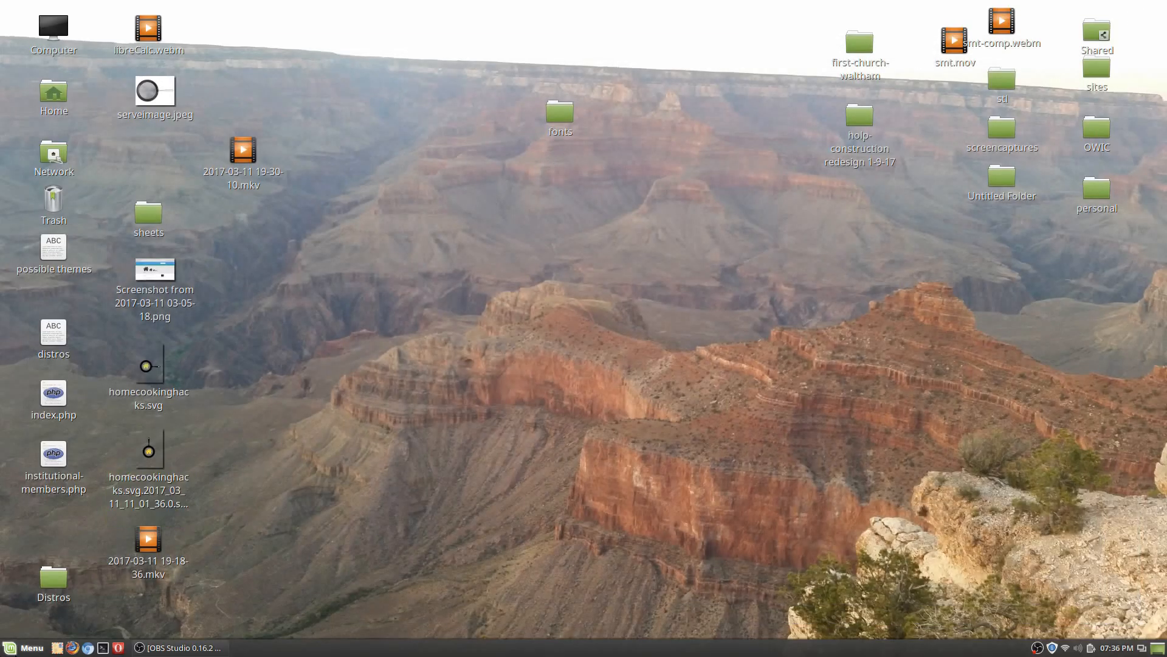
left_click(152, 648)
left_click(151, 649)
left_click(18, 648)
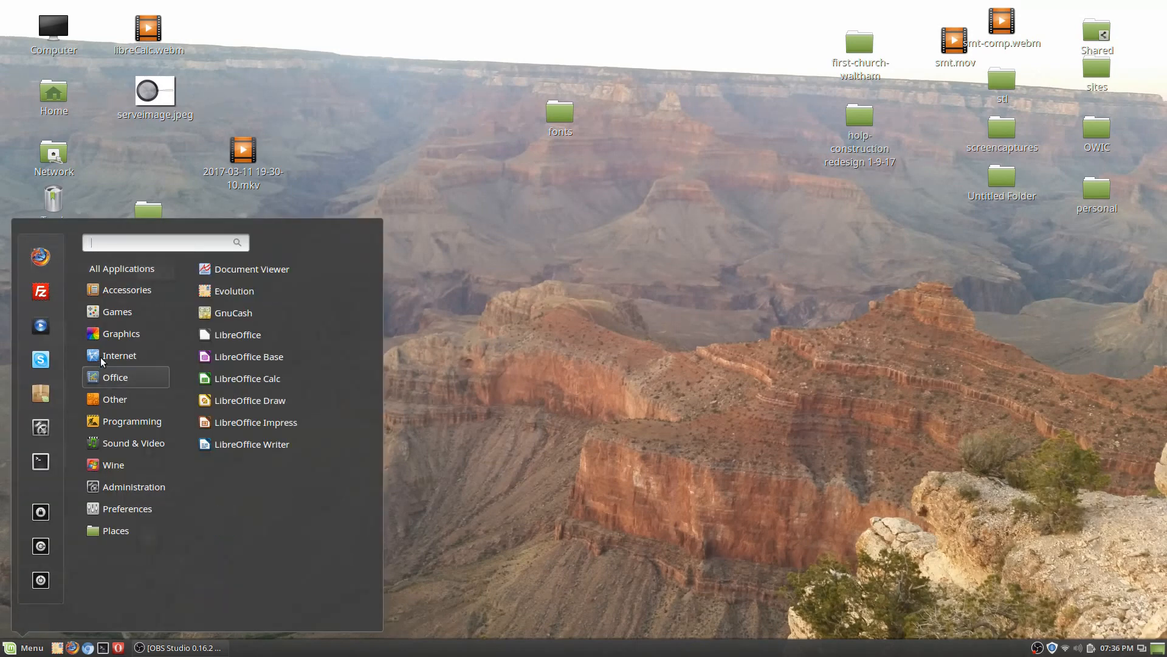
mouse_move(115, 332)
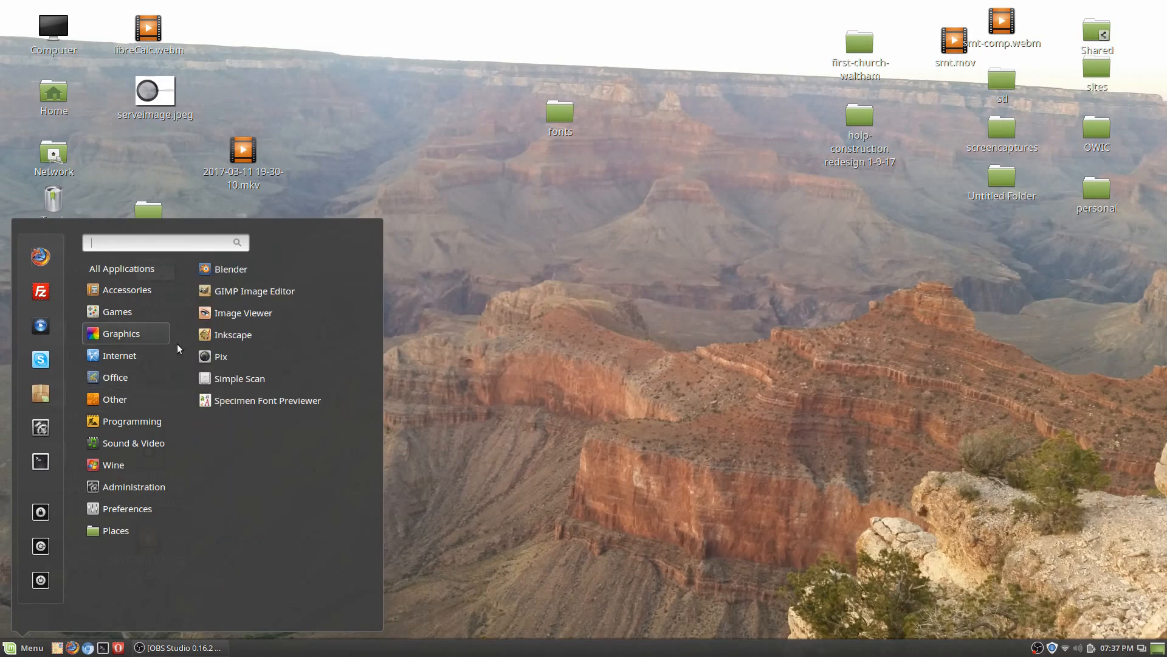
left_click(223, 336)
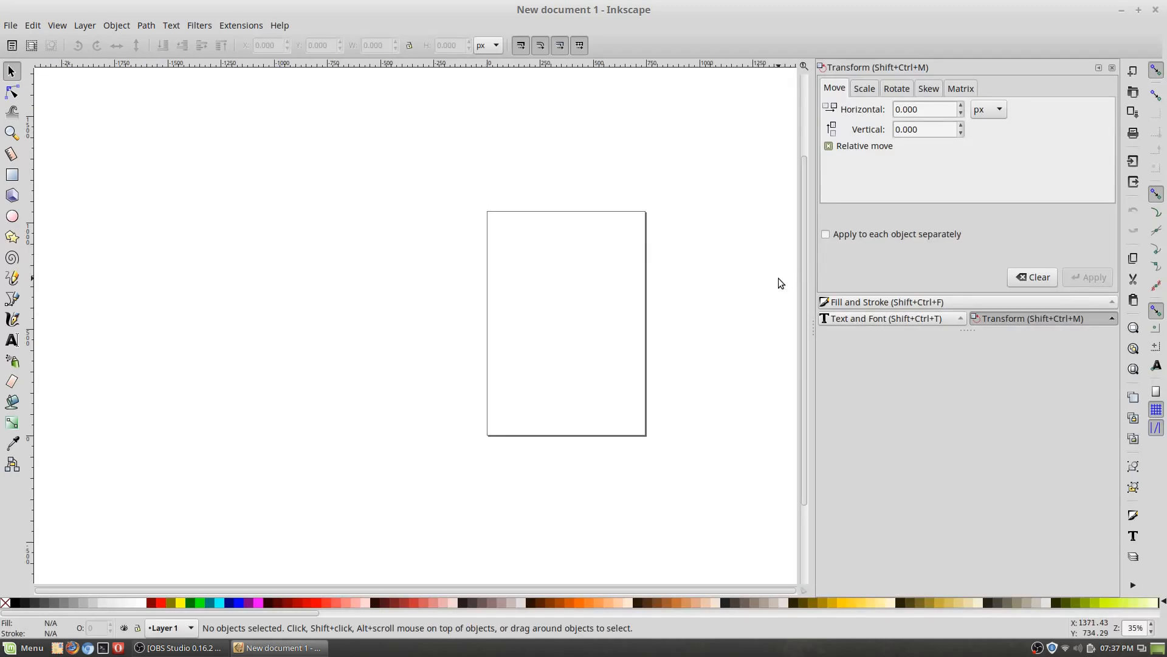
Step: Pan across and zoom in on the blank page until the whole page fills the canvas height
scroll(650, 320, "down", 1)
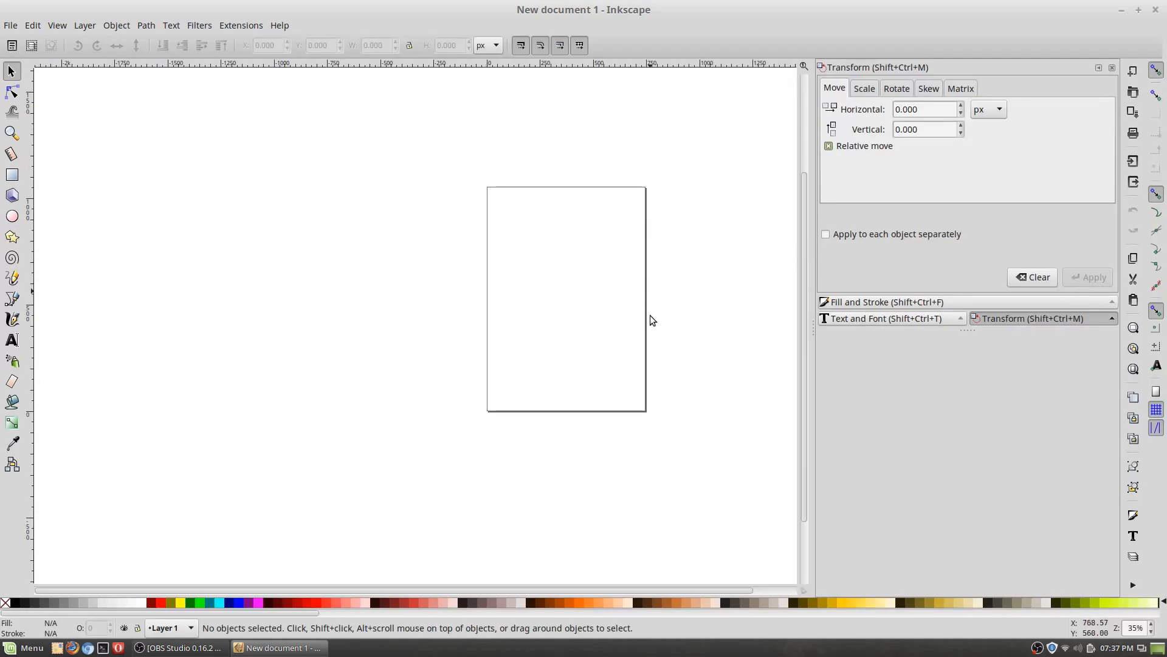
left_click_drag(236, 591, 287, 592)
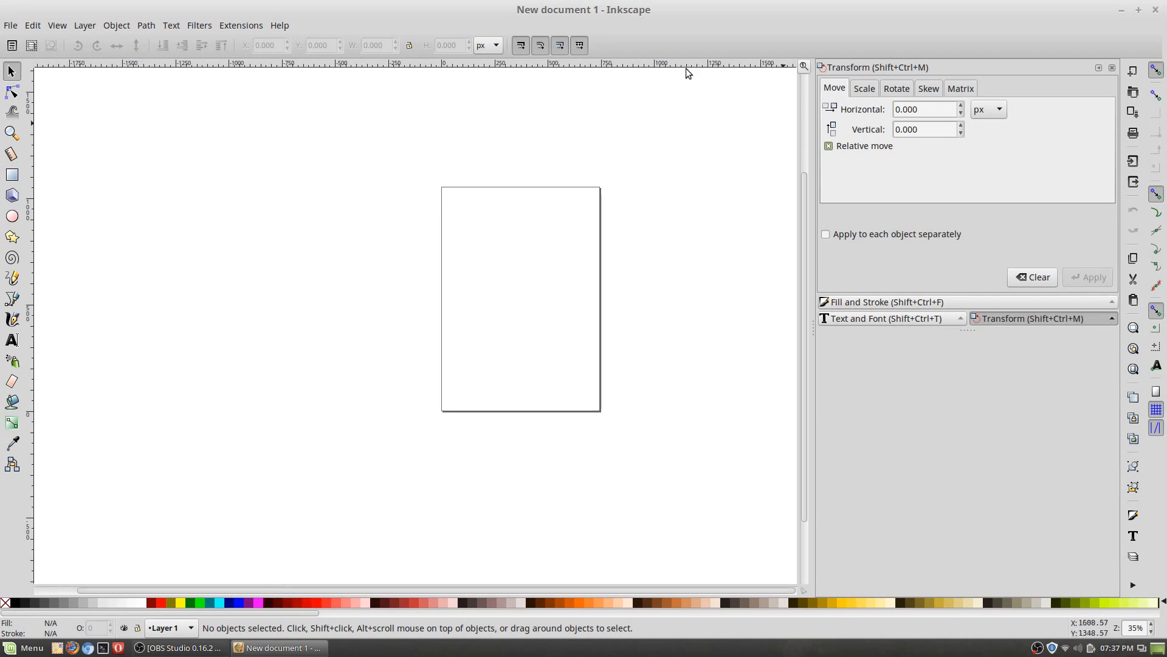
scroll(599, 282, "down", 1)
scroll(599, 282, "up", 3)
scroll(597, 277, "down", 1)
scroll(597, 278, "down", 3)
scroll(595, 280, "up", 4)
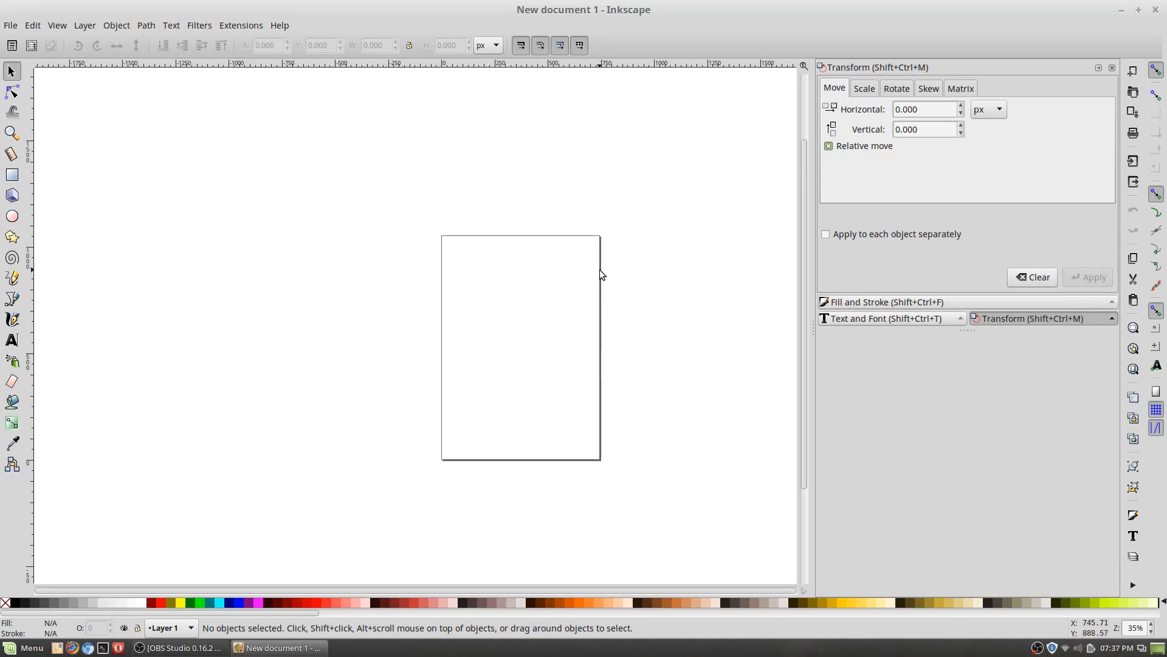
scroll(602, 268, "right", 3)
scroll(602, 268, "left", 4)
scroll(602, 268, "right", 4)
scroll(604, 268, "left", 4)
scroll(604, 267, "right", 4)
scroll(603, 267, "left", 4)
scroll(604, 268, "down", 2)
scroll(604, 268, "up", 2)
scroll(604, 268, "up", 1)
scroll(603, 268, "down", 3)
scroll(604, 267, "up", 2)
scroll(607, 266, "up", 1)
scroll(609, 265, "up", 1)
scroll(609, 266, "down", 4)
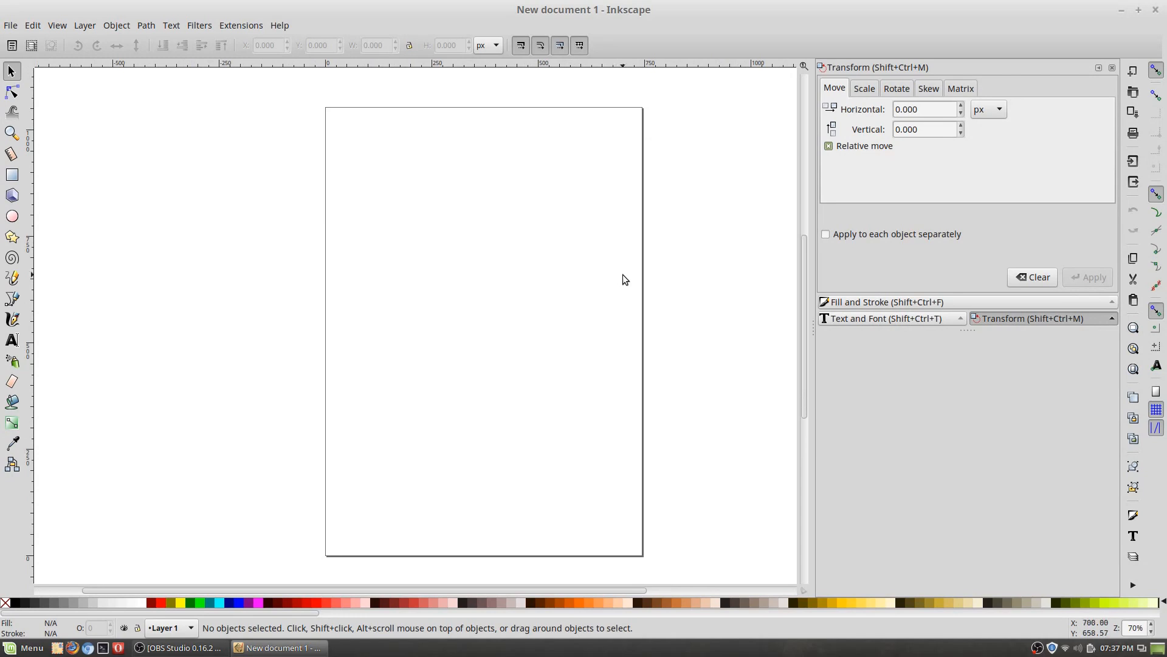
scroll(624, 277, "left", 7)
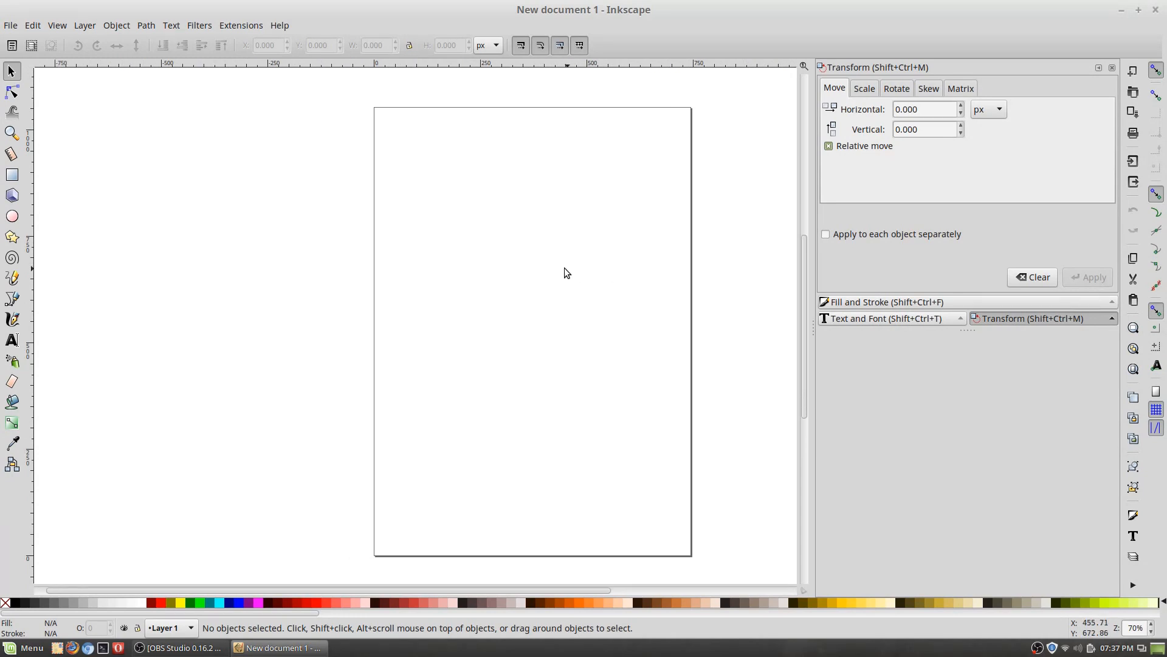
scroll(639, 266, "left", 2)
left_click_drag(595, 284, 384, 282)
scroll(414, 276, "up", 1)
scroll(428, 283, "down", 1)
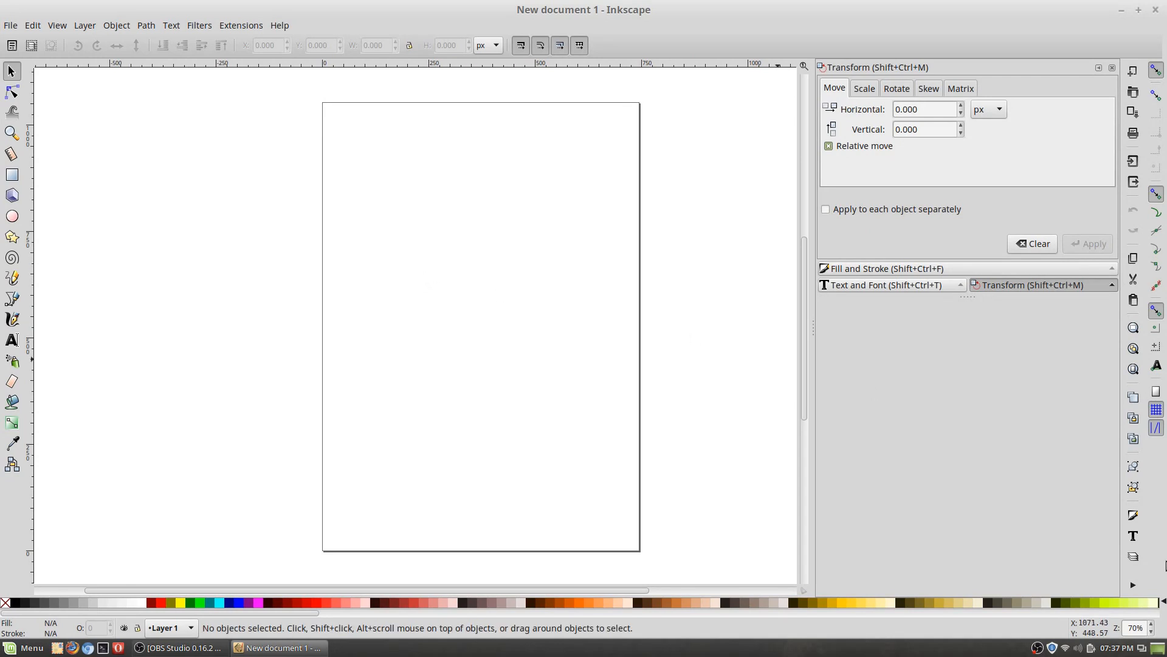
Step: View the frying pan photo serveimage.jpeg from the desktop and close it
left_click(1160, 648)
double_click(155, 91)
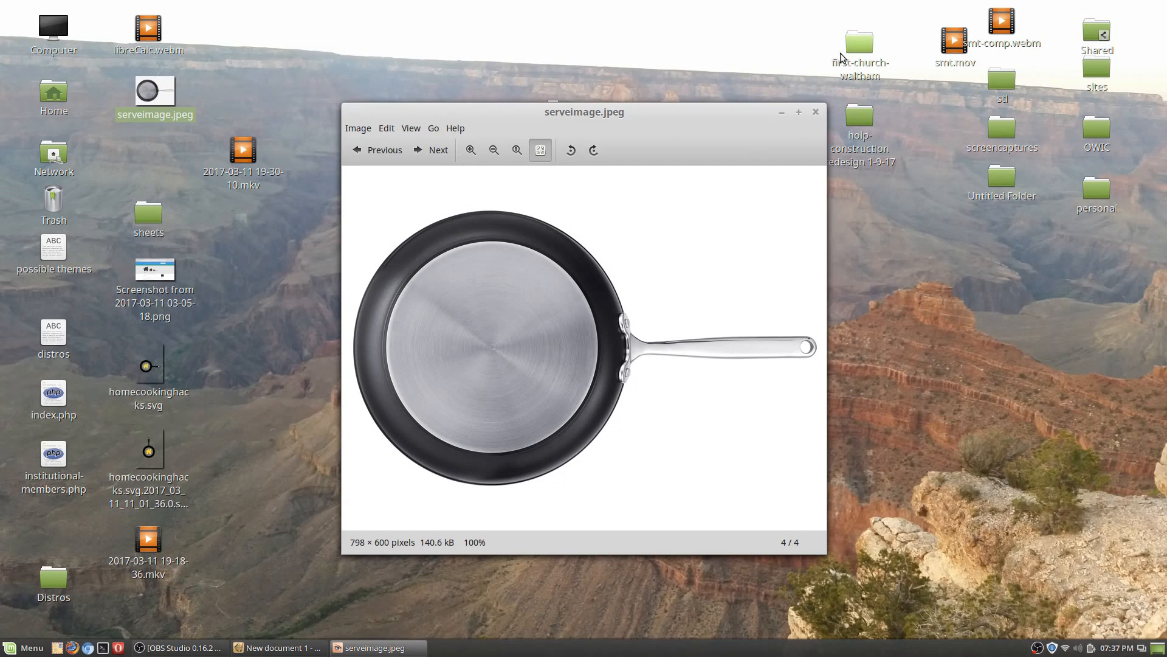
left_click(816, 113)
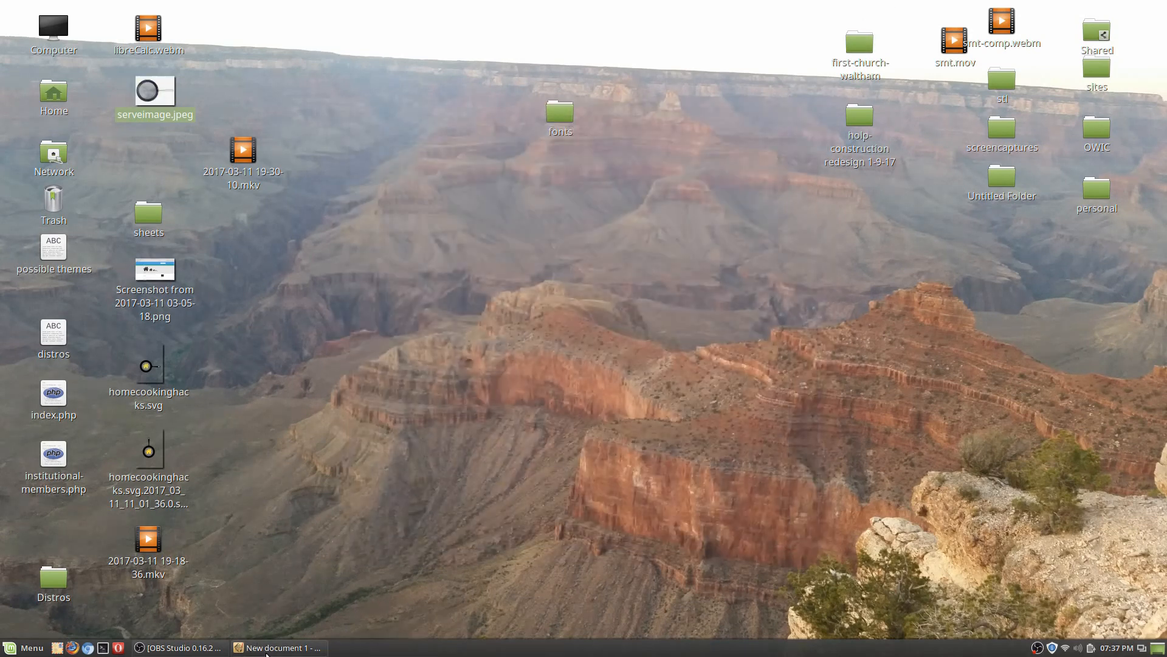
Step: Switch back to Inkscape and import serveimage.jpeg as an embedded image with DPI from file and rendering mode None (auto)
left_click(266, 649)
left_click(12, 26)
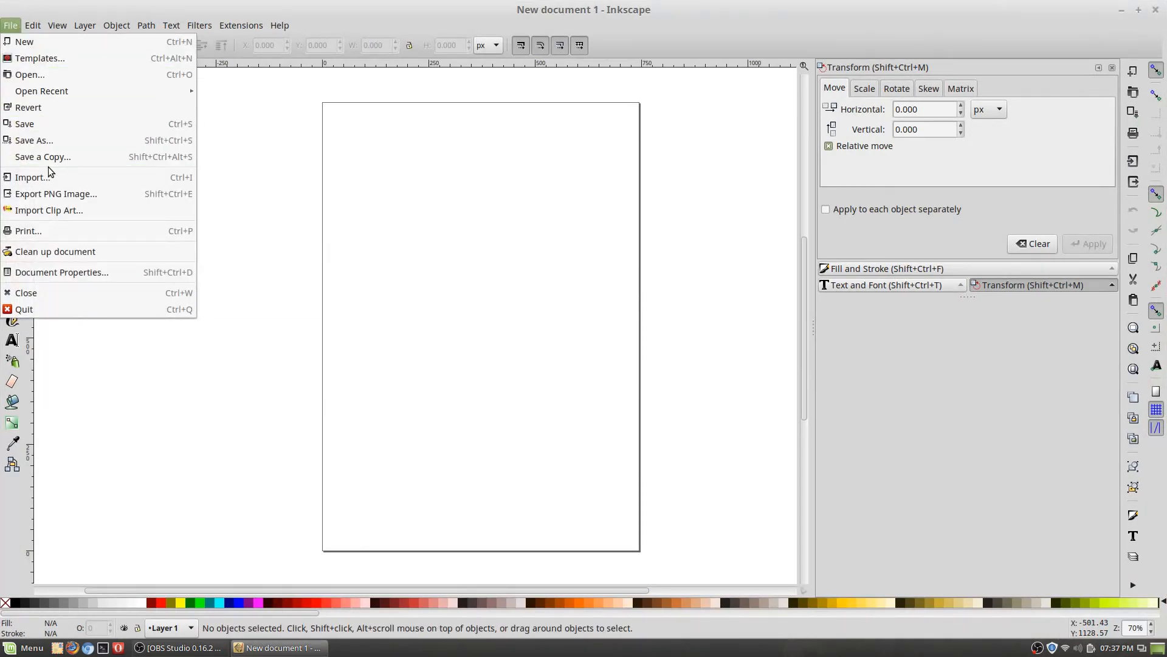
left_click(33, 178)
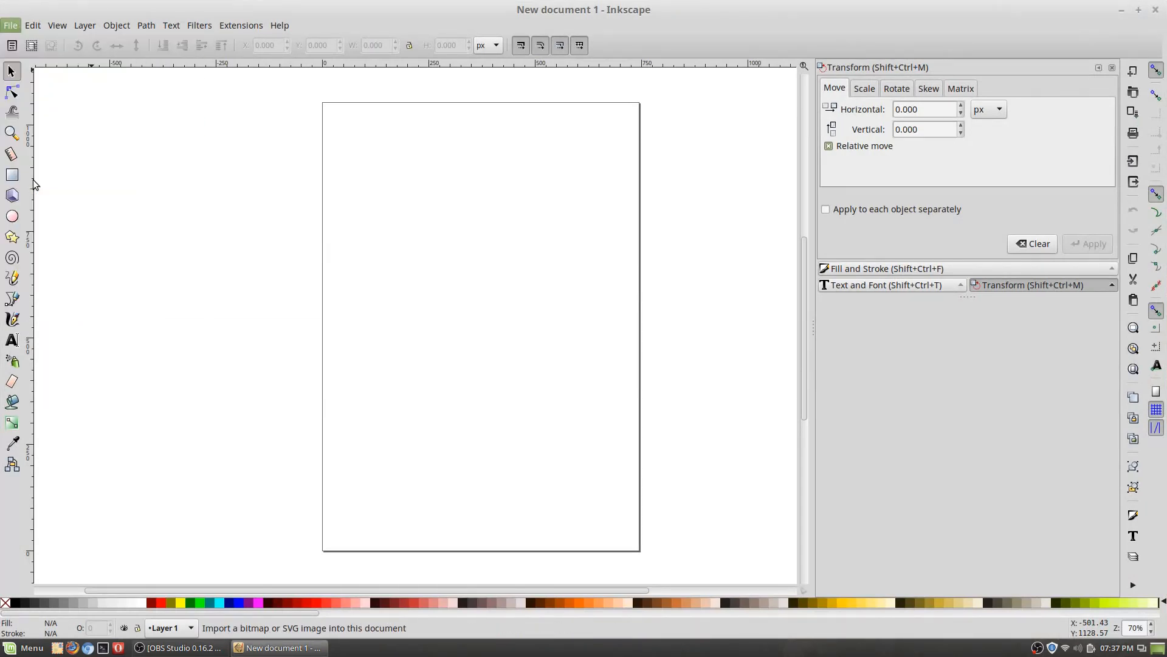
left_click(417, 433)
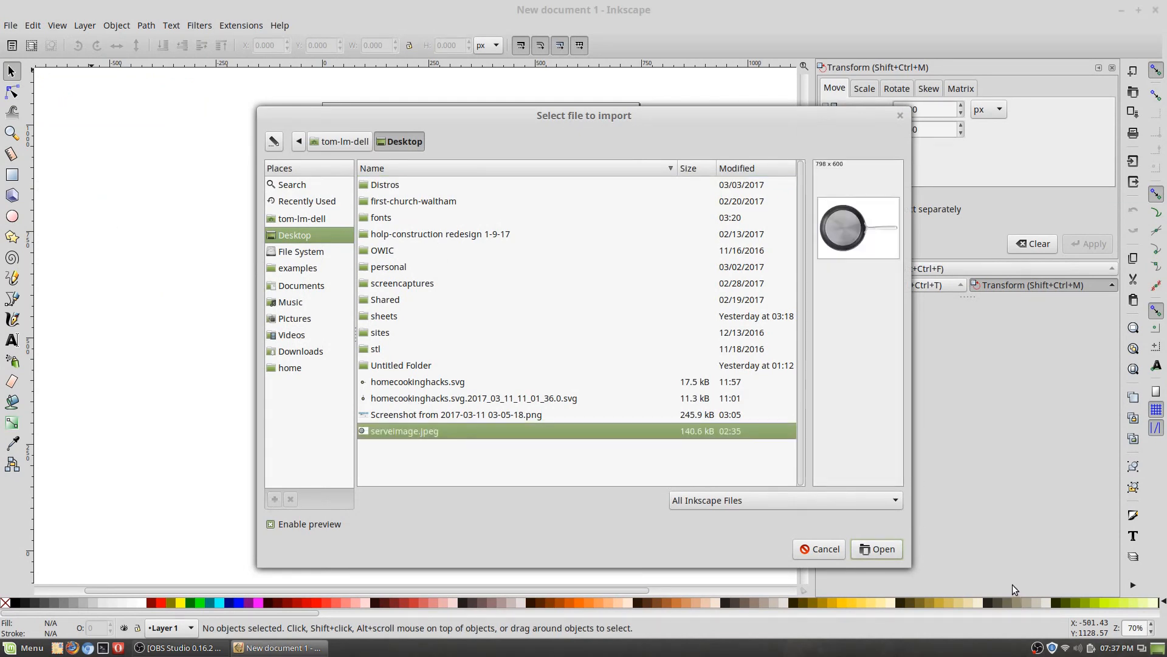
left_click(877, 551)
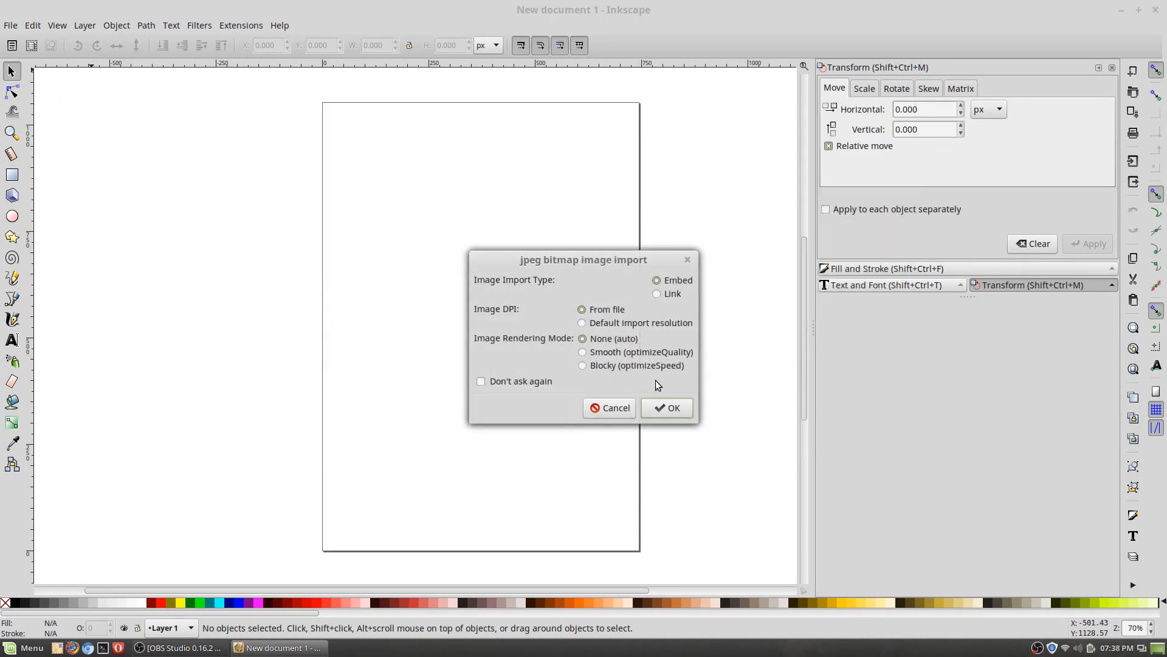
left_click(667, 407)
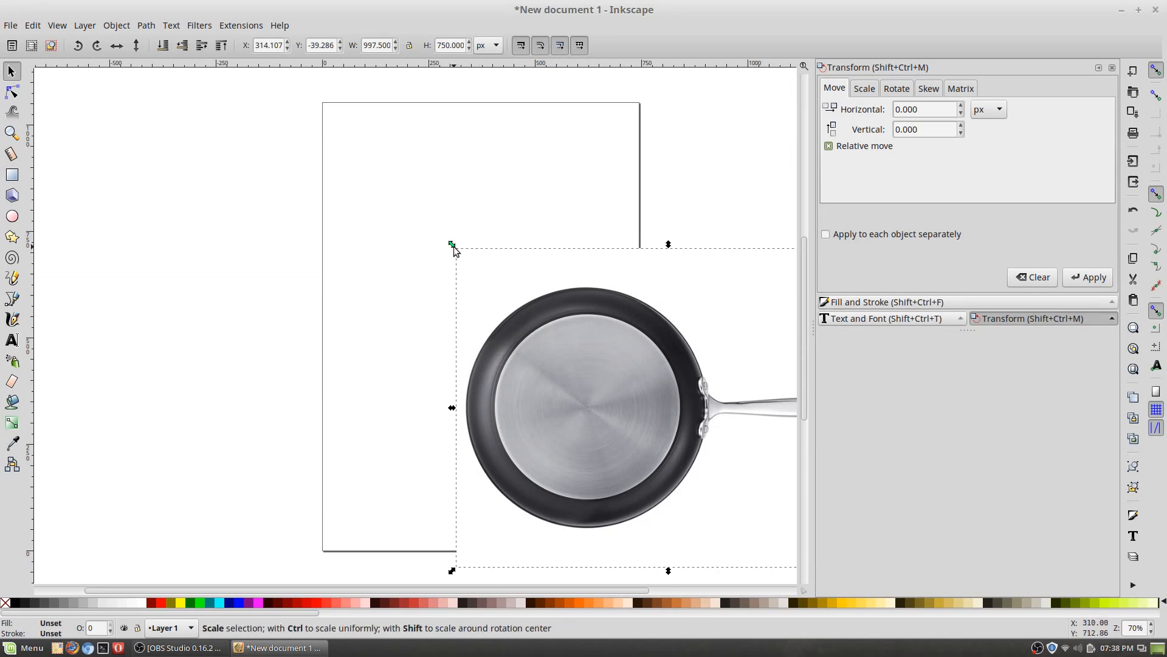
Step: Scale the pan image proportionally to about 671 × 504 px and move it onto the page
key("ctrl")
left_click_drag(453, 246, 502, 356)
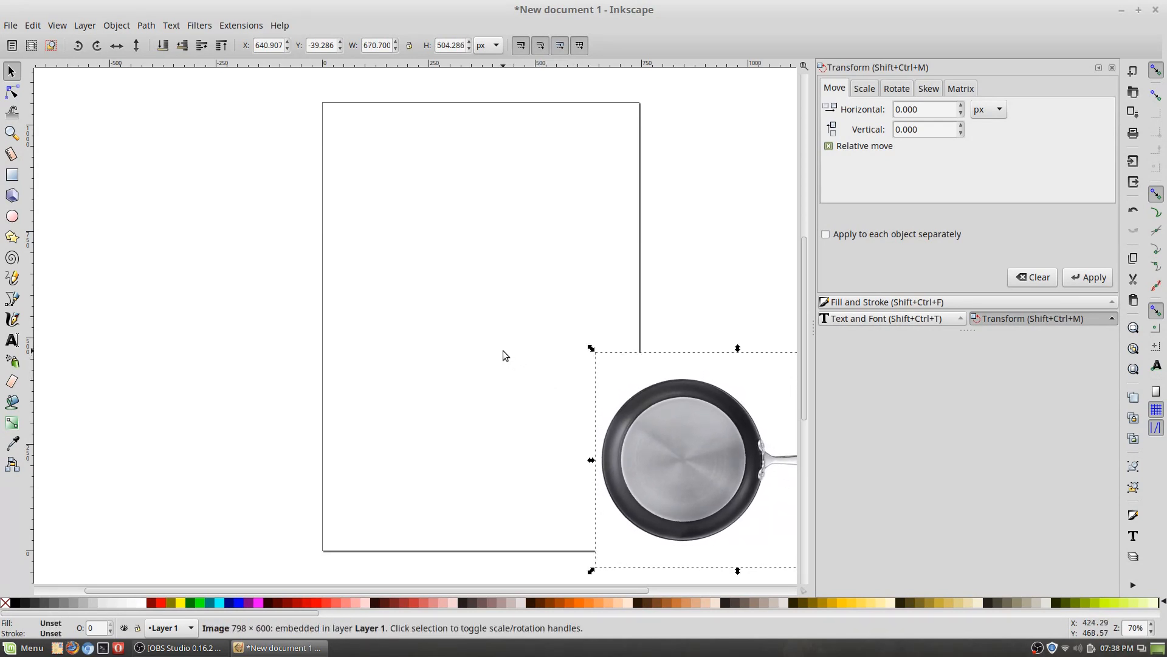
left_click_drag(694, 460, 483, 351)
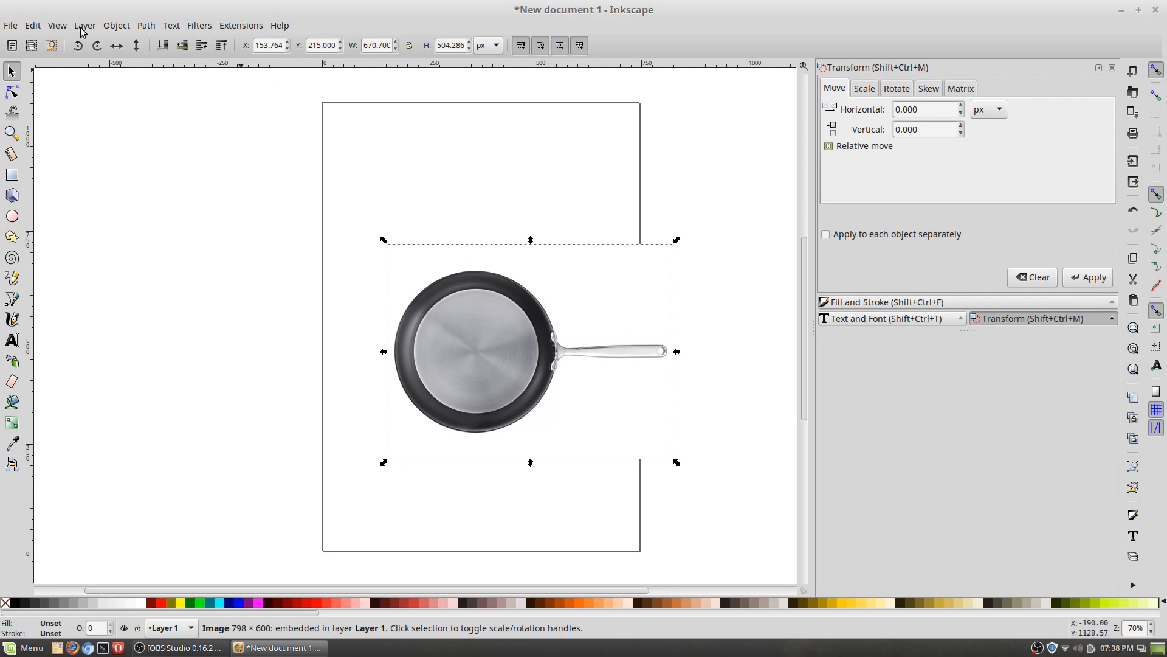
Step: Rotate the pan image 90° counterclockwise so the handle points up, and move it to the middle of the page
left_click(117, 26)
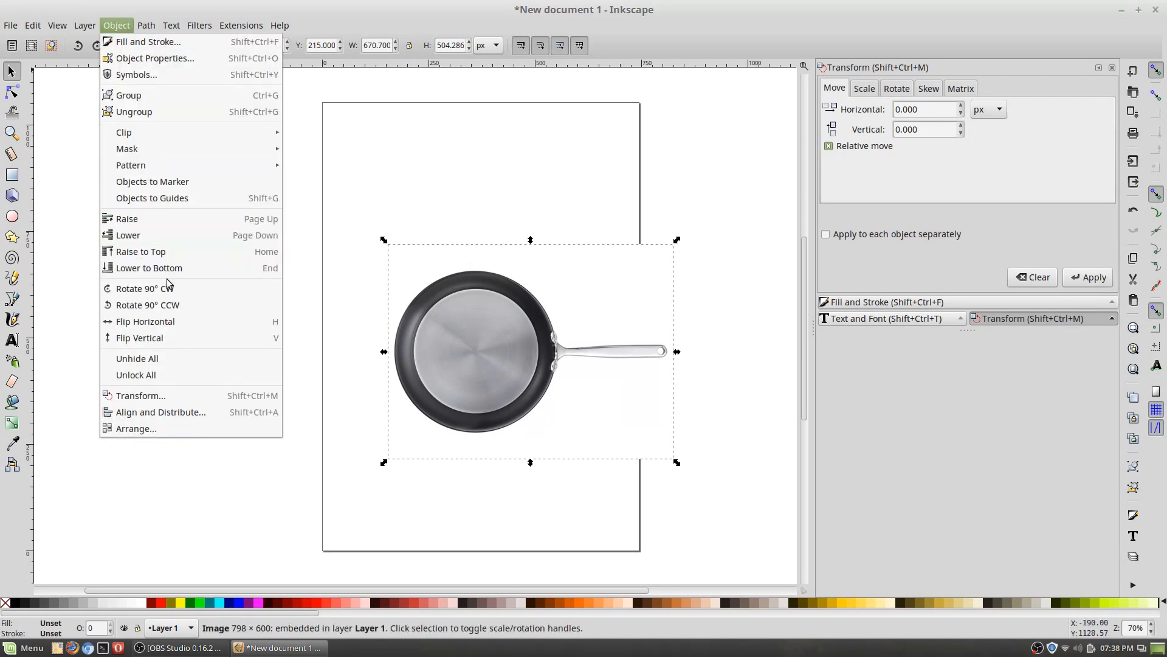
left_click(184, 307)
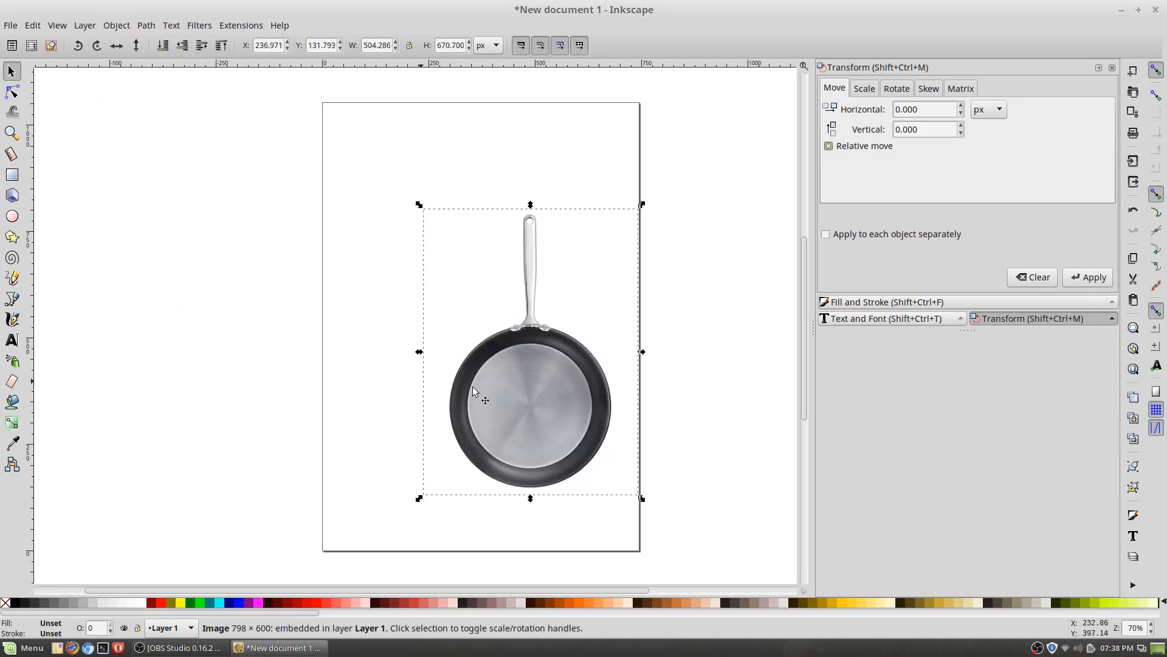
left_click_drag(520, 396, 472, 352)
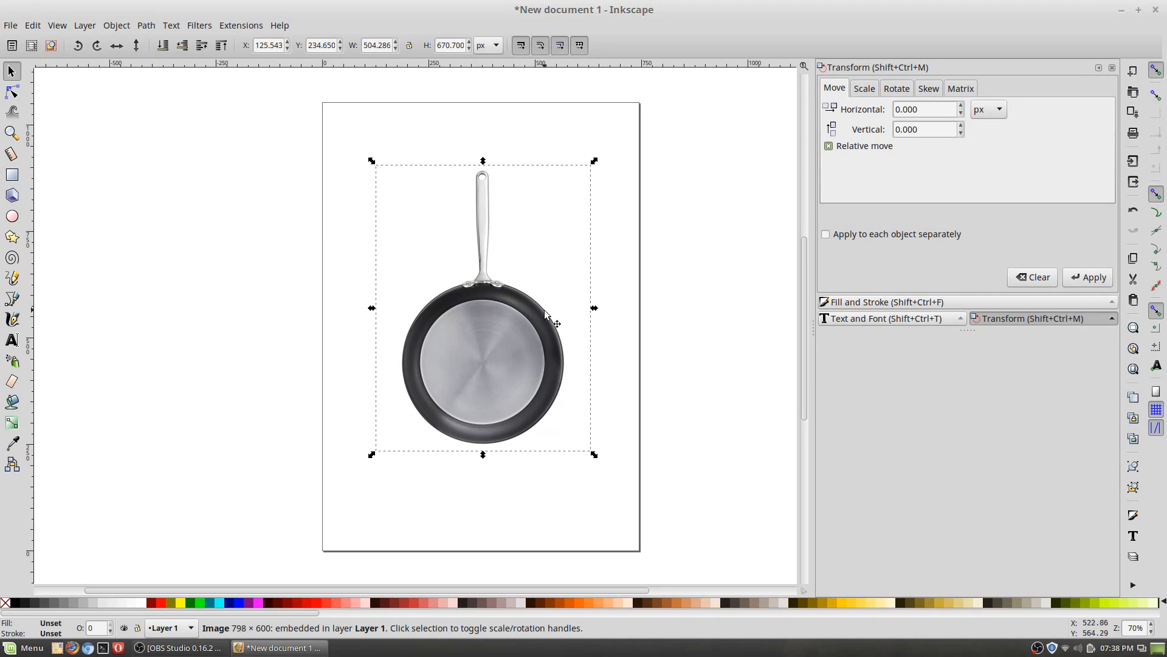
Step: Place two horizontal and two vertical guides along the upper, lower, left and right edges of the pan's inner steel disc
scroll(508, 324, "up", 3)
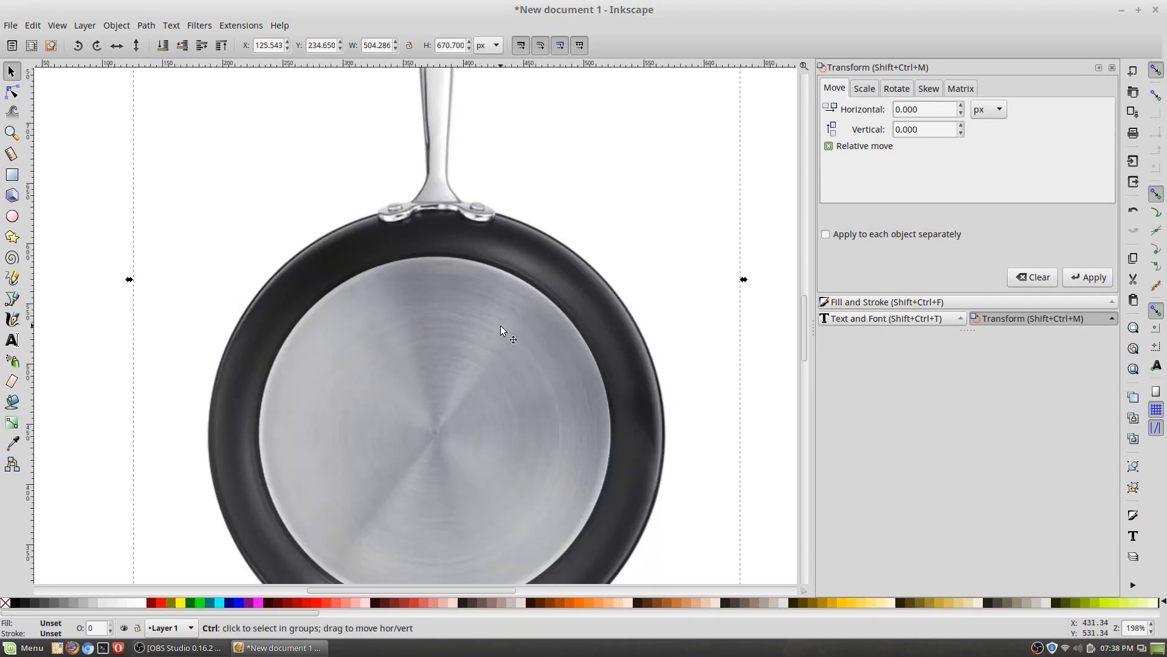
scroll(478, 331, "down", 4)
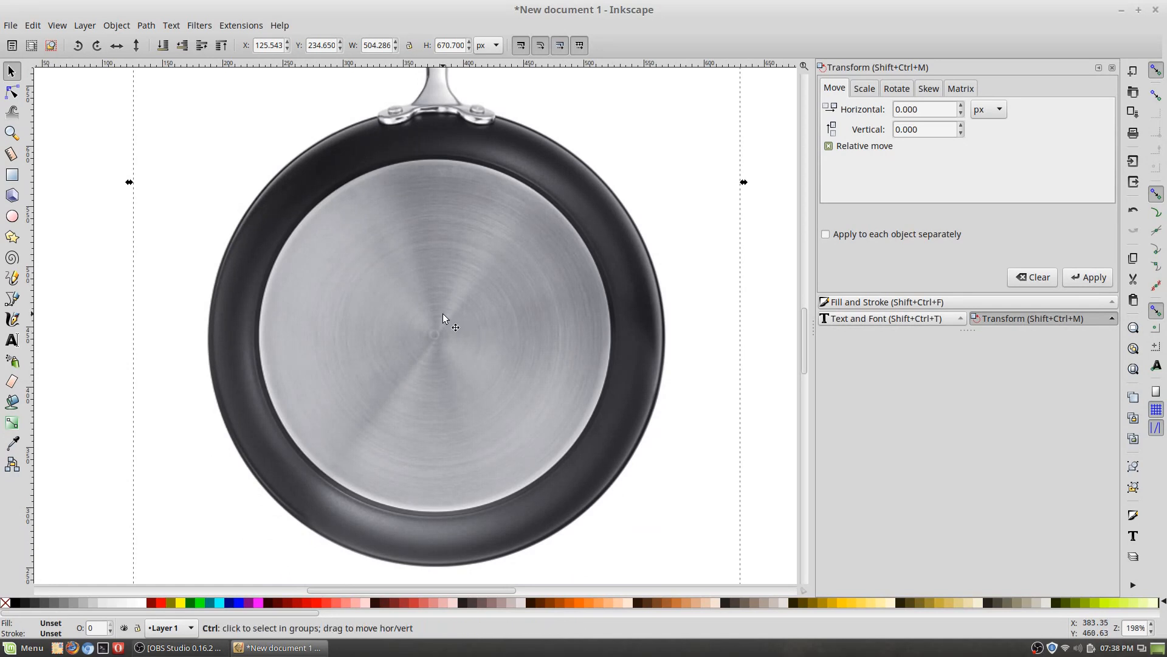
scroll(441, 312, "up", 1)
scroll(440, 311, "down", 2)
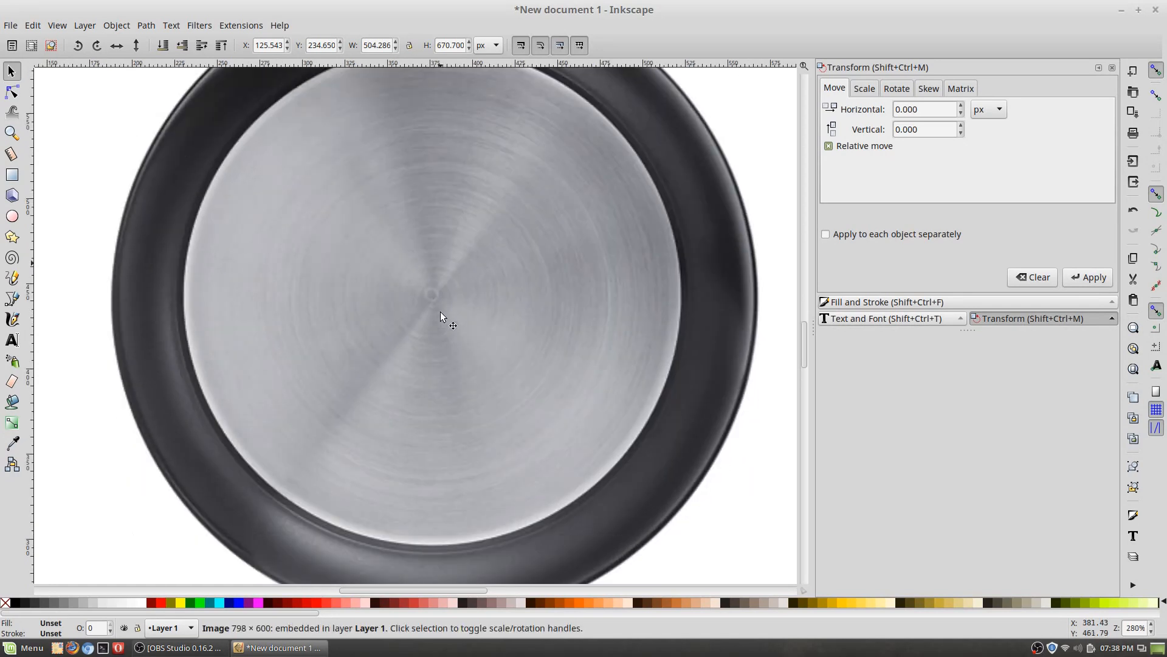
left_click_drag(805, 343, 803, 341)
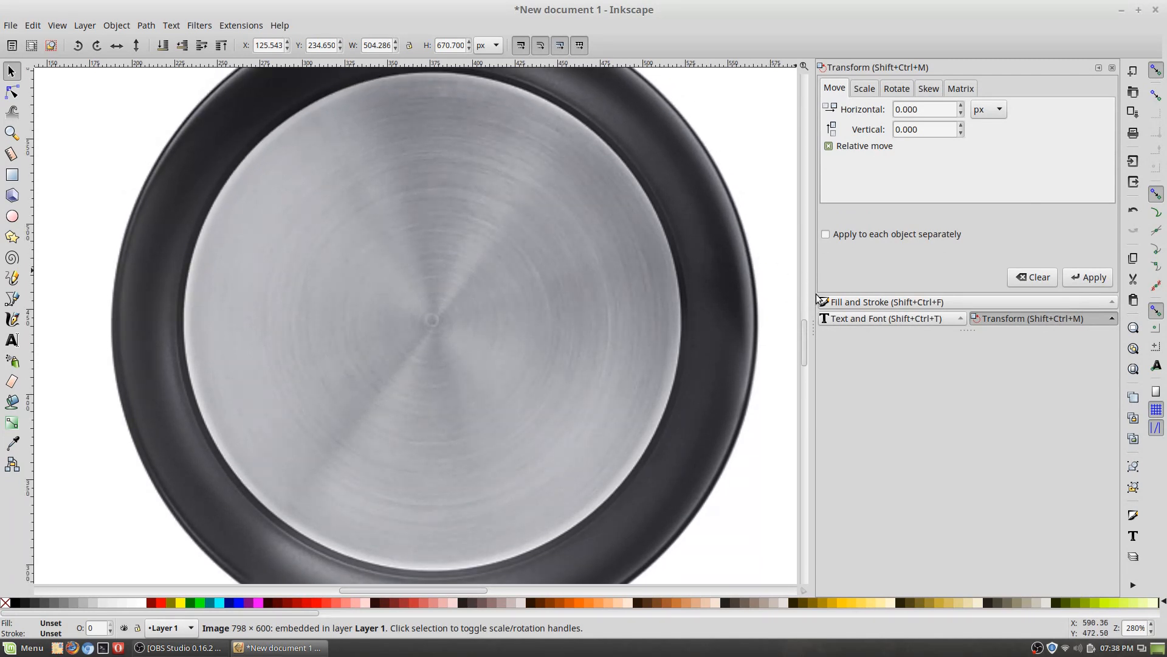
key("ctrl")
scroll(749, 284, "down", 1)
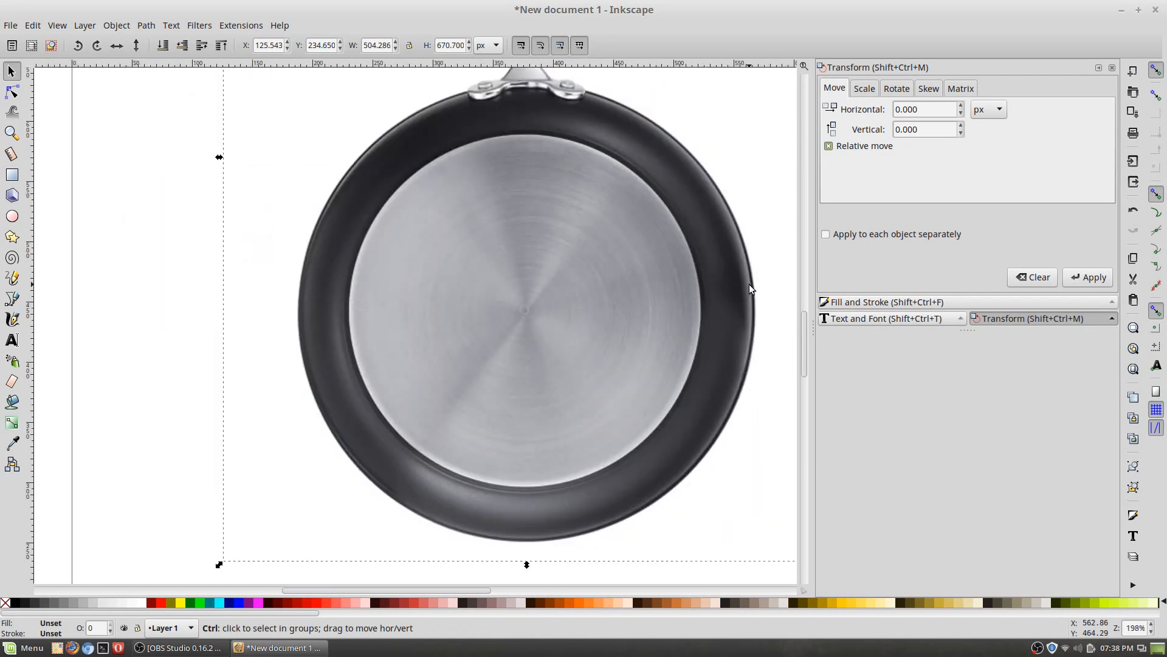
scroll(750, 283, "up", 1)
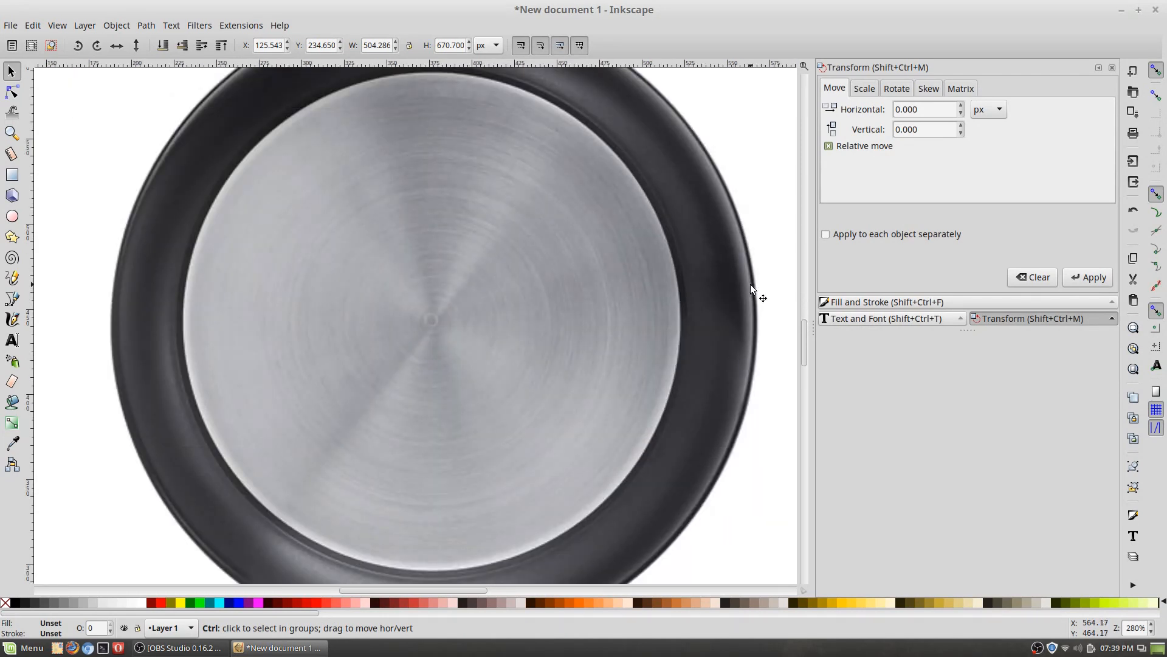
scroll(750, 283, "down", 1)
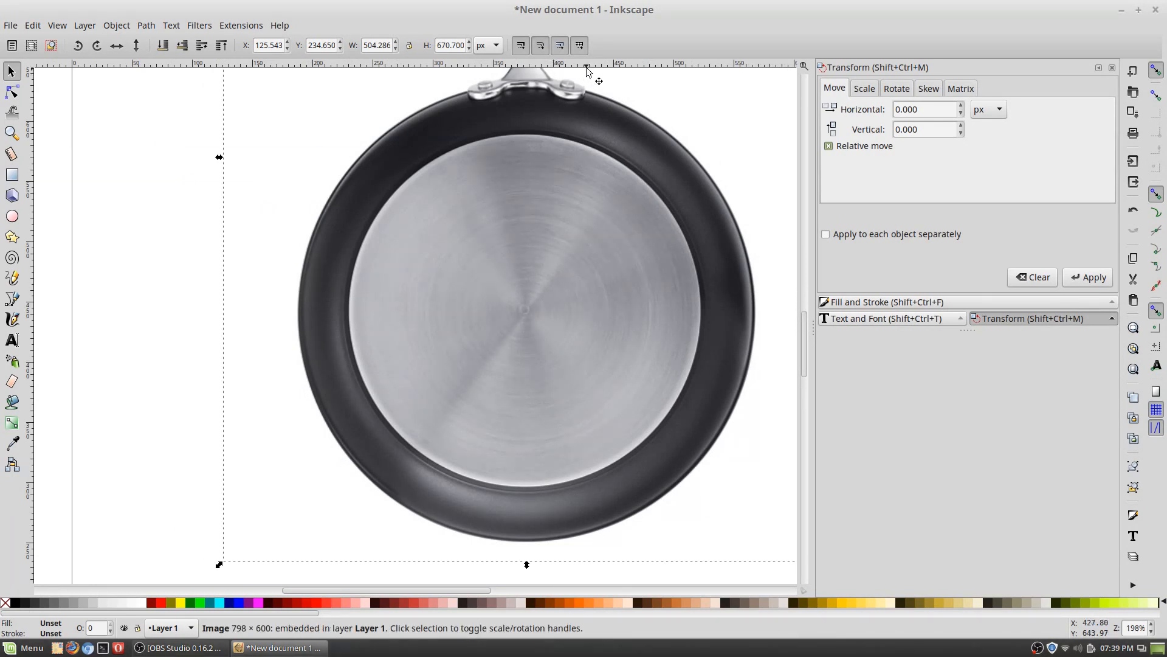
left_click_drag(604, 66, 608, 133)
left_click_drag(545, 67, 594, 485)
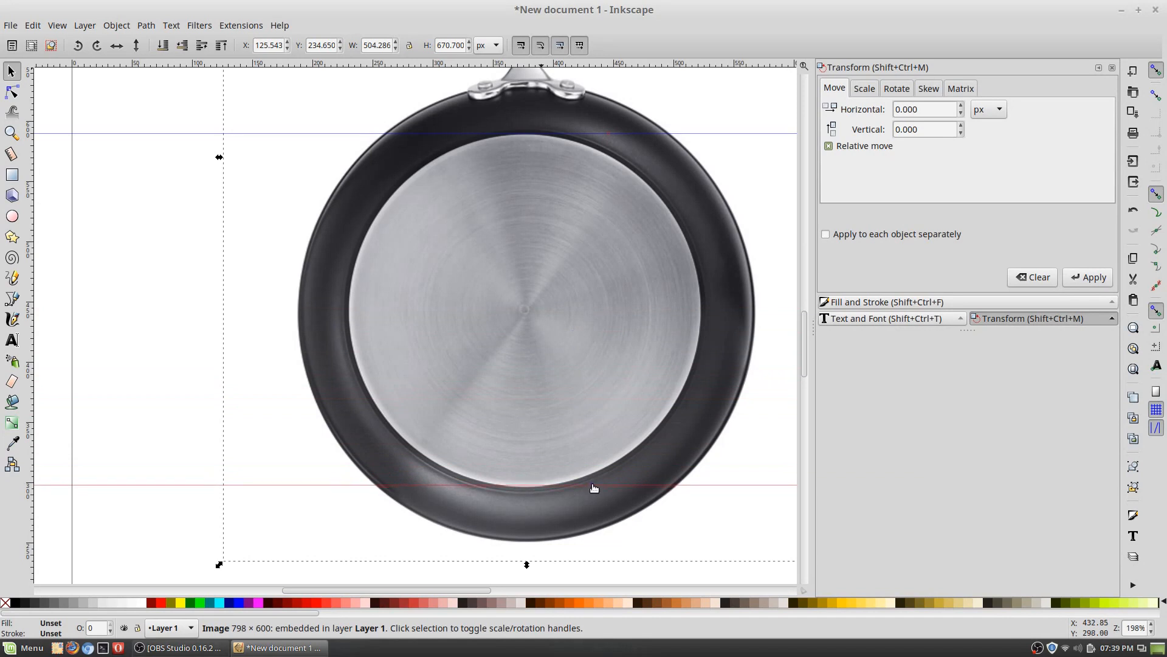
left_click(592, 482)
left_click_drag(595, 488, 594, 490)
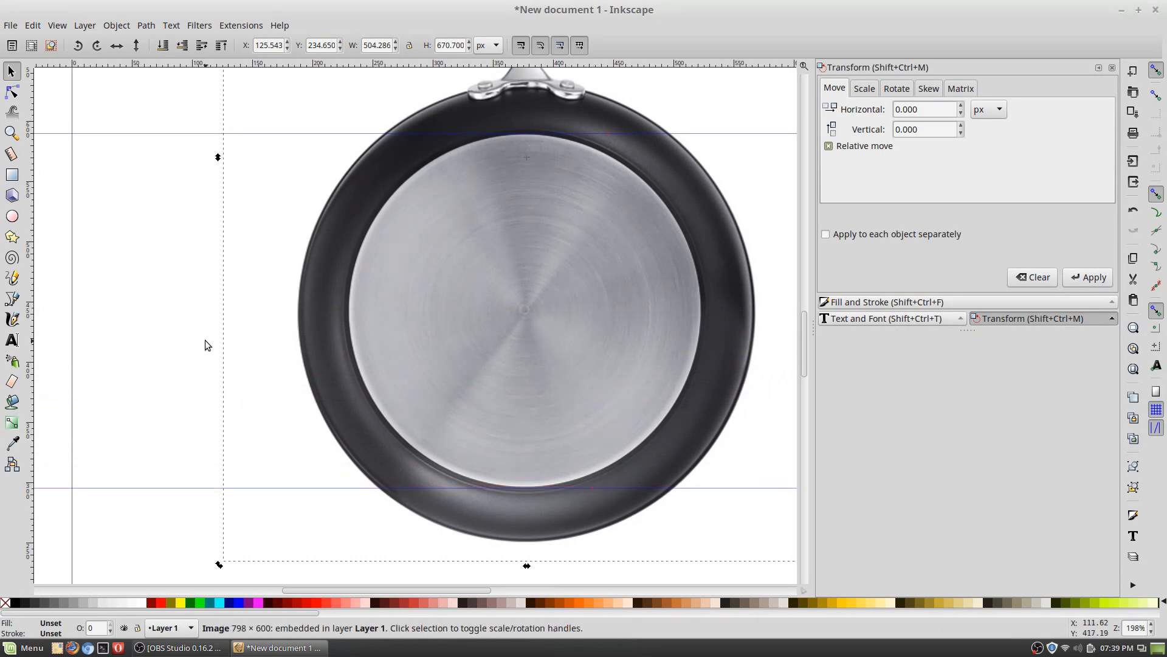
left_click_drag(32, 302, 347, 335)
left_click_drag(33, 339, 700, 374)
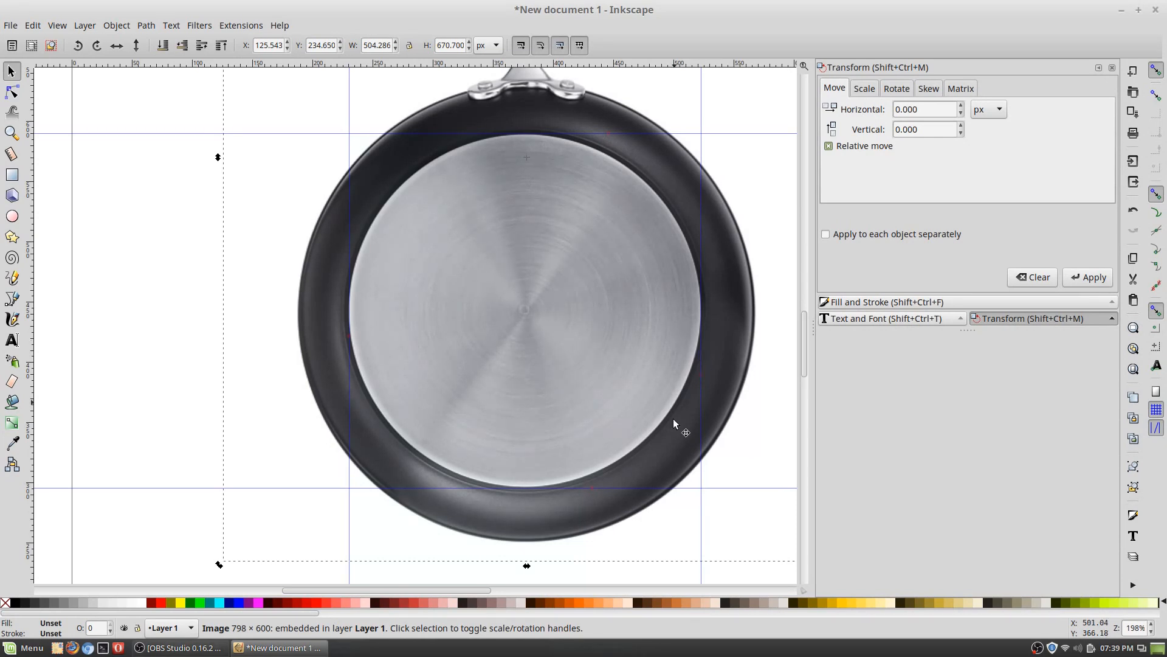
Step: Draw an ellipse between opposite guide intersections to cover the pan's inner disc, and close the Transform dialog
left_click(12, 215)
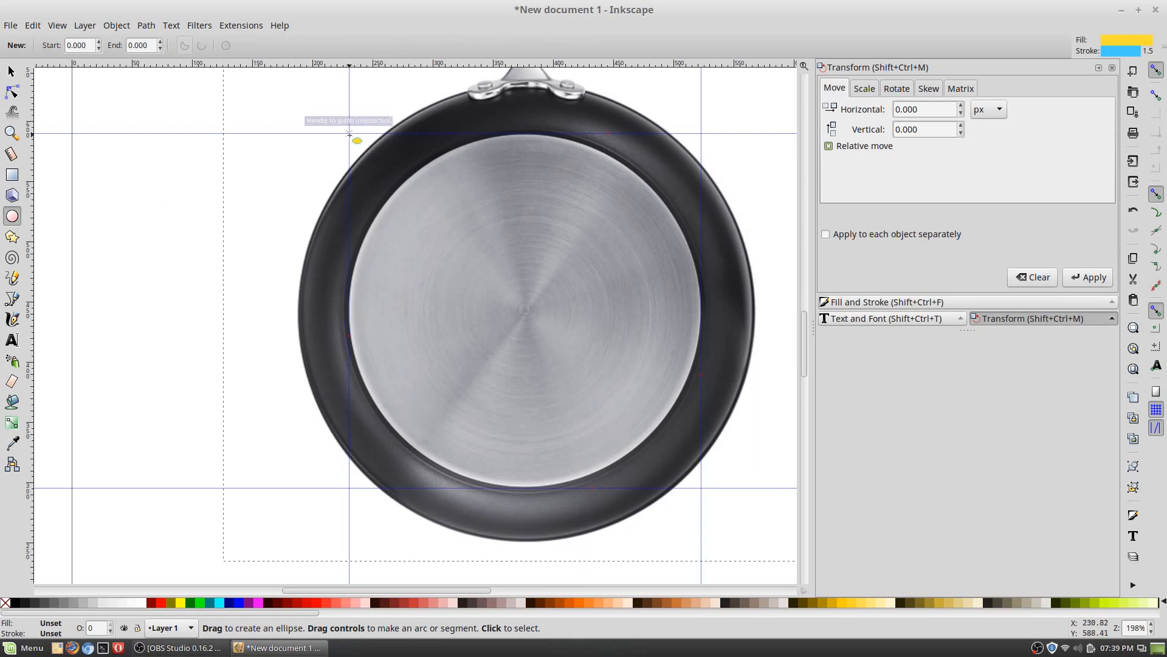
left_click_drag(349, 133, 698, 487)
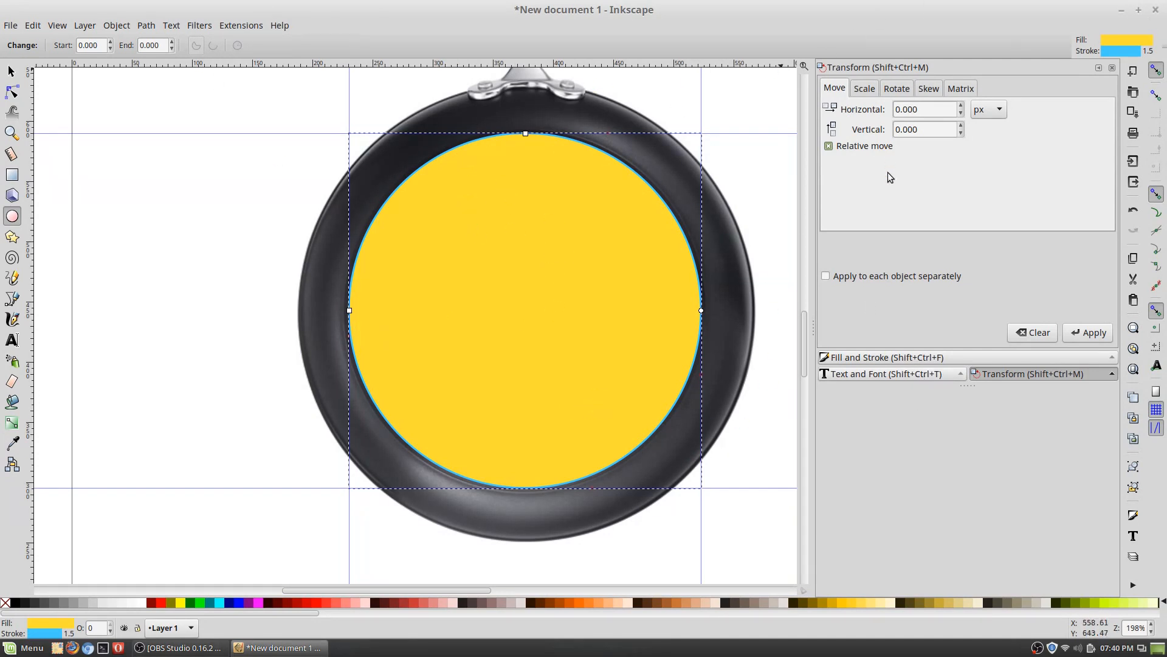
left_click(1112, 68)
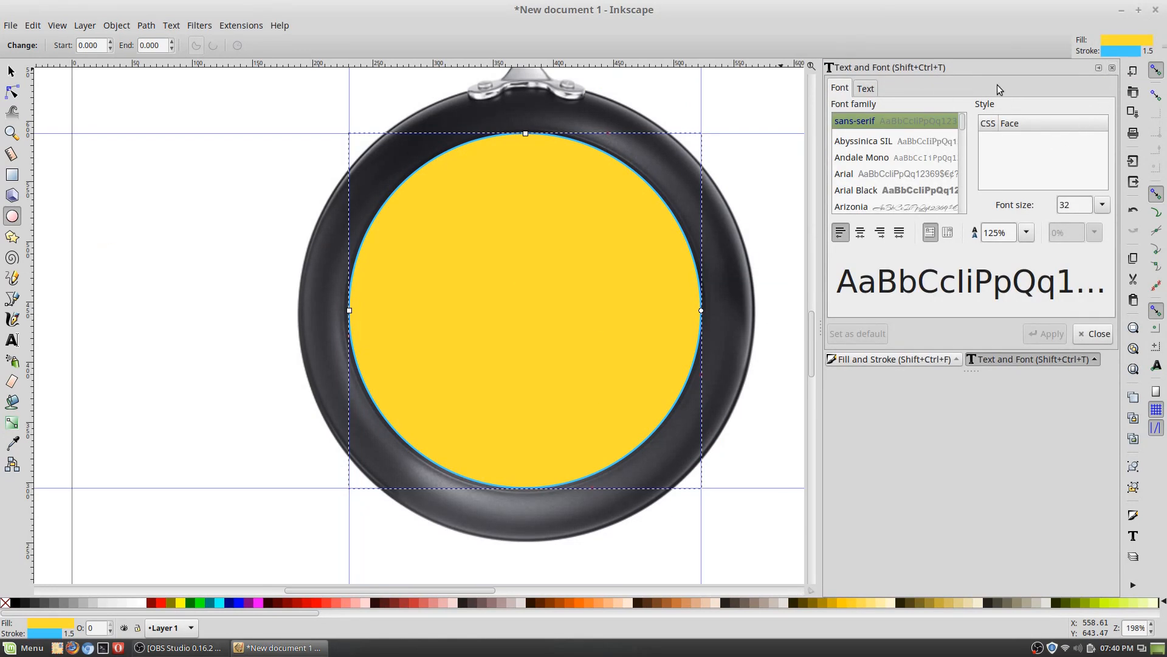
Step: Close the Text and Font dialog and set the inner disc ellipse's flat RGB fill to 999999
left_click(1113, 68)
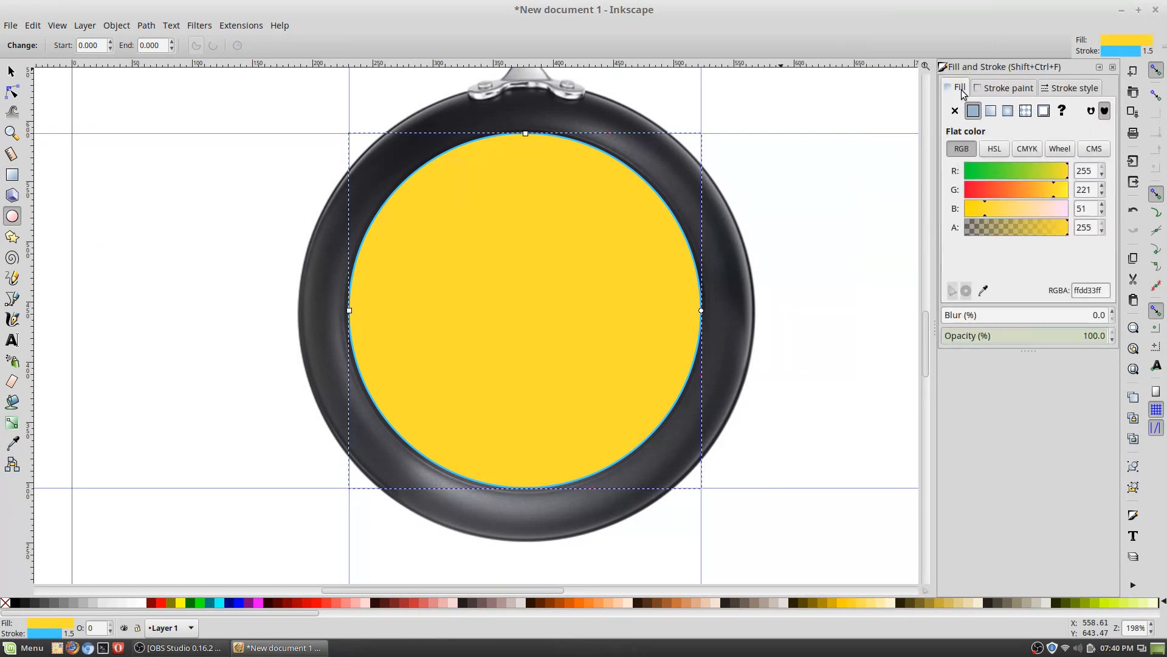
left_click(1003, 90)
left_click(958, 89)
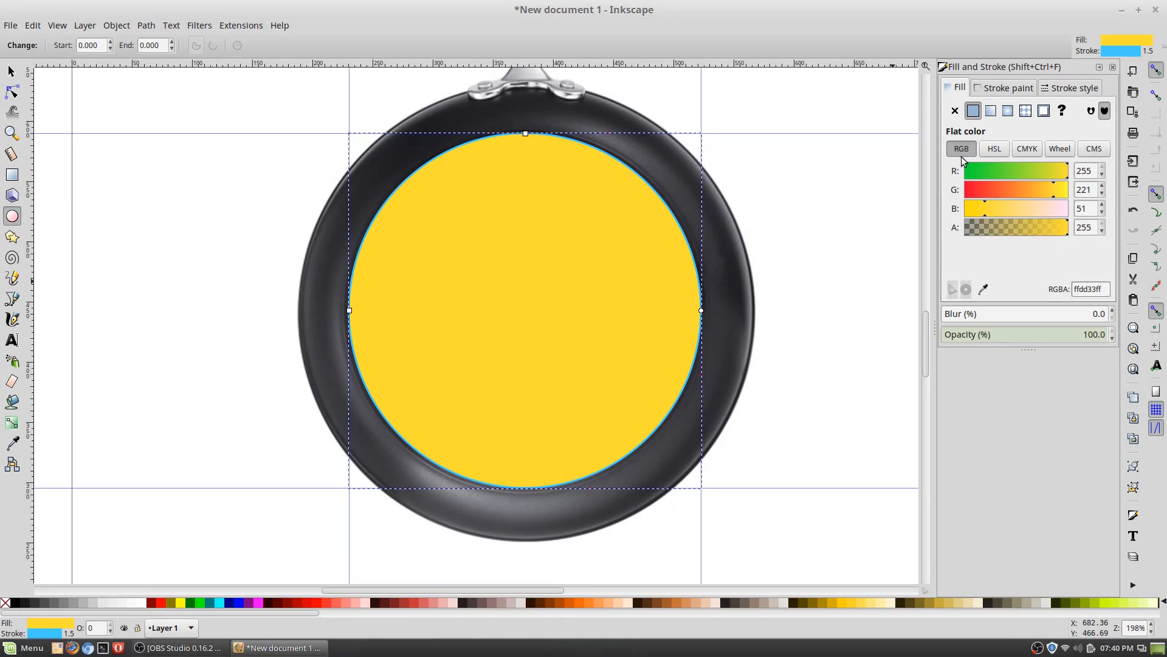
left_click(1025, 152)
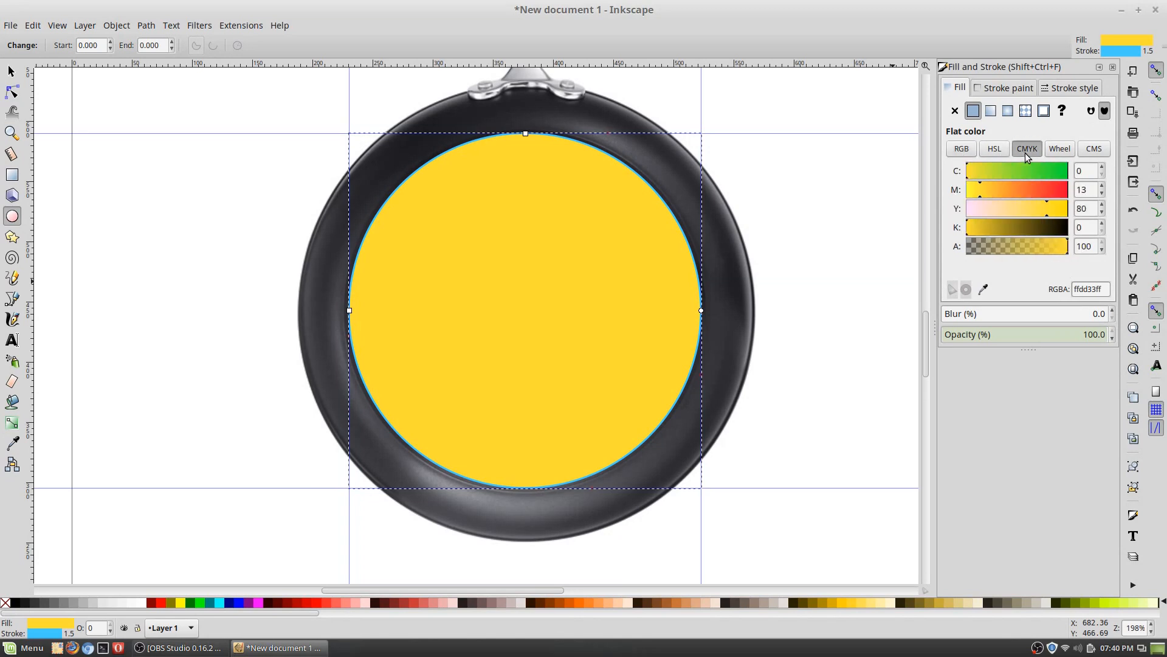
left_click(963, 152)
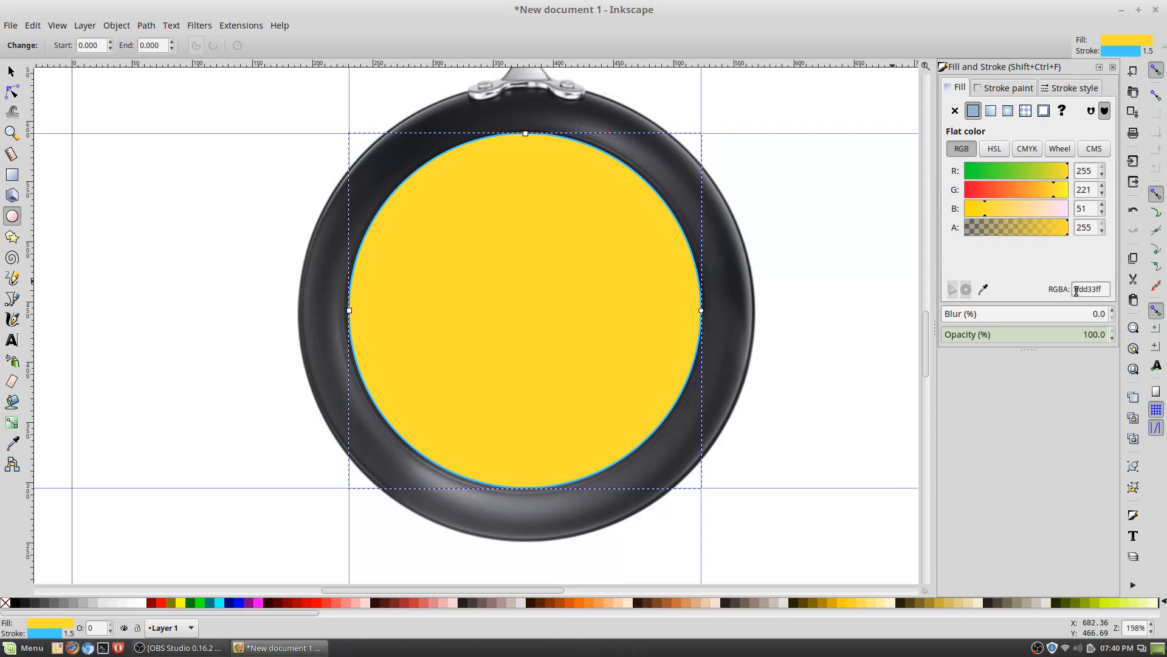
left_click_drag(1096, 291, 1064, 293)
type("999999")
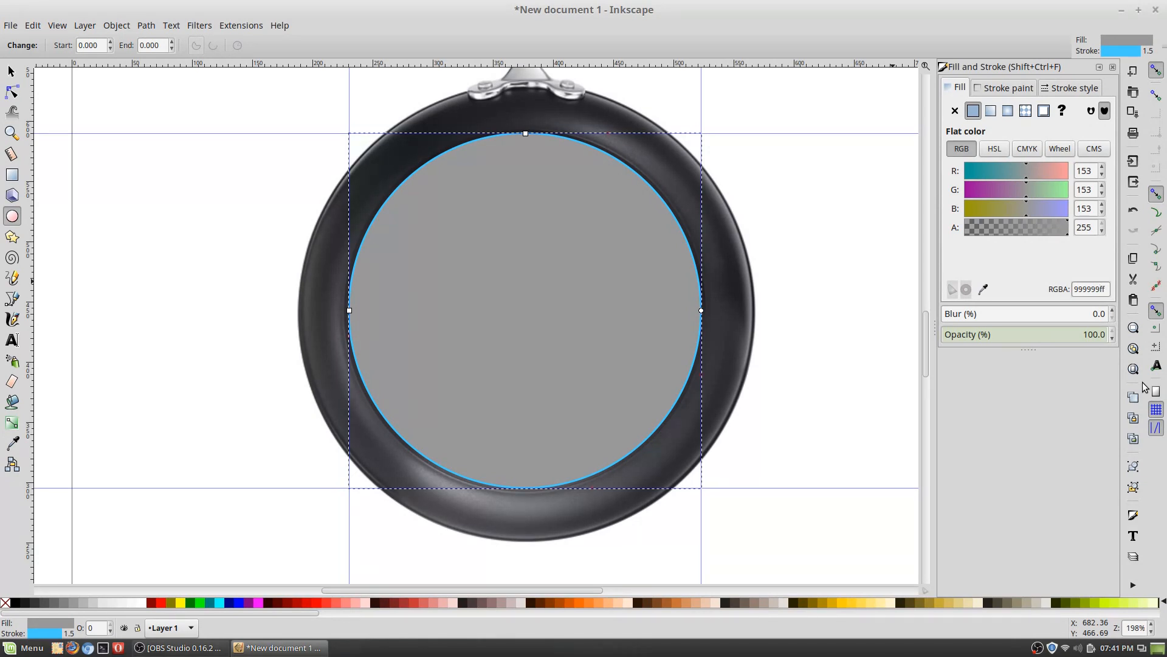
Step: Set the inner disc ellipse's fill to ccccccff and remove its stroke paint
key("BackSpace")
key("BackSpace")
key("BackSpace")
key("BackSpace")
key("BackSpace")
key("BackSpace")
key("BackSpace")
key("BackSpace")
type("ff")
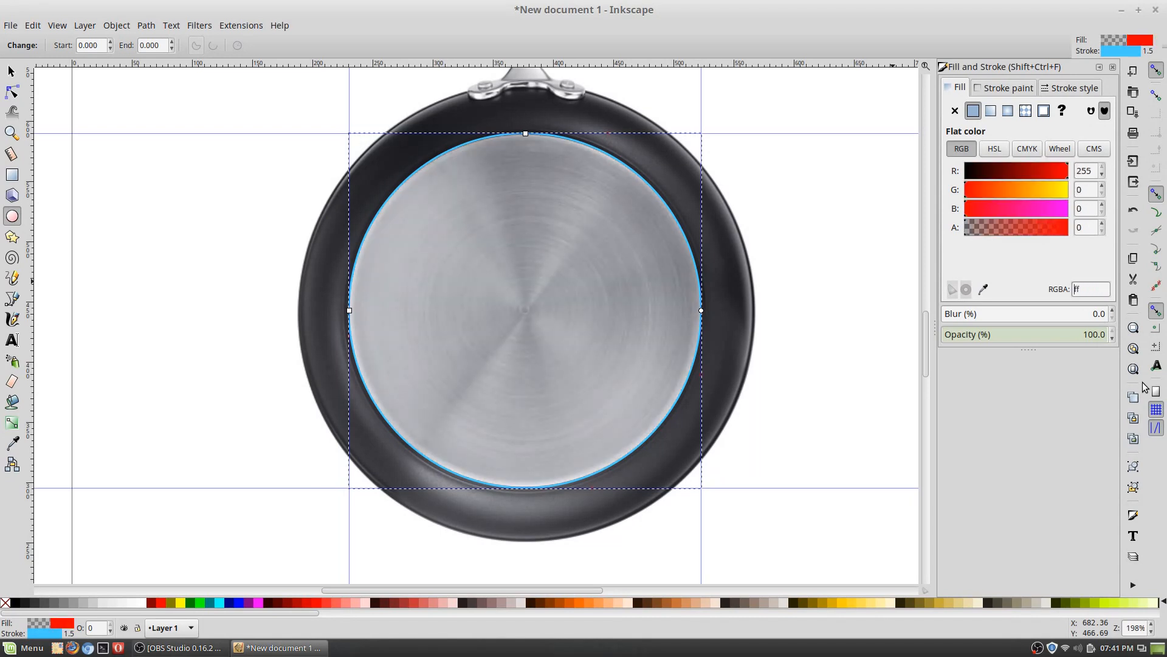
type("cccccc")
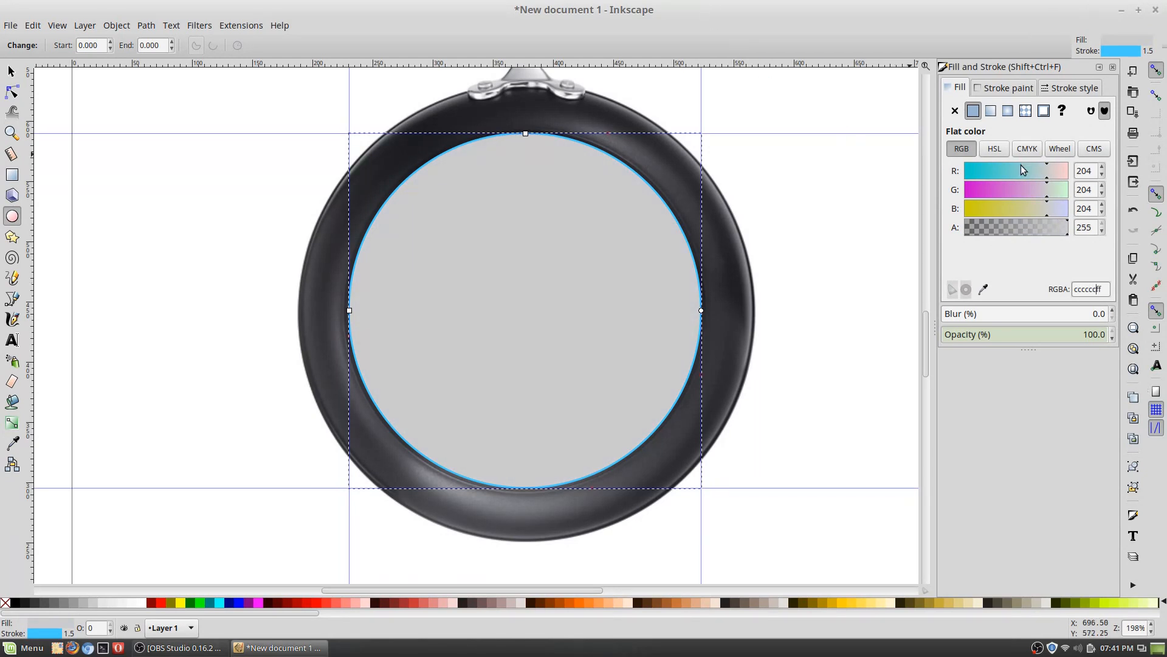
left_click(1013, 88)
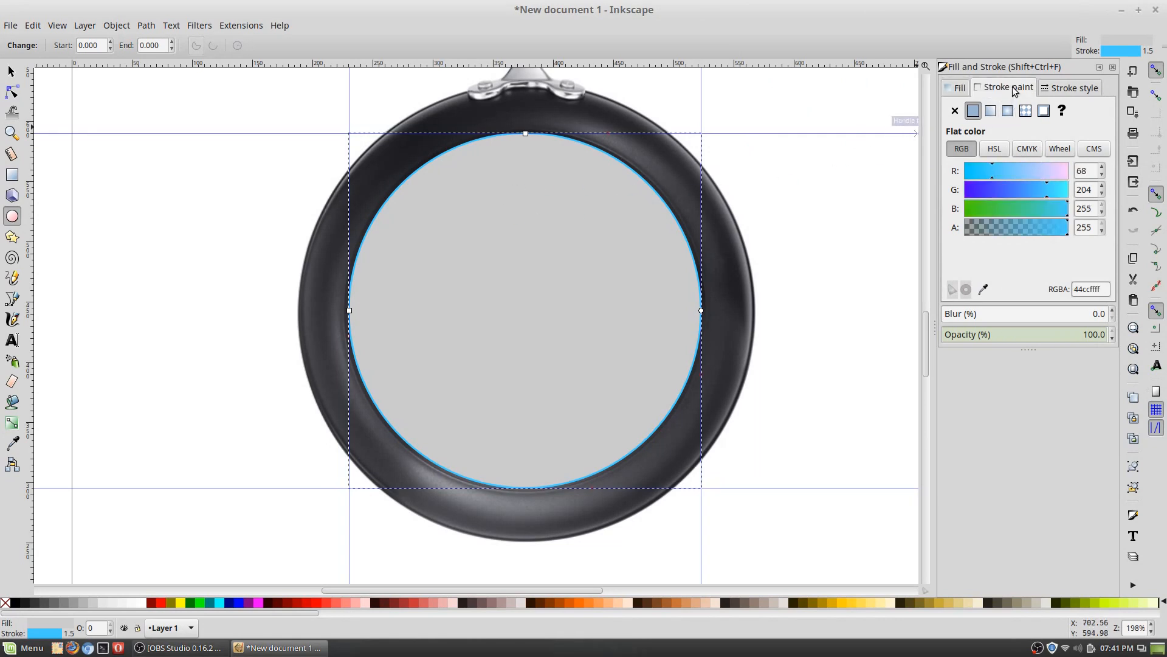
left_click(956, 113)
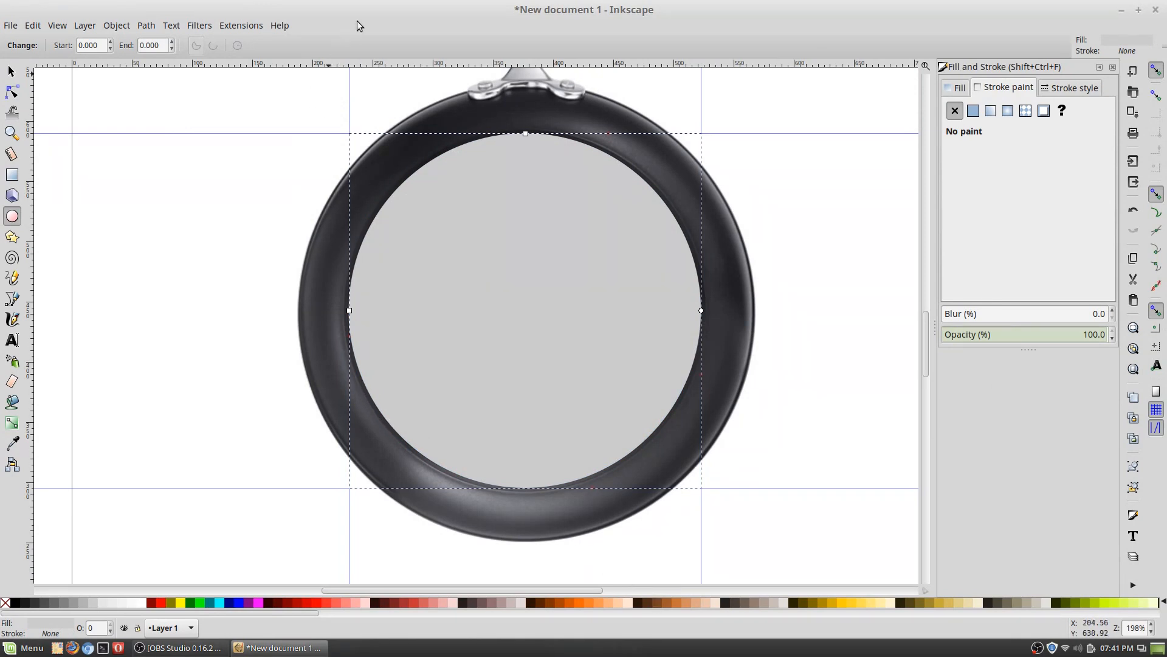
Step: Move the four guides outward to the left, right, lower and upper edges of the pan's black outer rim
left_click(15, 75)
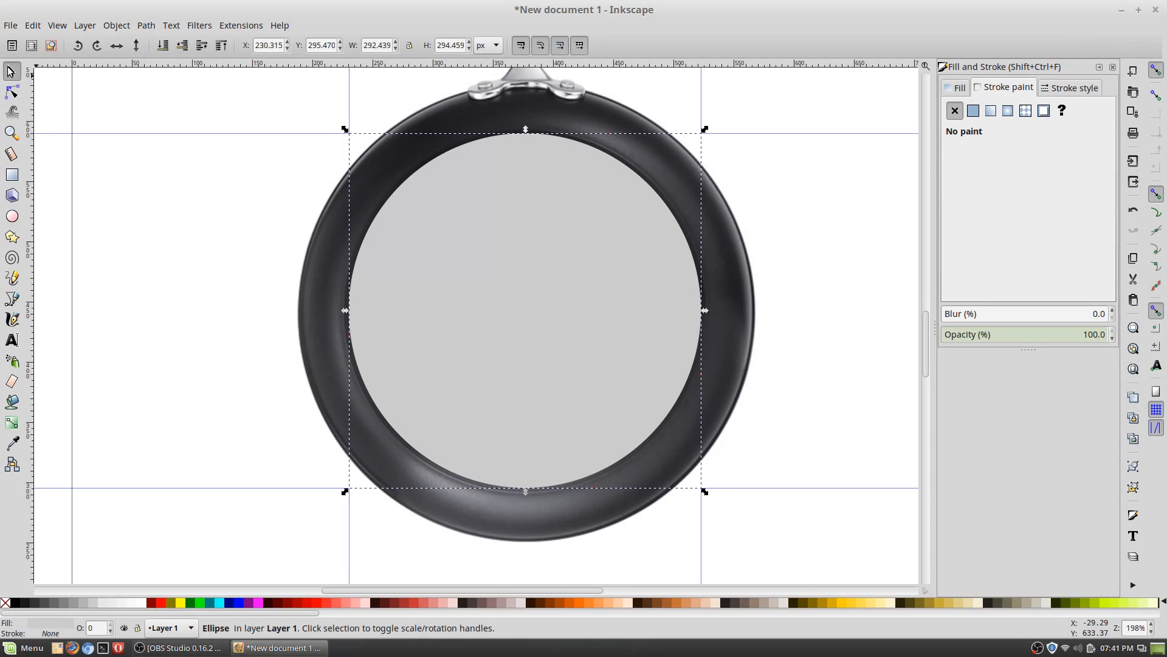
left_click_drag(349, 110, 298, 118)
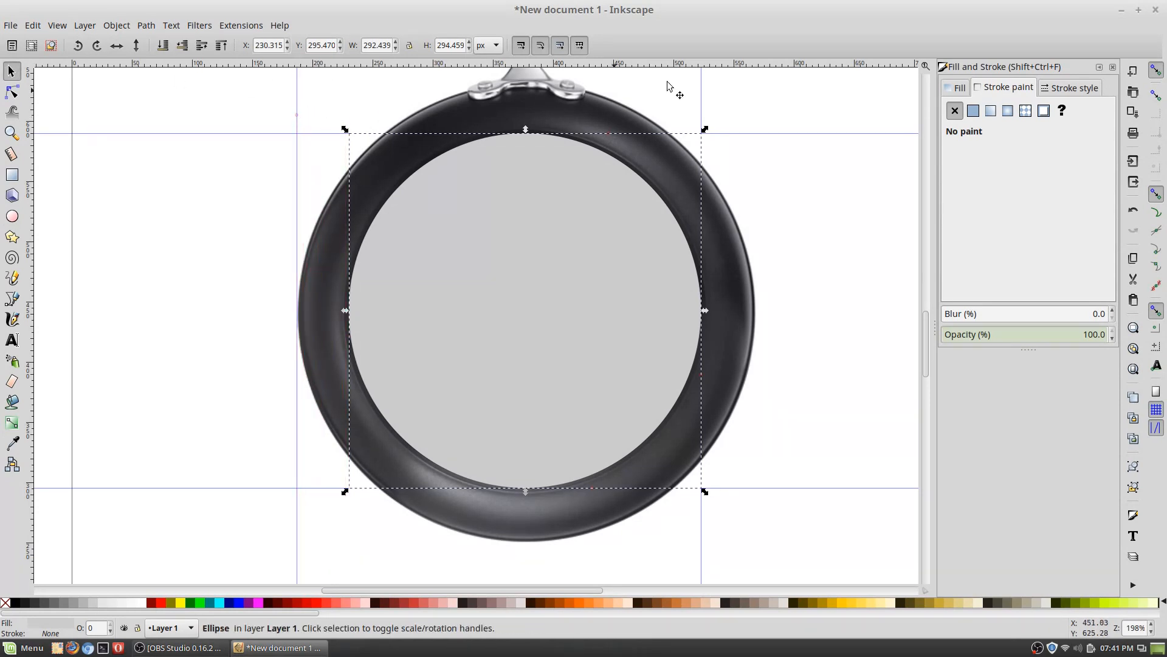
left_click_drag(702, 92, 739, 95)
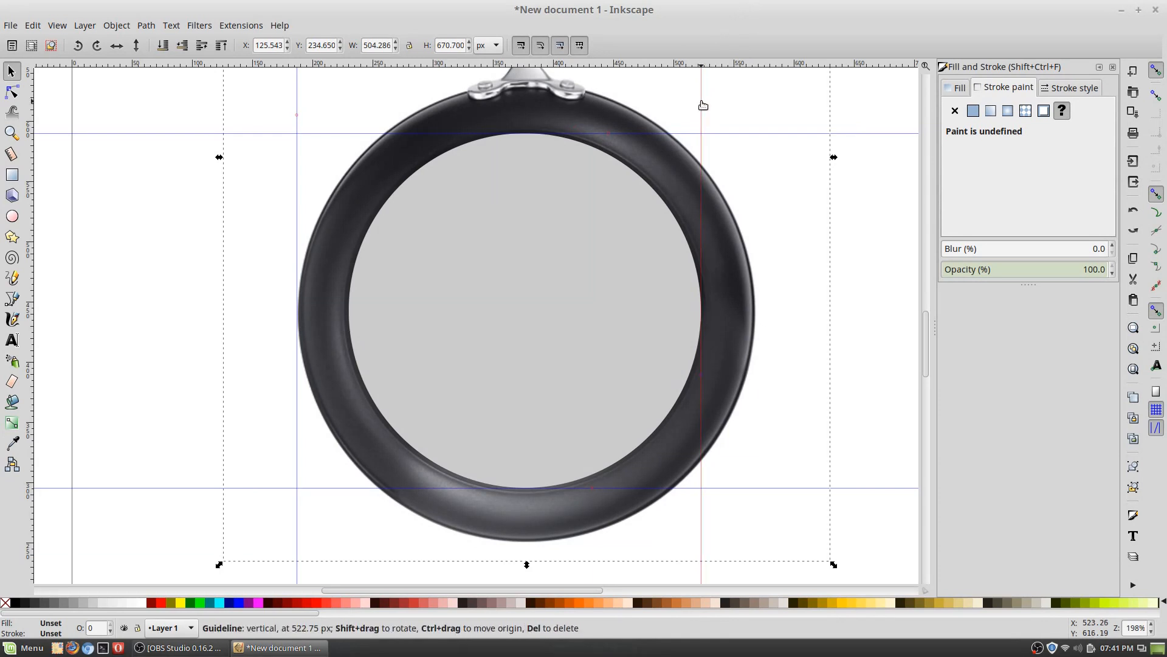
left_click_drag(703, 106, 756, 114)
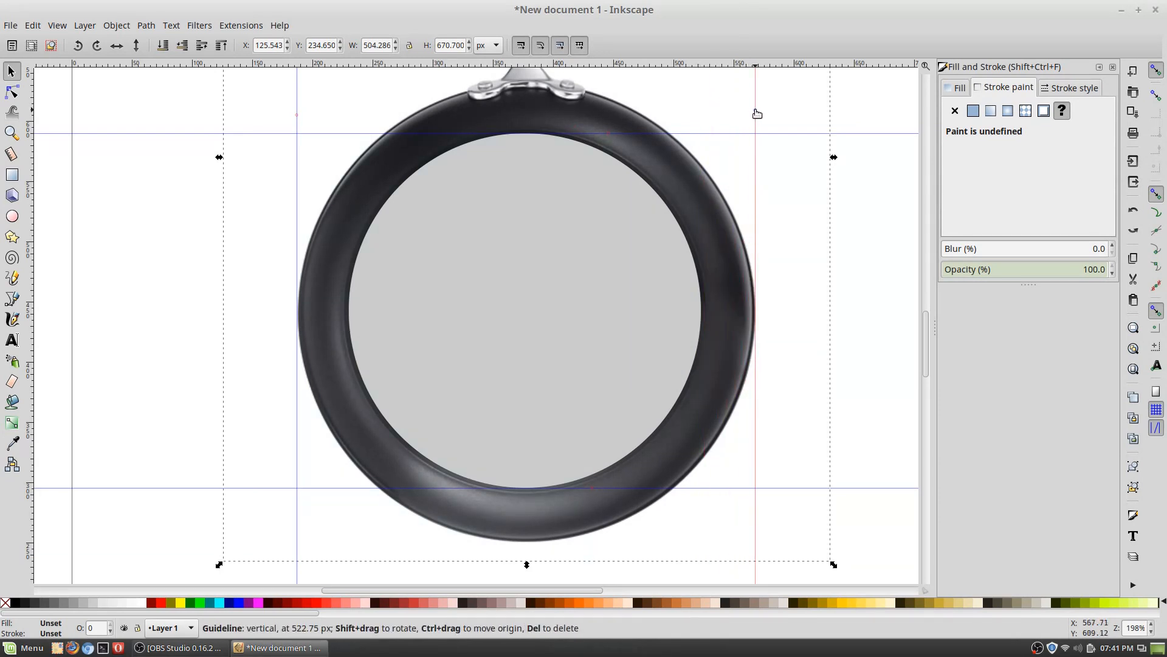
left_click_drag(721, 497, 725, 546)
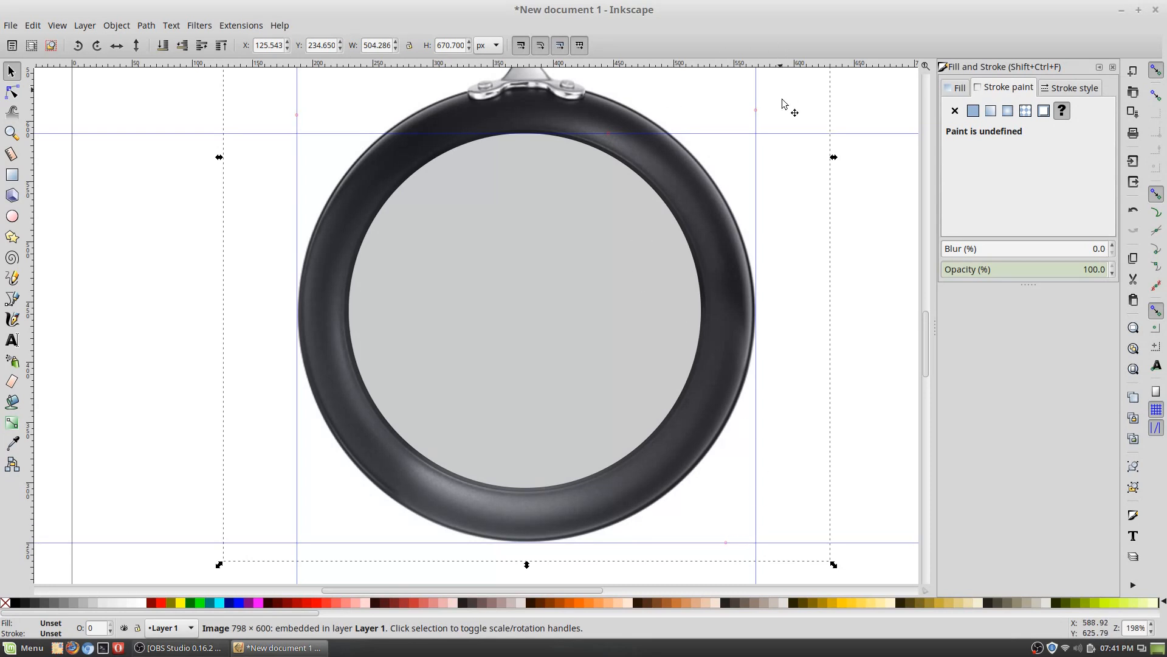
left_click_drag(728, 133, 709, 88)
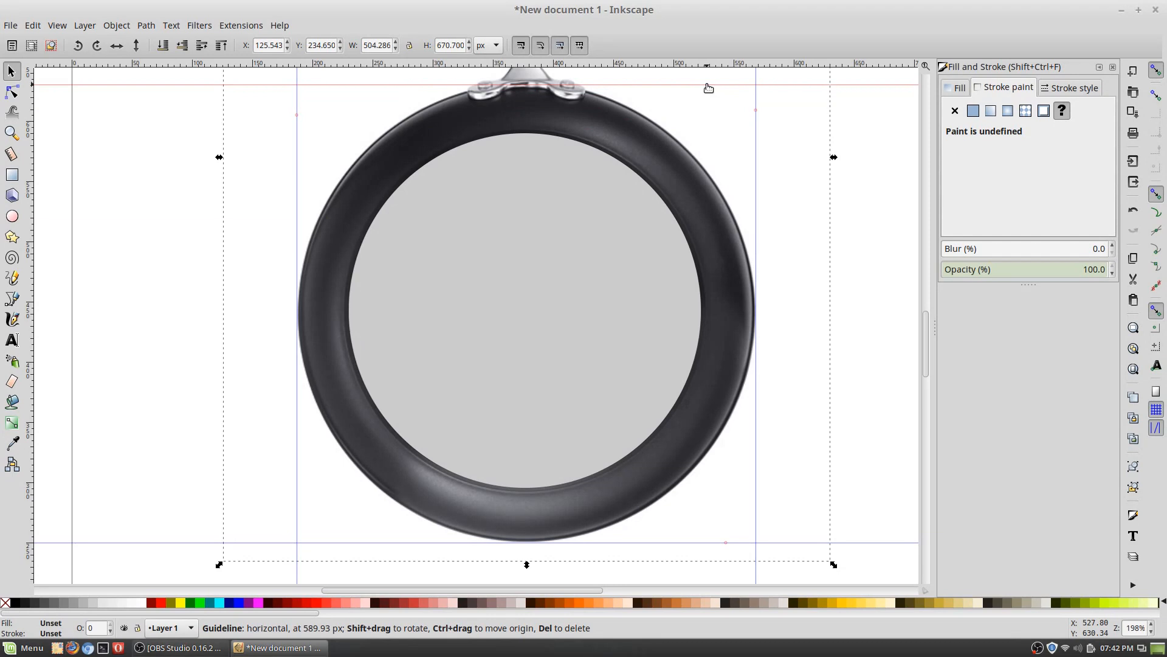
Step: Draw an ellipse about 380 × 380 px between opposite guide intersections to cover the whole pan, and fill it with 000000
left_click(12, 216)
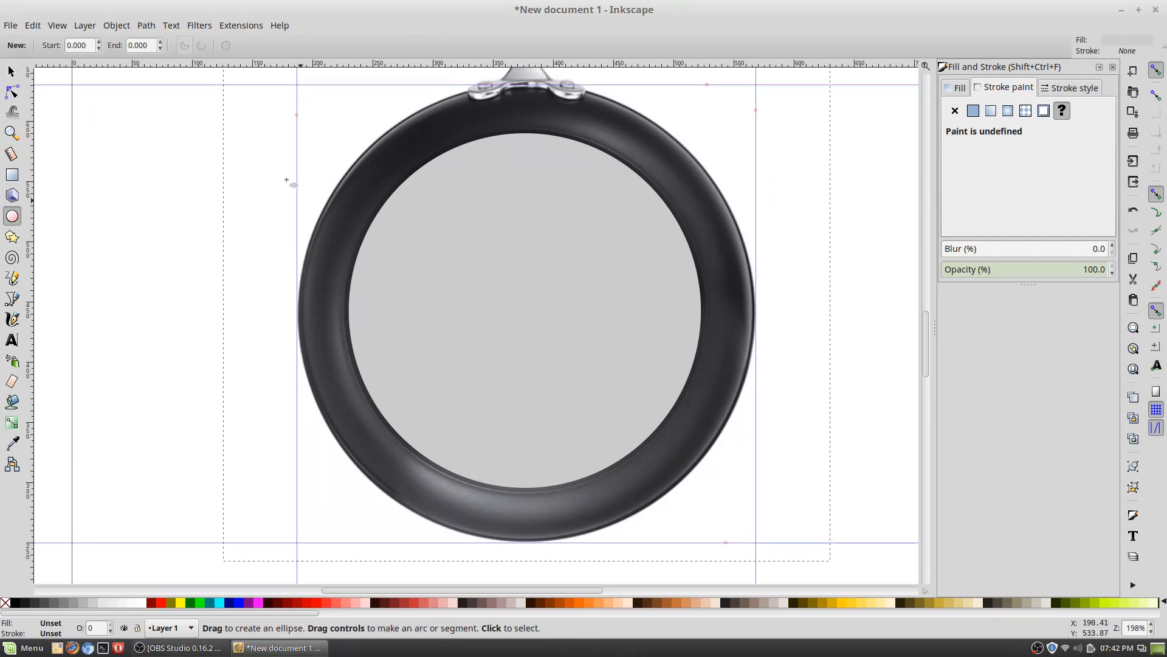
mouse_move(297, 85)
left_mouse_down()
mouse_move(594, 318)
mouse_move(771, 513)
mouse_move(755, 542)
left_mouse_up()
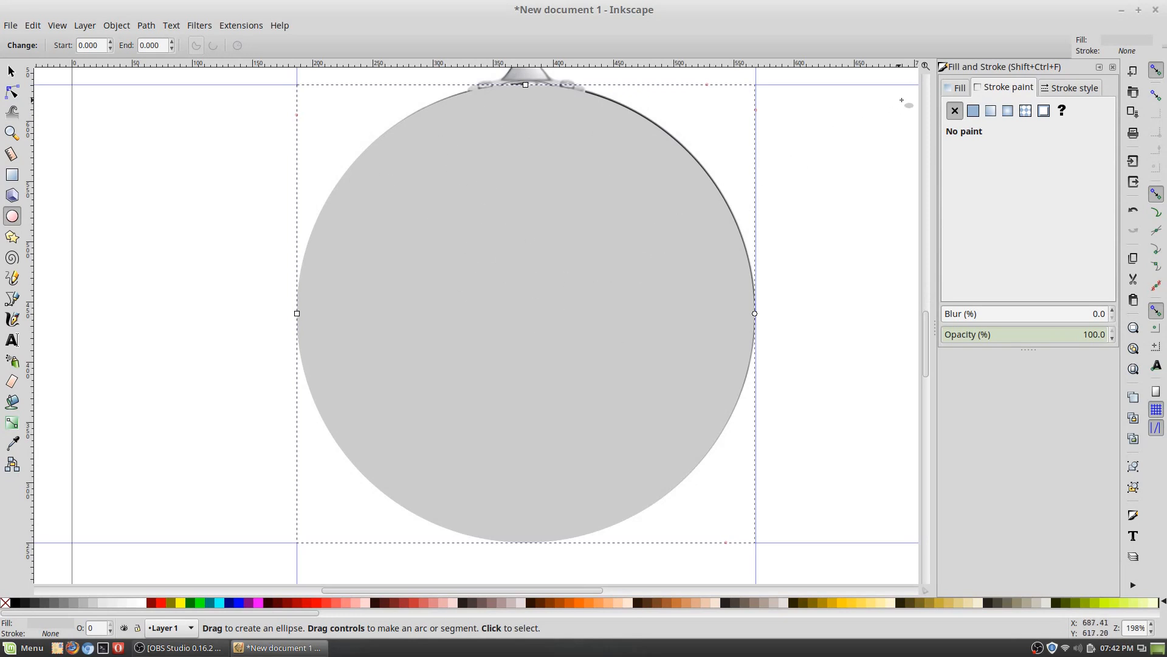
left_click(961, 89)
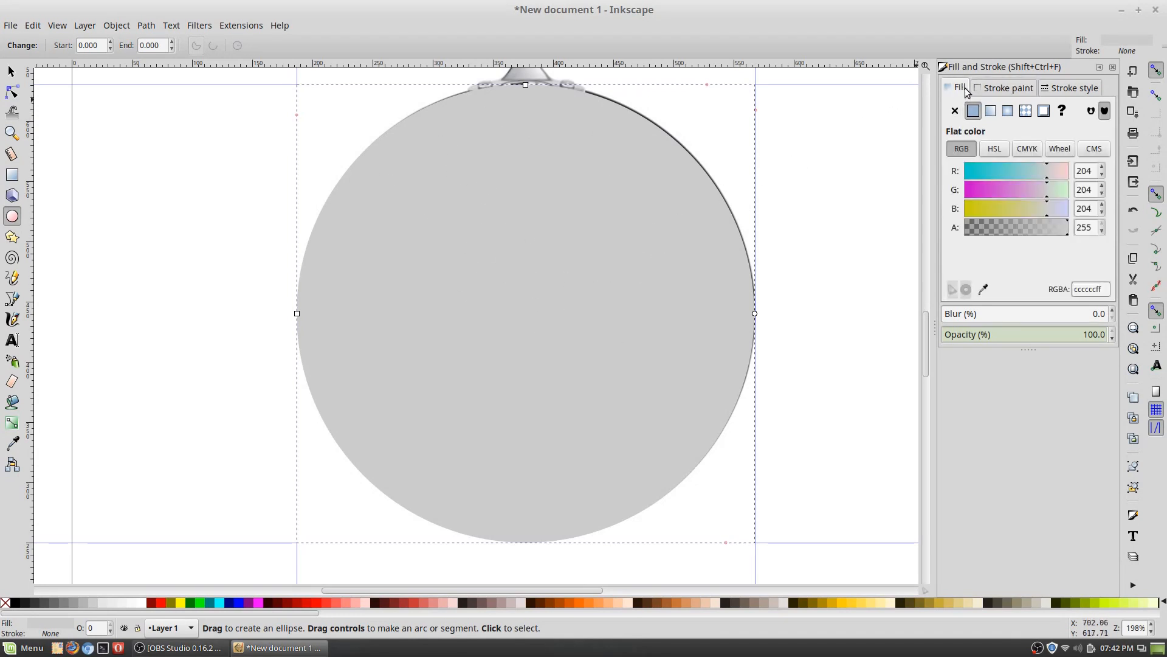
left_click_drag(1095, 290, 1074, 290)
left_click(1096, 289)
left_click_drag(1096, 288, 1015, 278)
type("000000")
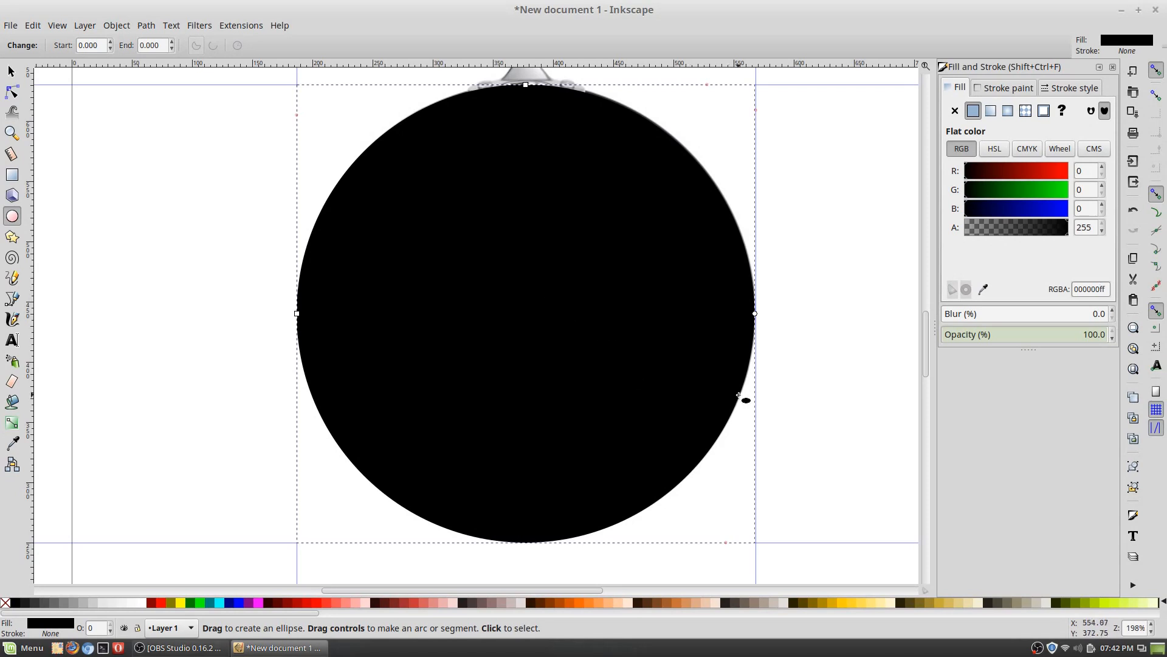
left_click_drag(927, 363, 929, 318)
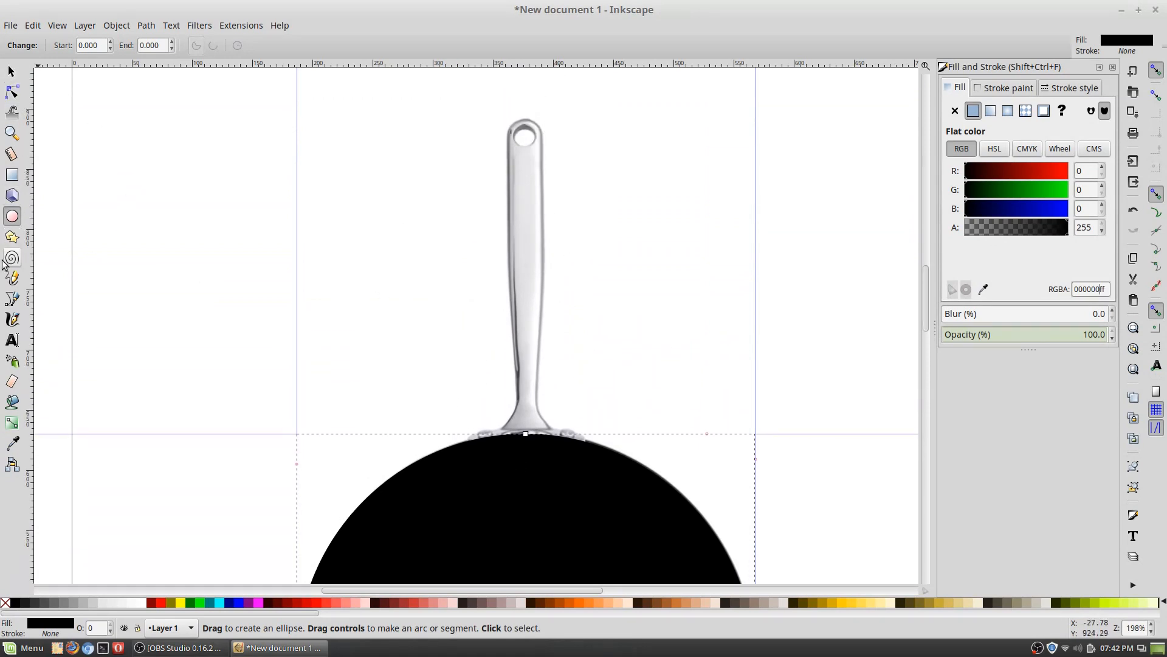
left_click(12, 299)
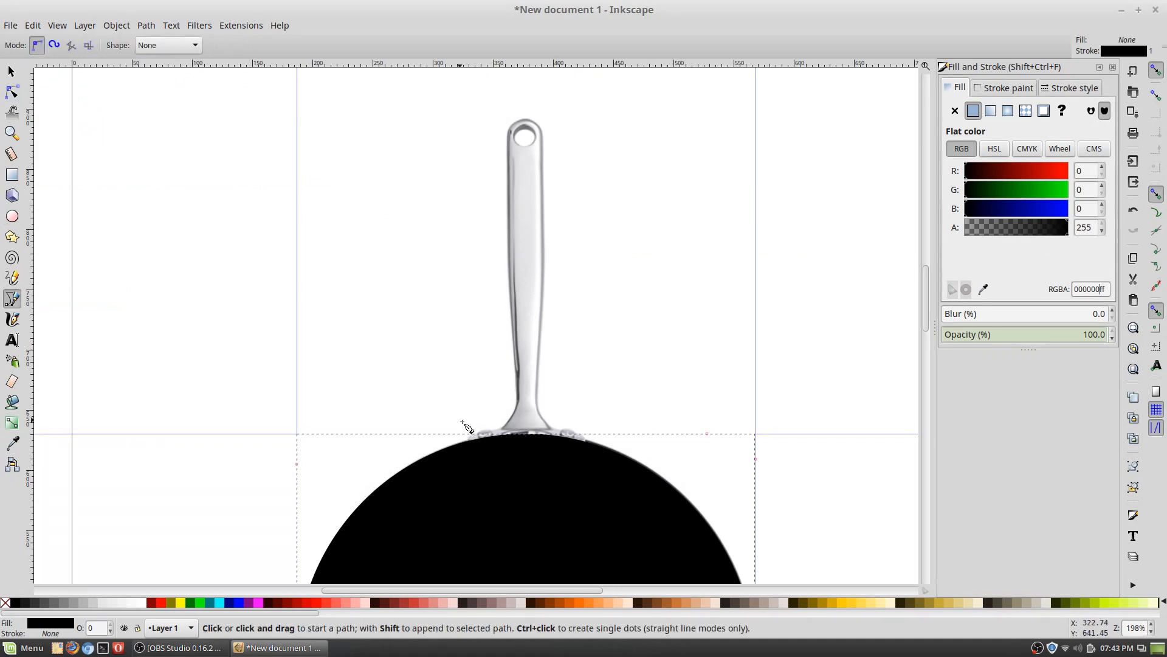
scroll(467, 427, "down", 4)
scroll(471, 419, "up", 4)
scroll(476, 423, "up", 2)
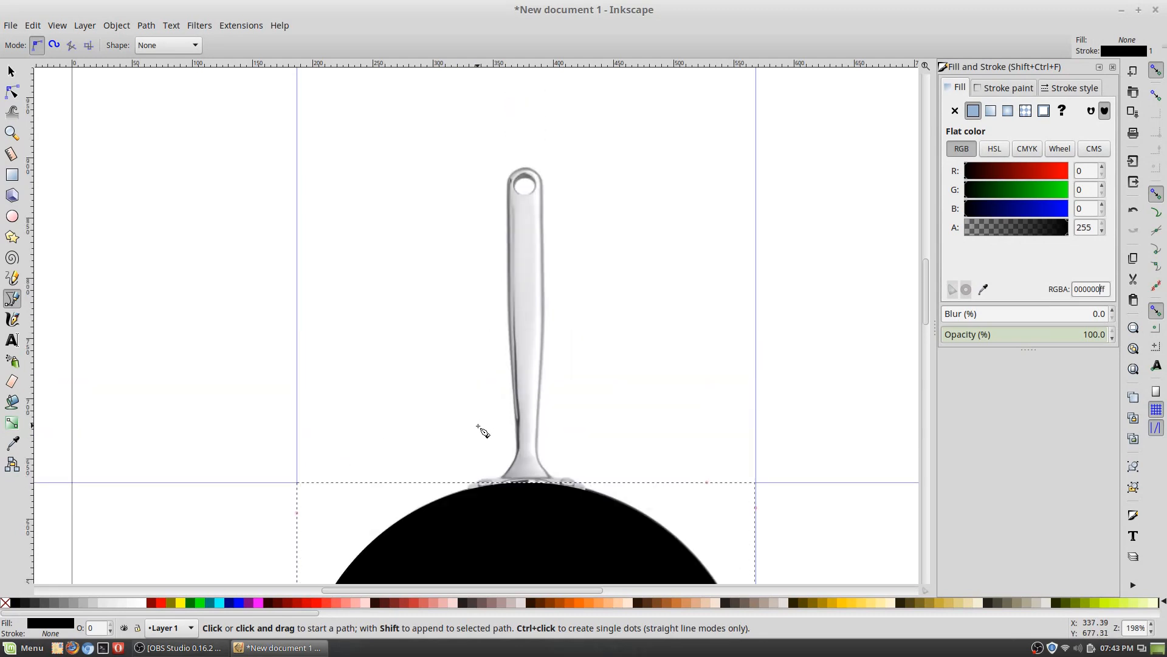
scroll(478, 431, "up", 1)
scroll(497, 434, "up", 2)
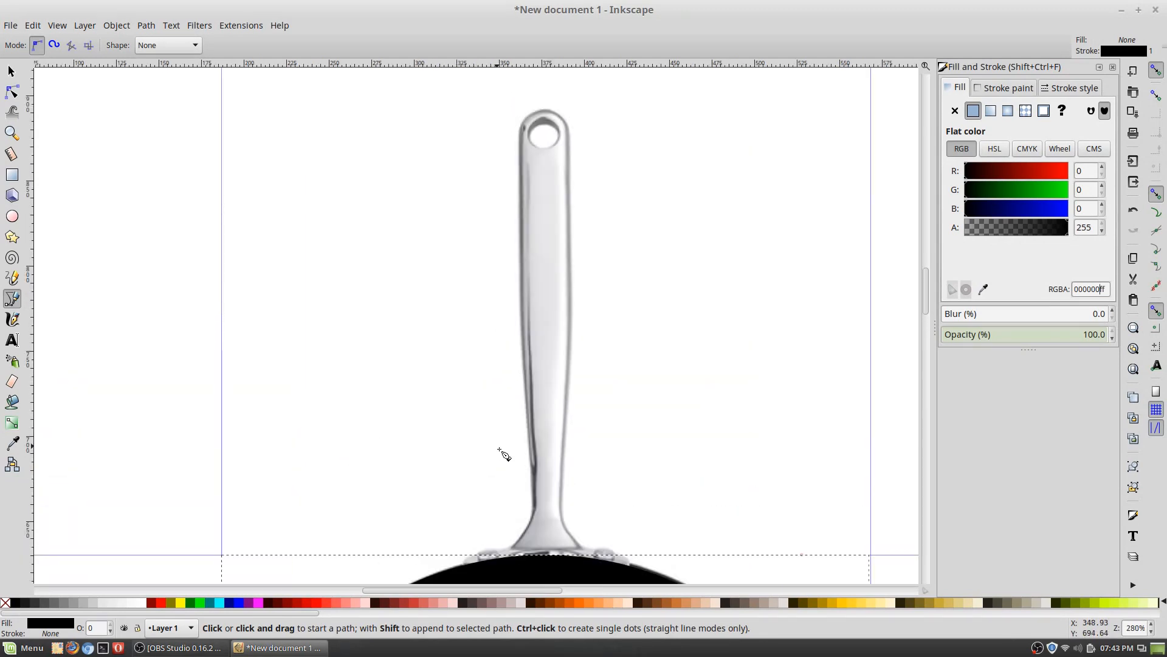
left_click(463, 565)
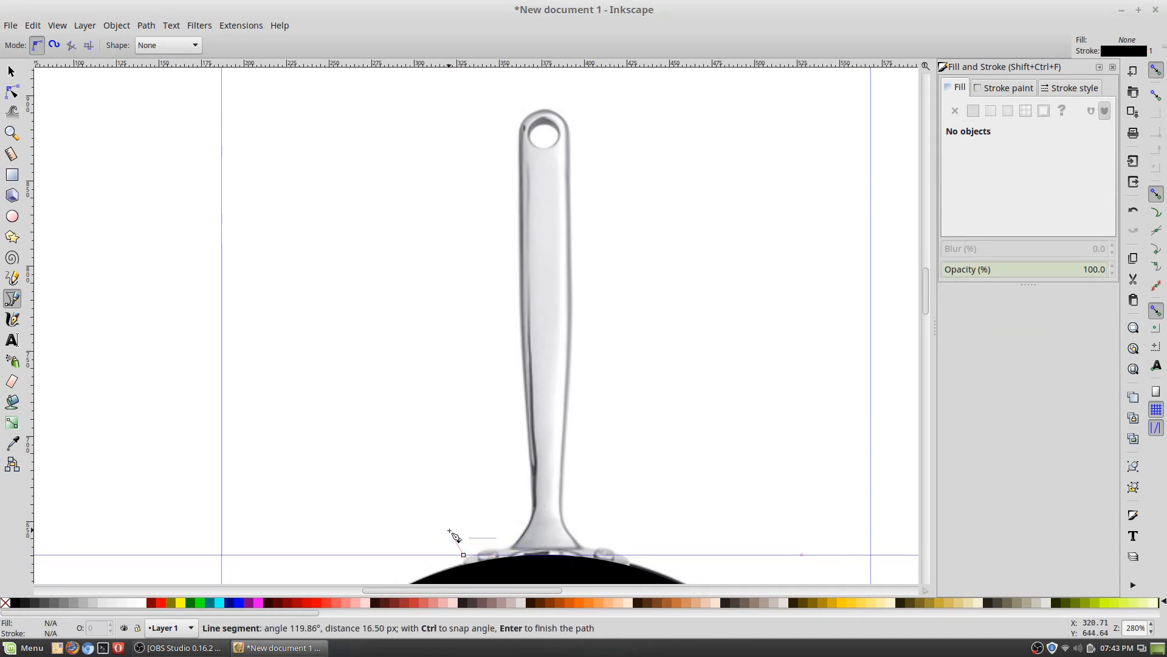
key("Escape")
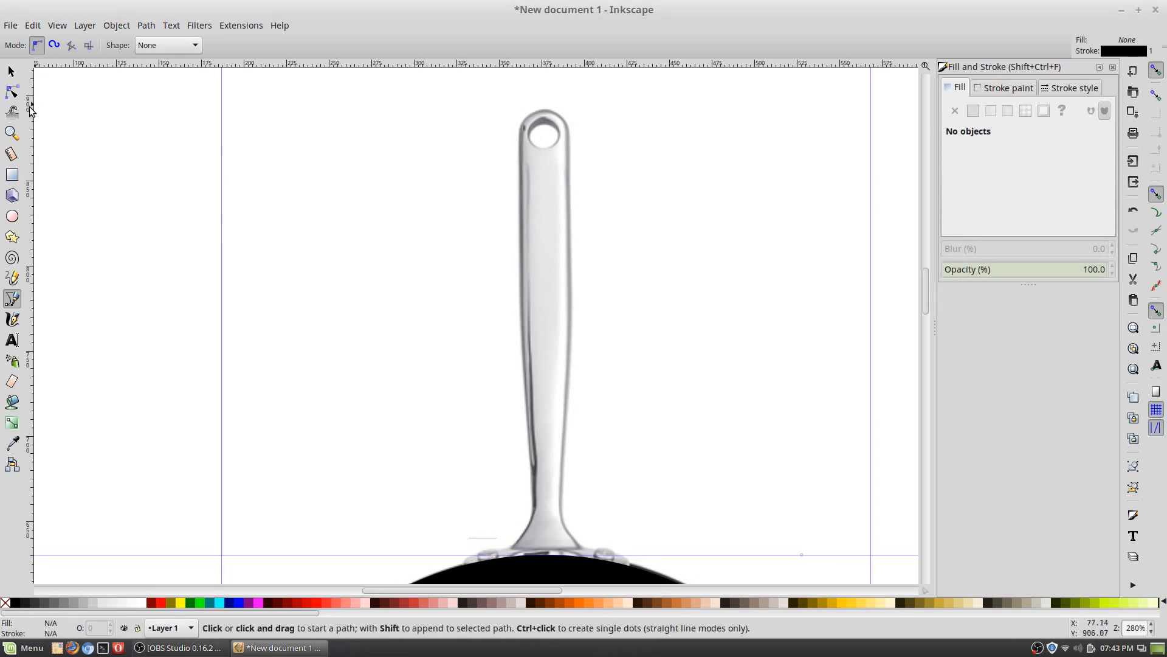
Step: Remove the horizontal guide at the pan's upper edge and the vertical guide at its left edge
left_click(12, 73)
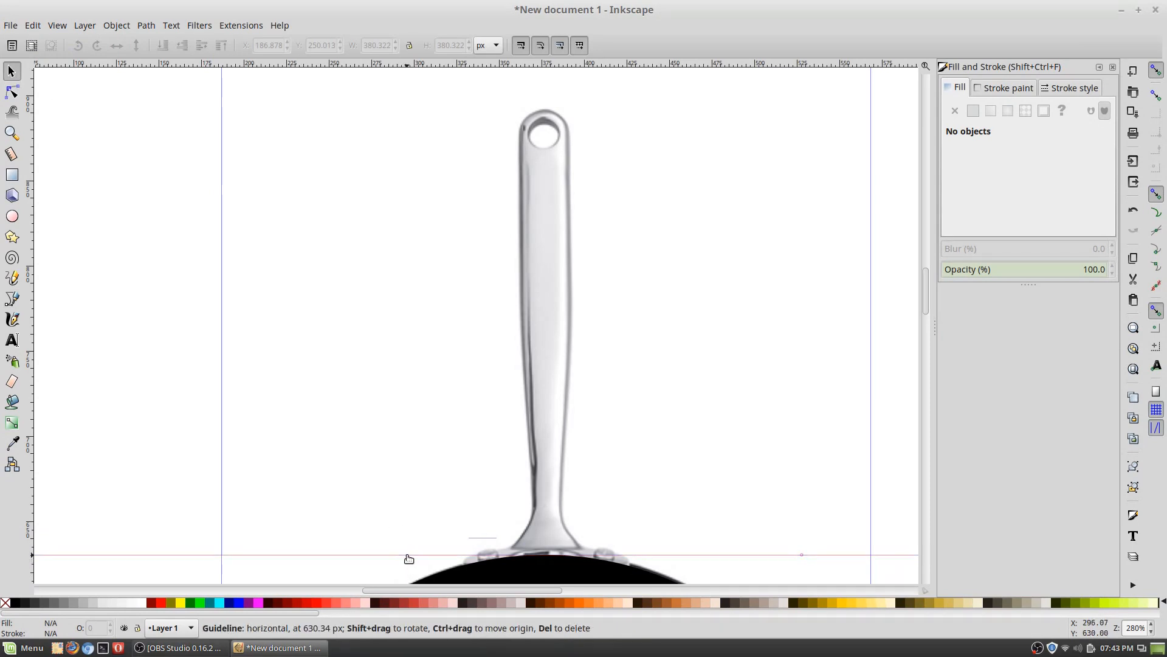
left_click_drag(409, 557, 352, 56)
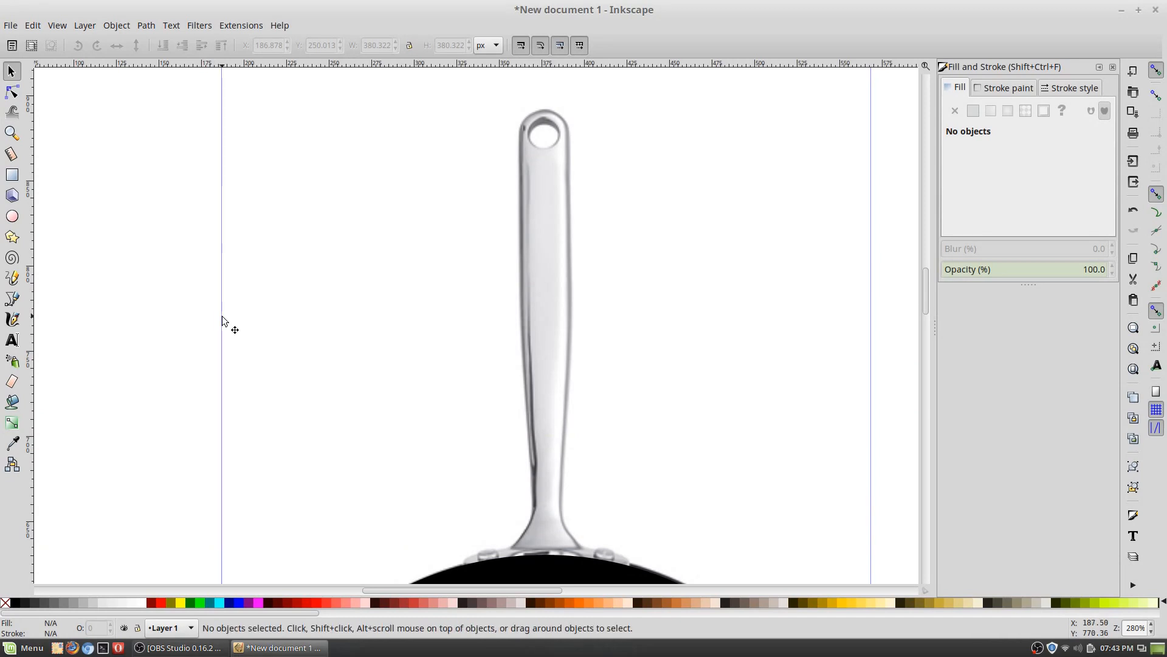
key("ctrl+a")
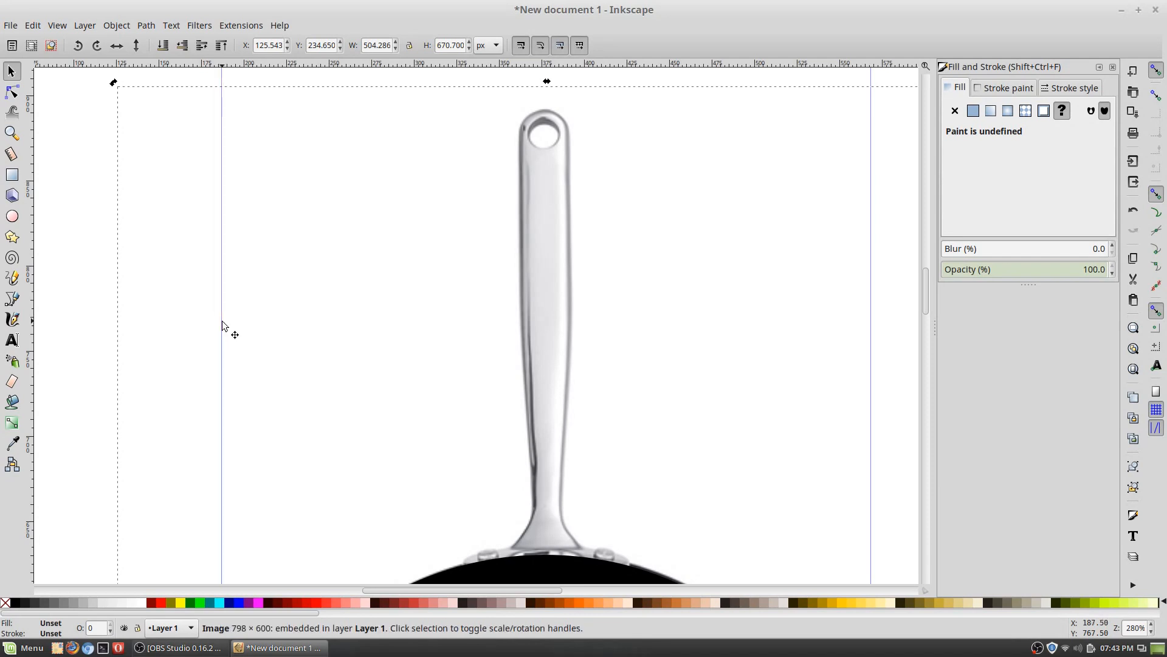
left_click_drag(223, 326, 30, 316)
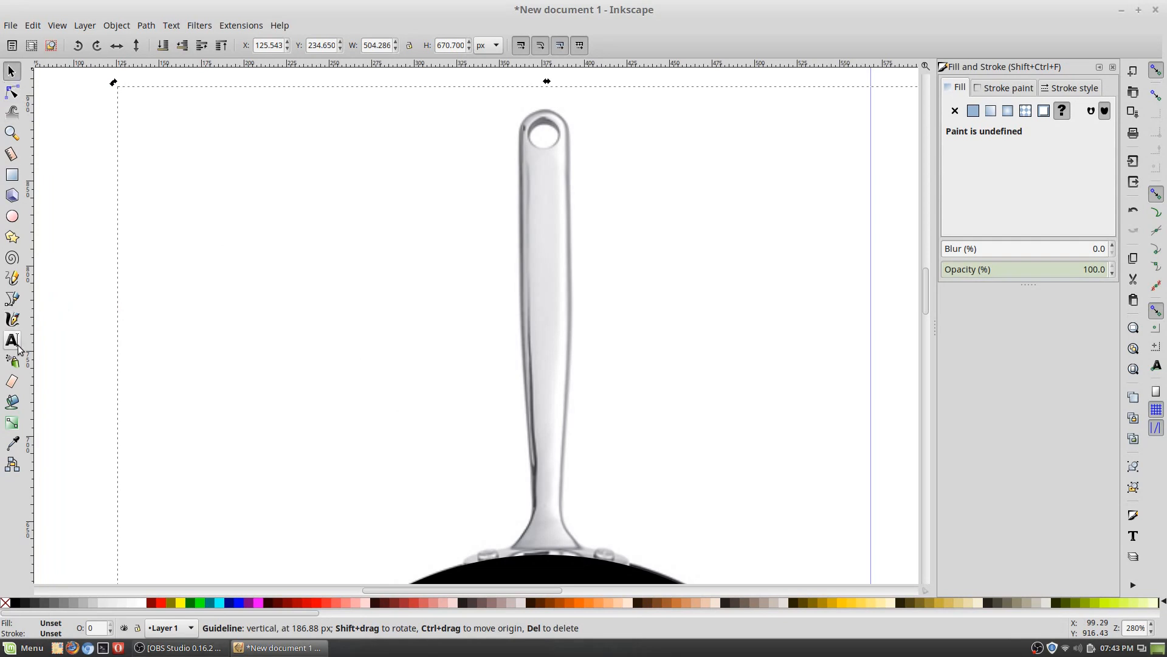
Step: Trace the pan's handle and its flared base with a closed Bezier path about 280 px tall, overlapping the black disc
left_click(12, 298)
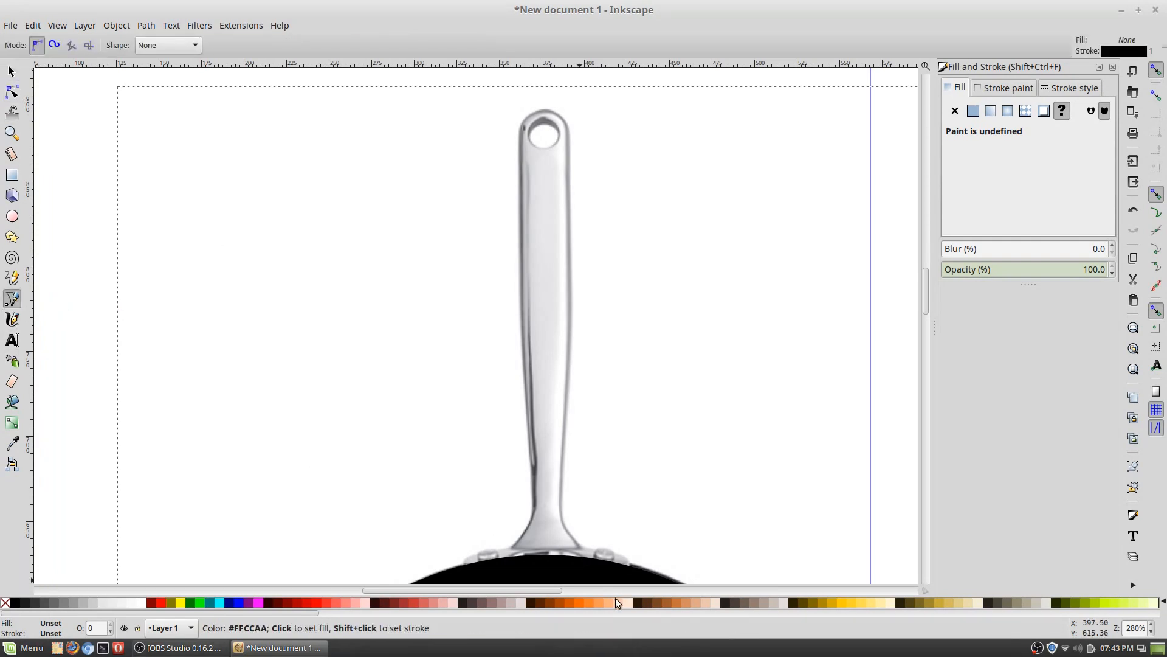
left_click(464, 563)
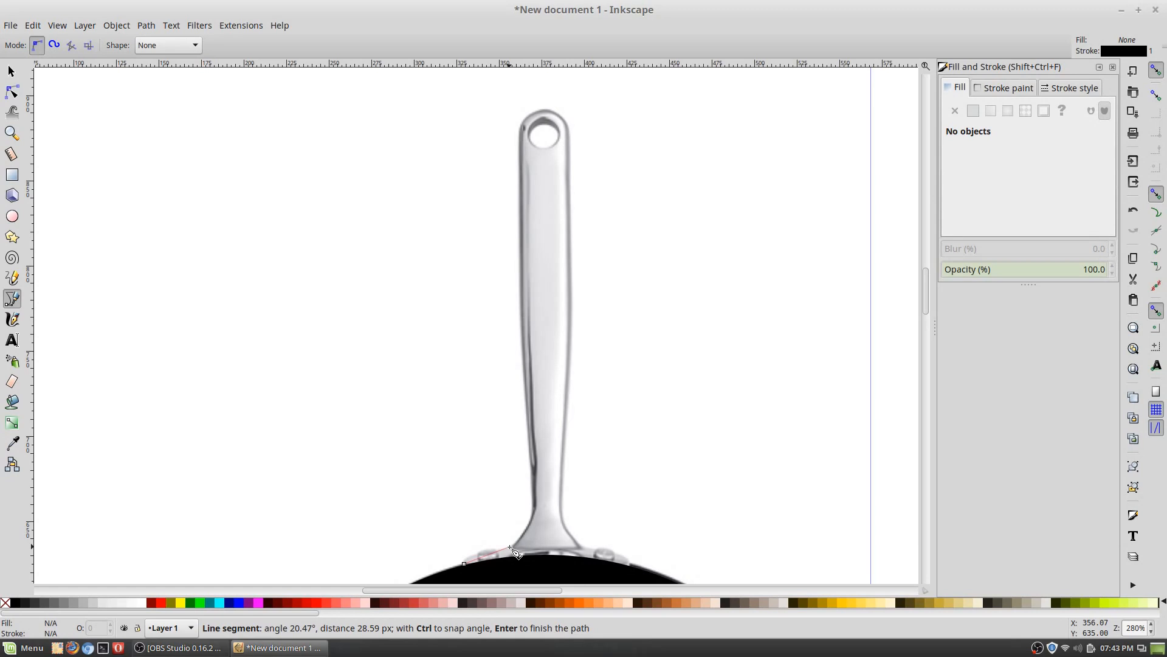
left_click_drag(511, 548, 566, 551)
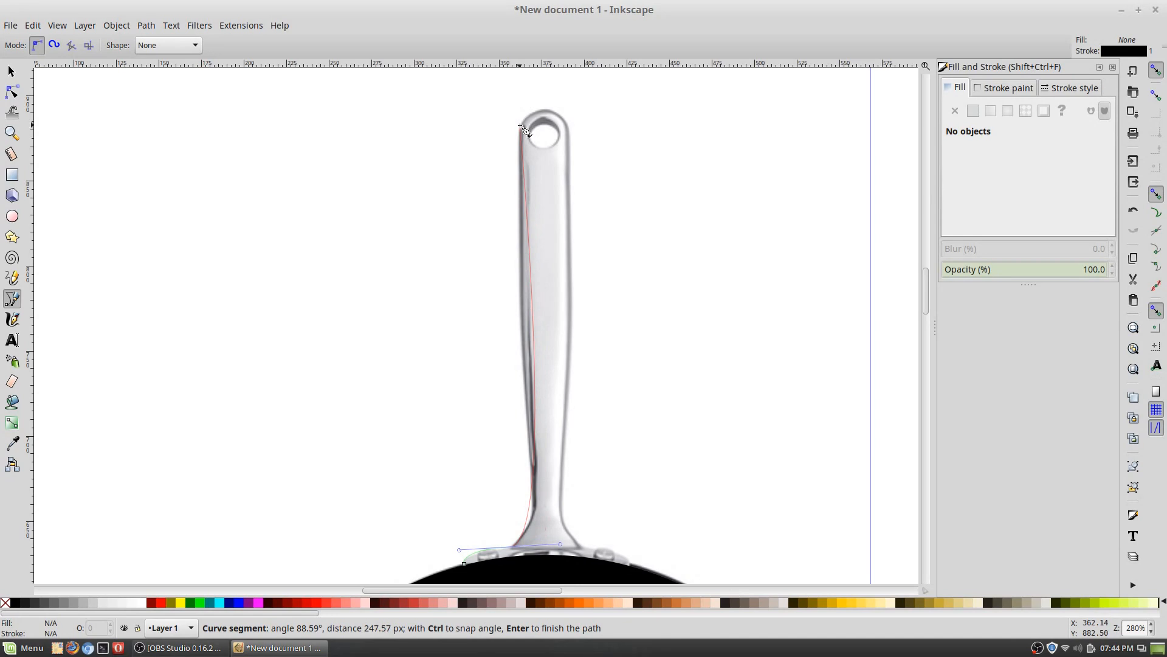
left_click_drag(521, 126, 537, 93)
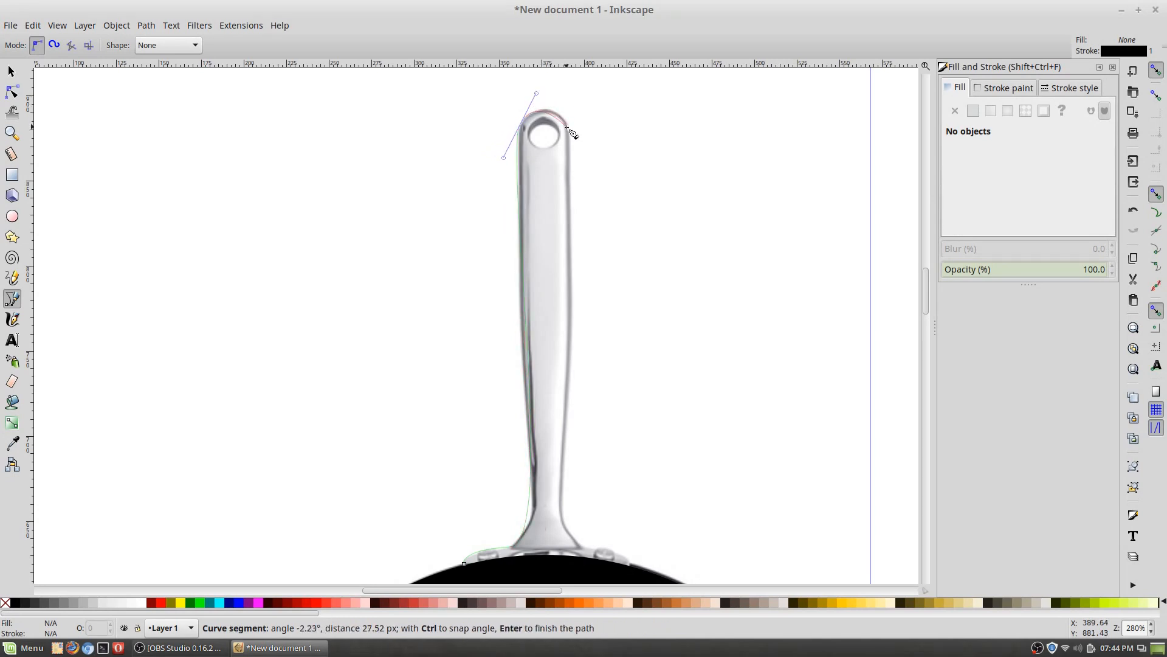
left_click_drag(568, 126, 570, 138)
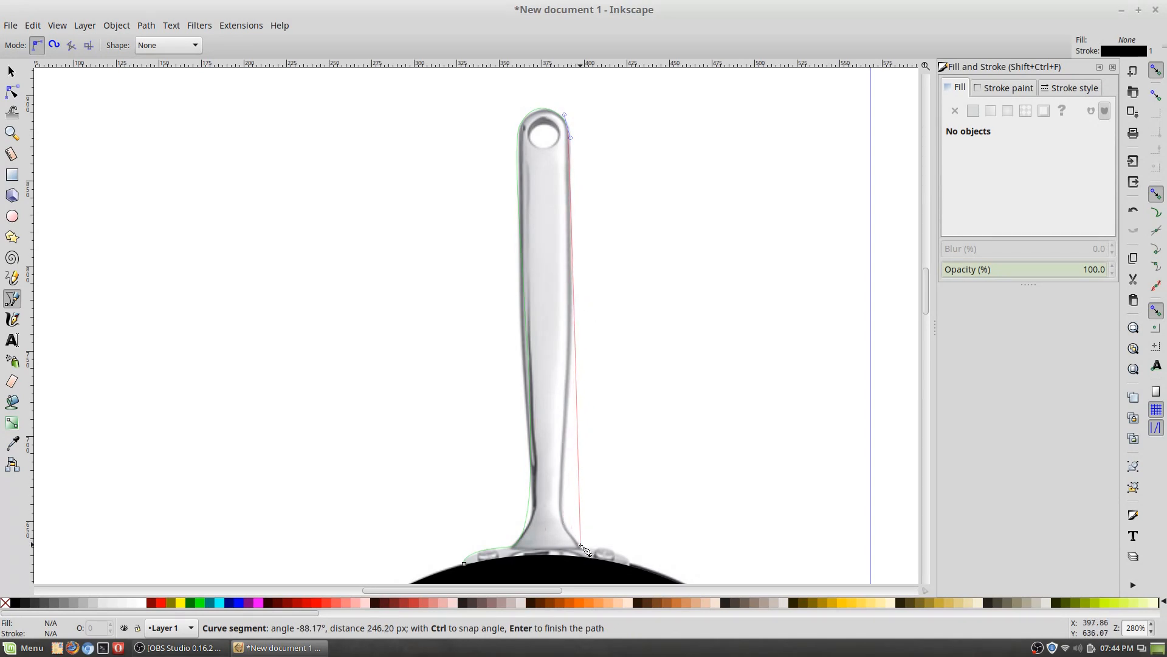
left_click_drag(582, 548, 622, 550)
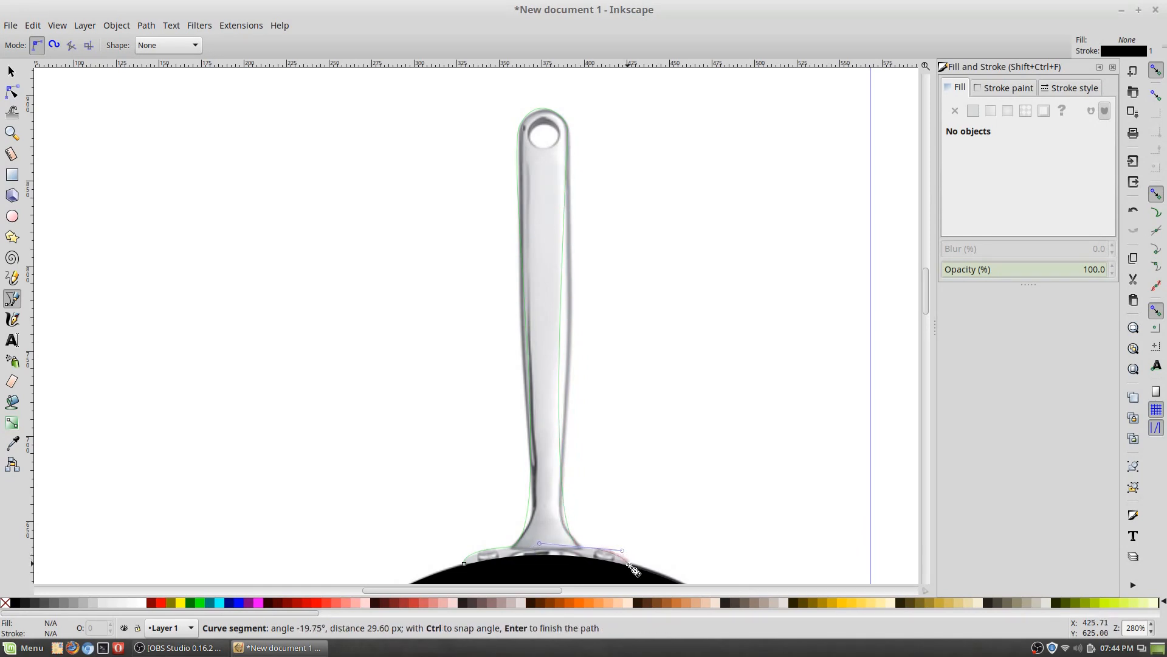
left_click(630, 567)
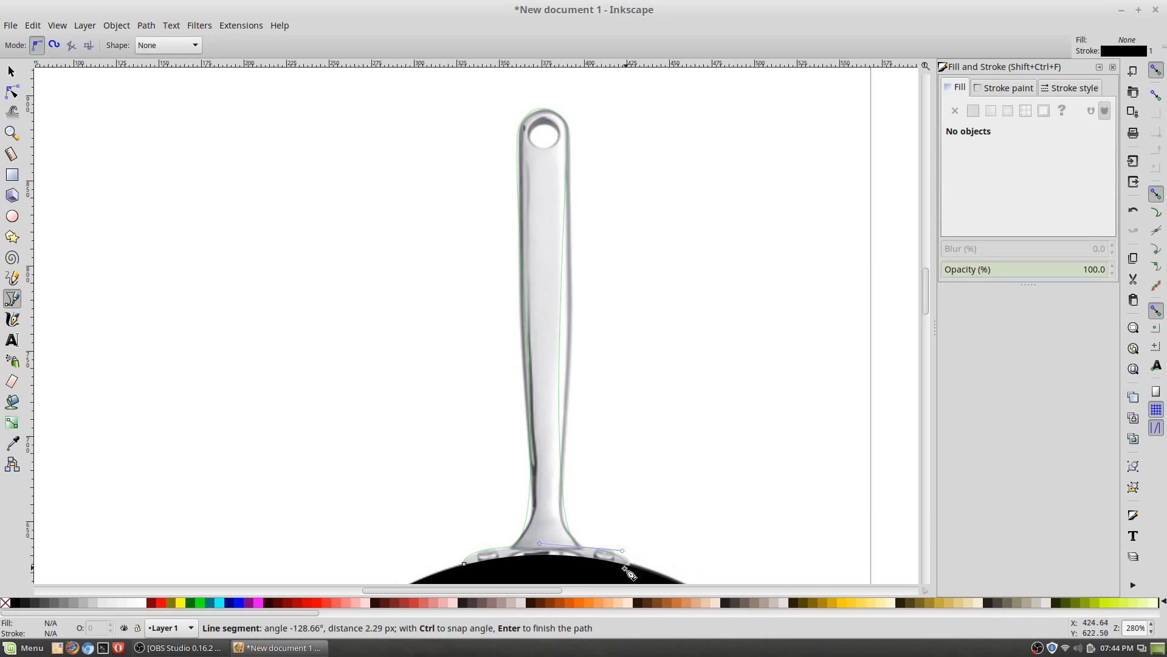
left_click(557, 582)
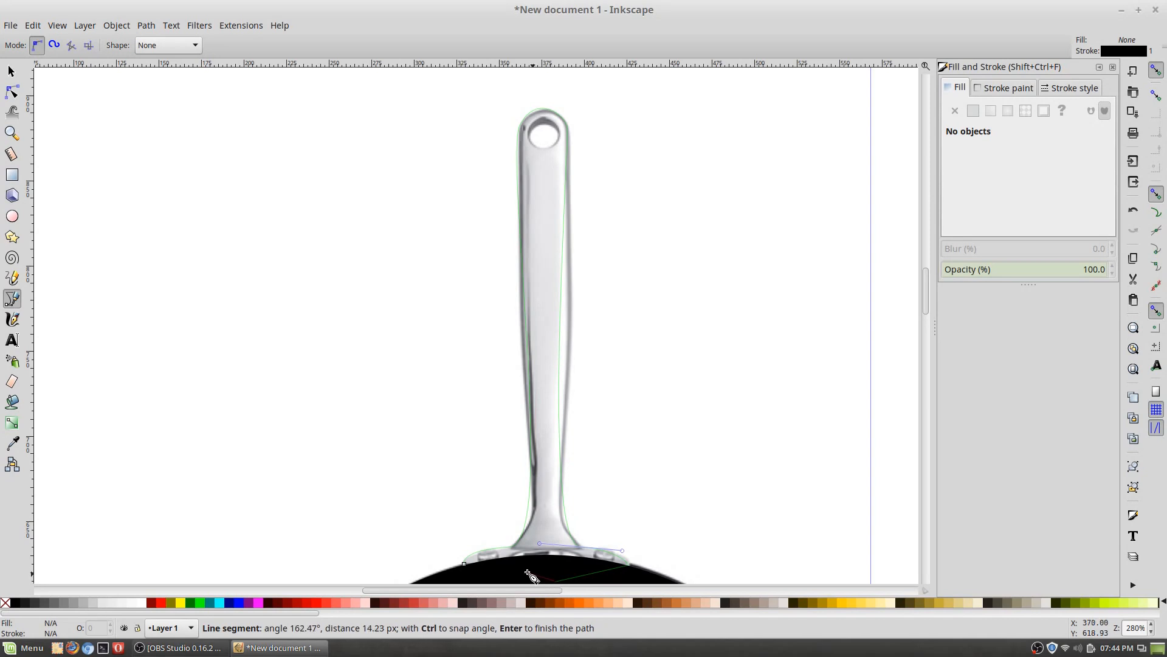
left_click(464, 565)
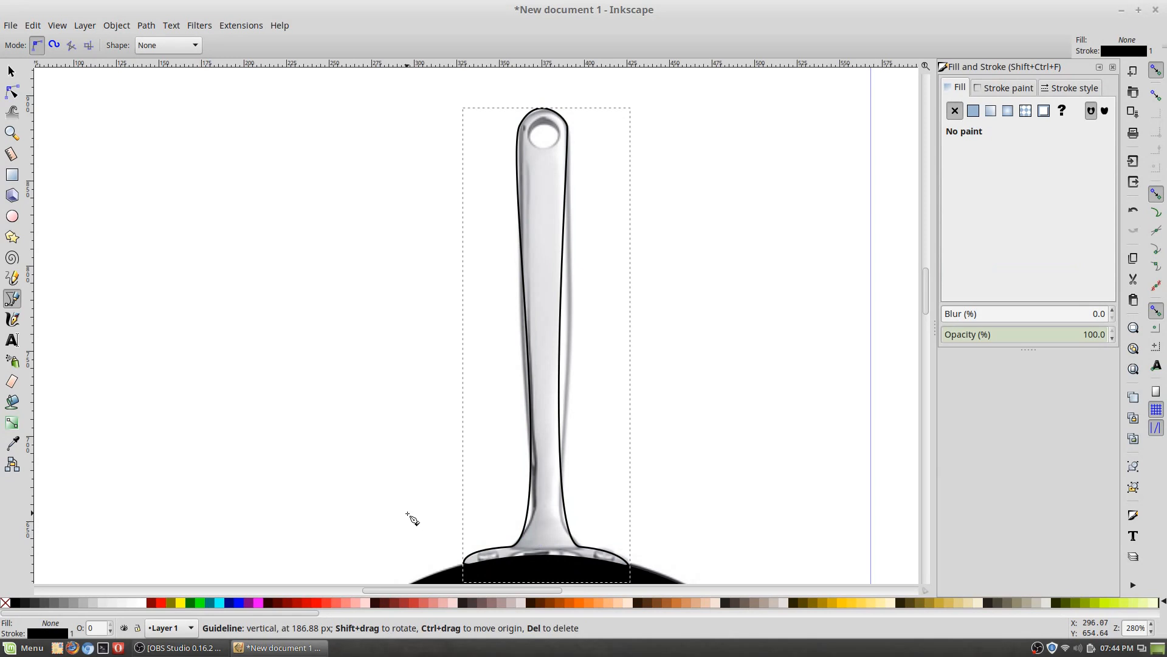
Step: Lengthen the lower curve handle of the outline's upper-right node so the right edge bulges outward along the photographed handle
left_click(13, 93)
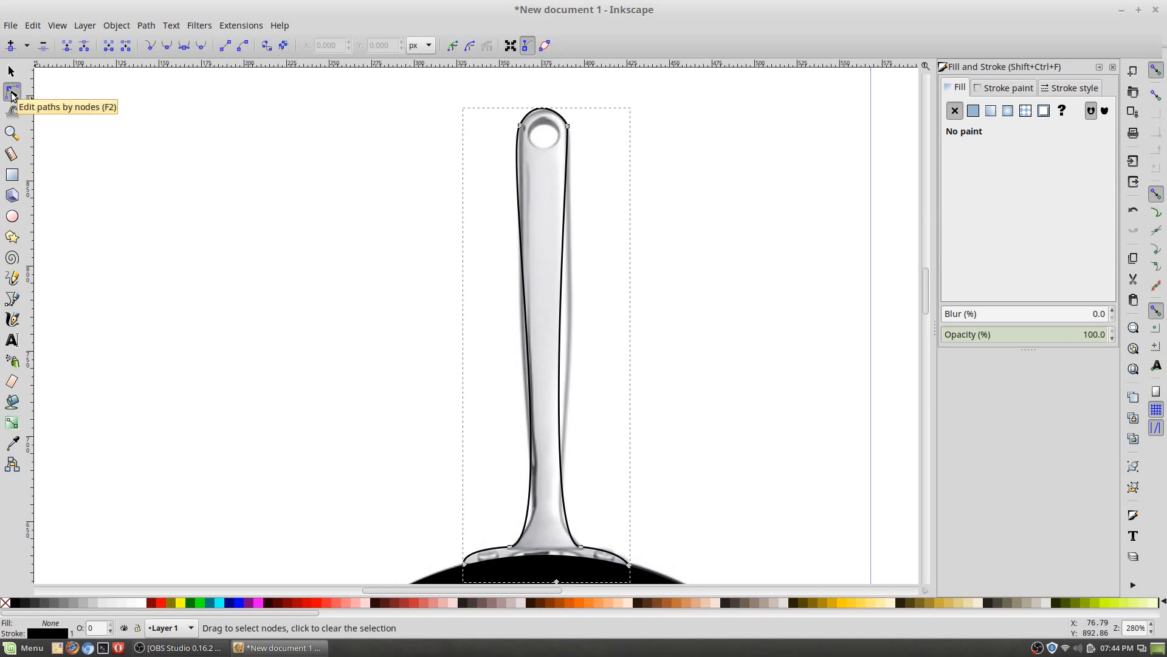
left_click(569, 126)
left_click_drag(571, 139, 583, 216)
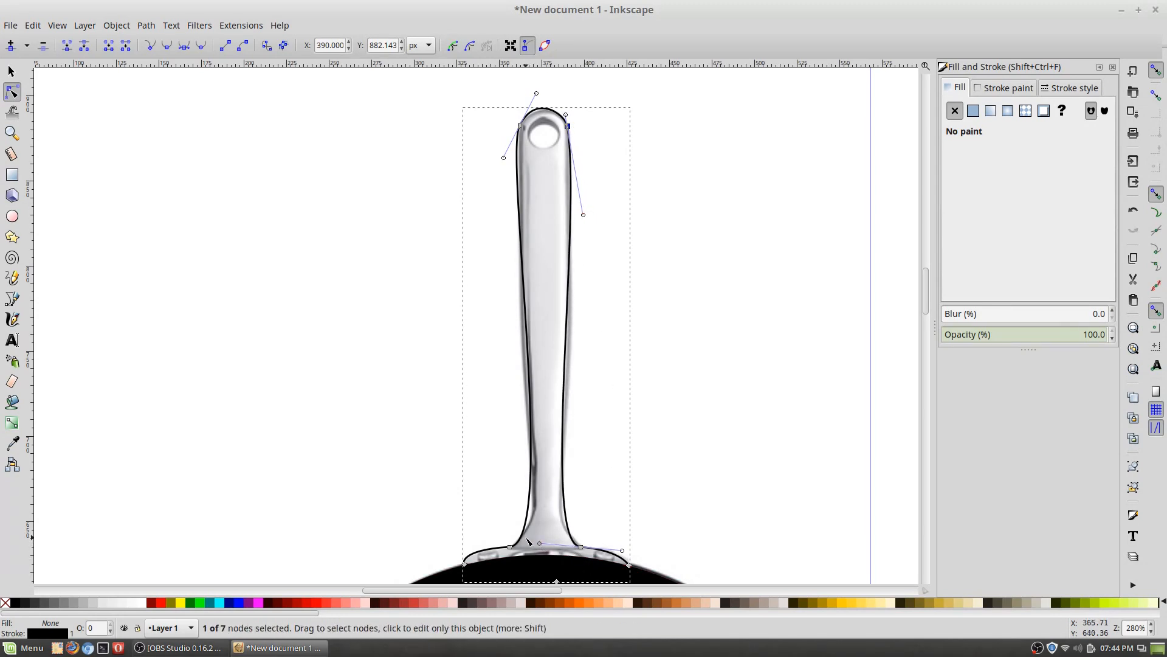
Step: Reshape the right side of the handle's base, moving its neck node to about X 393.6, Y 640 px and shortening the flare
left_click(509, 547)
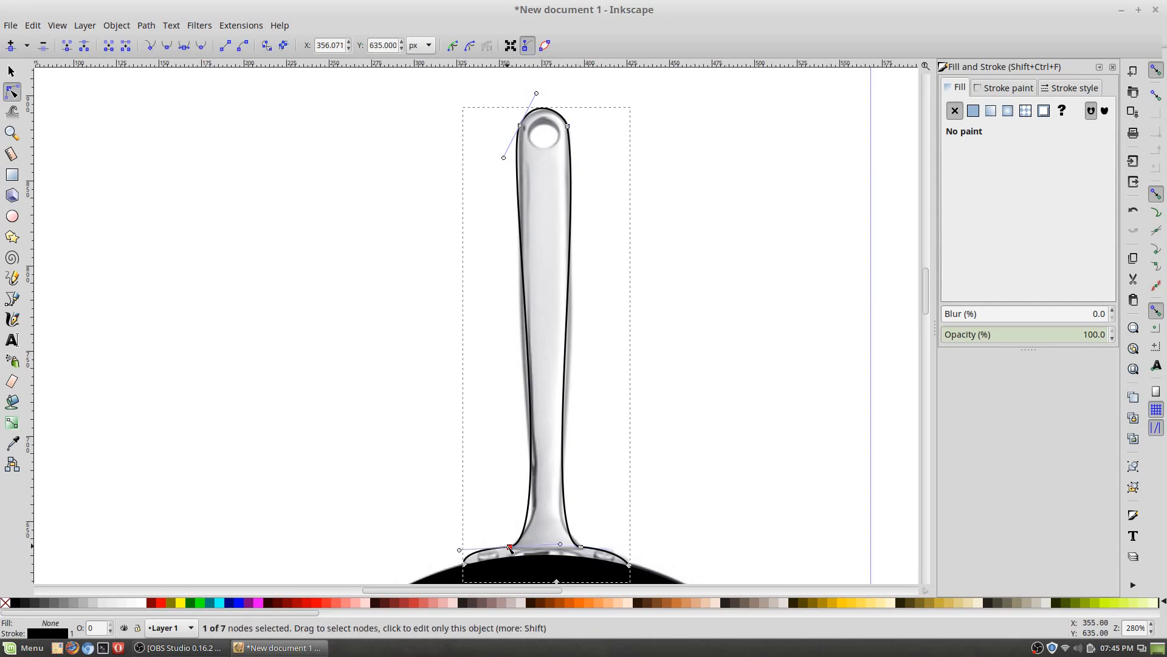
left_click(582, 547)
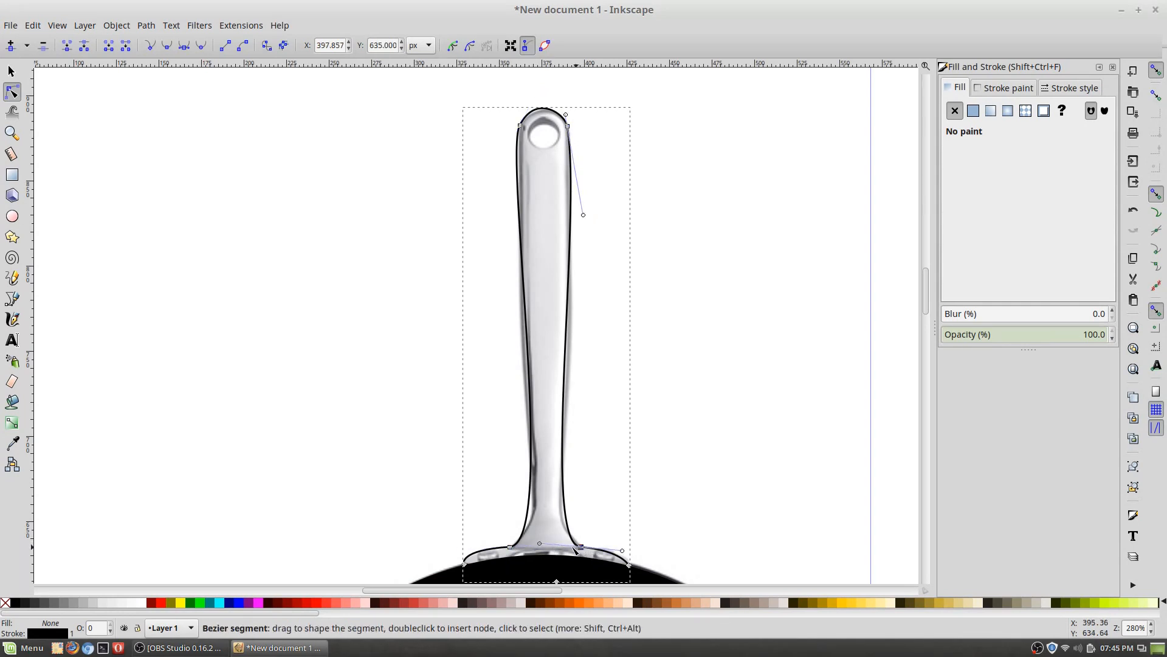
left_click_drag(511, 533, 511, 534)
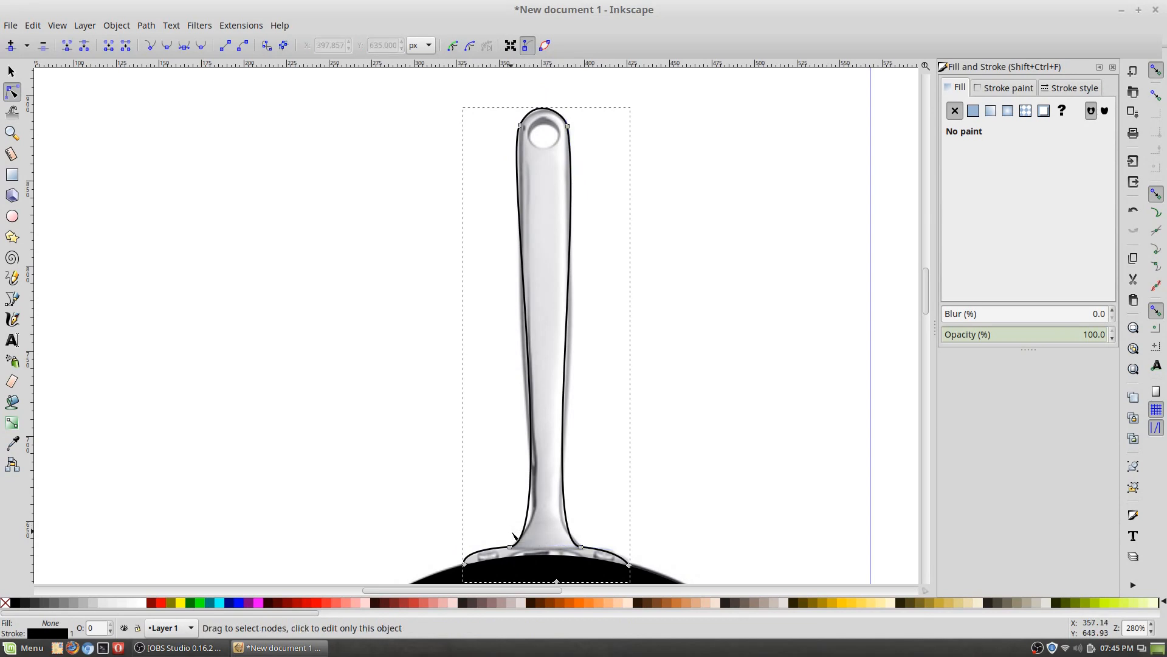
left_click(581, 547)
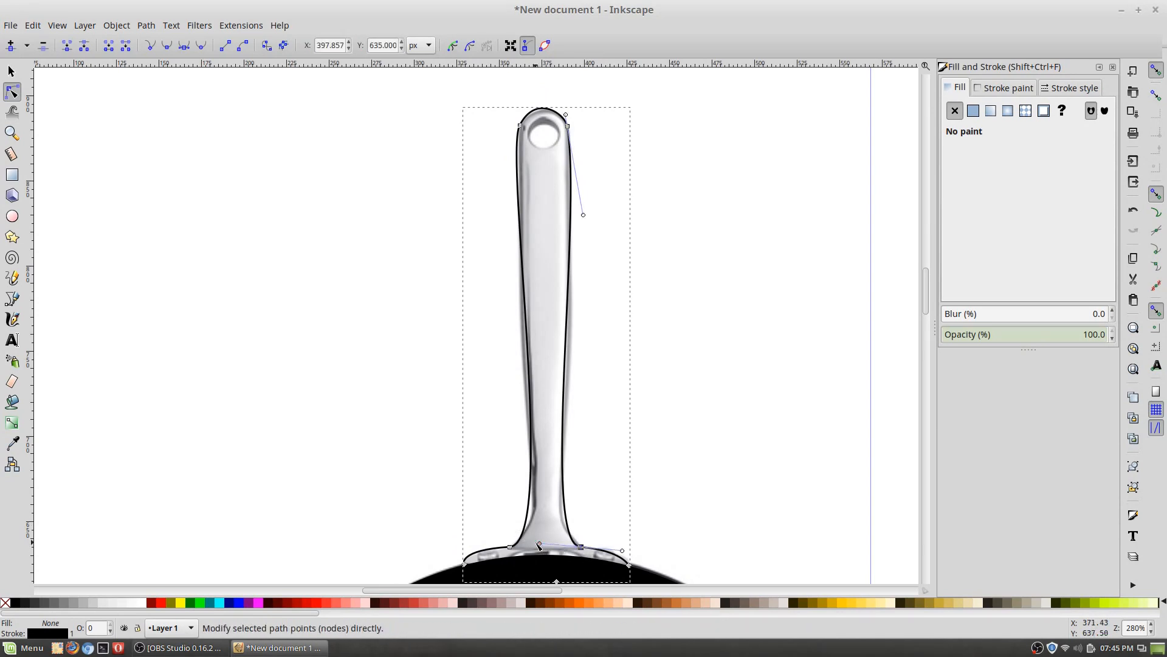
left_click_drag(540, 544, 546, 534)
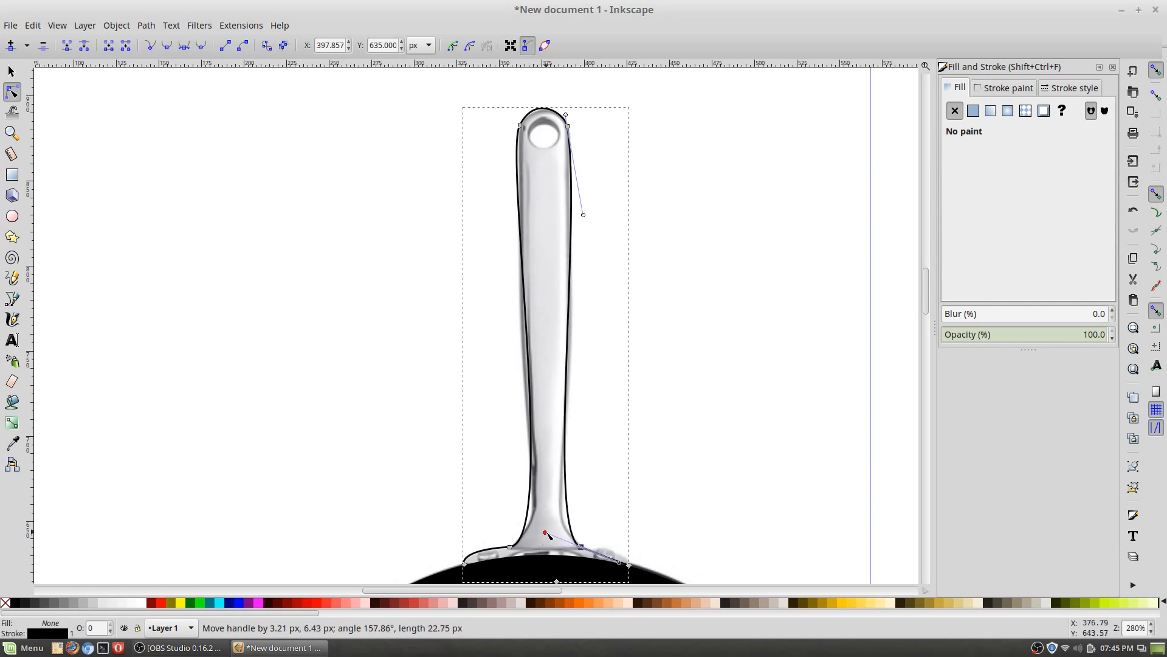
left_click_drag(621, 564, 593, 555)
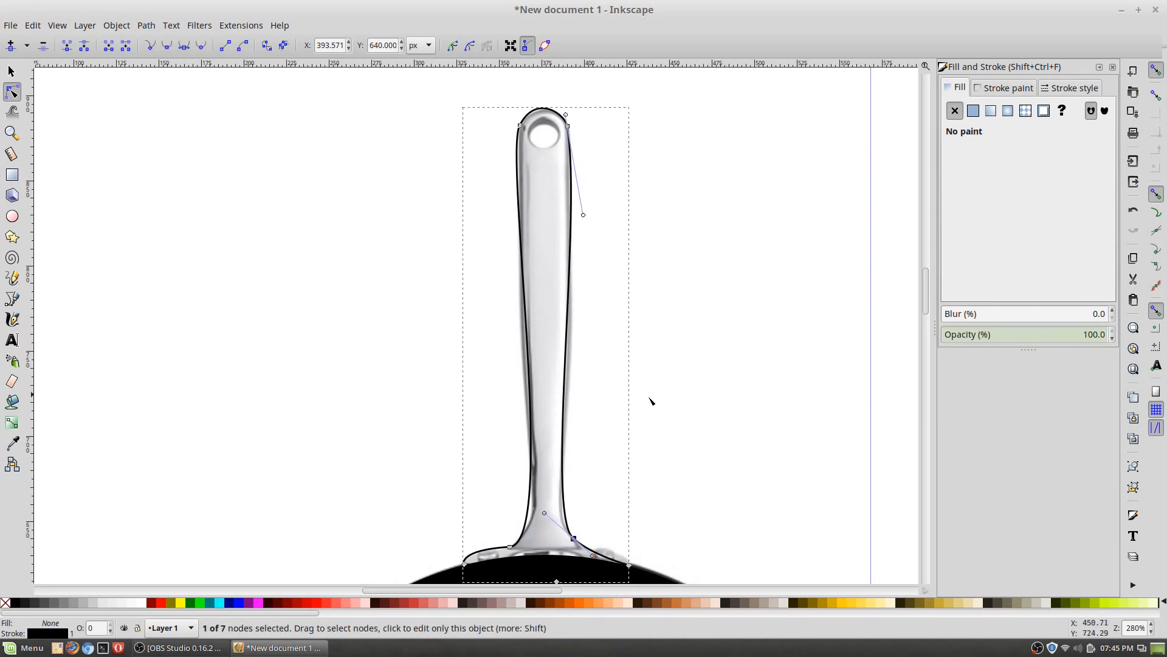
Step: Pull the lower curve handle of the outline's upper-left node slightly inward to refine the left edge
left_click(509, 547)
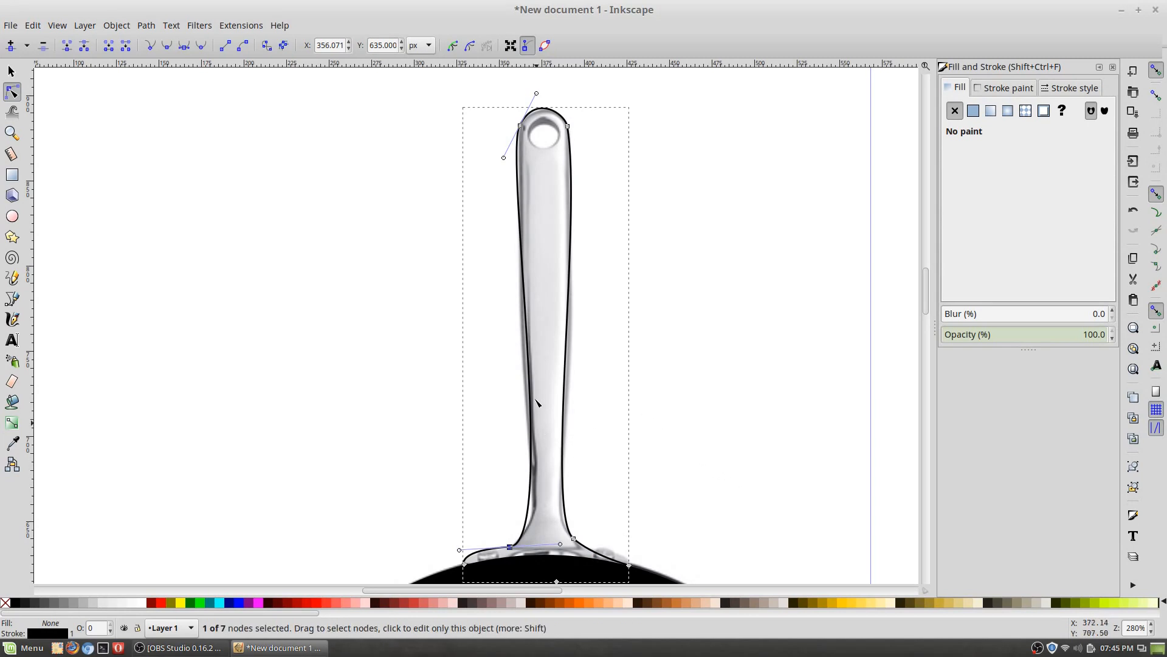
left_click(519, 126)
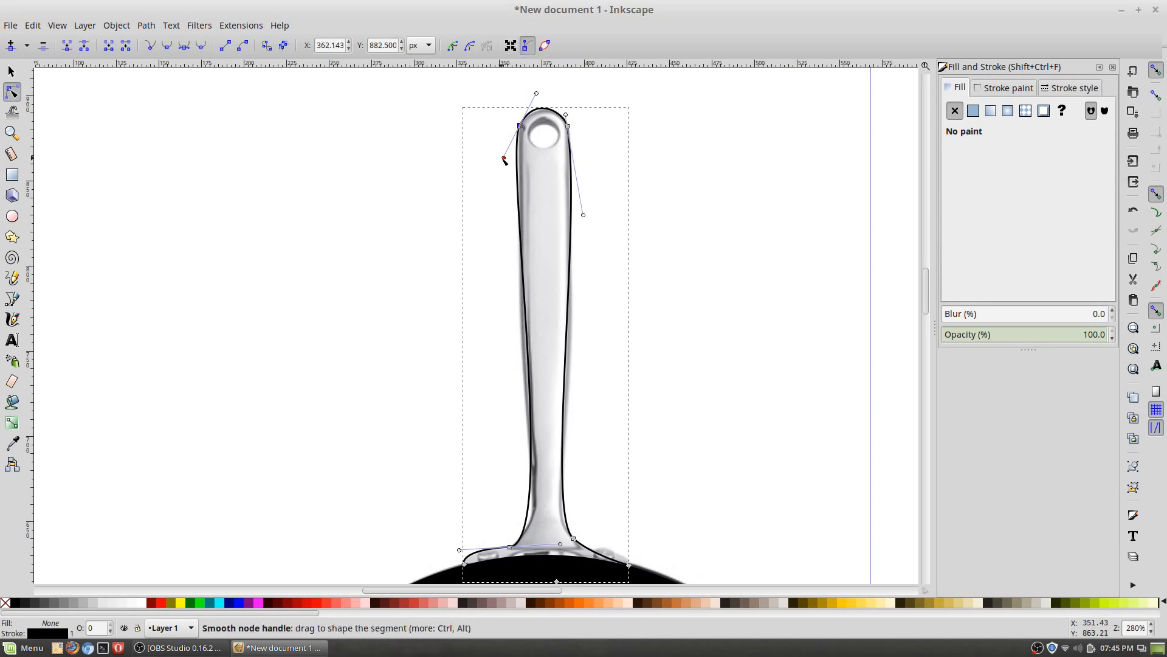
left_click_drag(504, 159, 506, 158)
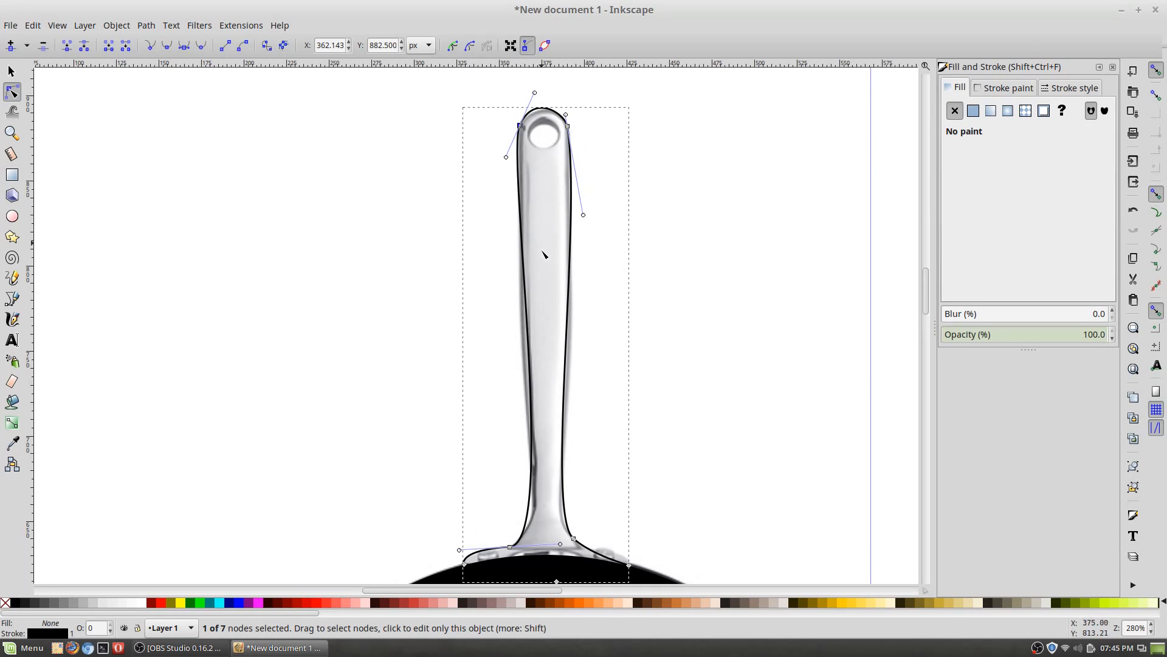
Step: Fill the handle shape with flat black 000000ff
left_click(973, 111)
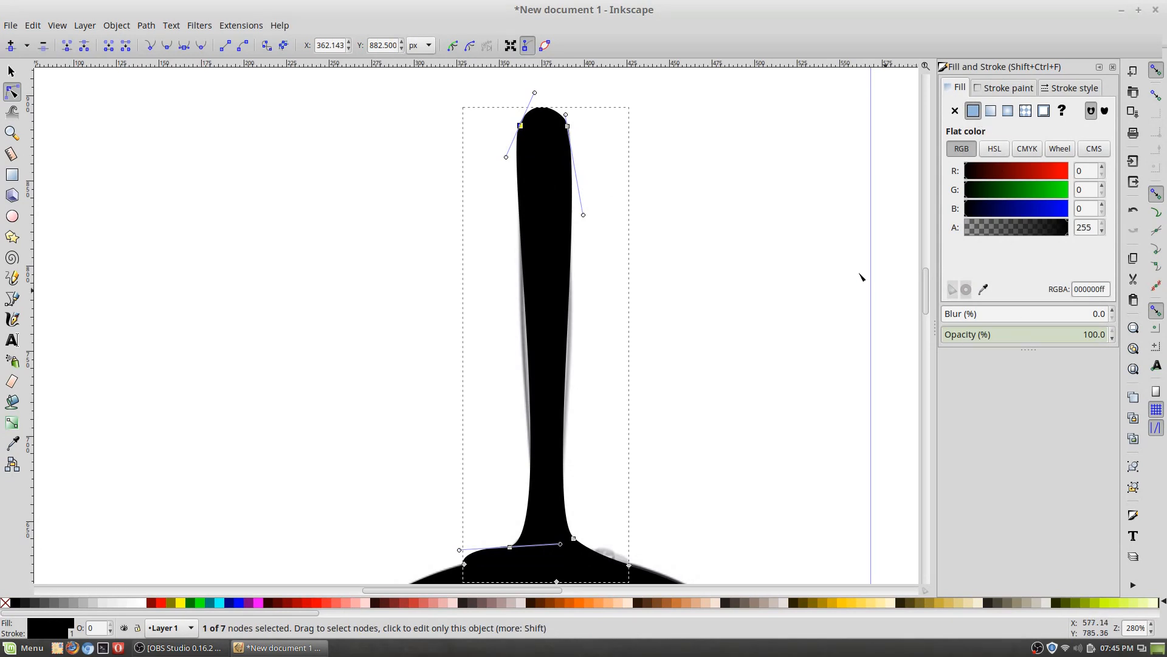
scroll(654, 341, "down", 4)
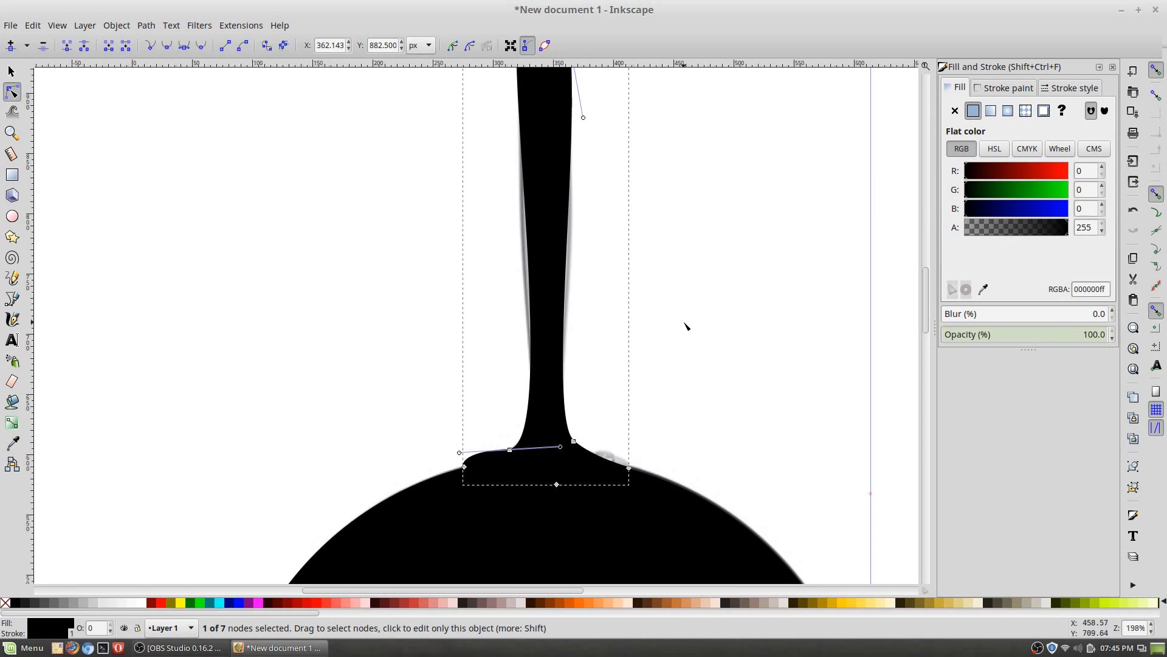
scroll(685, 326, "down", 2)
scroll(720, 332, "down", 4)
scroll(729, 331, "up", 2)
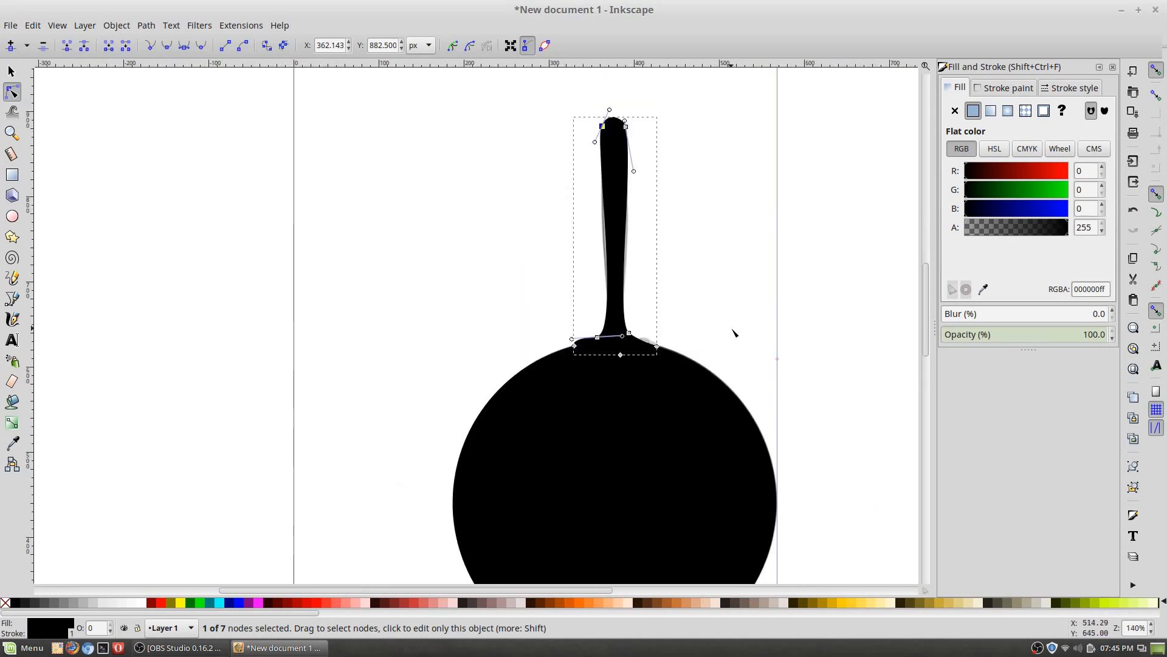
Step: Delete the imported pan photo from behind the black shapes
left_click(738, 330)
scroll(810, 312, "down", 5)
scroll(811, 312, "up", 5)
scroll(787, 296, "up", 4)
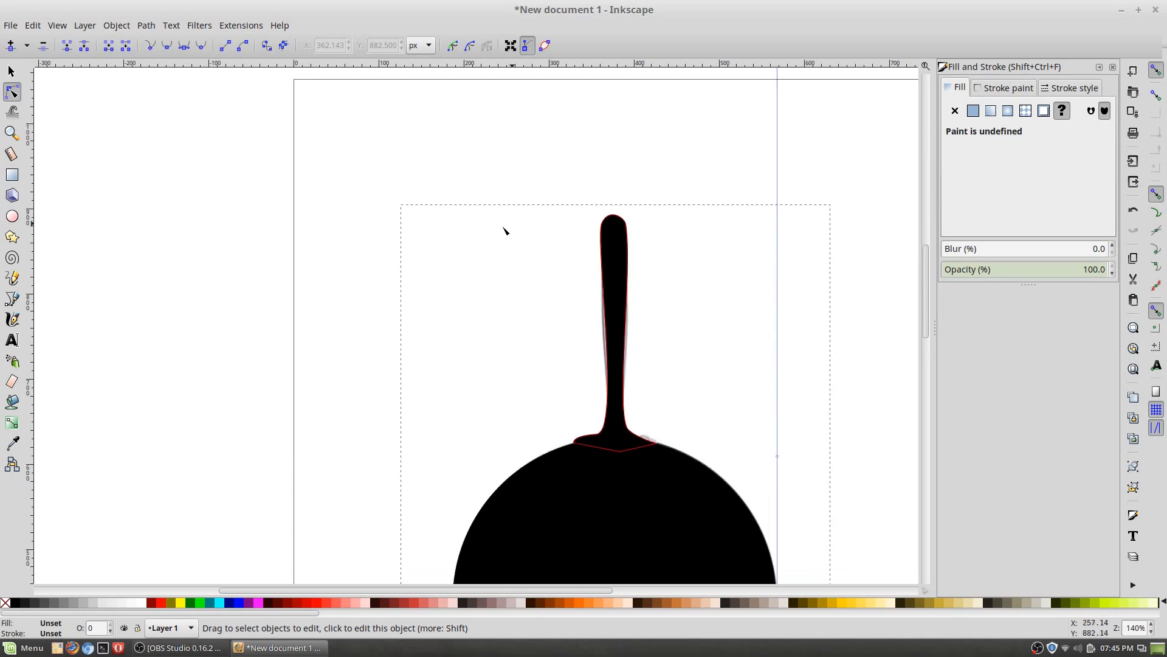
left_click(390, 151)
left_click(442, 234)
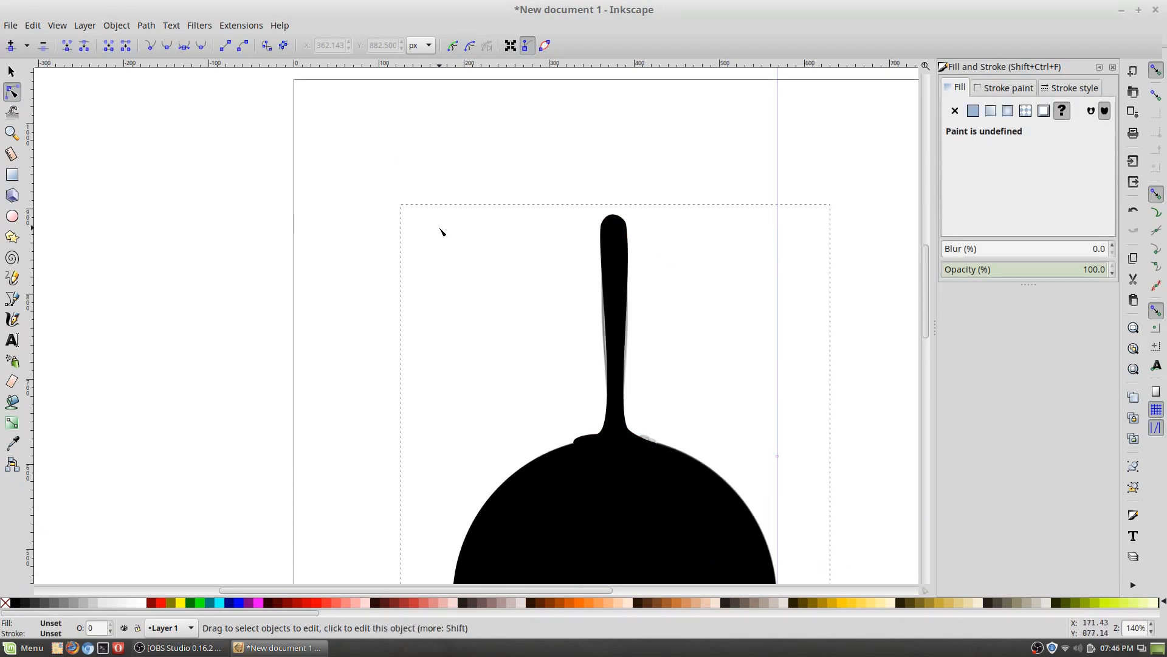
scroll(440, 229, "down", 4)
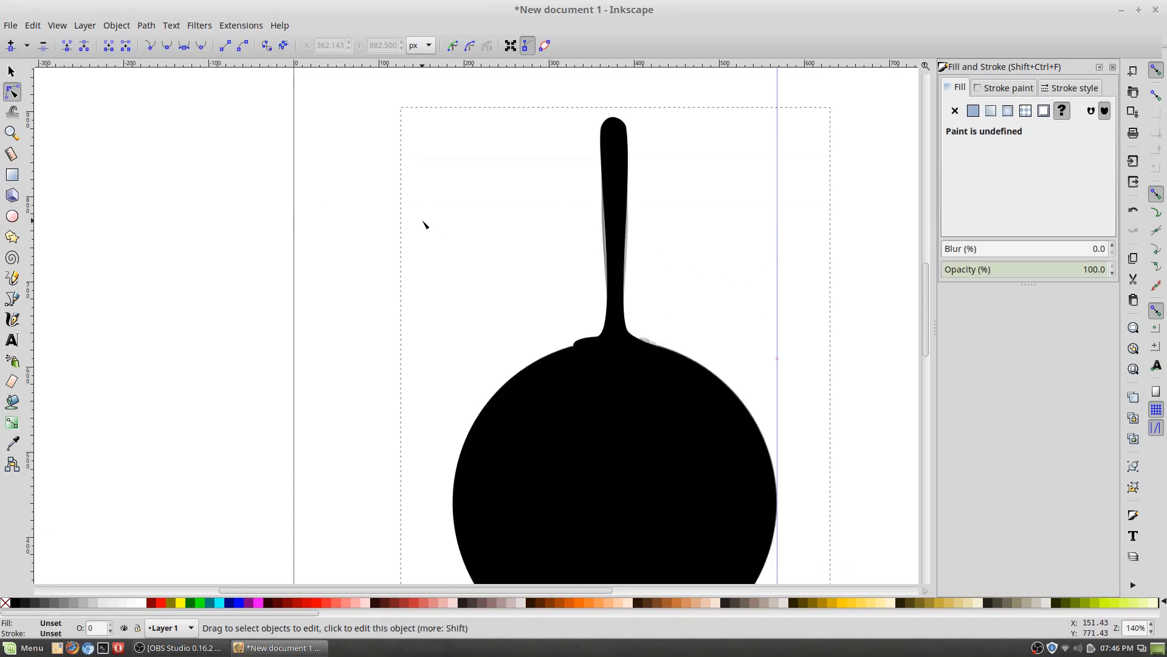
left_click(11, 71)
left_click(541, 182)
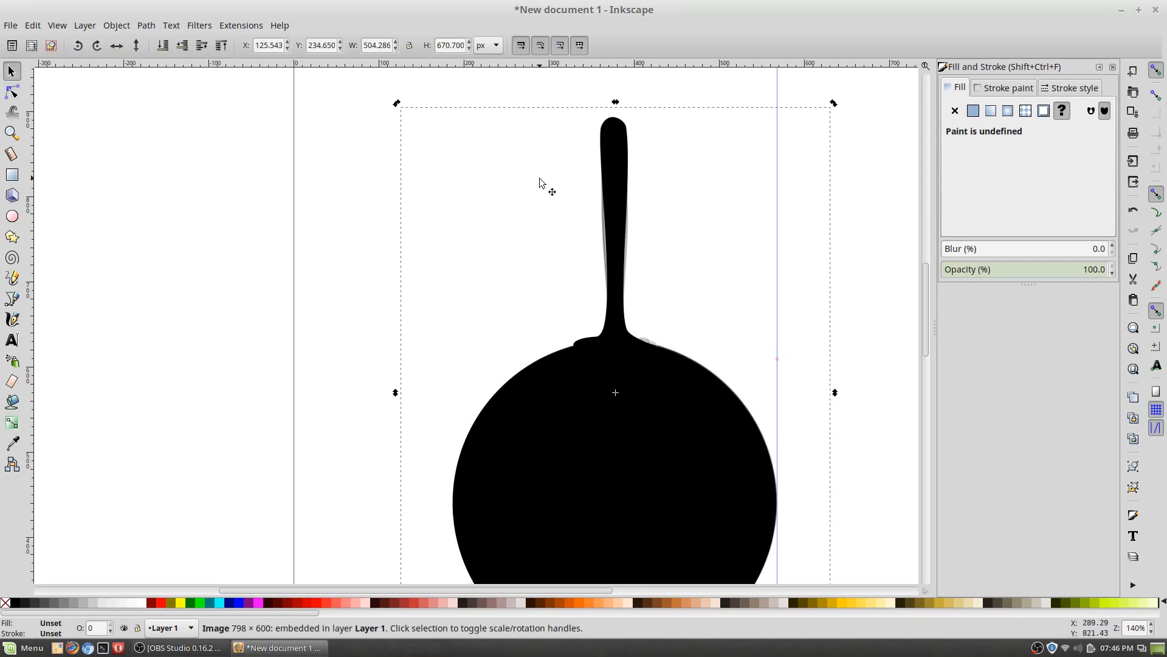
key("Escape")
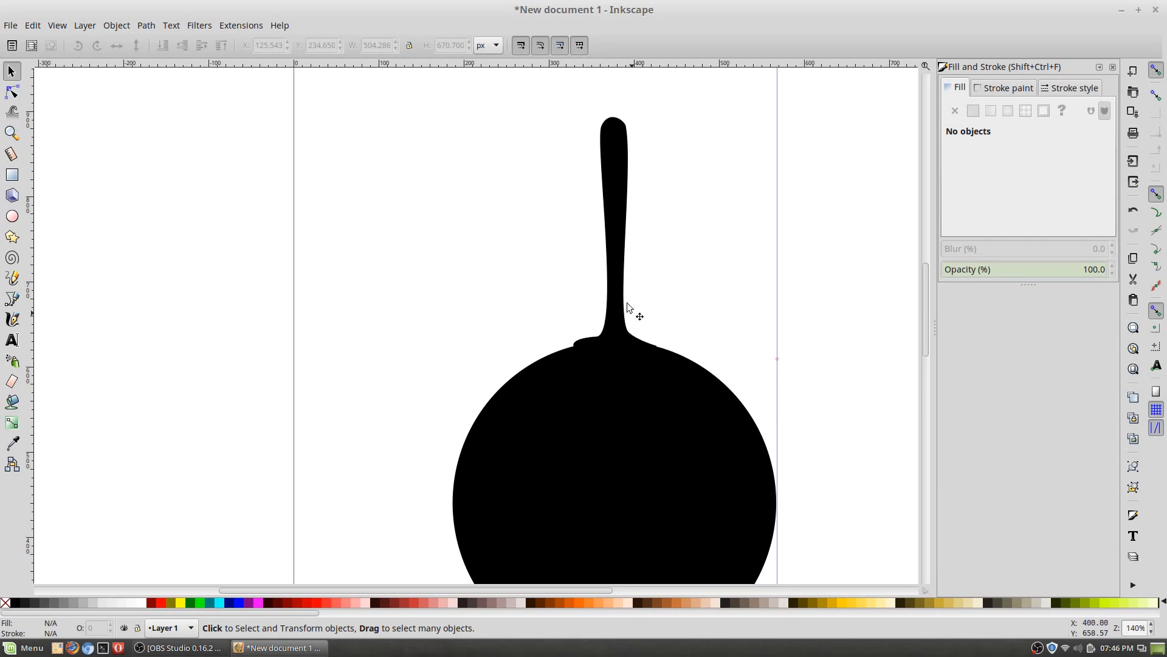
Step: Reshape the left flare of the handle's base to match the right, moving its outer node to X 322.143, Y 620 px
left_click(13, 93)
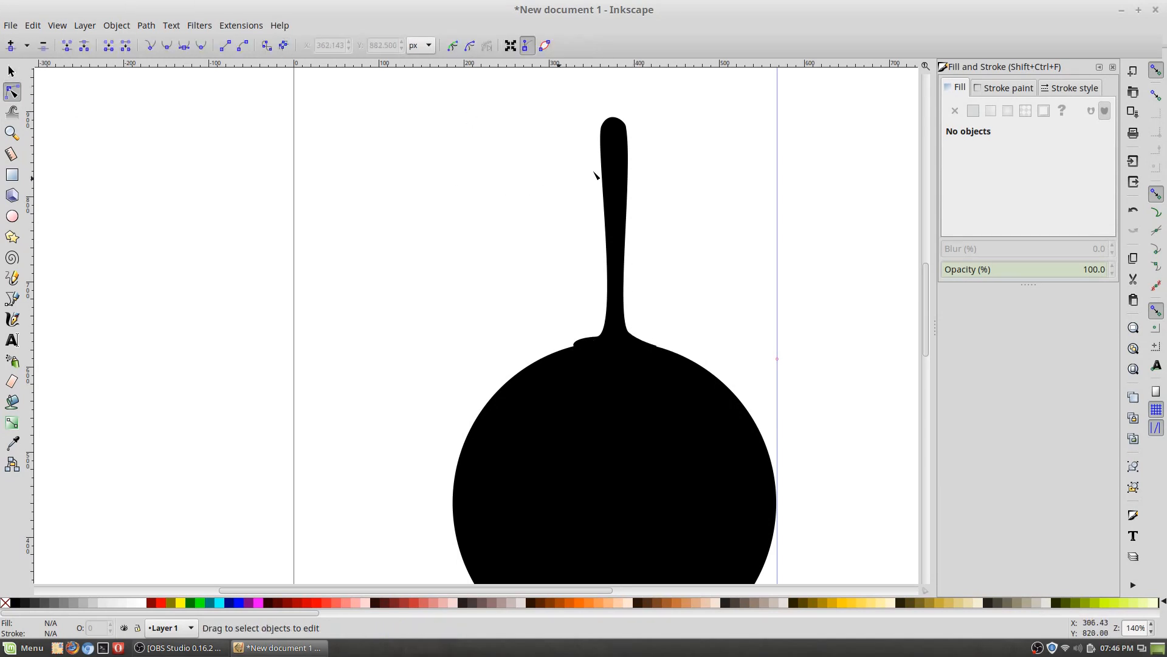
left_click(609, 177)
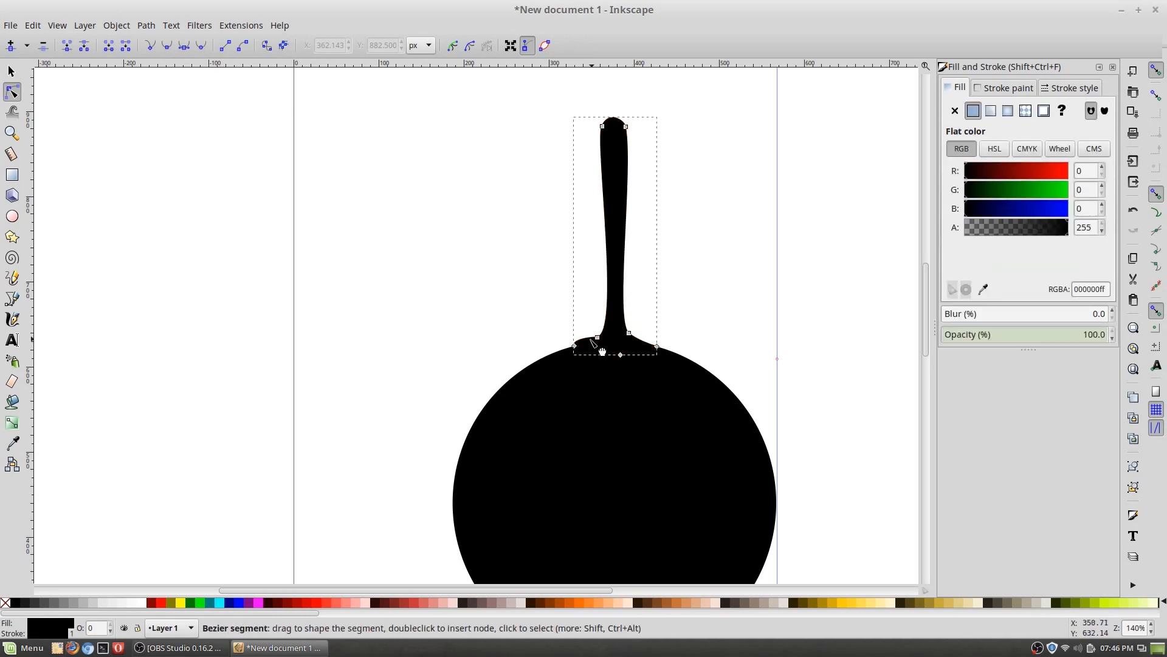
mouse_move(599, 338)
left_mouse_down()
mouse_move(568, 351)
mouse_move(596, 342)
left_mouse_up()
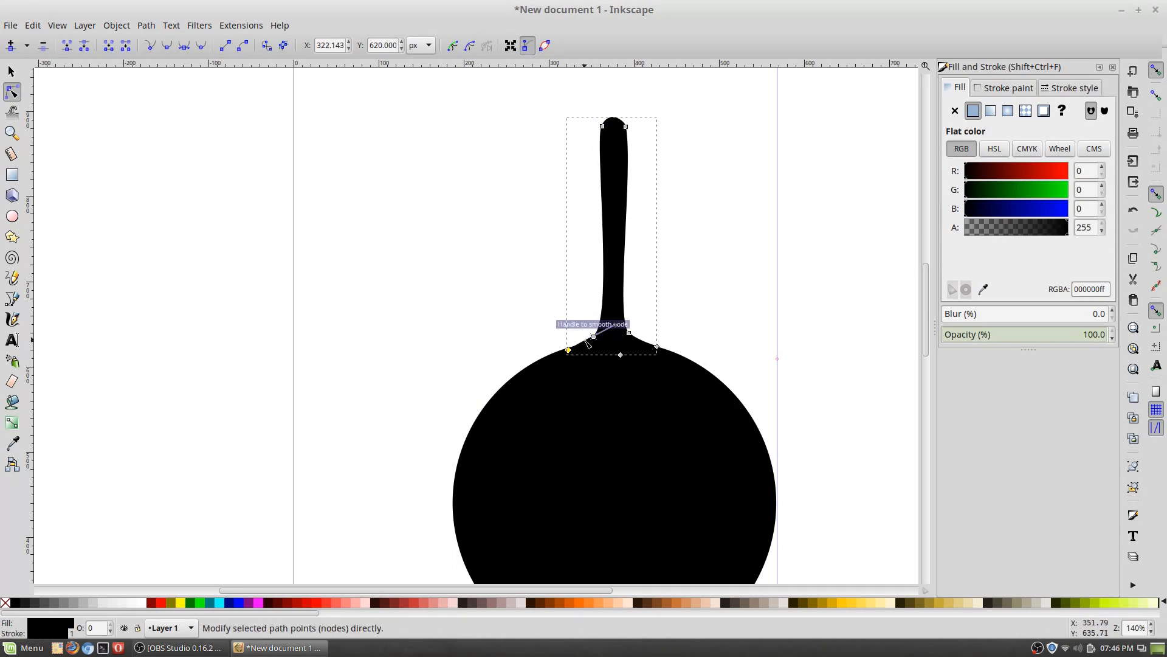
left_click(707, 329)
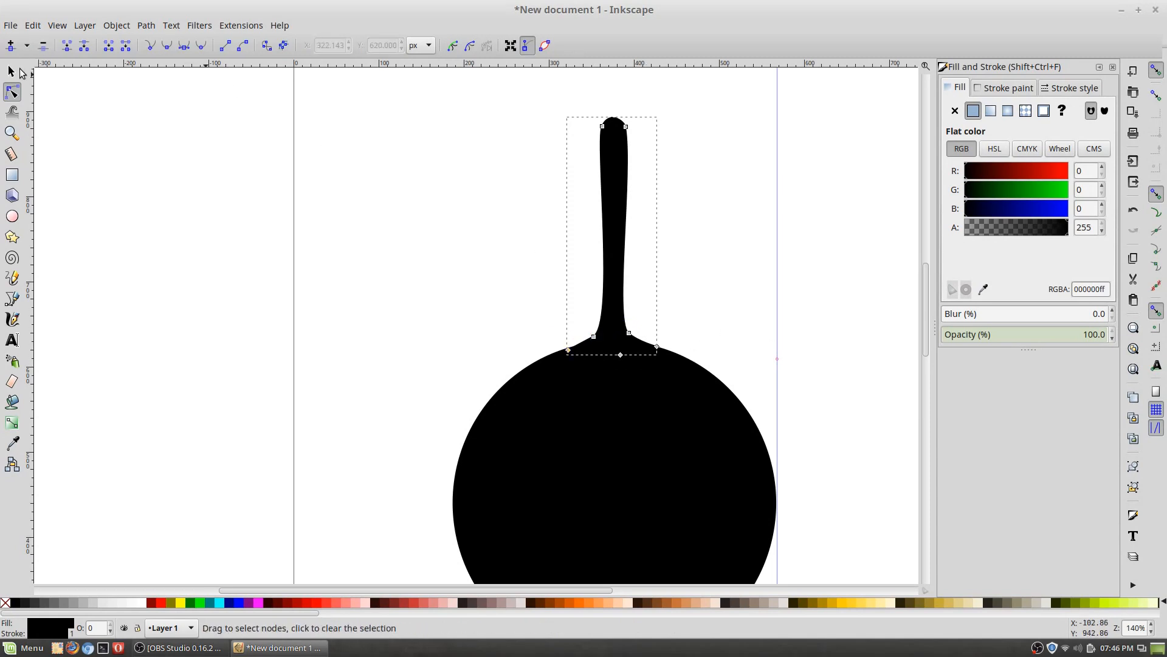
key("s")
left_click(345, 200)
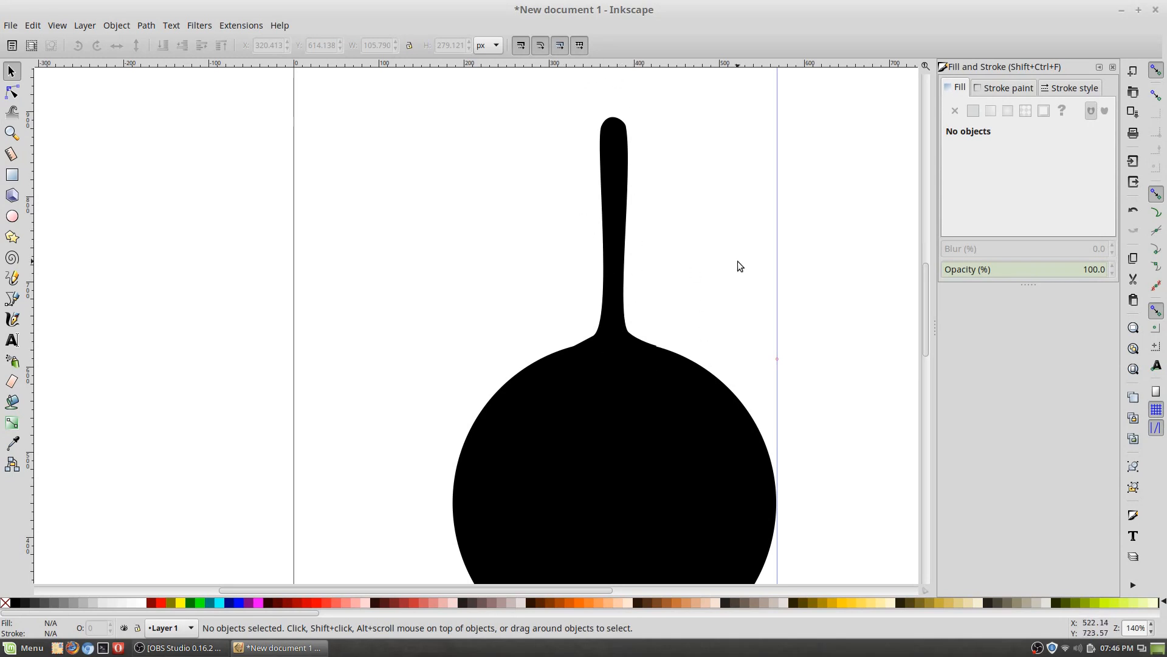
scroll(738, 262, "down", 4)
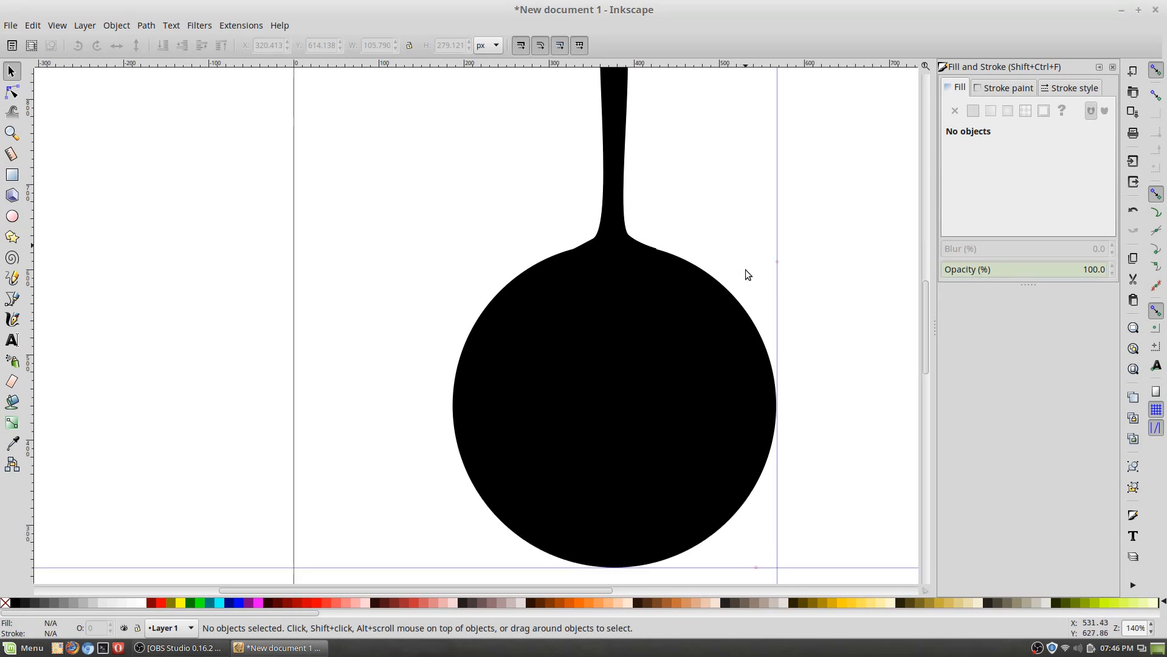
scroll(741, 258, "down", 1)
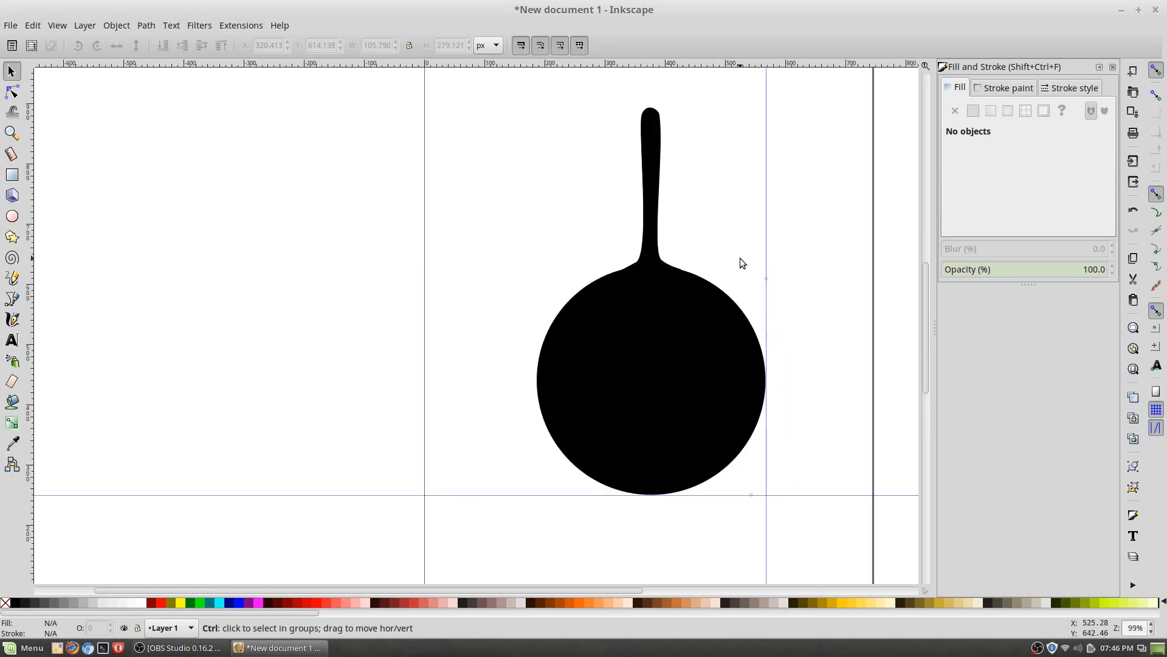
Step: Lower the pan's large black circle and handle together beneath the grey inner disc
scroll(753, 252, "up", 2)
scroll(765, 248, "down", 1)
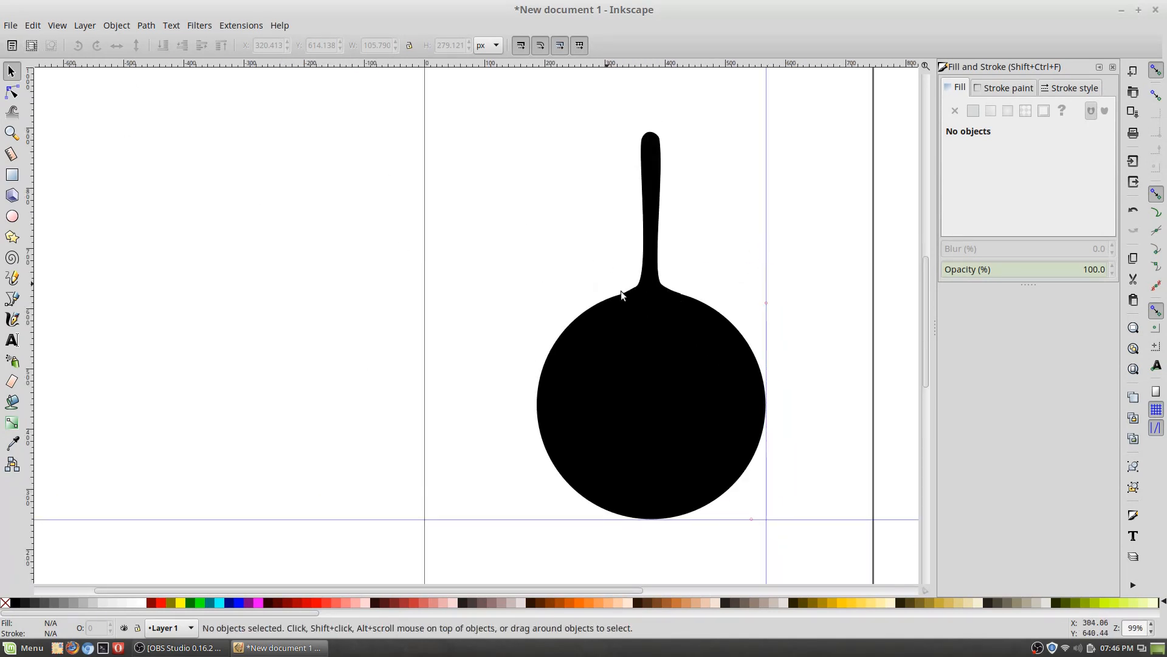
left_click(635, 331)
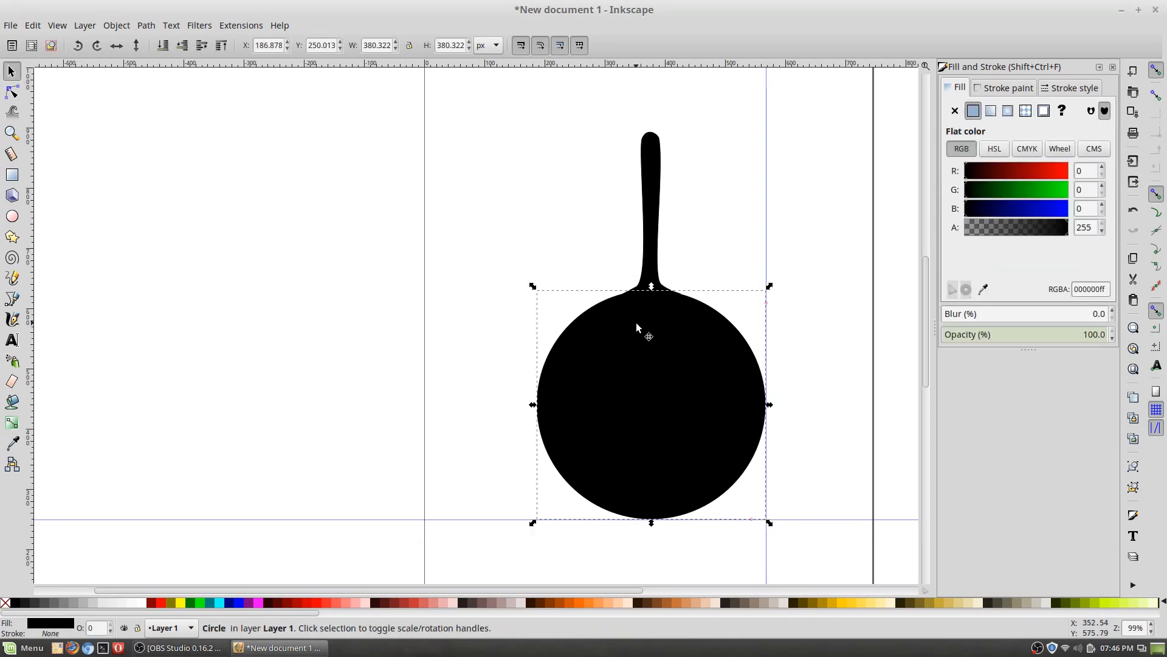
left_click(650, 263)
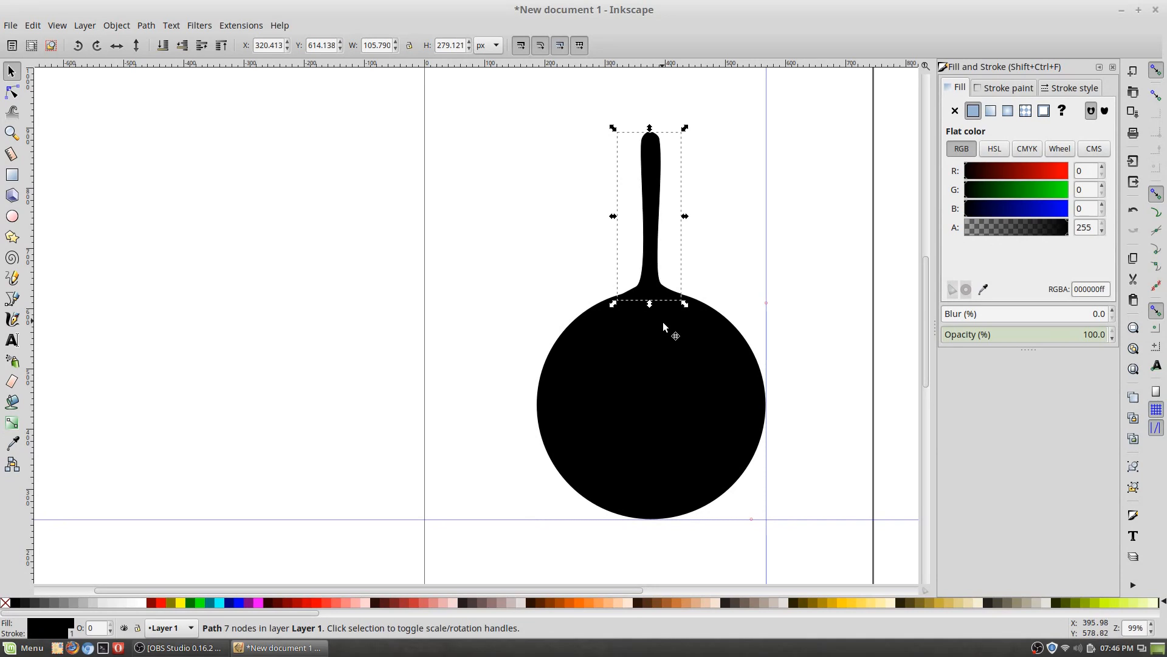
left_click(741, 373, "shift")
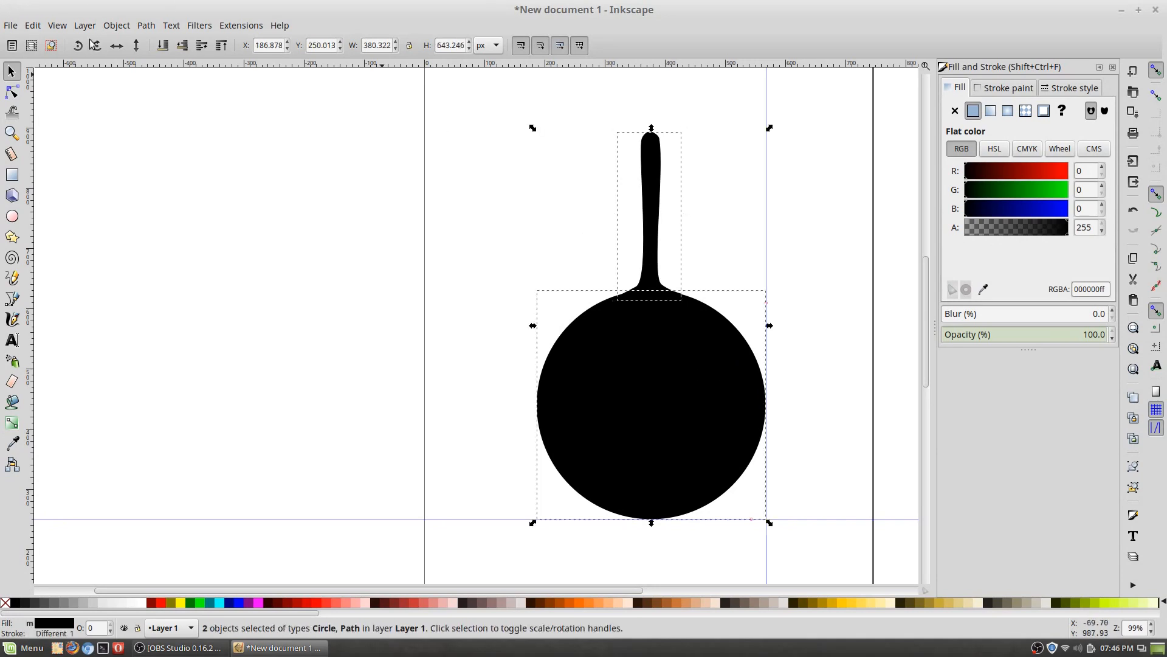
left_click(117, 24)
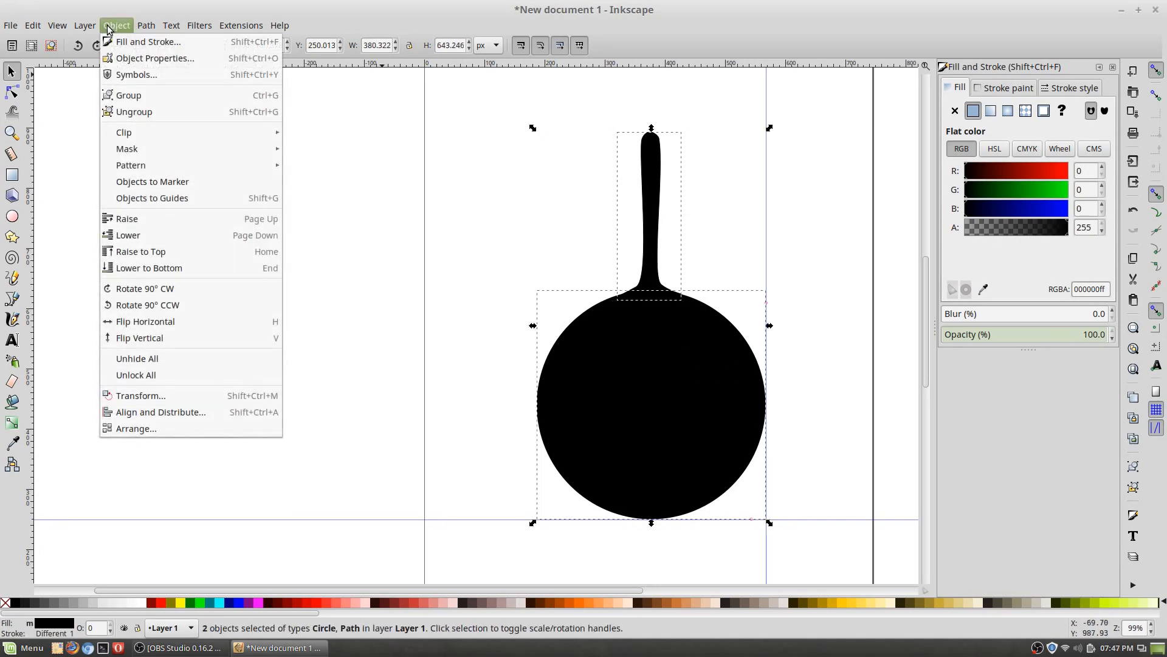
left_click(177, 245)
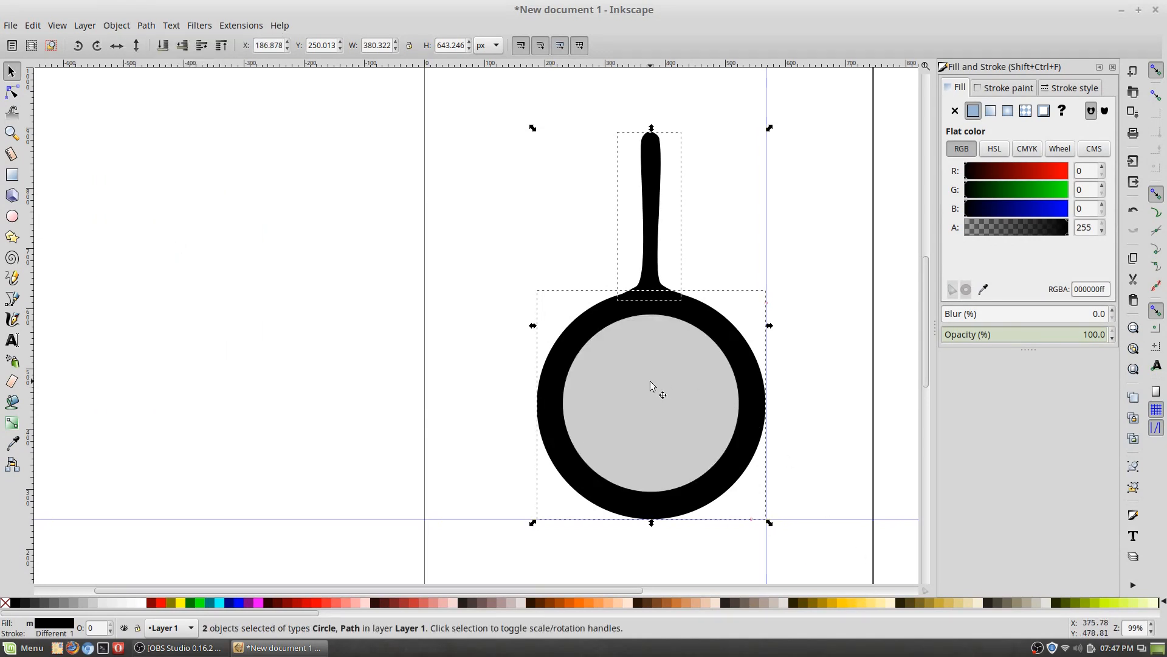
left_click(844, 309)
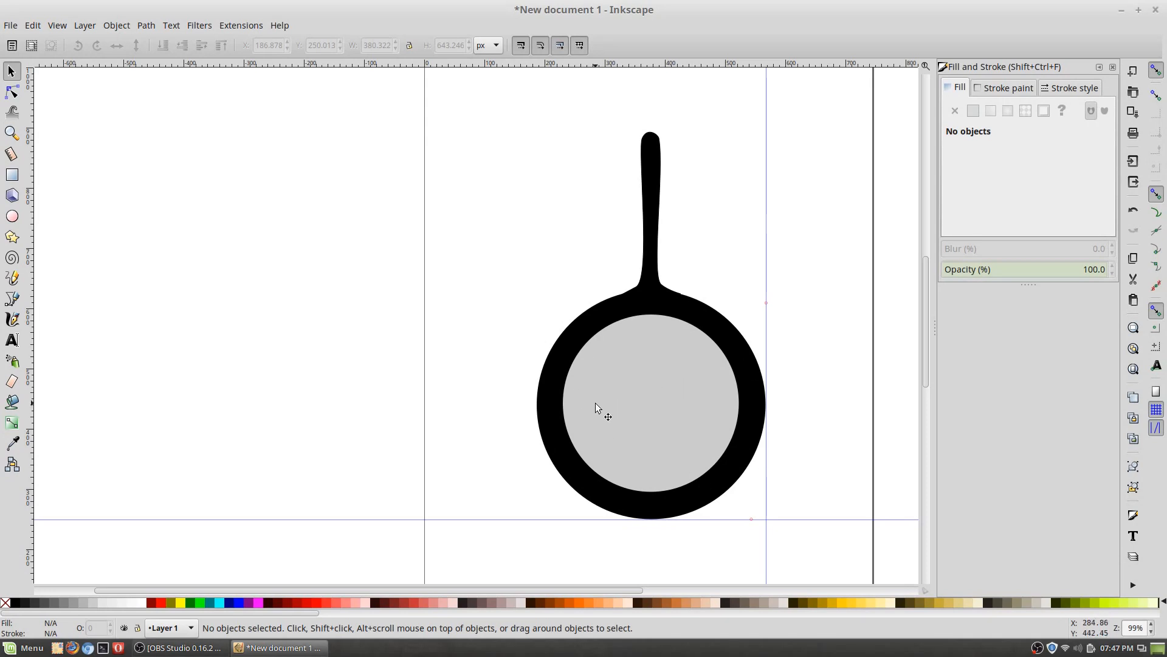
Step: Preview the desktop screenshot of the Font Awesome home icon in the image viewer and close it
left_click(1160, 651)
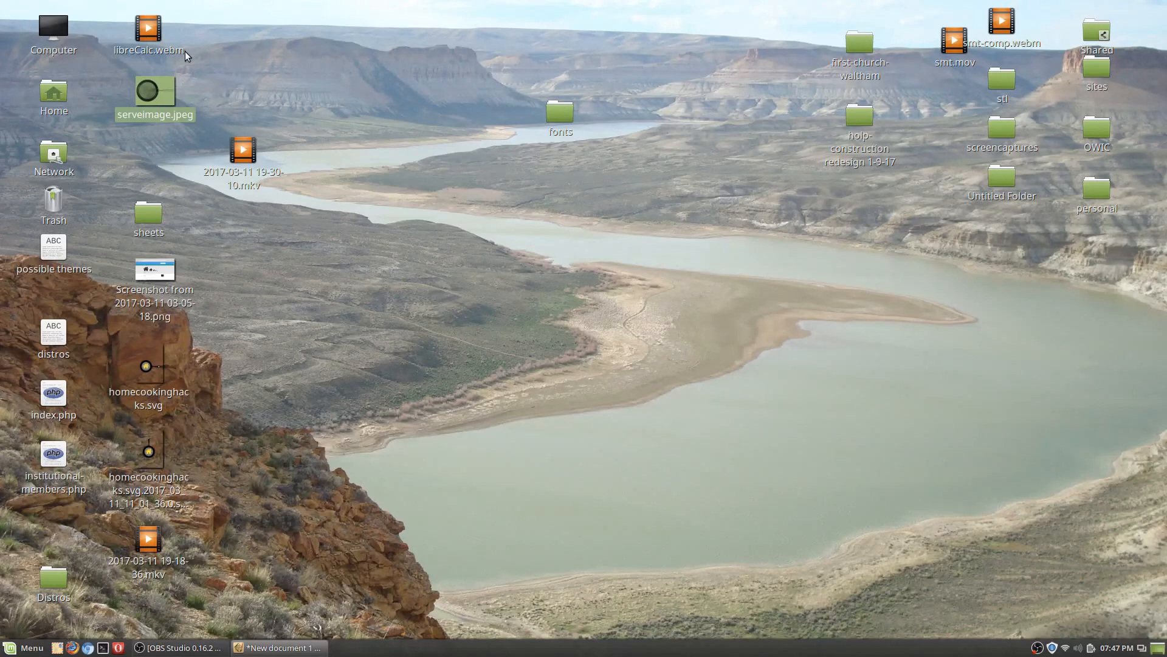
left_click(160, 272)
right_click(160, 273)
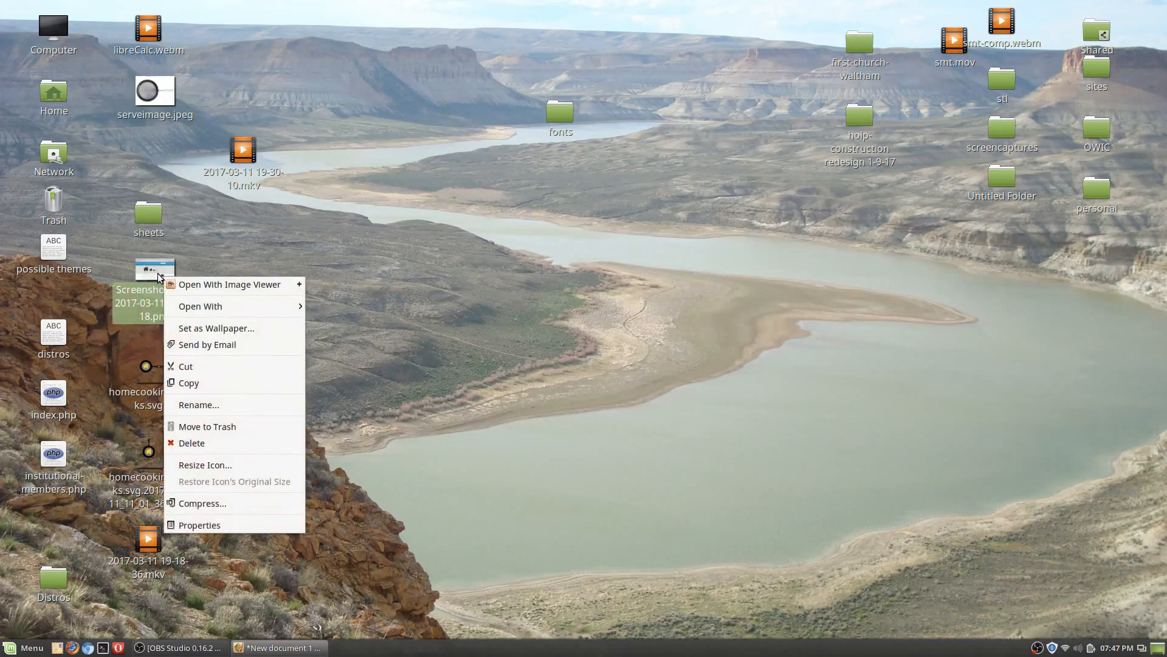
left_click(155, 273)
double_click(154, 272)
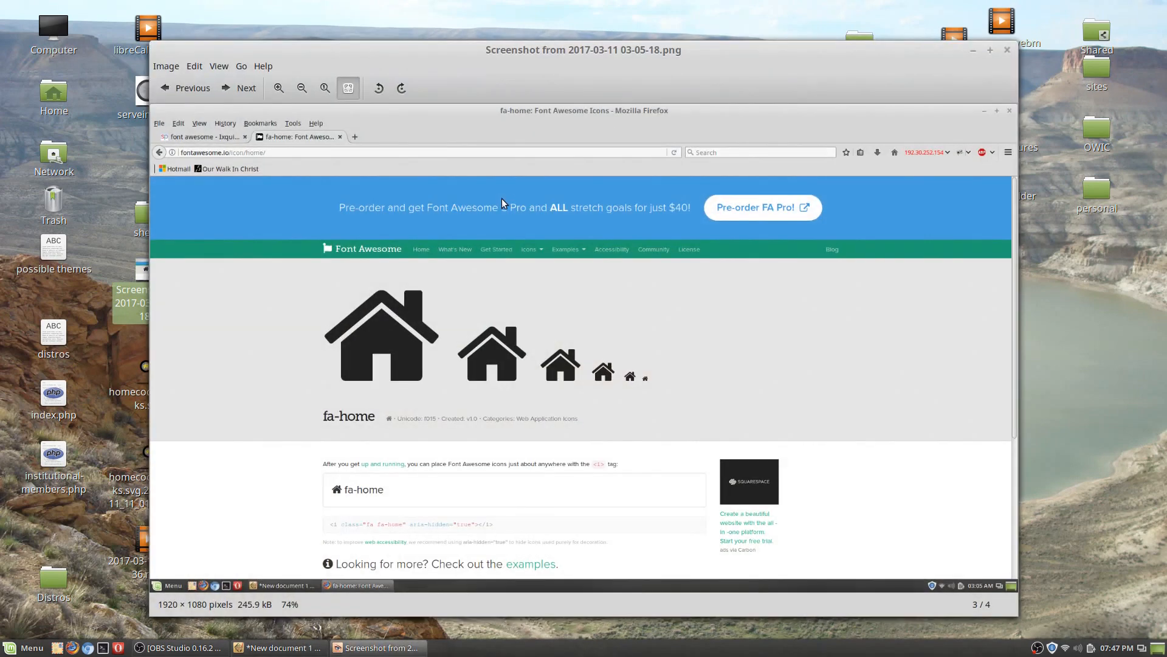
left_click(1007, 51)
Step: Open the Font Awesome screenshot from the desktop in GIMP Image Editor
right_click(154, 286)
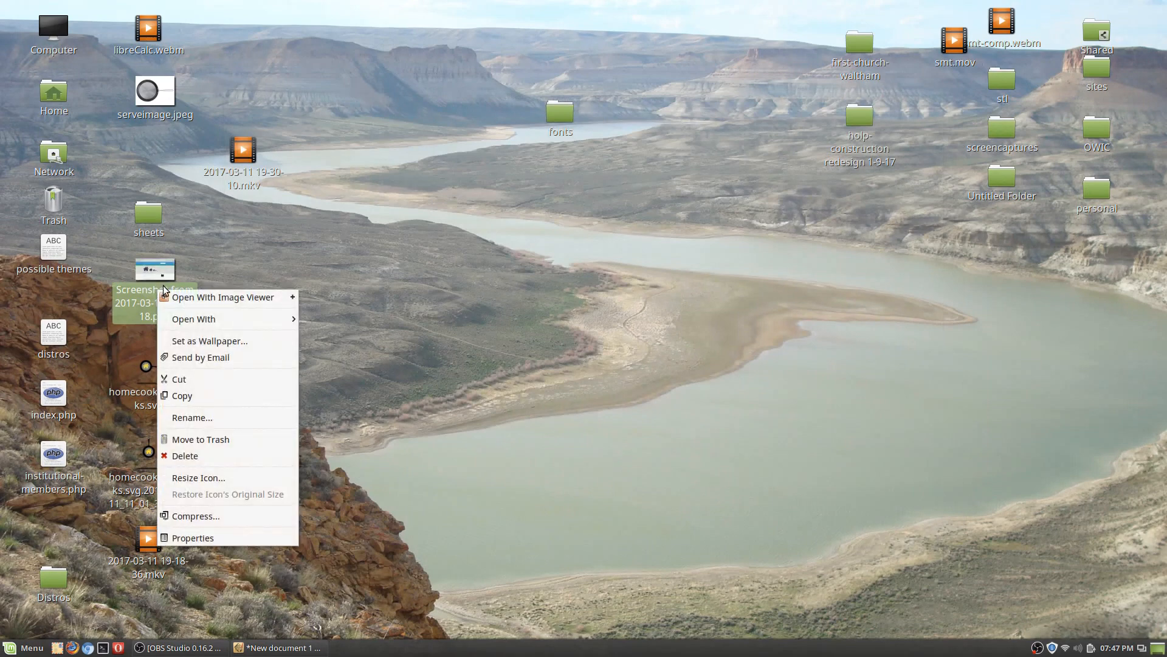
mouse_move(287, 319)
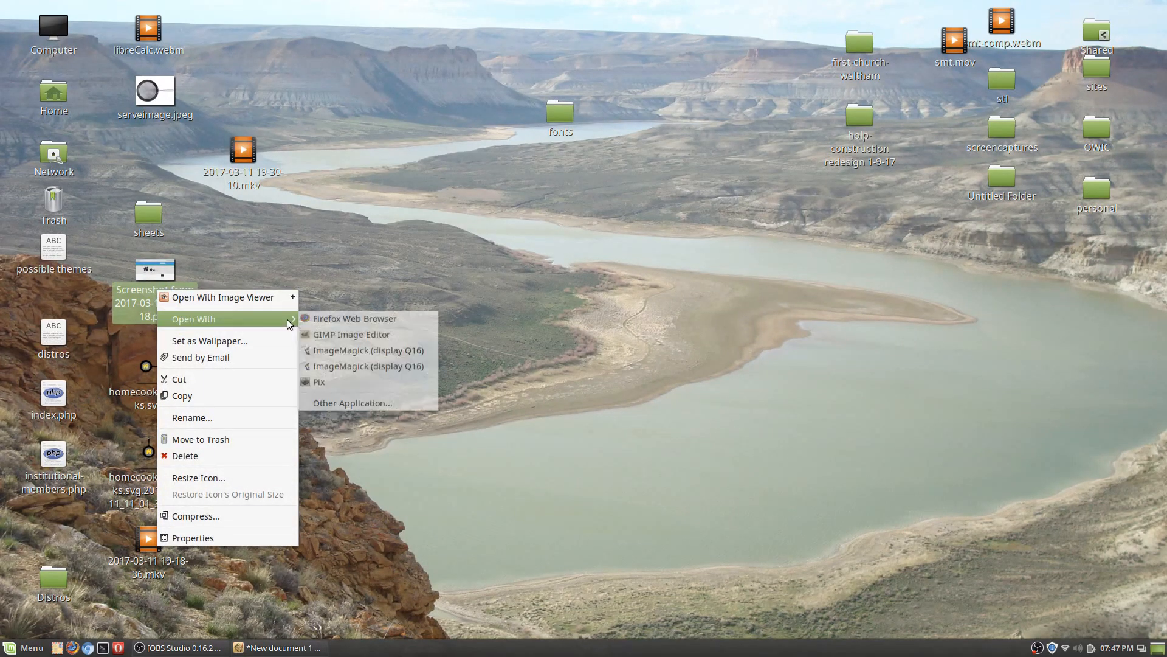
left_click(326, 333)
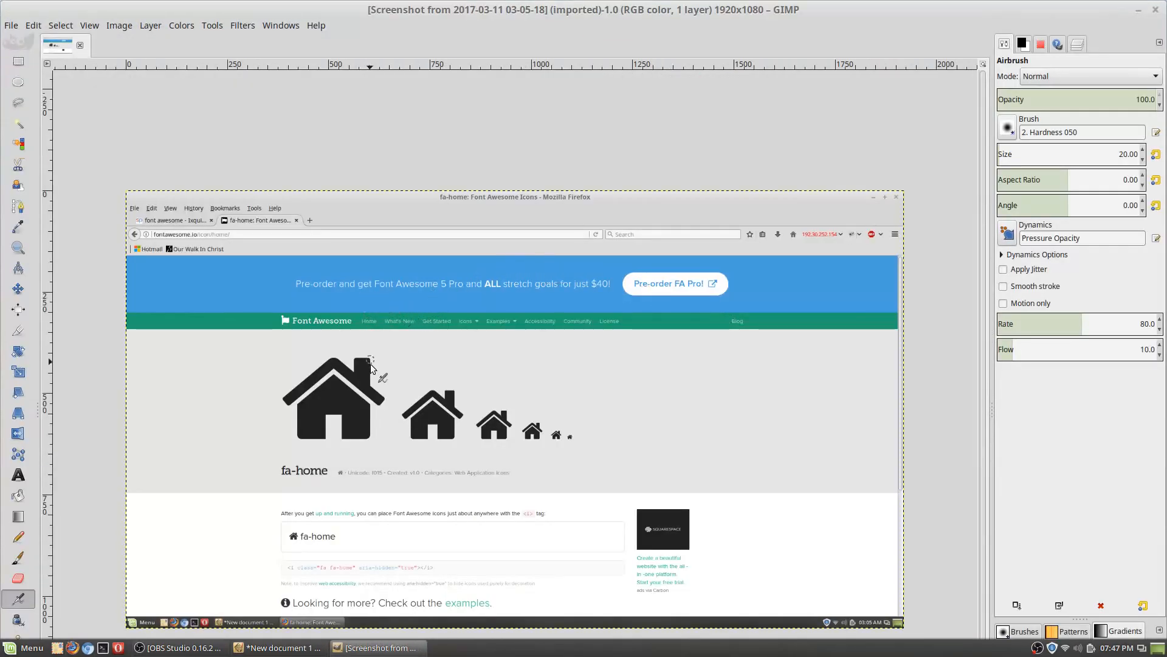
Step: Select the body of the largest house icon with the Fuzzy Select tool
scroll(361, 367, "down", 3)
scroll(383, 389, "up", 3)
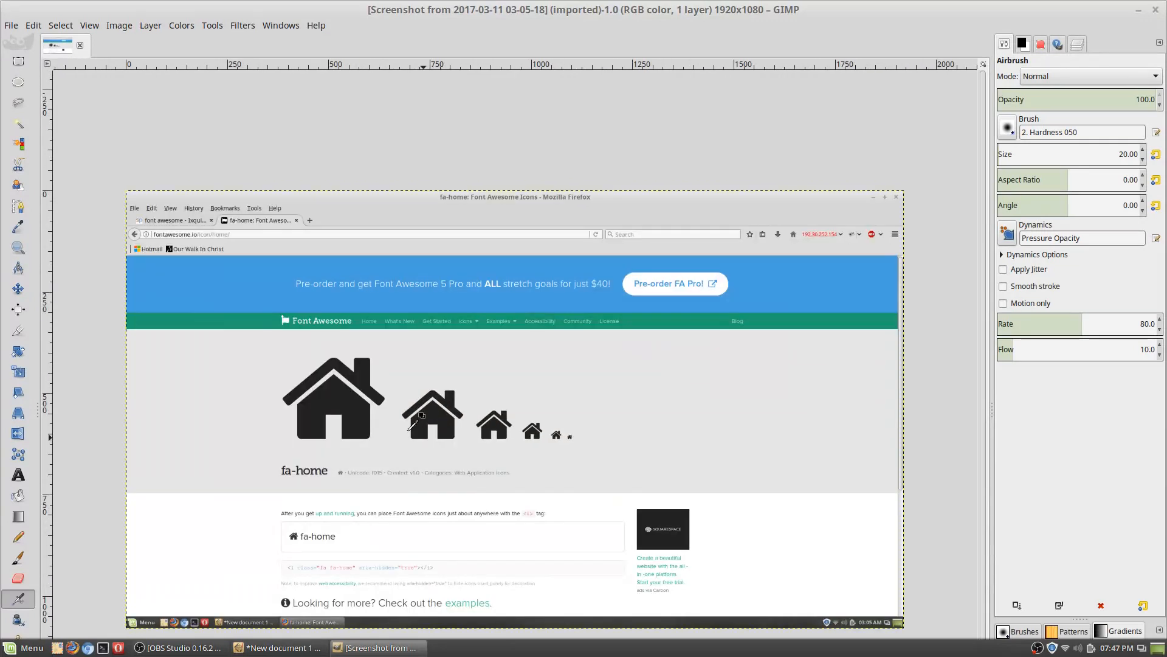
scroll(431, 420, "up", 2)
scroll(365, 406, "up", 1)
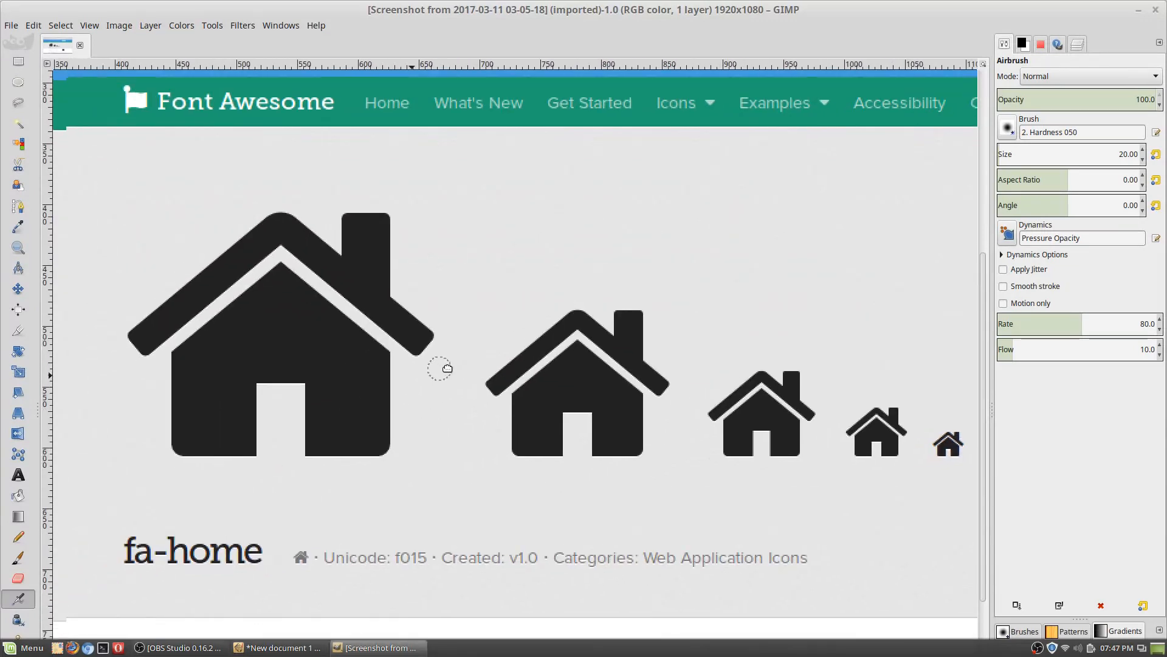
left_click_drag(445, 368, 519, 364)
left_click_drag(580, 392, 659, 541)
scroll(649, 360, "down", 2)
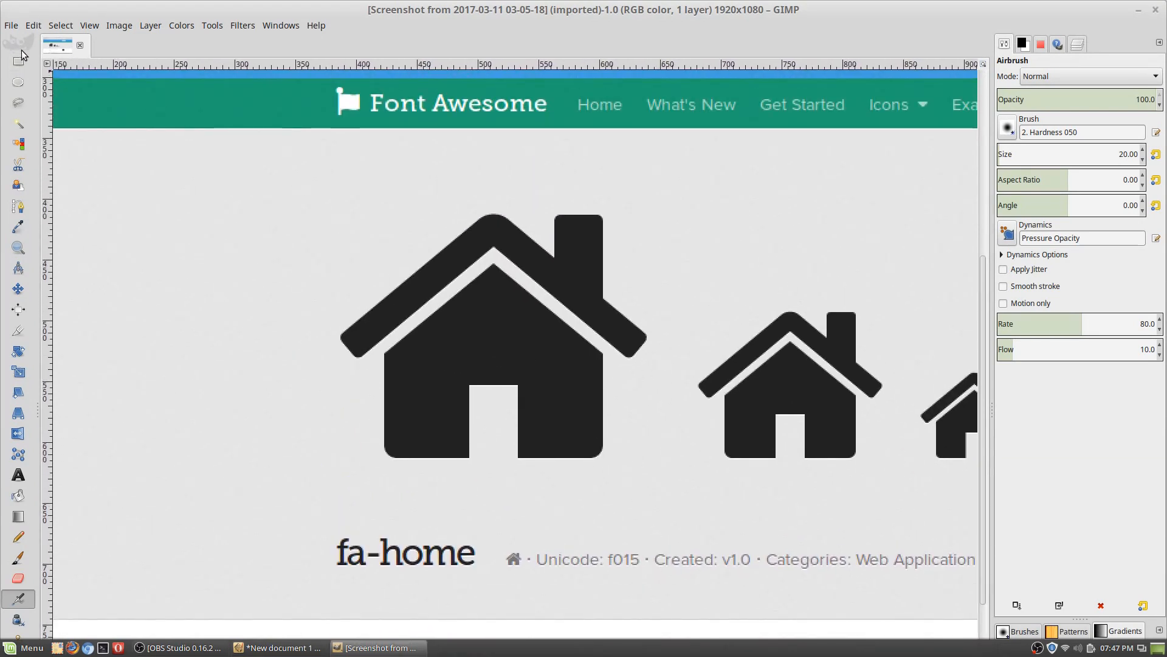
left_click(19, 125)
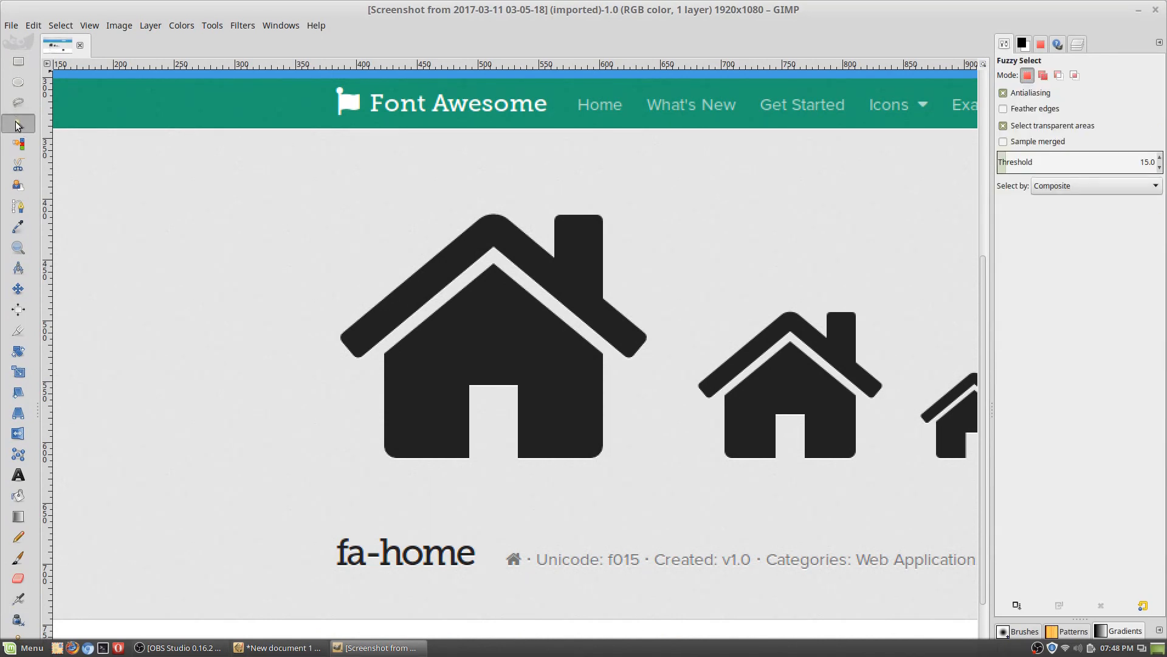
left_click(493, 318)
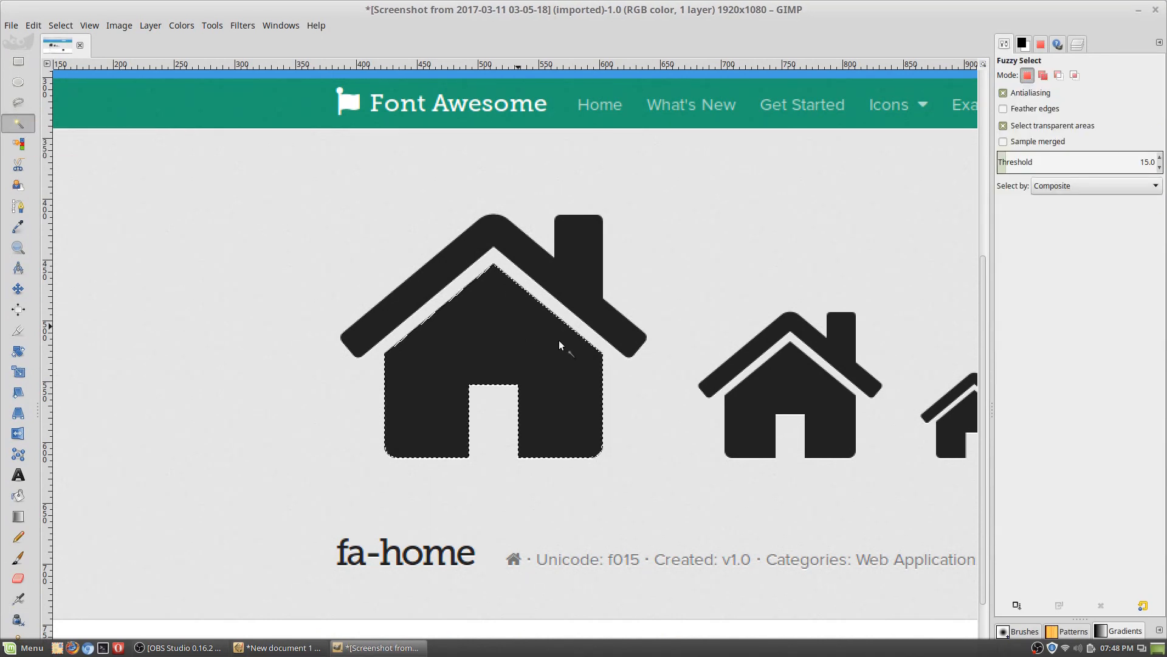
Step: Try to add the roof and chimney to the house body's selection
key("ctrl")
key("shift")
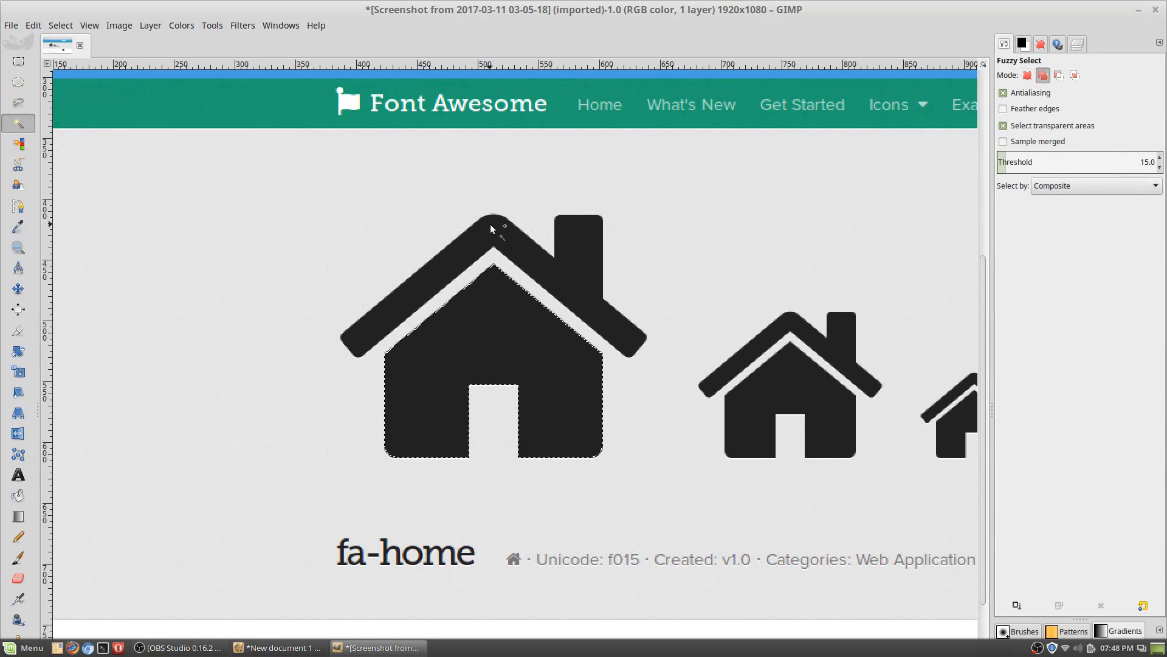
key("ctrl")
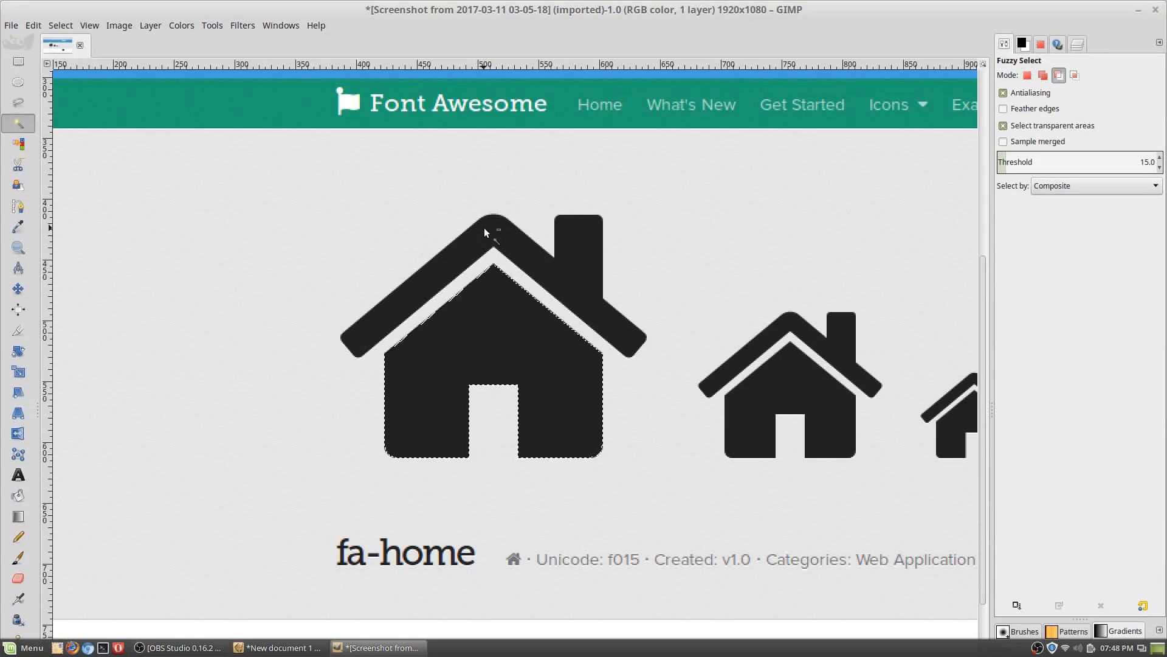
key("shift")
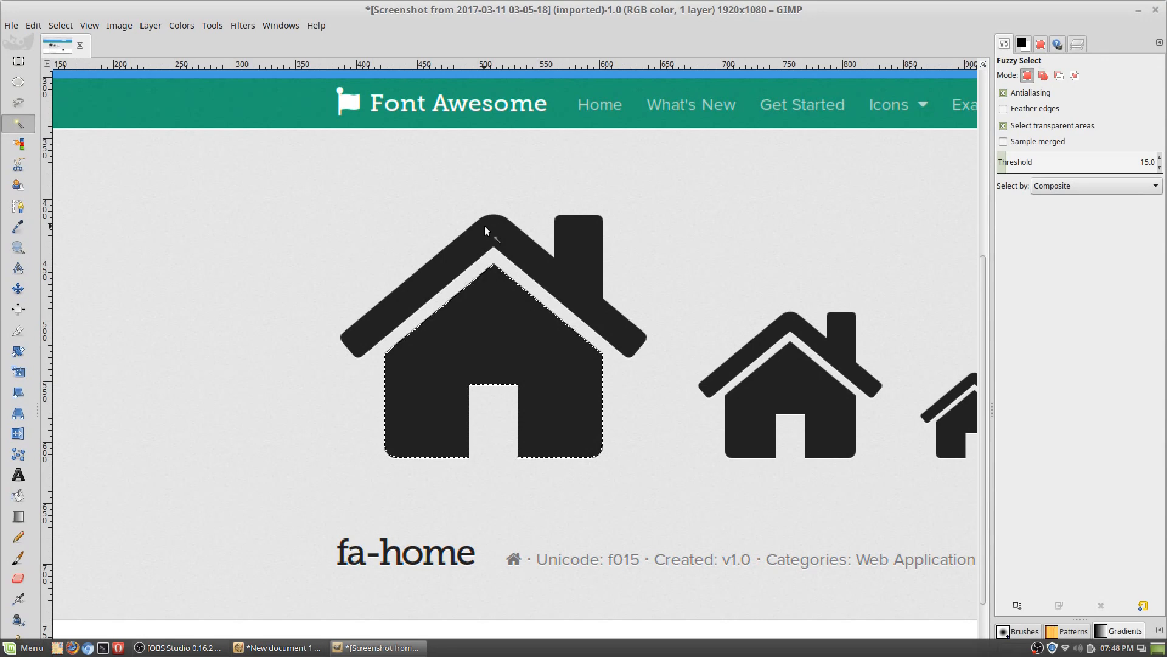
left_click(484, 224)
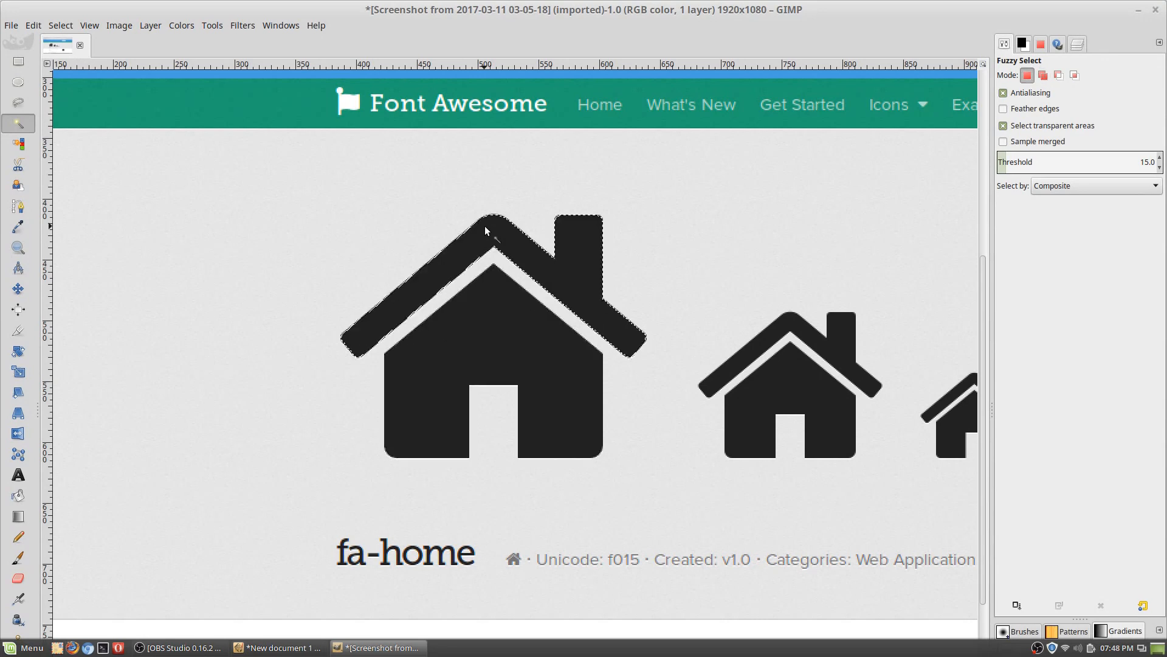
left_click(487, 296)
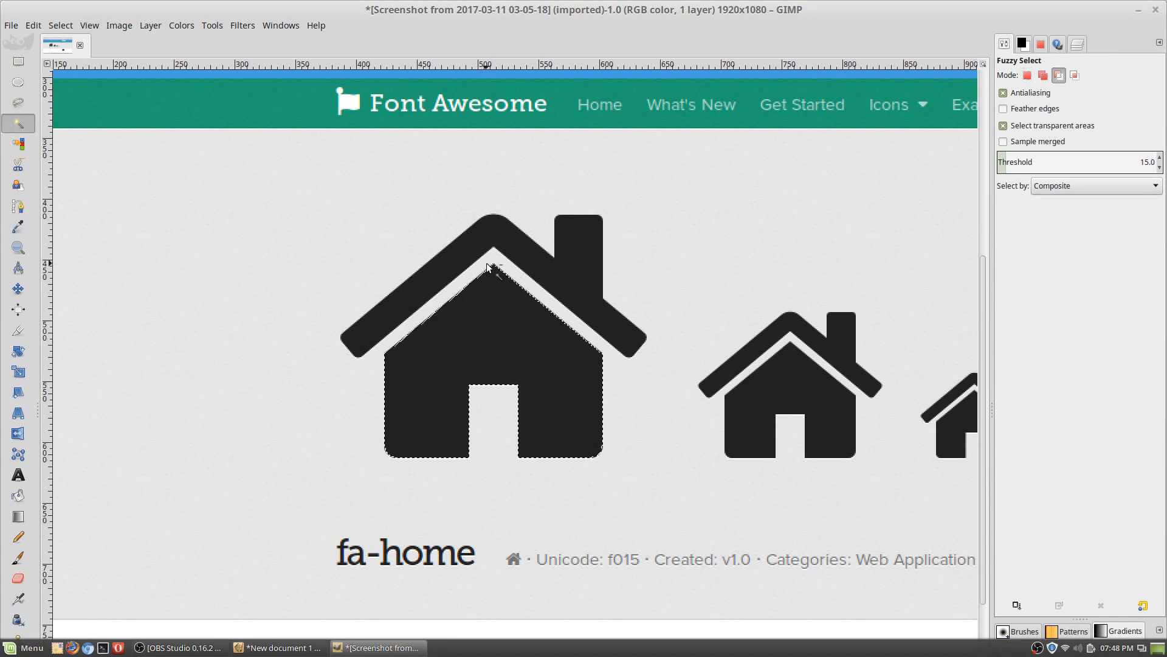
Step: Extend the fuzzy selection to cover both the body and the roof with chimney of the largest house icon
left_click(494, 286, "ctrl")
left_click(512, 321, "shift")
left_click(525, 259, "shift")
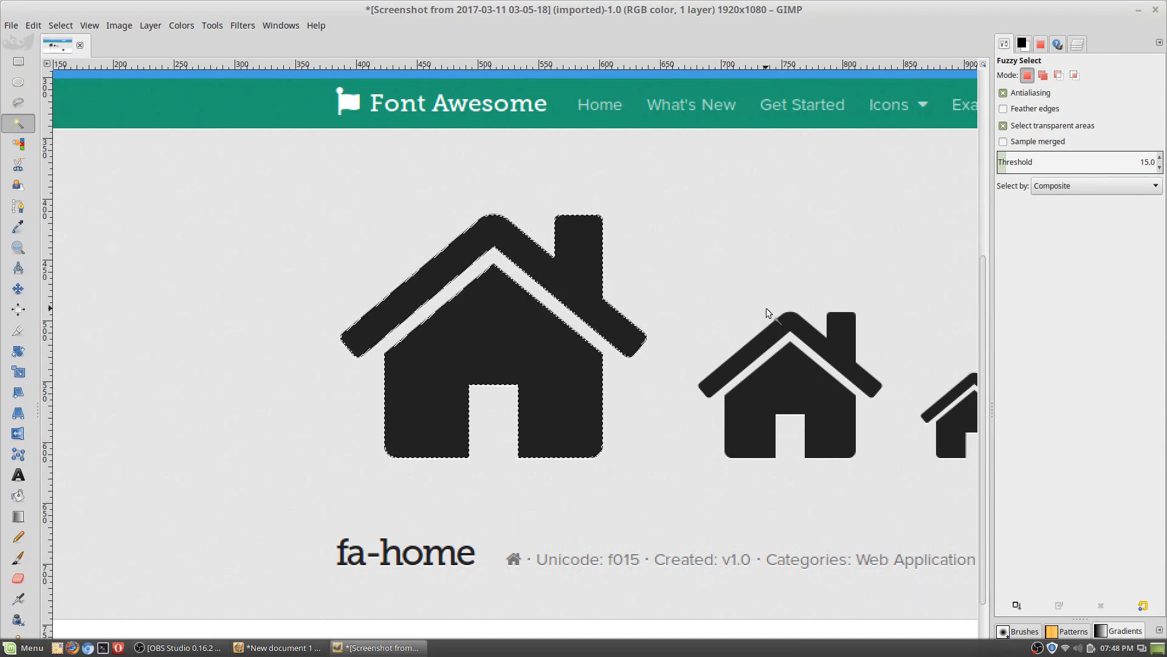
Step: Copy the selected house into the Inkscape drawing and place it beside the pan's handle at about X 62, Y 679 px
key("ctrl")
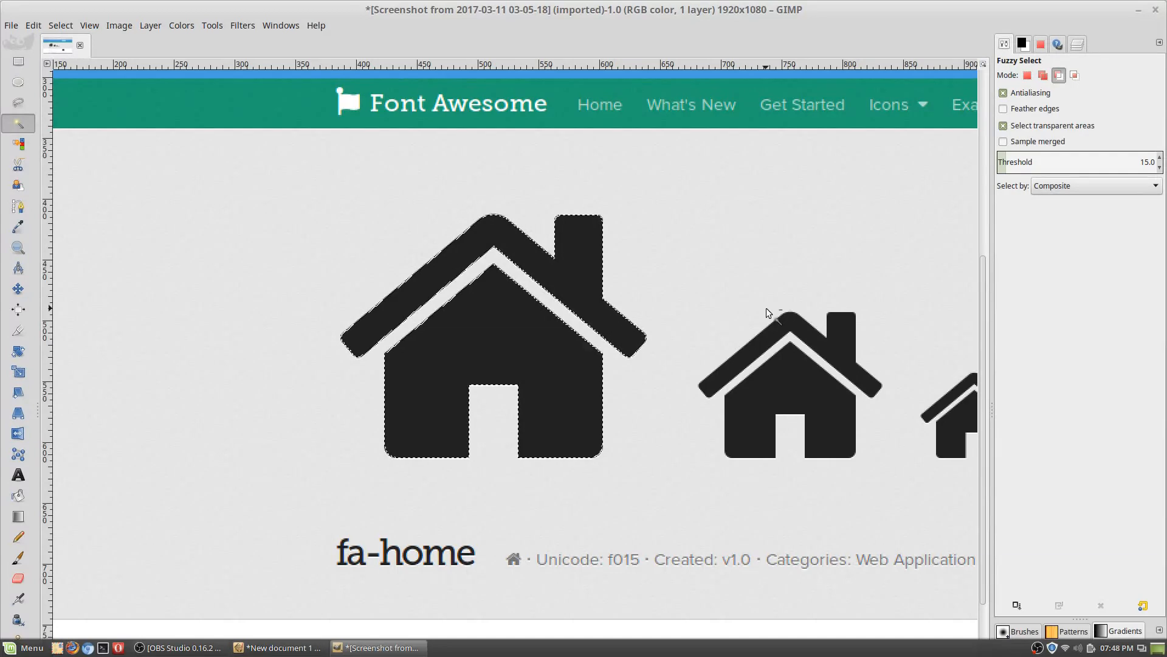
left_click(278, 647)
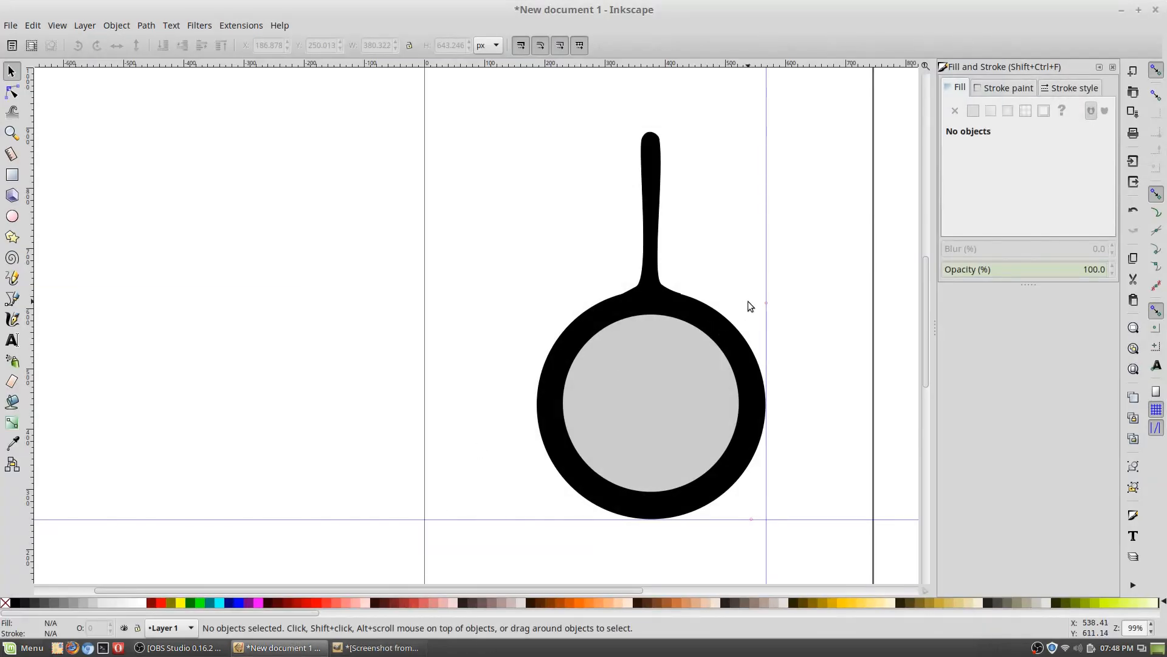
key("ctrl+v")
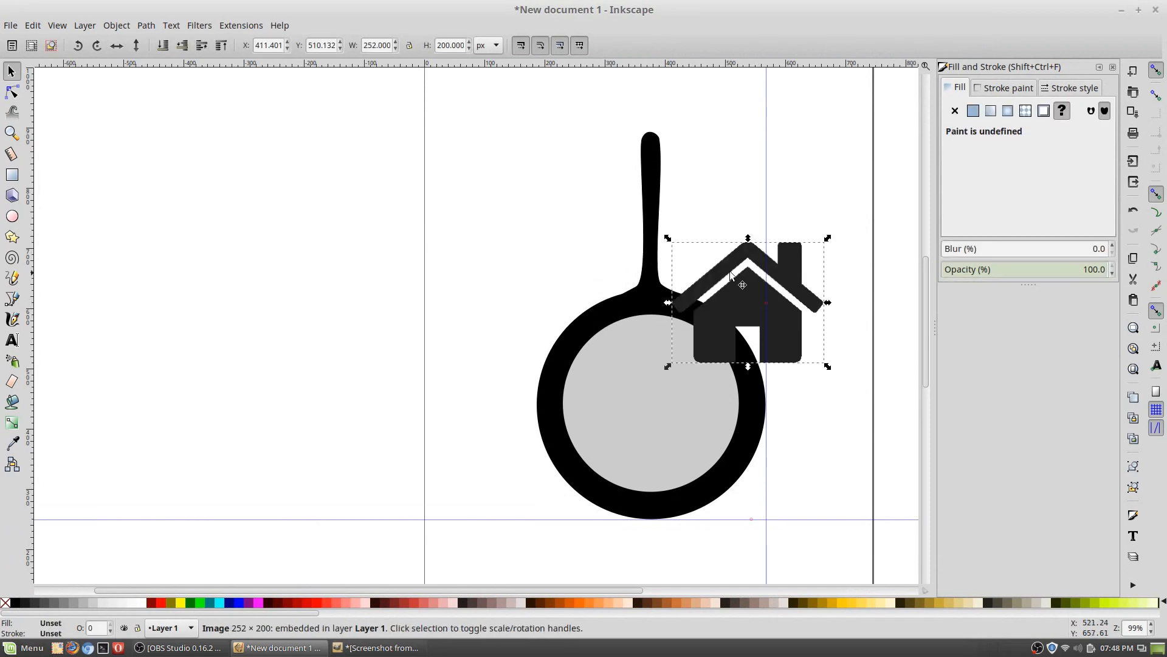
left_click_drag(748, 307, 534, 203)
Step: Try to fill the pasted house image with flat red f70000ff and convert it to a path
left_click(973, 111)
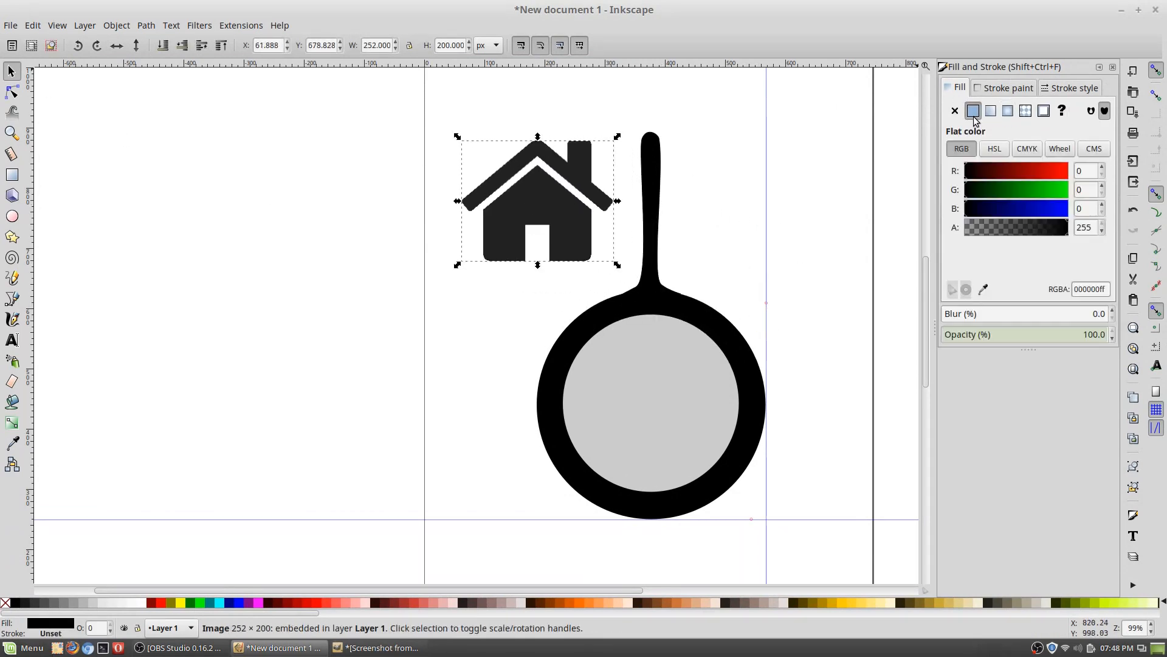
left_click(1057, 174)
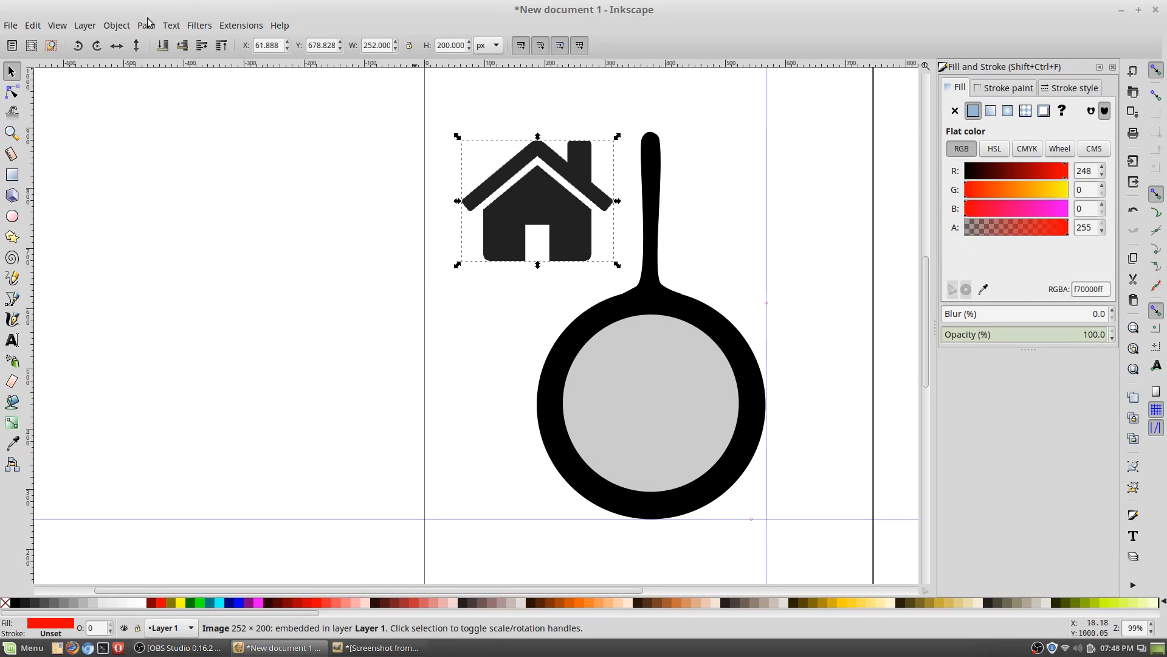
left_click(146, 26)
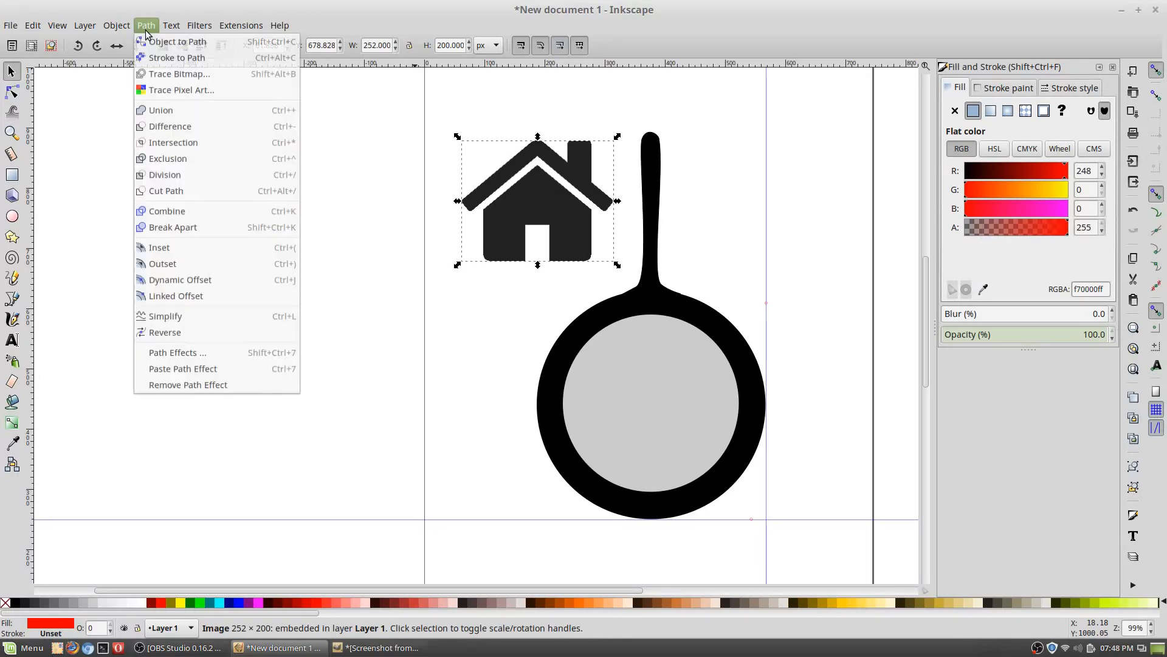
left_click(153, 45)
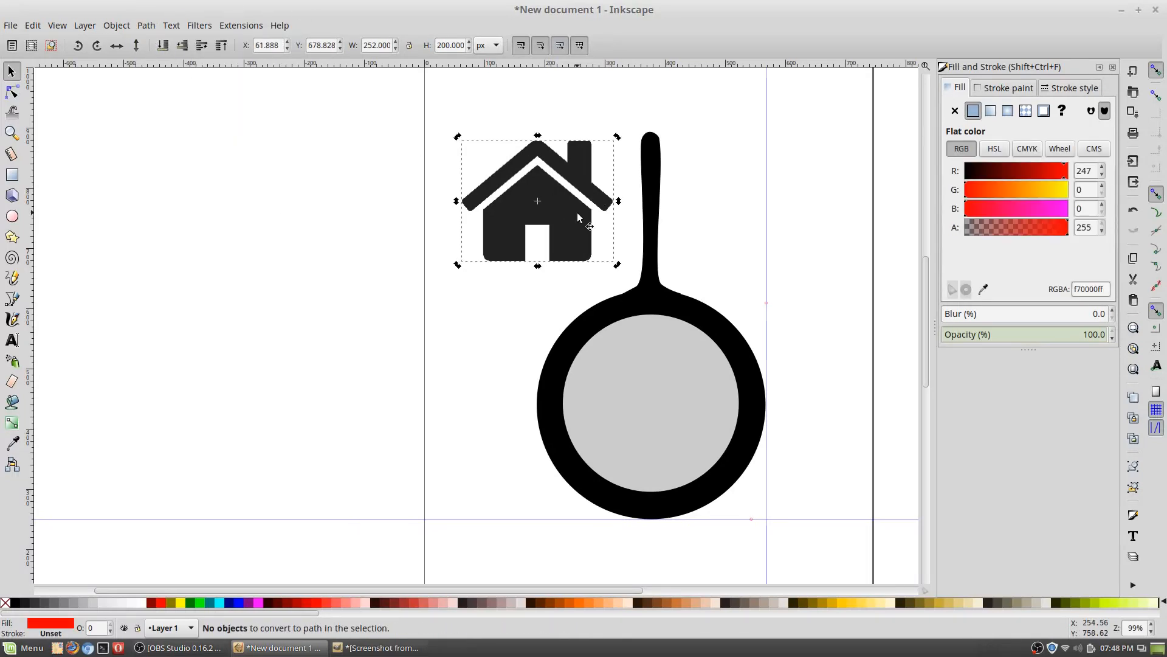
Step: Trace the house image into a vector path with Trace Bitmap, using a single brightness-cutoff scan at threshold 0.450
left_click(146, 26)
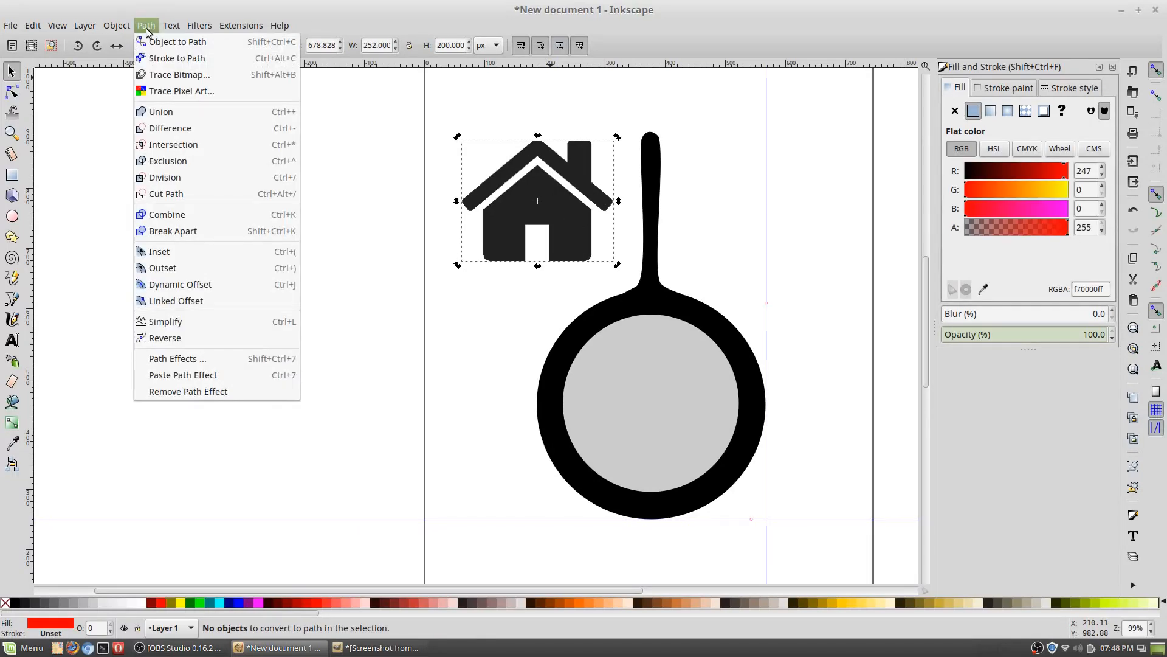
left_click(173, 78)
mouse_move(598, 73)
left_mouse_down()
mouse_move(390, 124)
mouse_move(290, 187)
left_mouse_up()
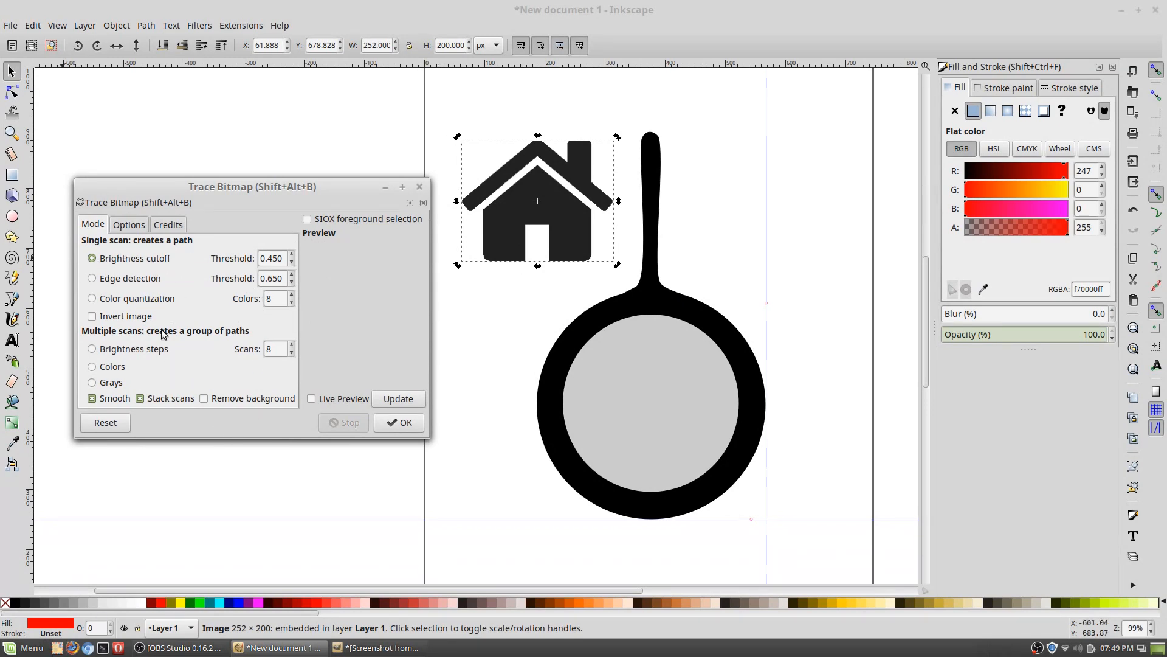
left_click(402, 427)
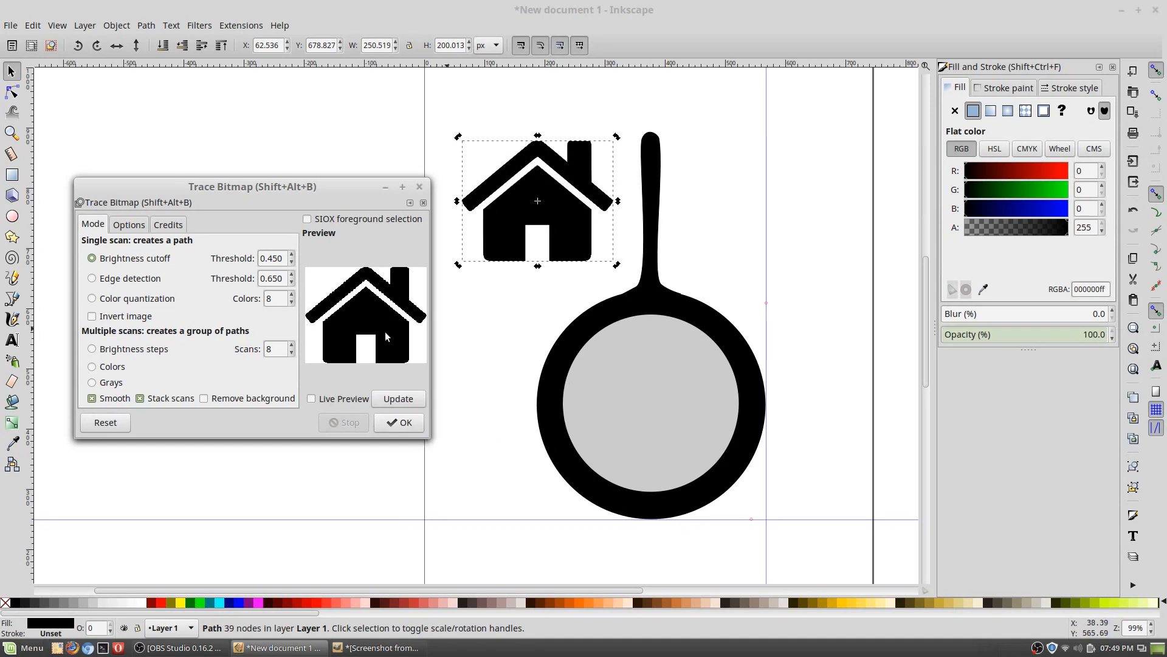
left_click(420, 187)
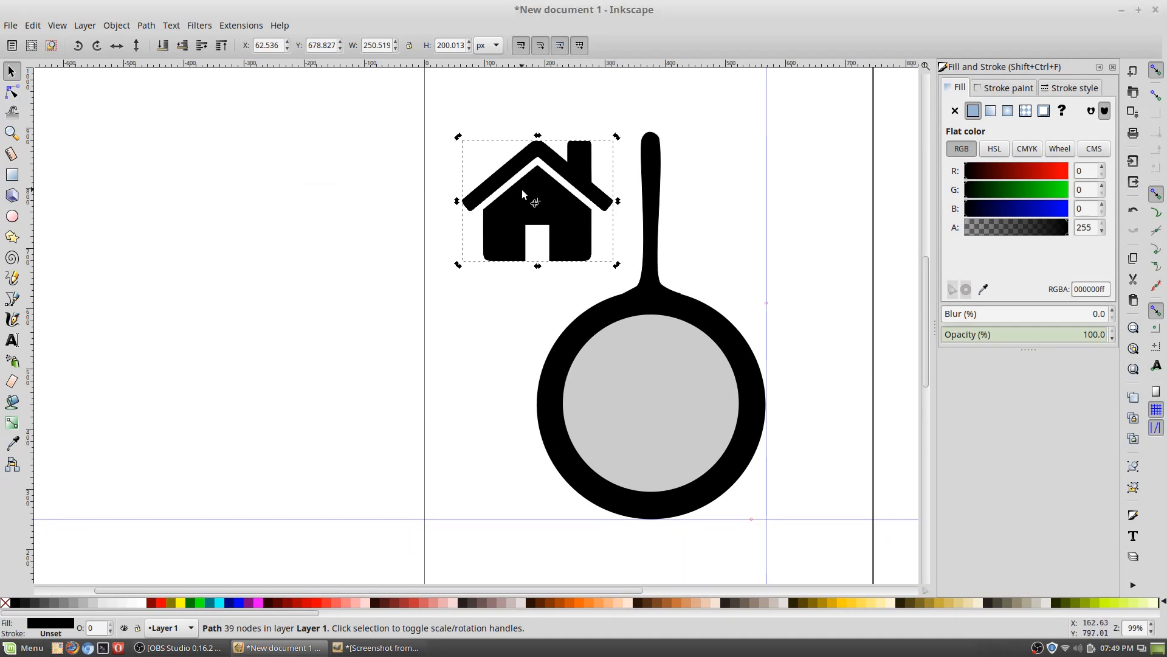
Step: Start removing the house's chimney by deleting the path nodes along its top edge
left_click(486, 299)
left_click(508, 217)
left_click(11, 93)
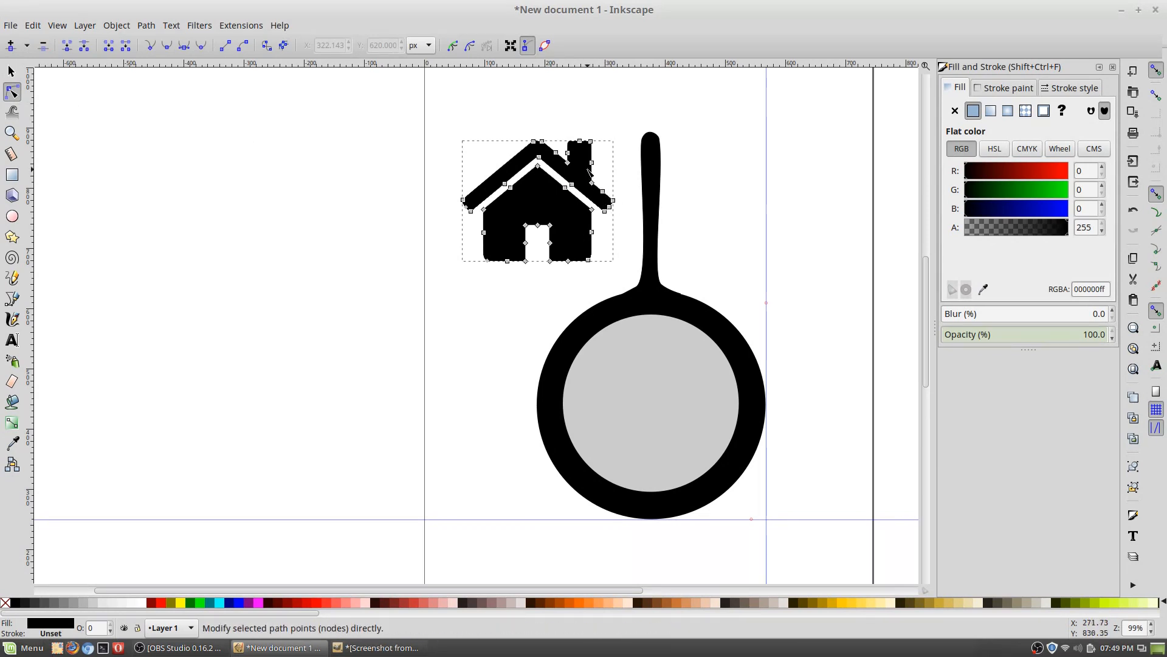
left_click(591, 142)
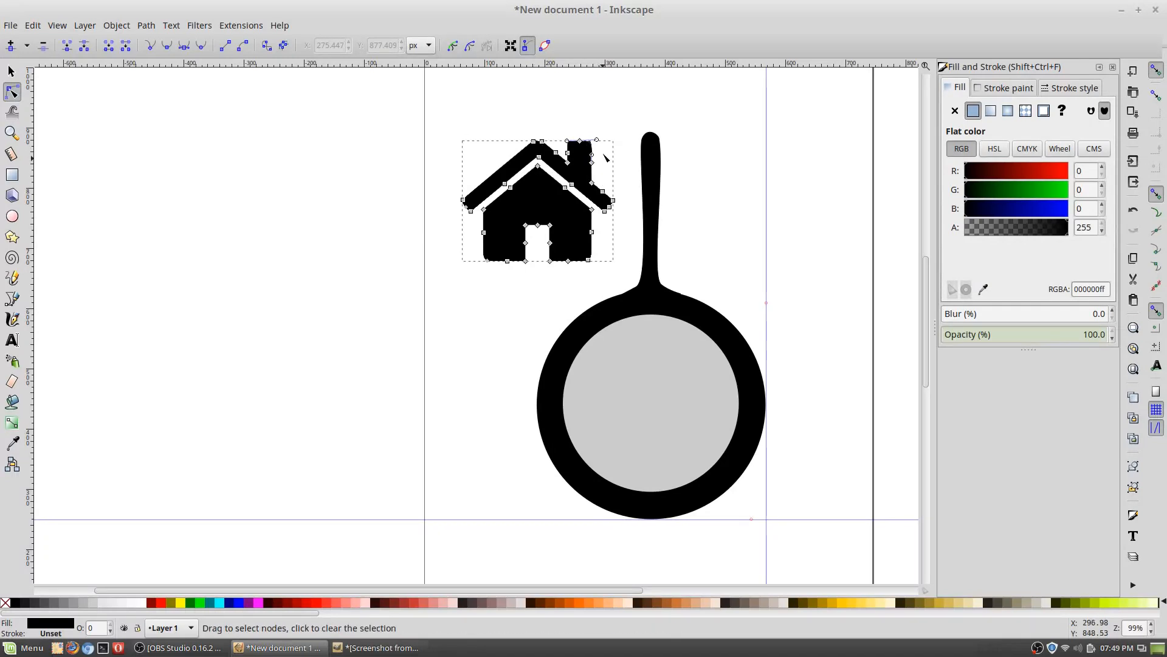
left_click(579, 141)
key("Delete")
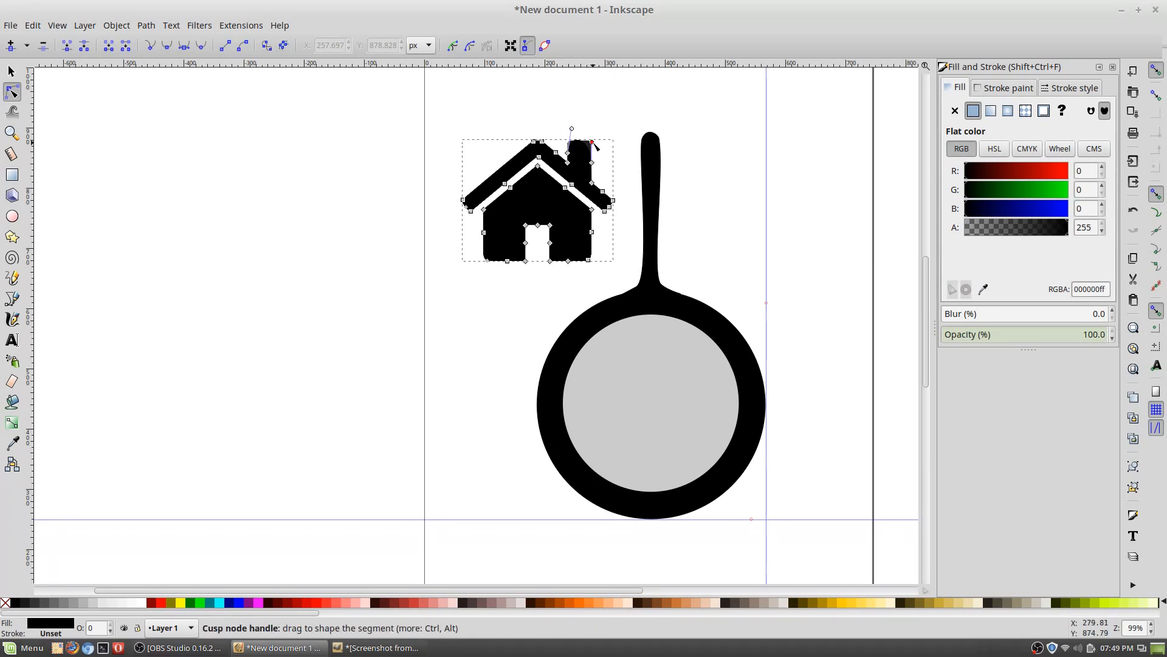
left_click(592, 162)
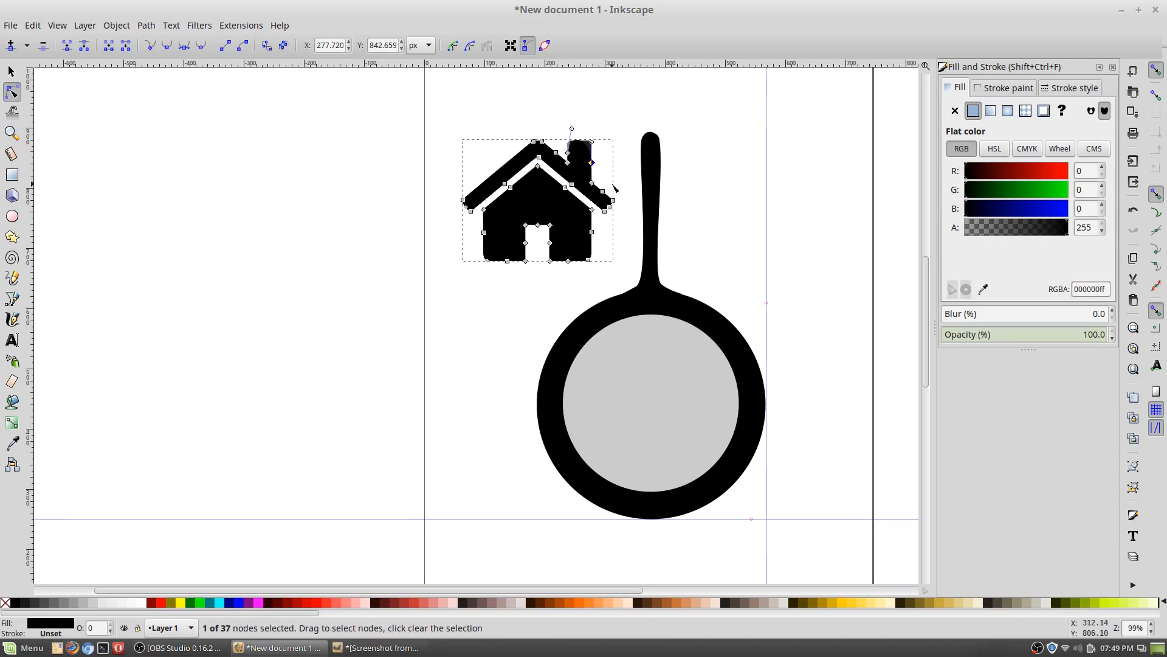
key("Escape")
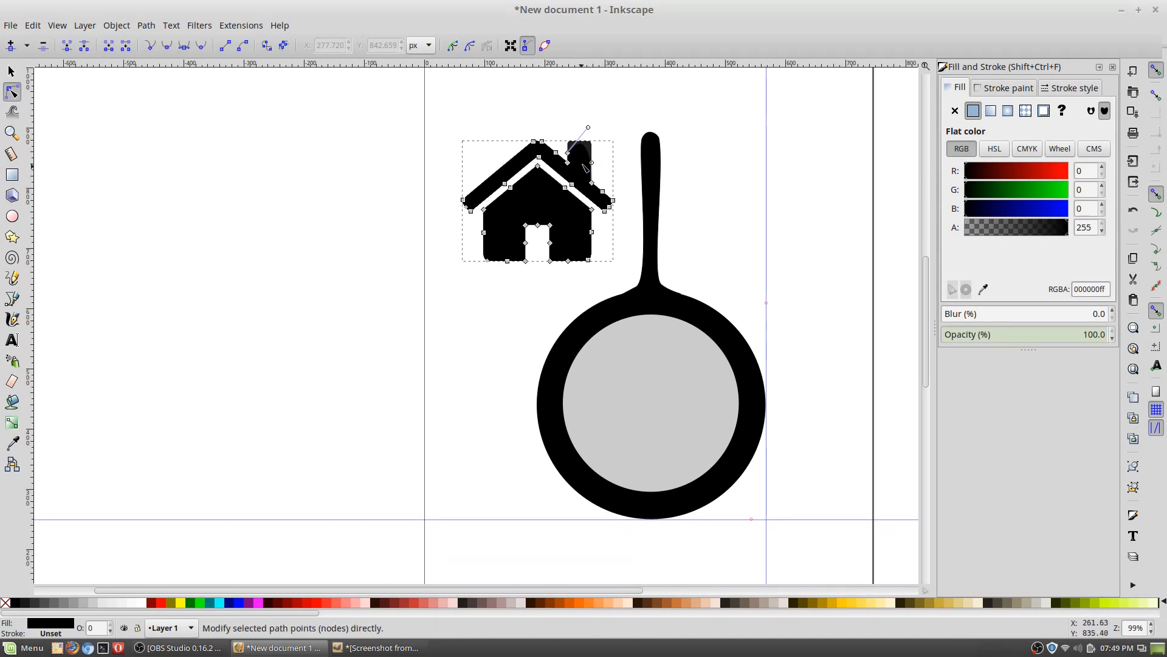
Step: Delete the remaining nodes along the chimney's sides on the traced house
left_click(569, 153)
key("Delete")
left_click(590, 162)
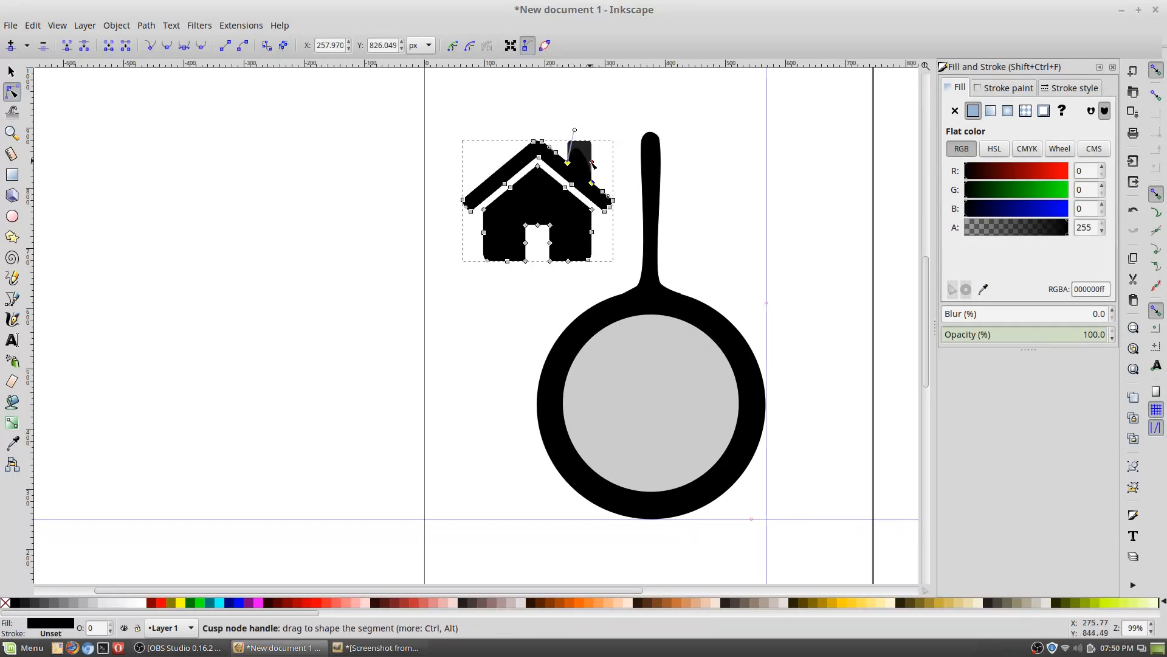
key("Delete")
left_click(590, 145)
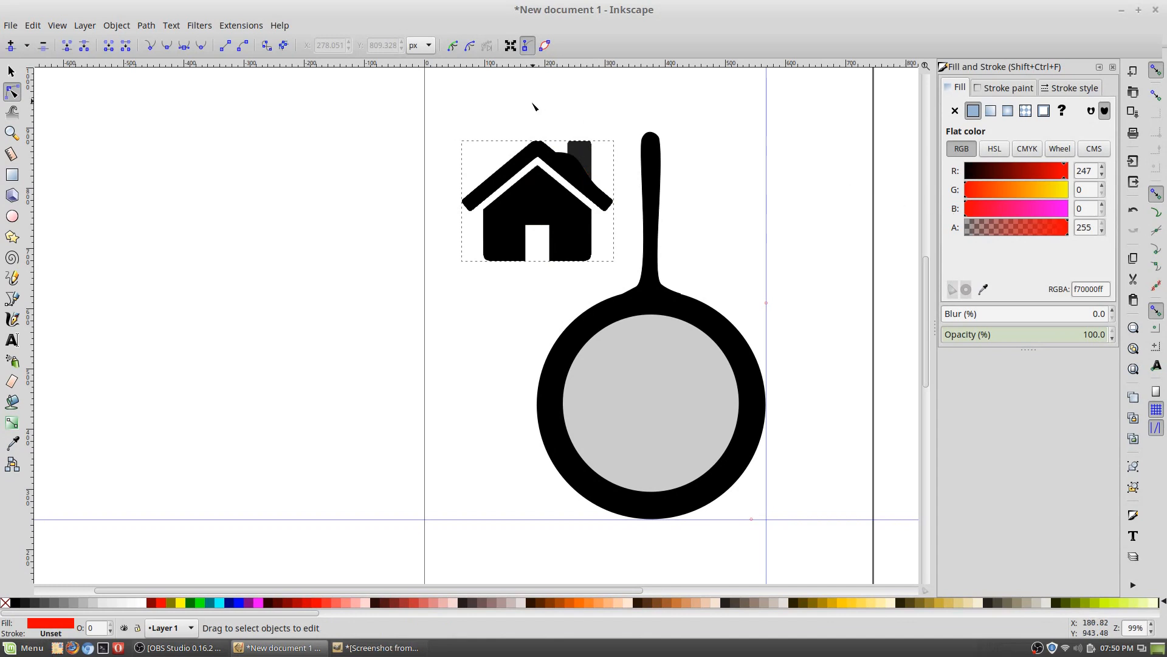
left_click(558, 156)
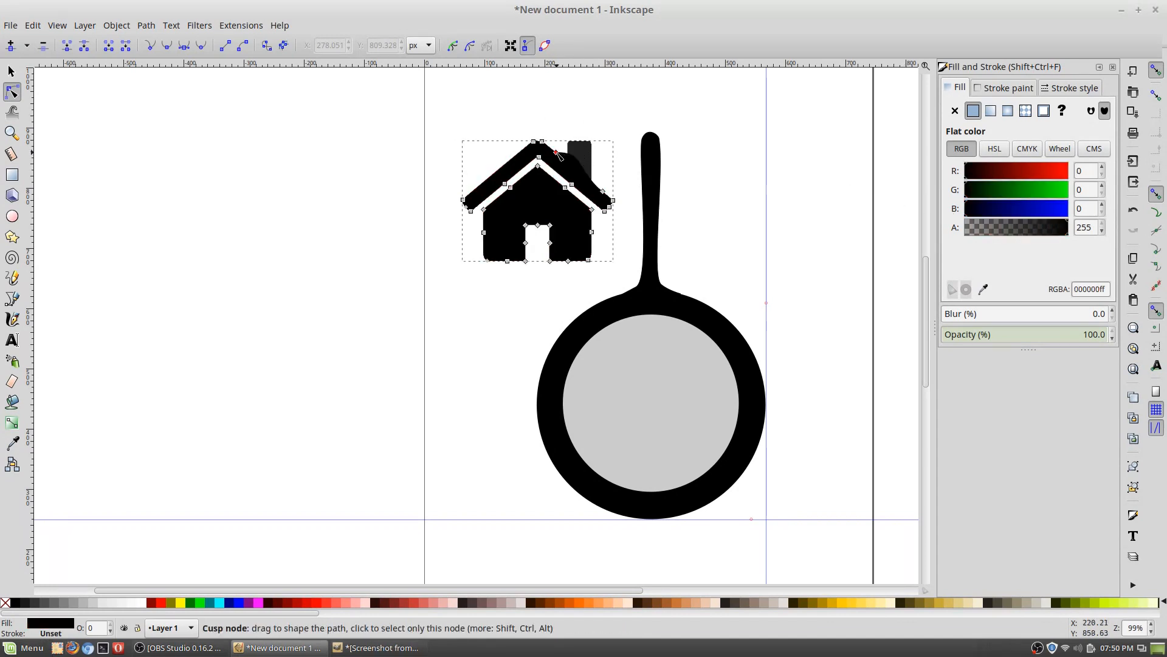
left_click(582, 151)
Step: Delete the original embedded house image from under the traced path and place the path beside the pan's handle at about X 44, Y 677 px
left_click(15, 75)
left_click_drag(556, 202, 742, 195)
left_click(554, 201)
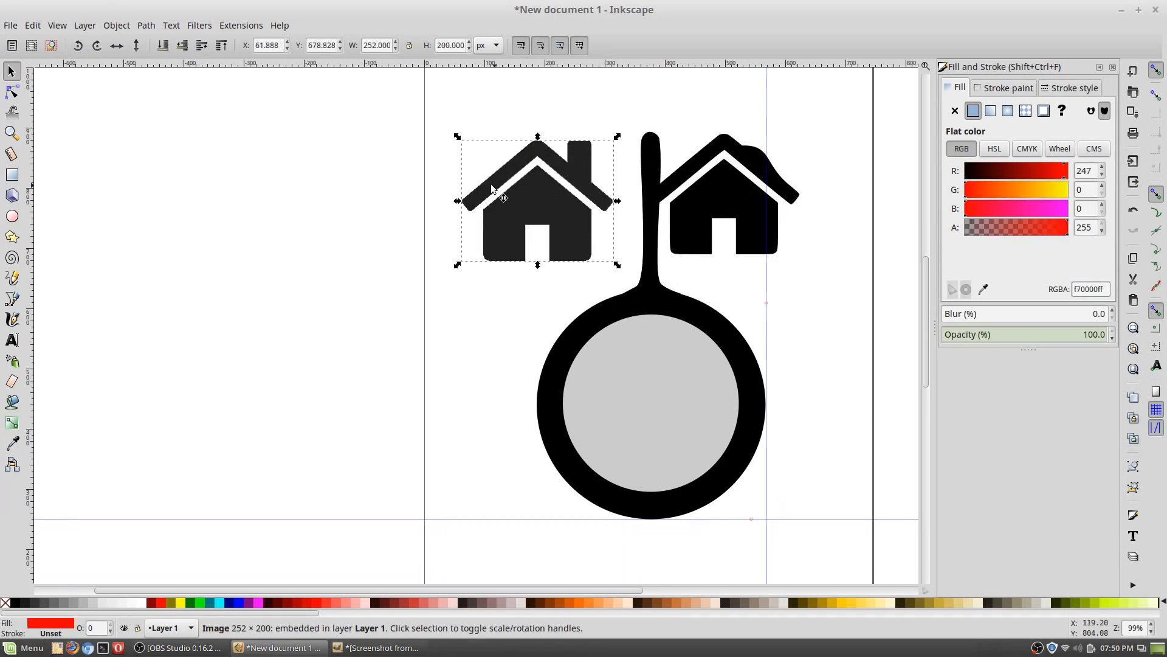
key("Delete")
left_click_drag(720, 190, 504, 199)
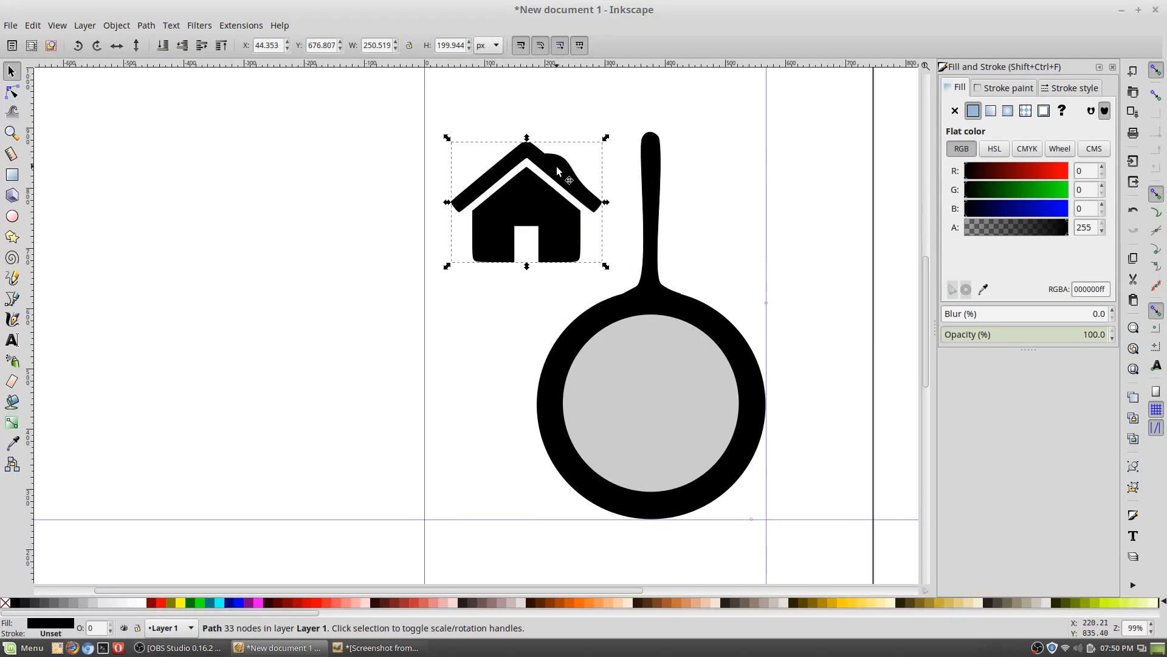
Step: Delete the leftover chimney node and reshape the roof's right slope into a straight edge with its node handles
key("n")
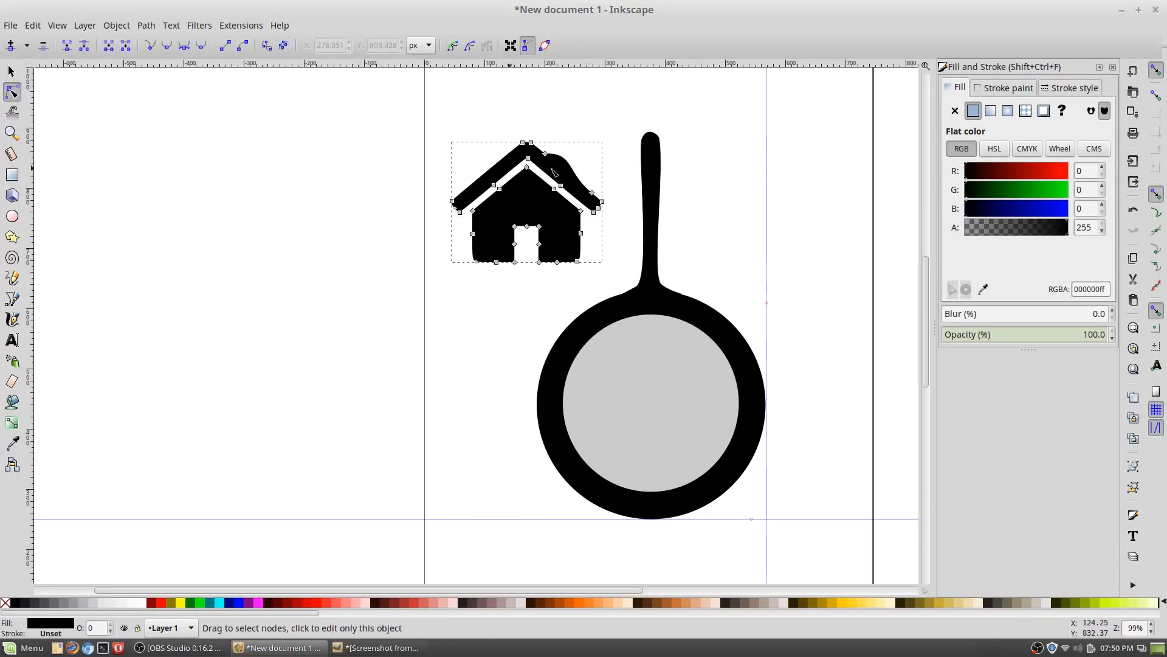
left_click(593, 192)
left_click_drag(568, 174, 597, 199)
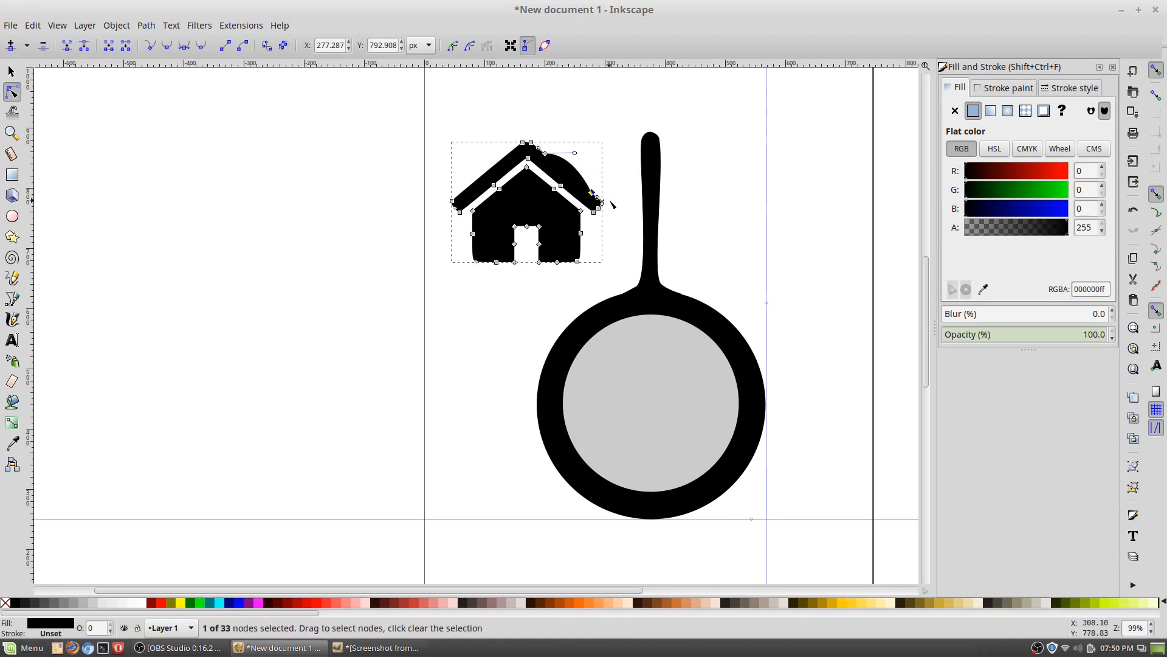
left_click(612, 203)
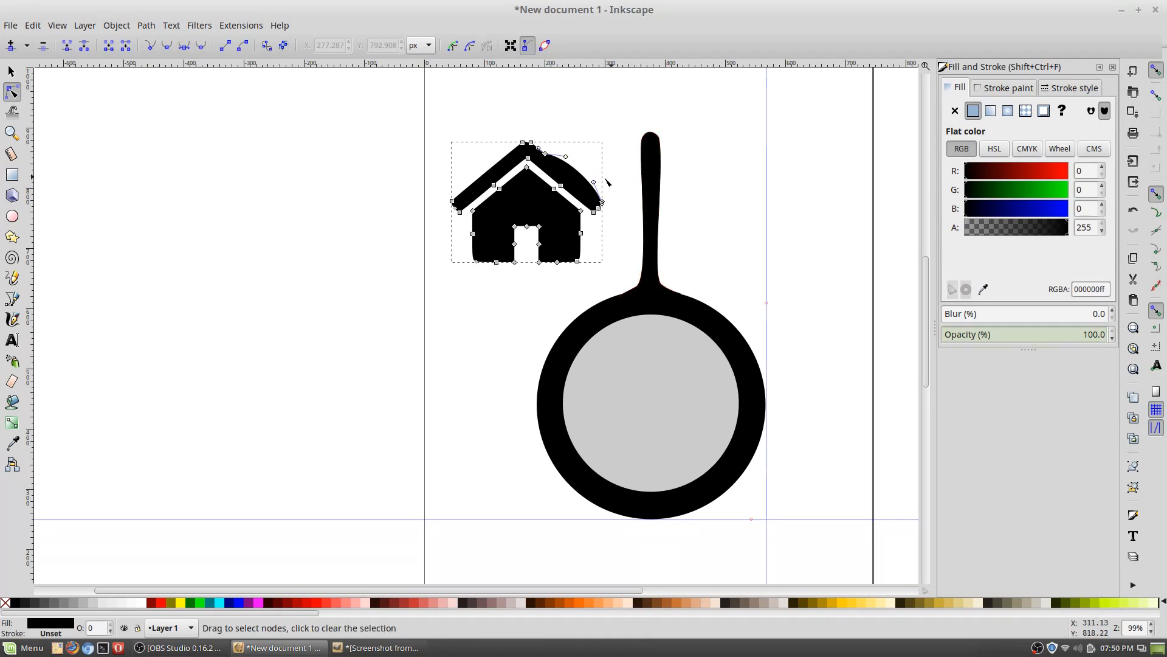
mouse_move(594, 183)
left_mouse_down()
mouse_move(565, 165)
mouse_move(585, 187)
left_mouse_up()
left_click(695, 205)
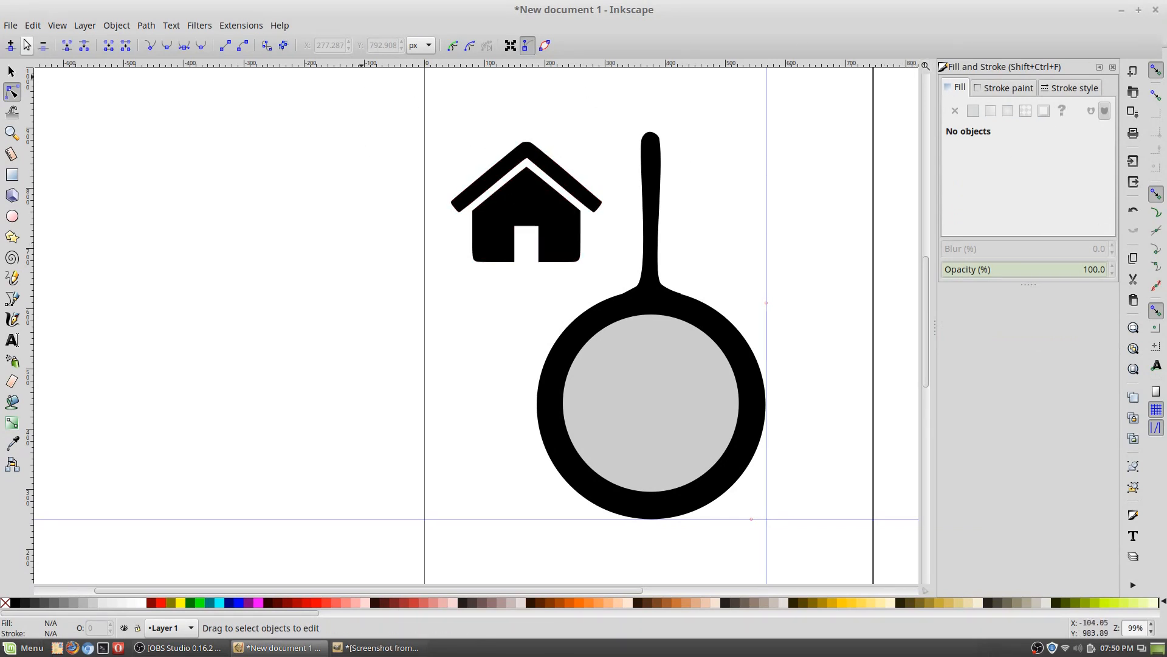
Step: Fill the house with flat yellow ffdd00ff
left_click(11, 72)
left_click(519, 198)
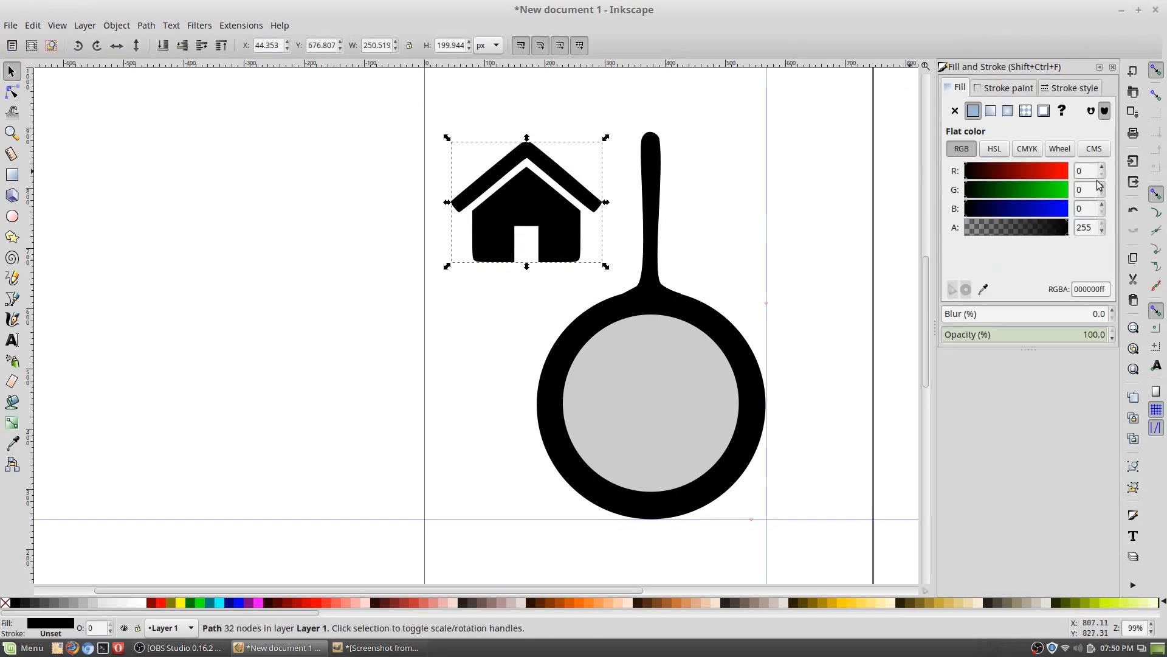
double_click(1079, 171)
key("Return")
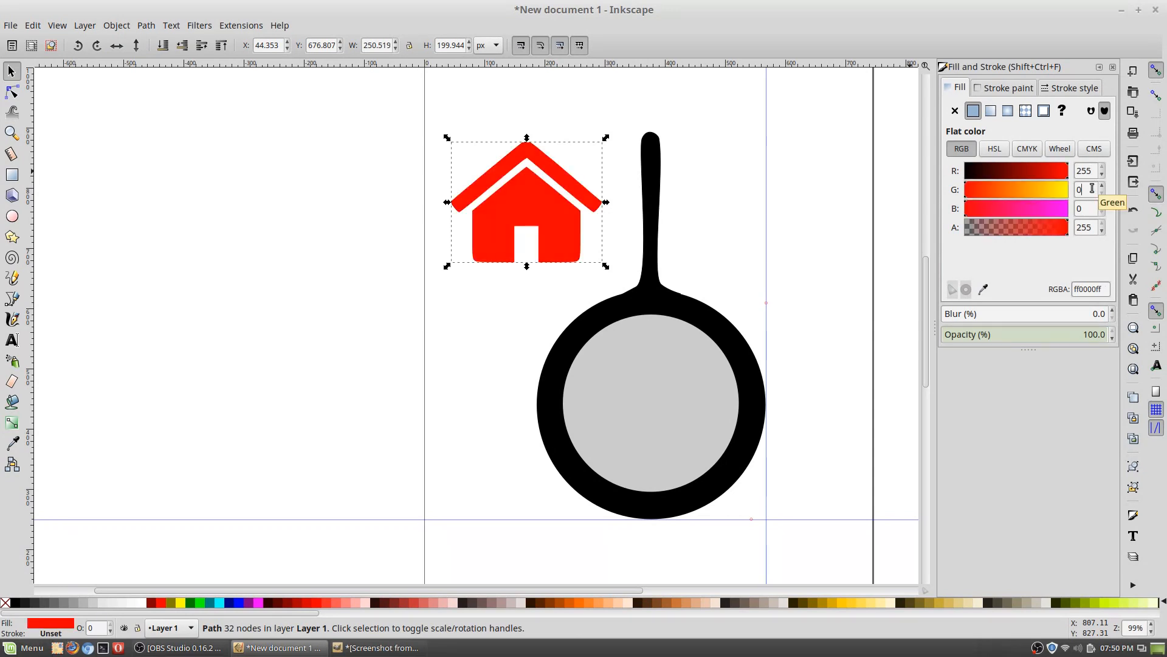
left_click(1058, 189)
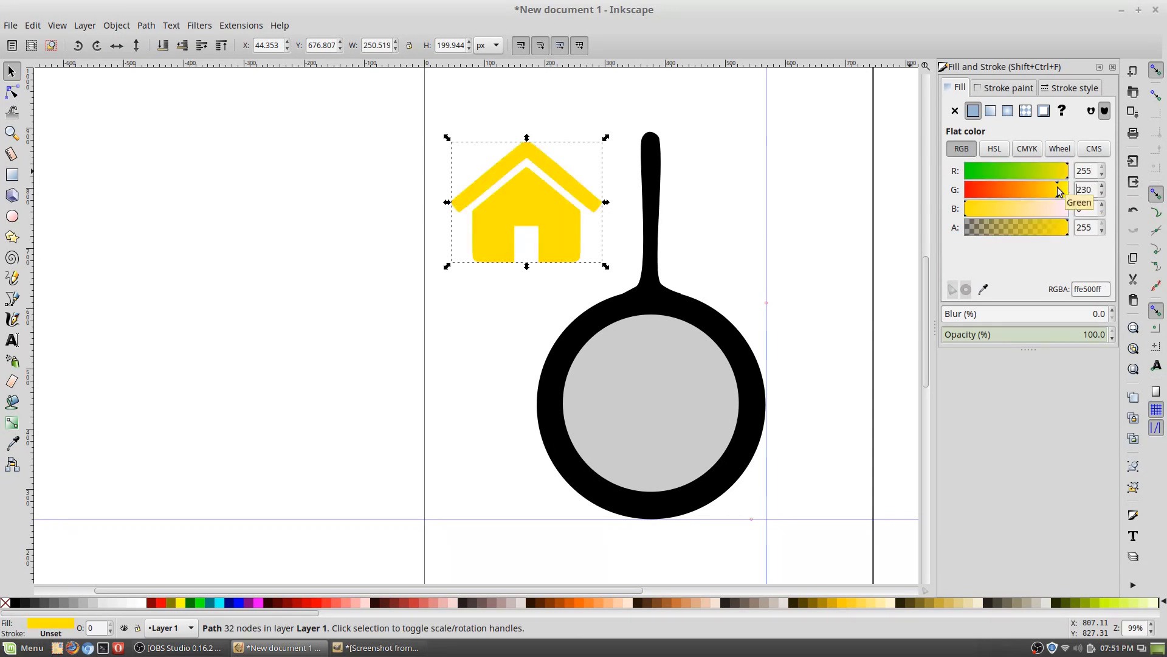
left_click(1056, 190)
left_click(1088, 290)
key("BackSpace")
key("BackSpace")
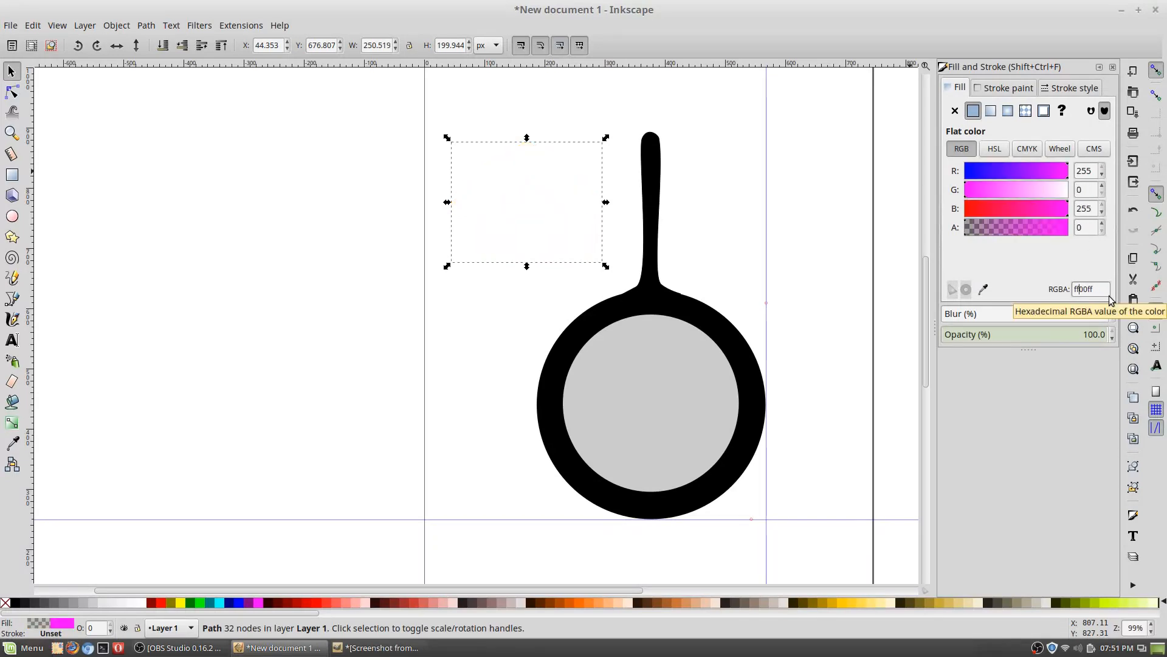
type("dd")
key("Right")
key("Right")
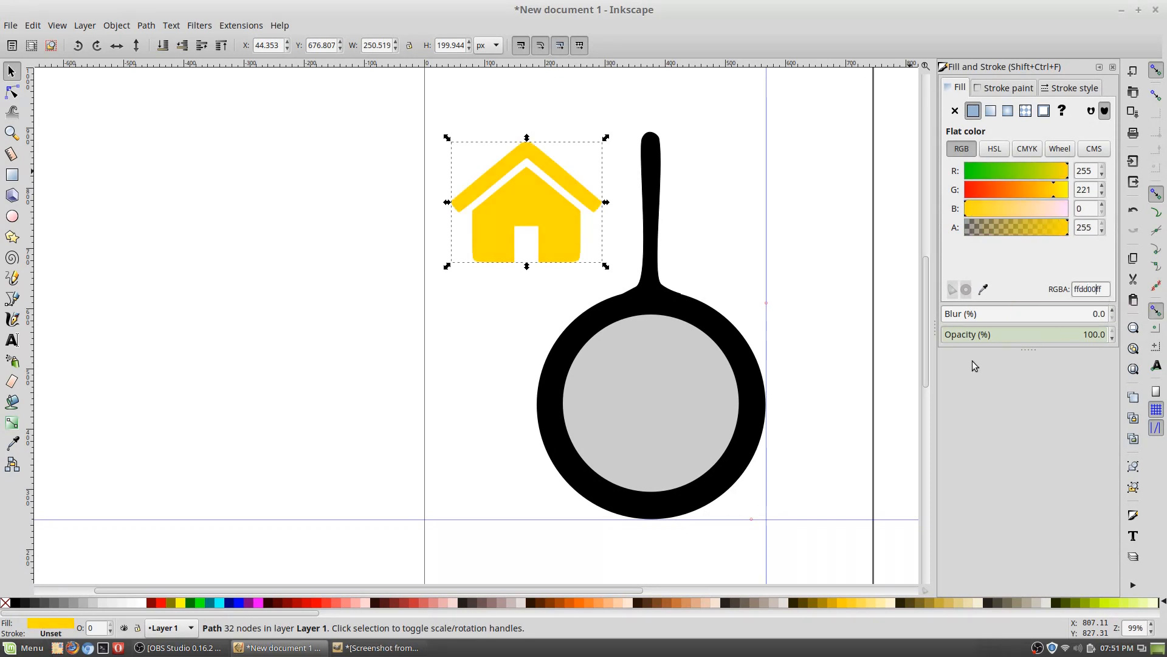
Step: Move the house into the pan's grey circle, scale it proportionally to about 201 by 160 px and centre it
left_click_drag(535, 201, 664, 394)
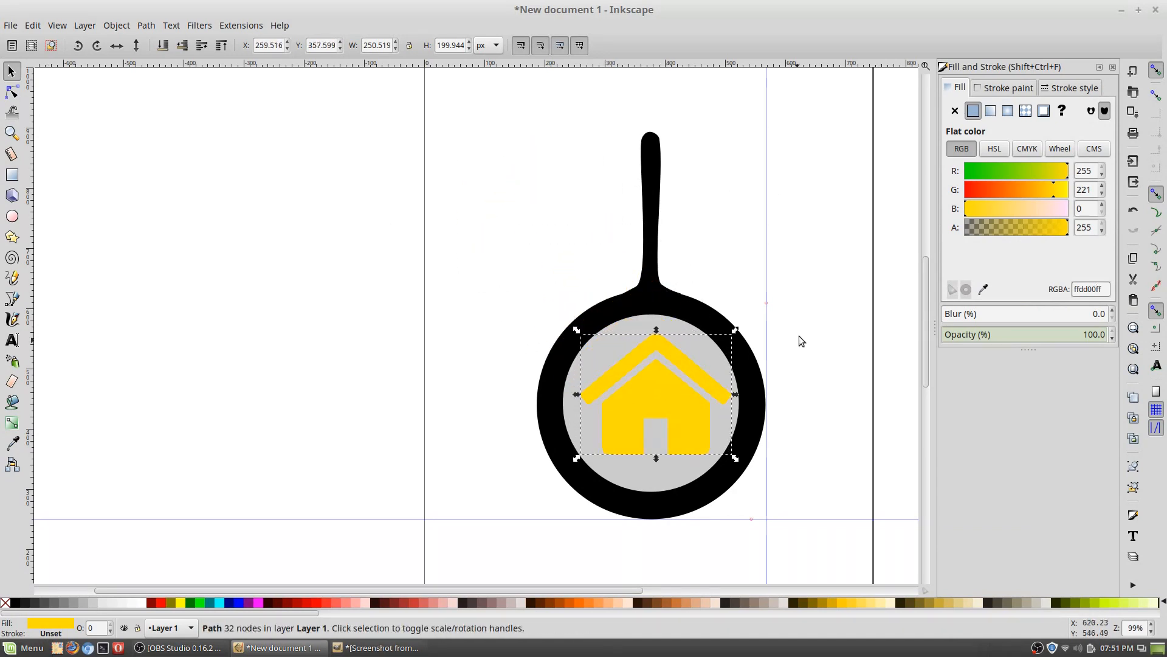
key("ctrl")
left_click_drag(736, 331, 706, 351)
left_click_drag(656, 412, 665, 411)
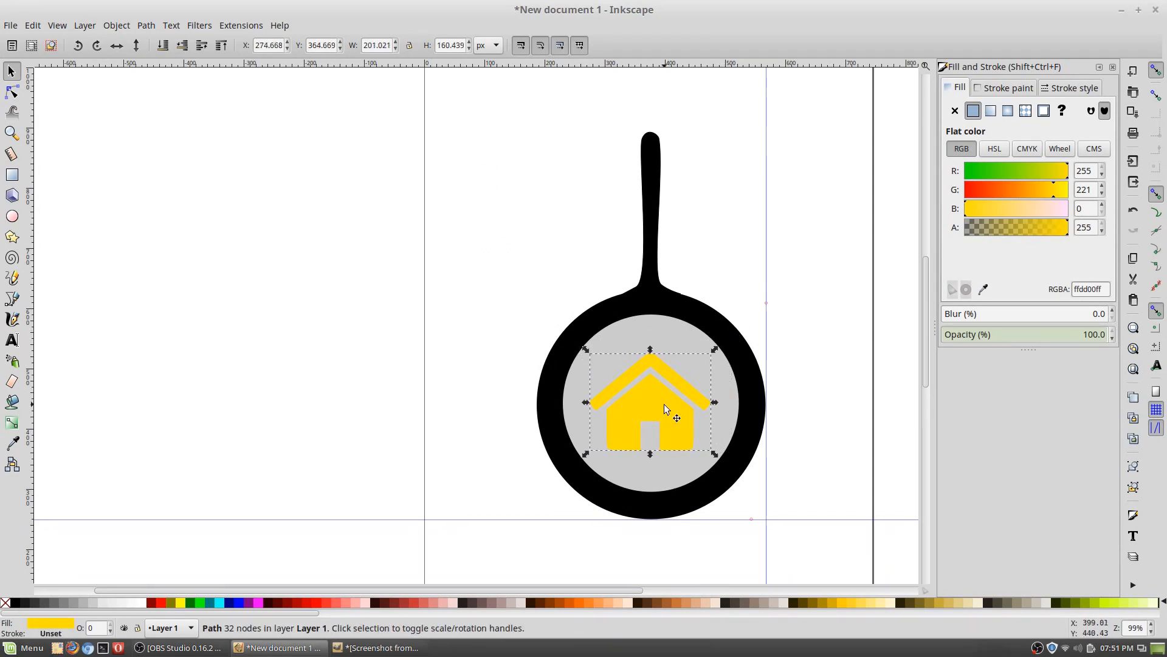
left_click(824, 293)
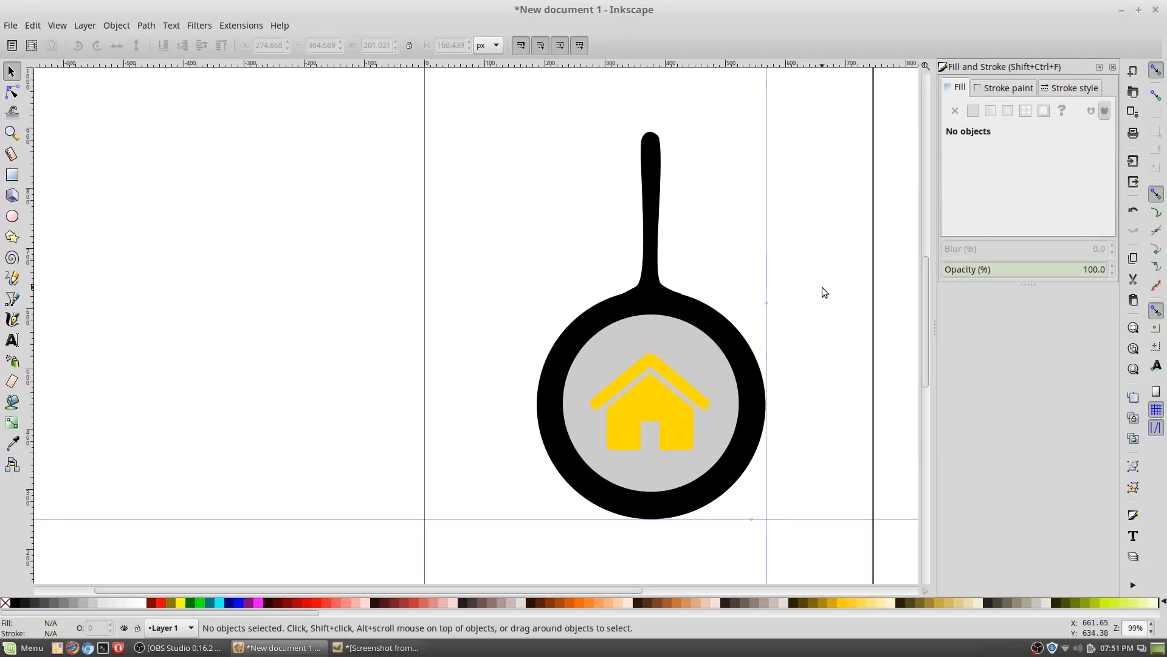
Step: Add a flowed text box reading HOME beside the pan's handle in sans-serif, size 32
scroll(810, 301, "down", 2)
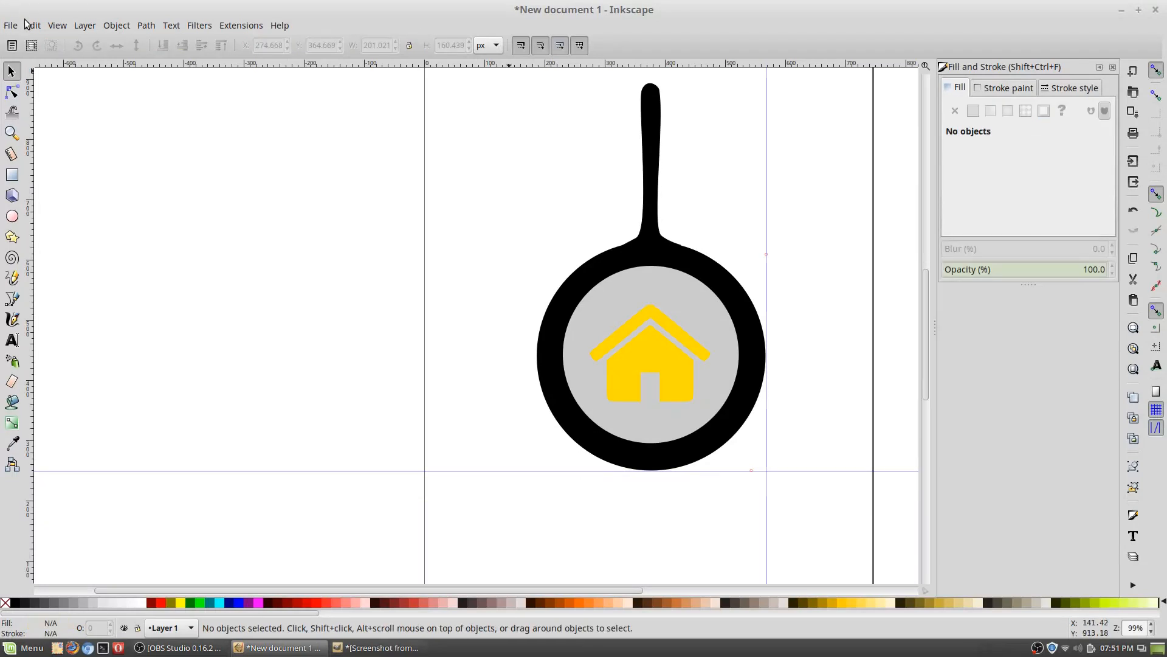
left_click(11, 339)
left_click_drag(453, 170, 577, 214)
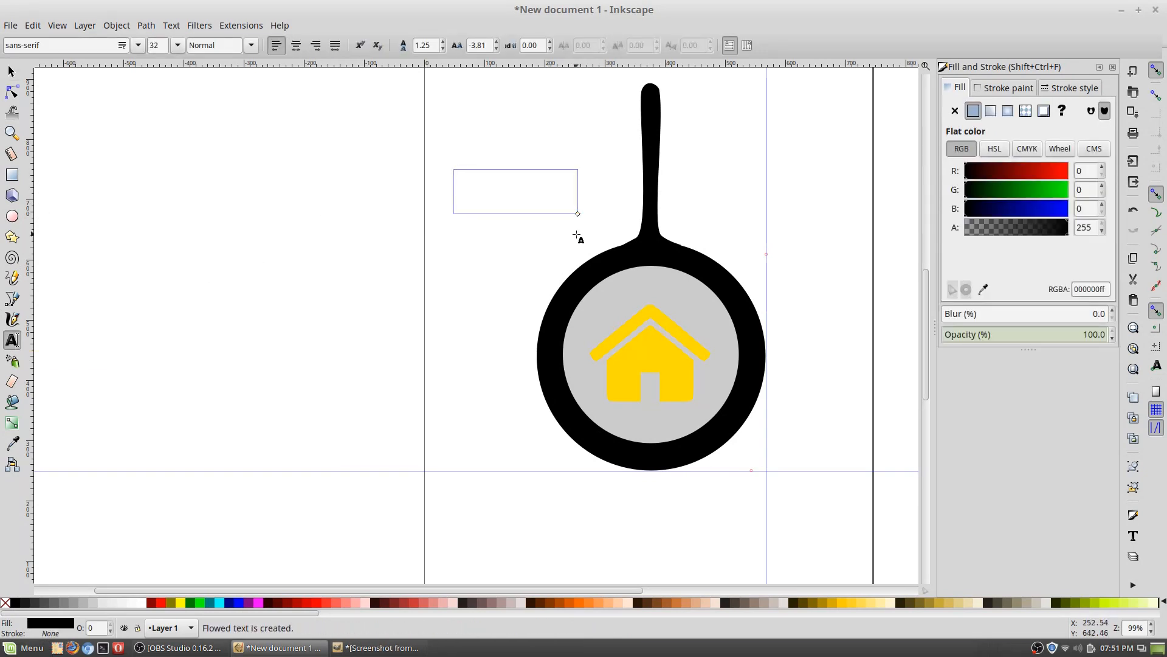
type("HOME")
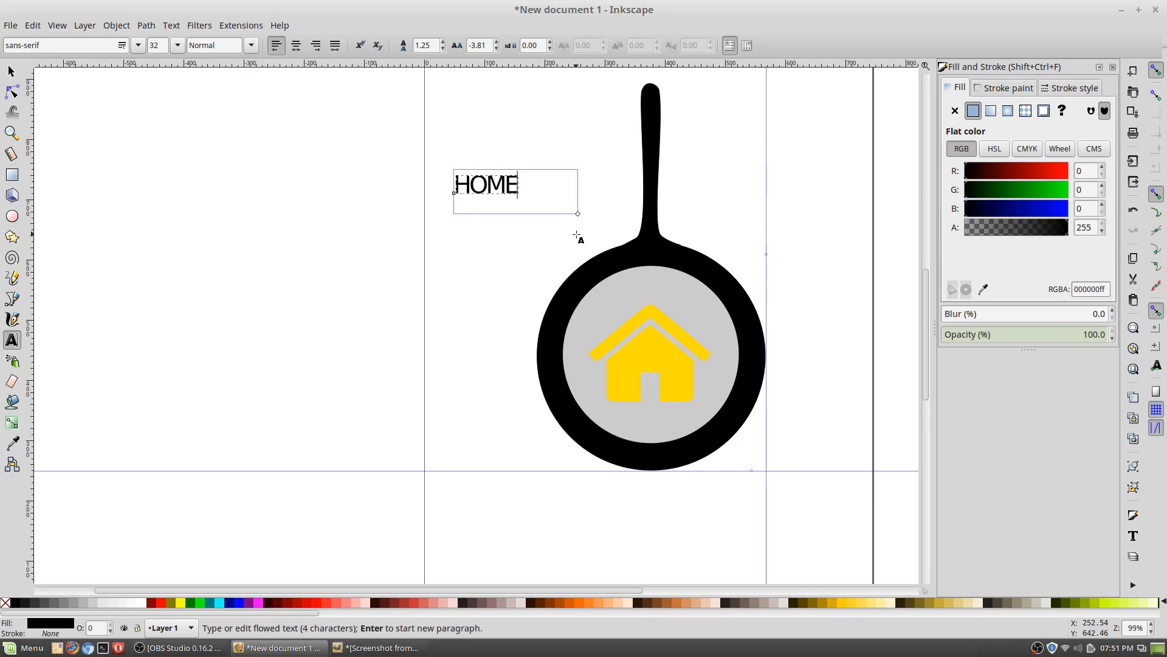
left_click(539, 224)
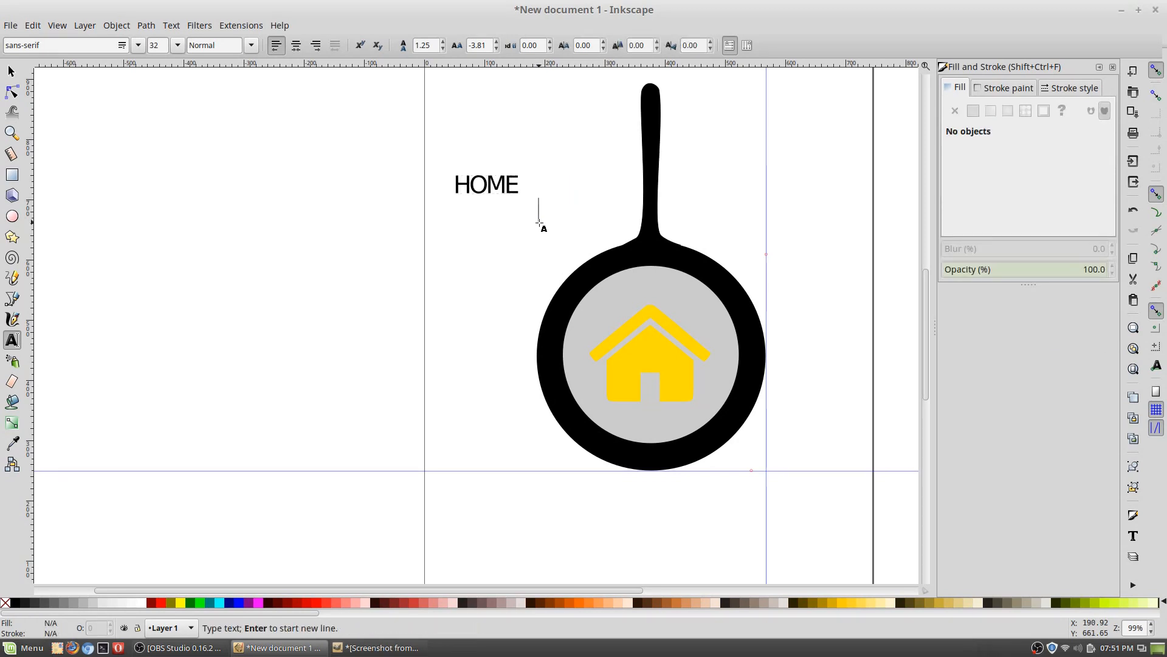
left_click(11, 71)
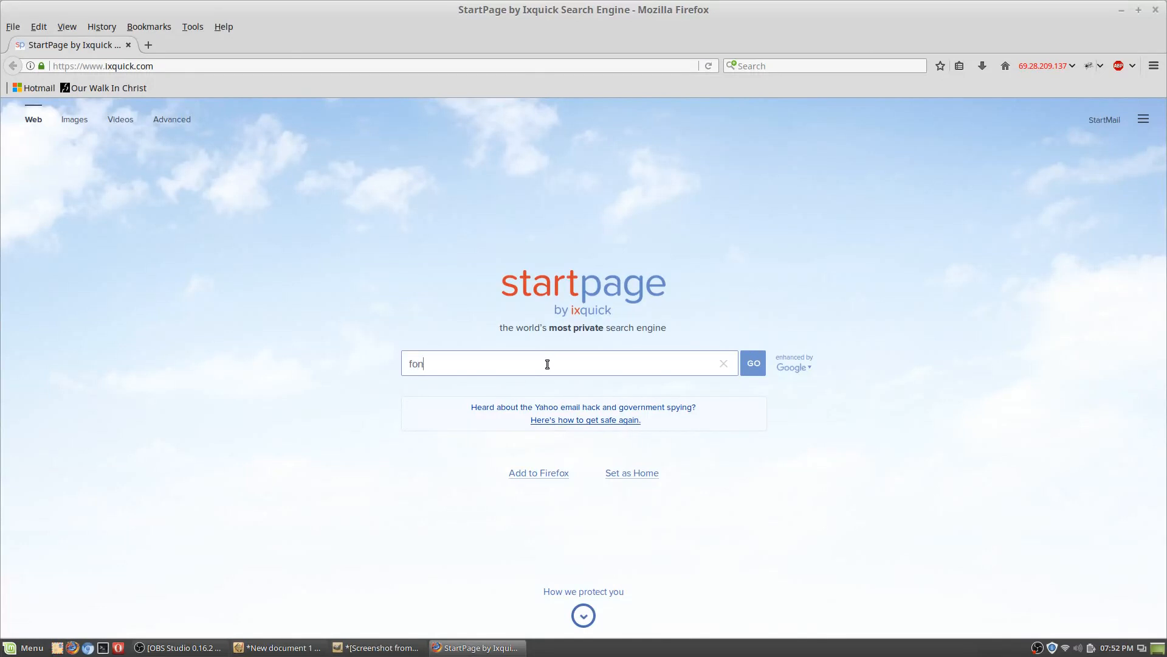
Step: Switch to Firefox, search the web for "font squirrel" and open the Font Squirrel website
type("squirrel")
key("Return")
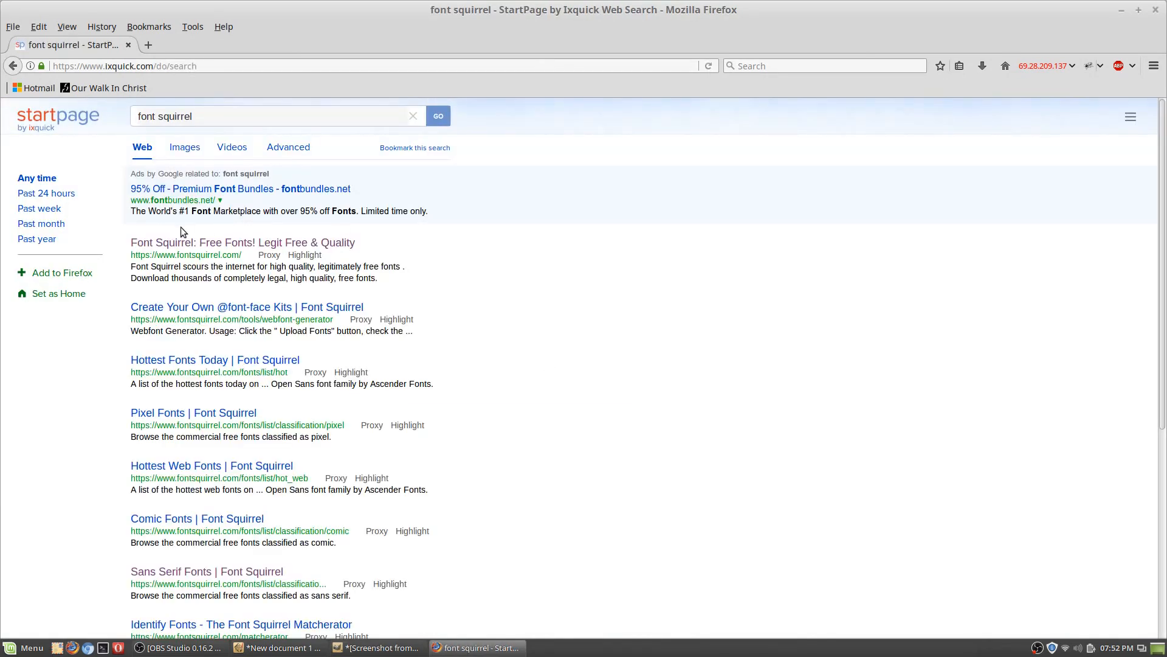
left_click(204, 244)
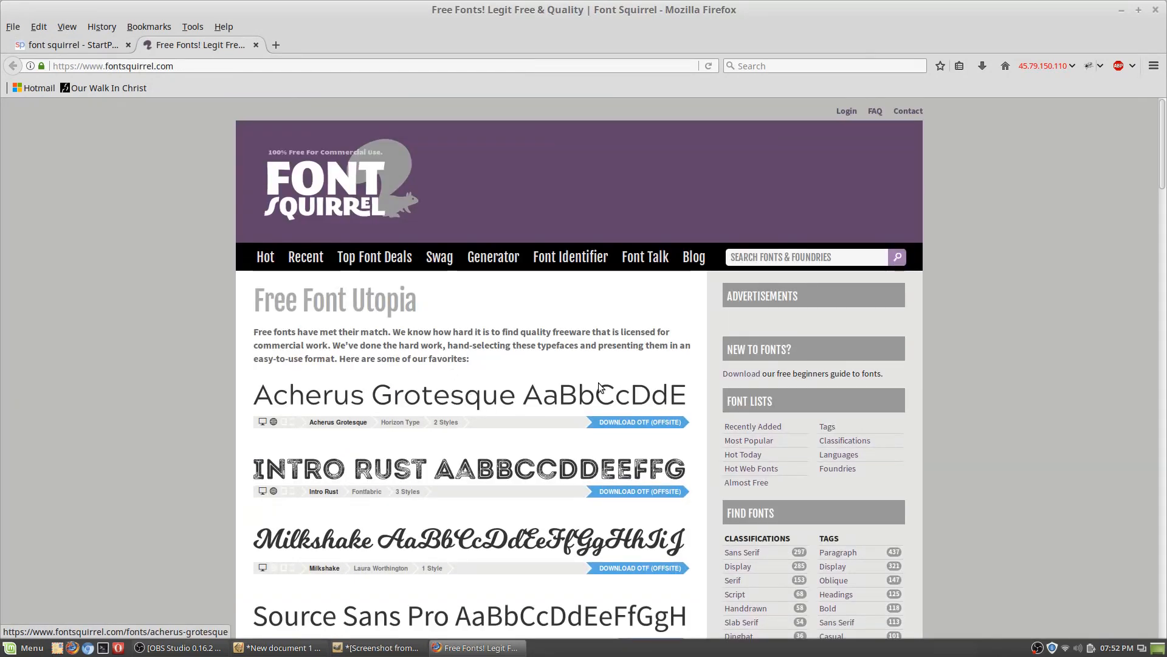
Step: Filter the Font Squirrel fonts to Local Only downloads and browse the resulting list
scroll(1112, 438, "down", 3)
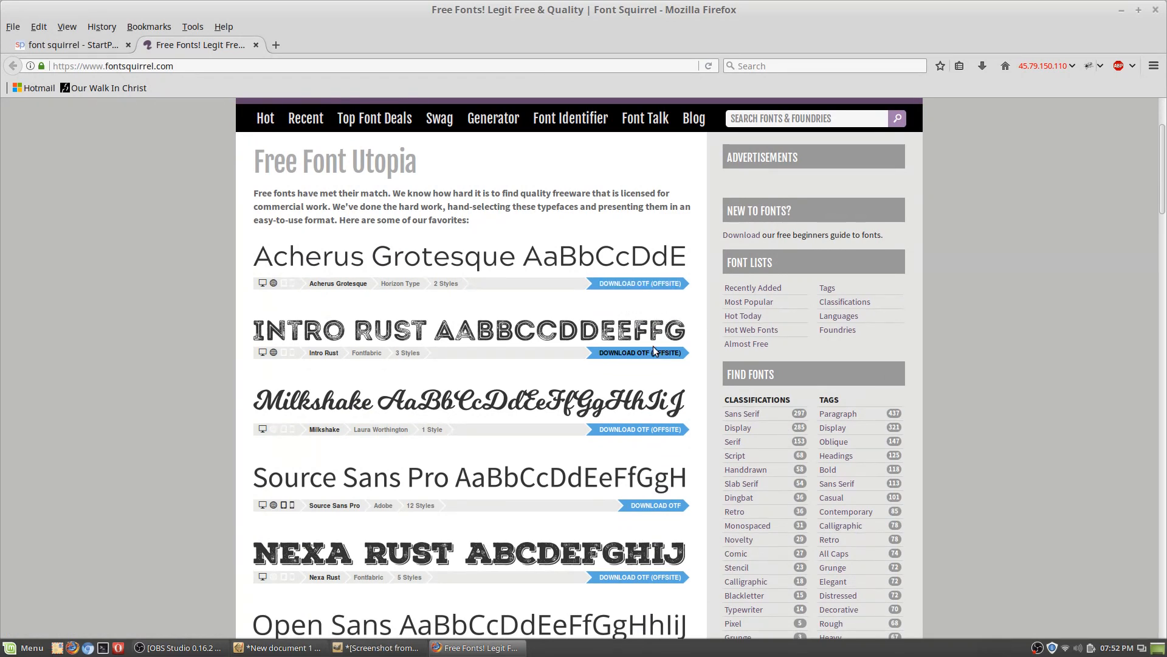
scroll(962, 457, "down", 9)
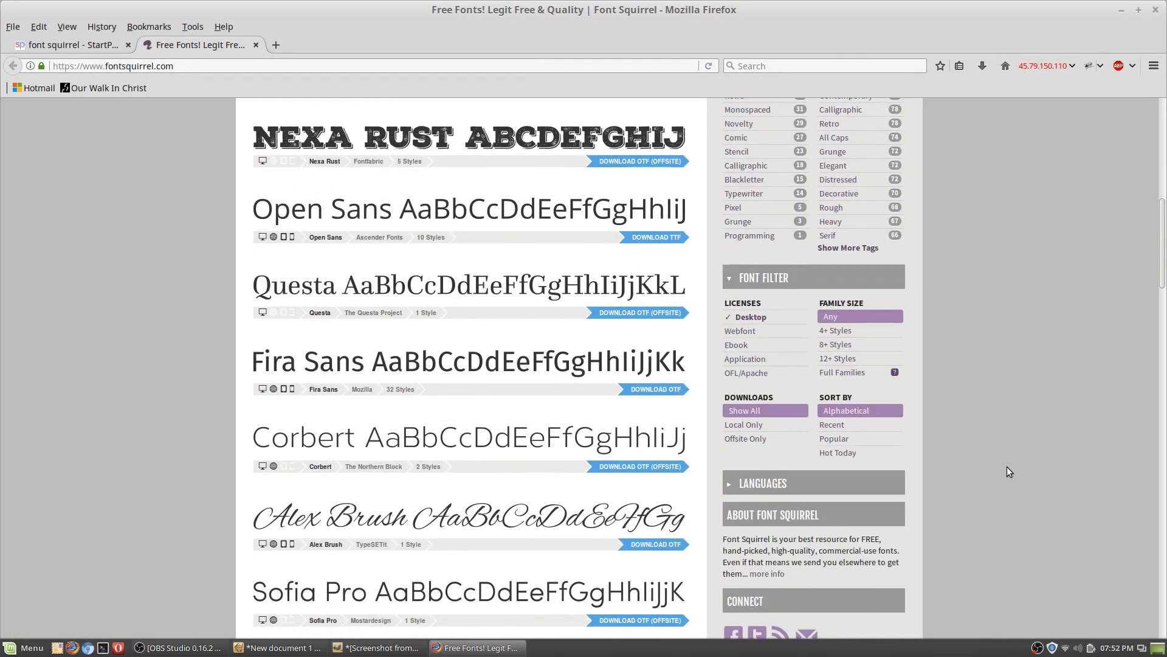
scroll(973, 452, "down", 2)
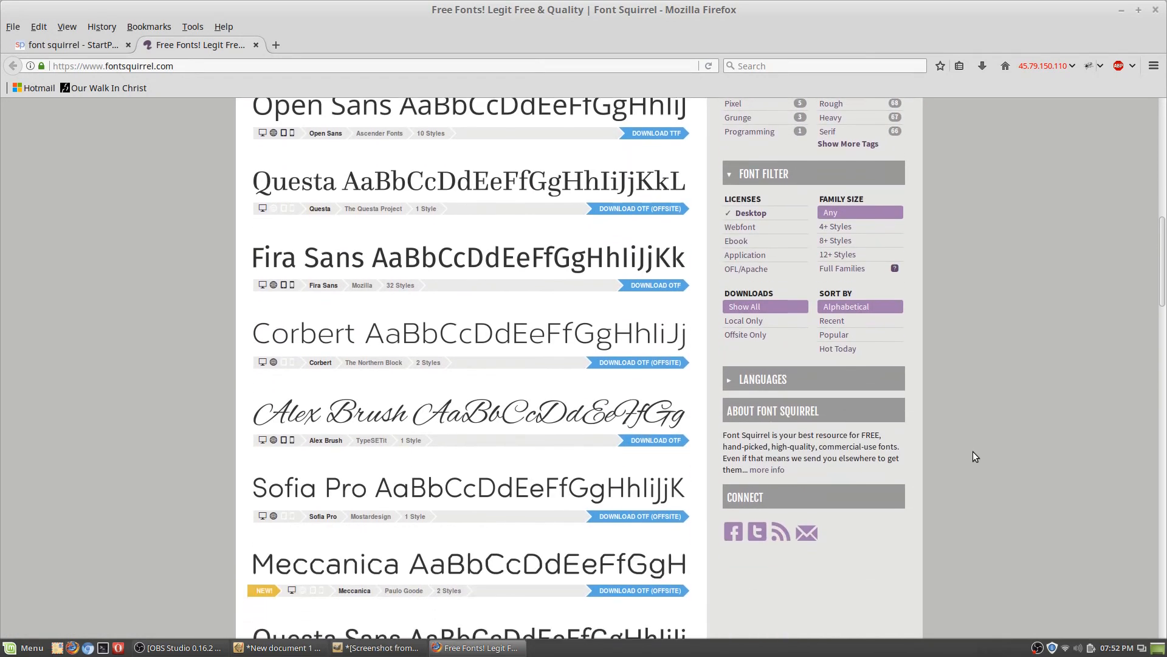
left_click(743, 322)
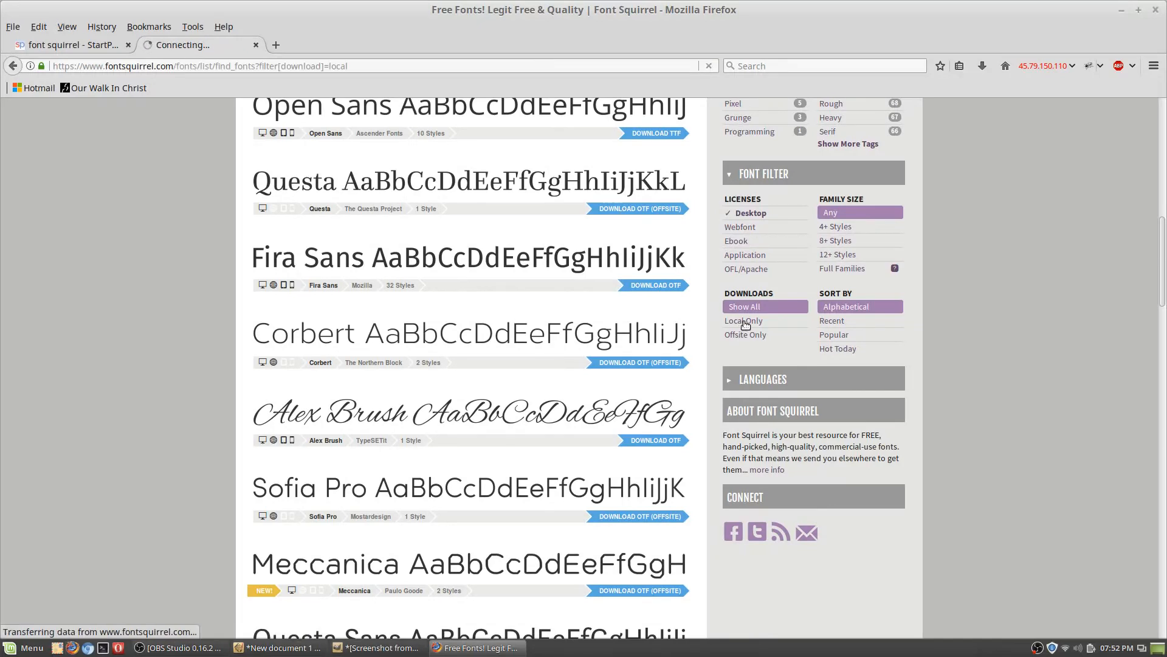
scroll(1013, 395, "down", 3)
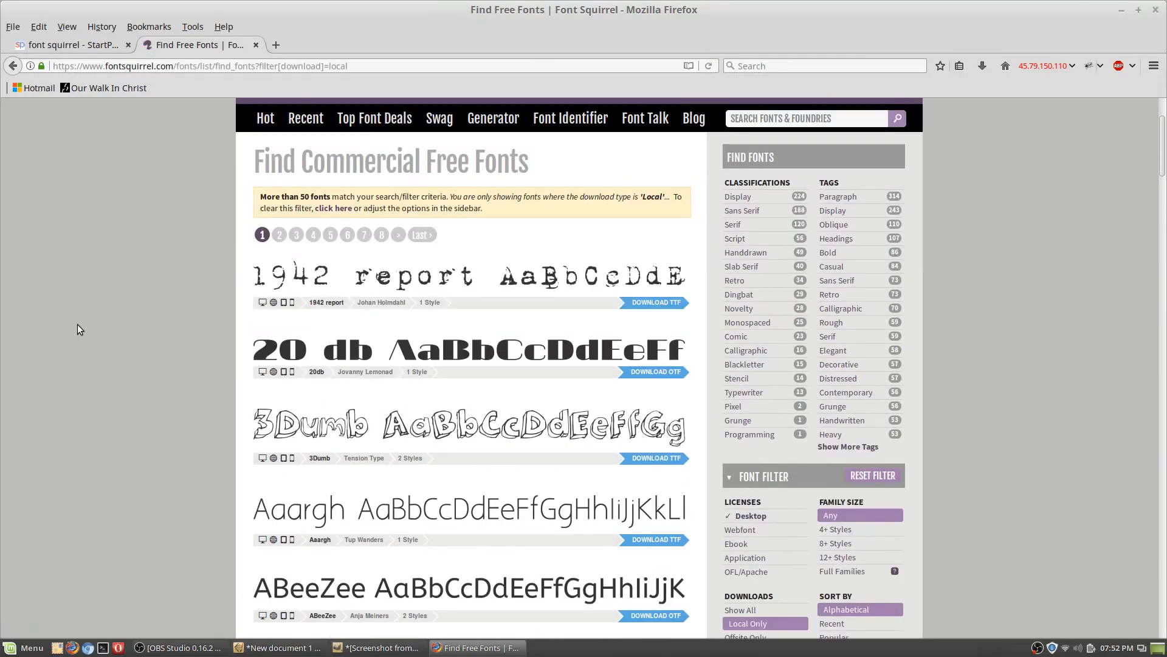
scroll(28, 317, "down", 4)
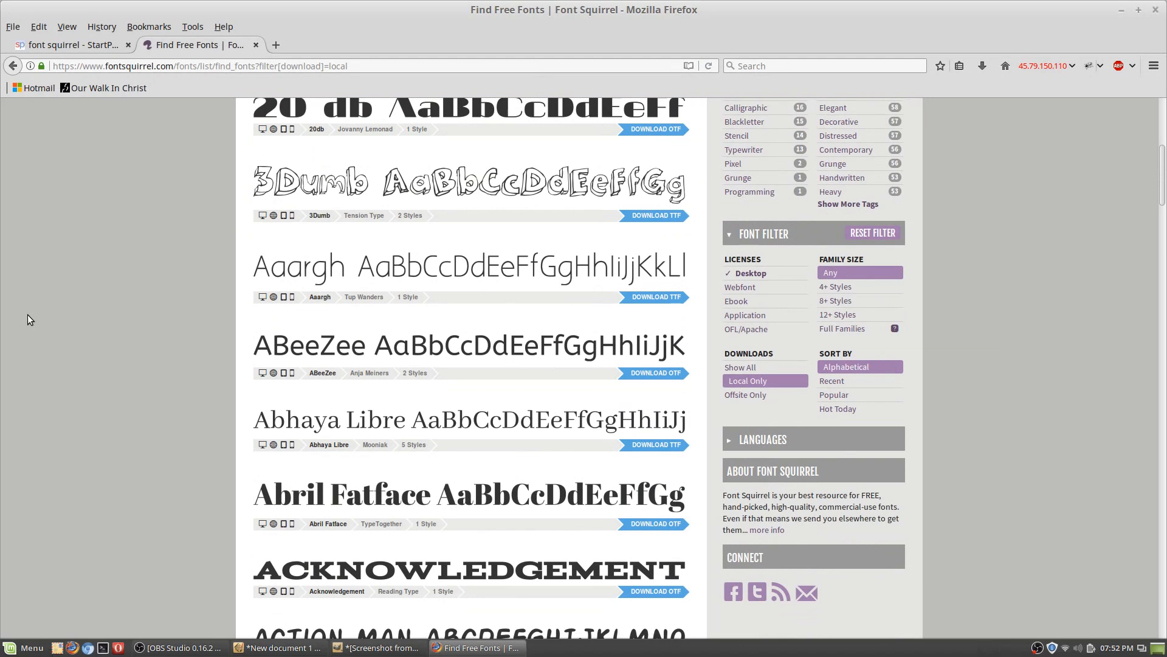
Step: Browse further down the local-only fonts on Font Squirrel, close Firefox and return to Inkscape
scroll(43, 325, "down", 2)
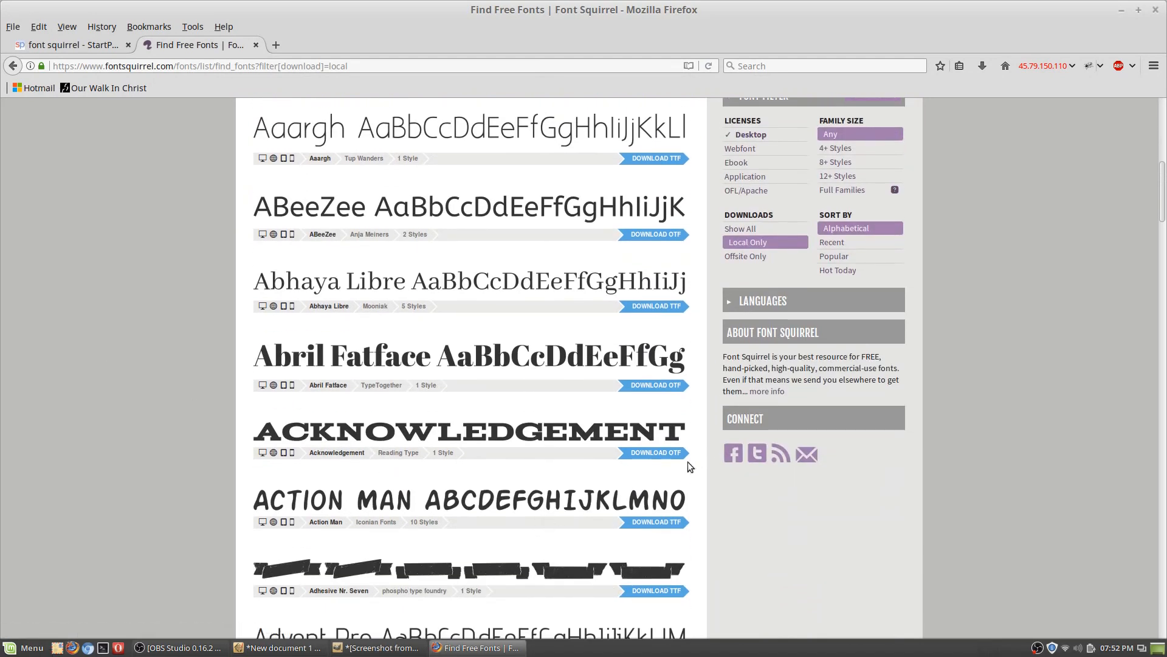
scroll(706, 469, "down", 6)
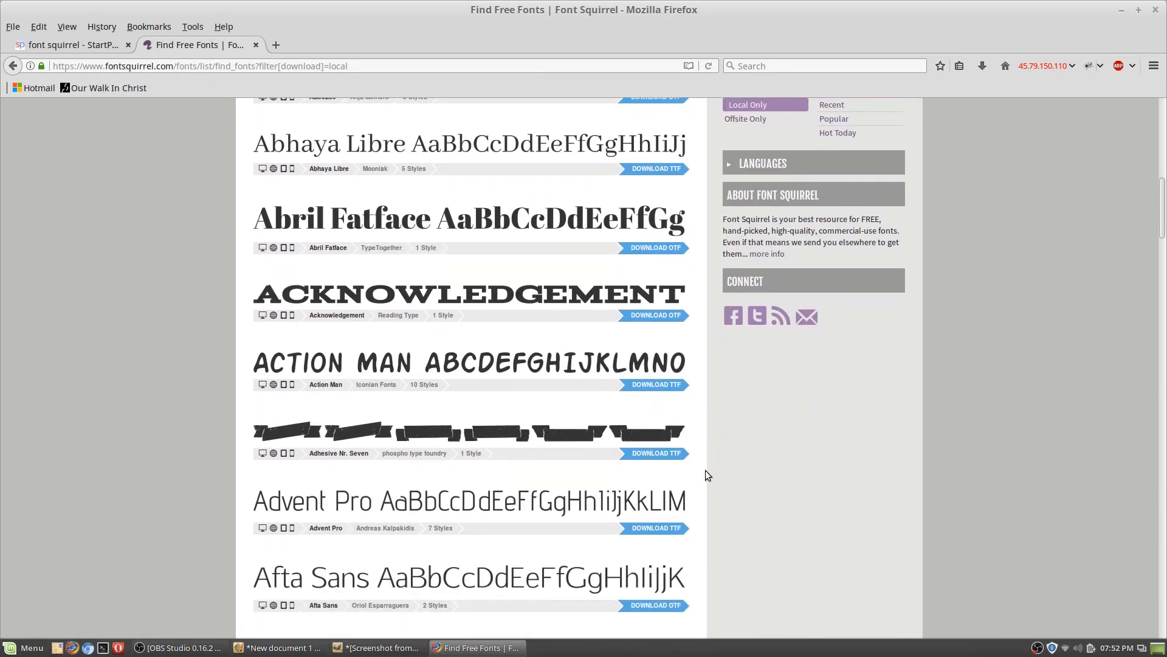
scroll(693, 481, "down", 4)
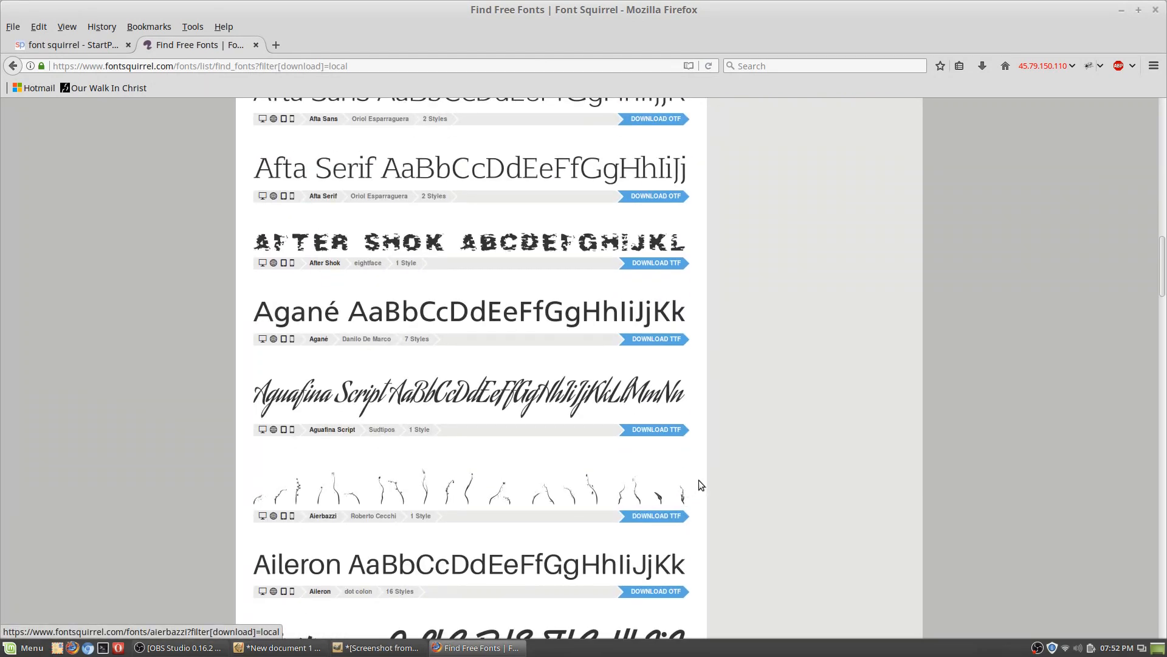
scroll(693, 485, "down", 7)
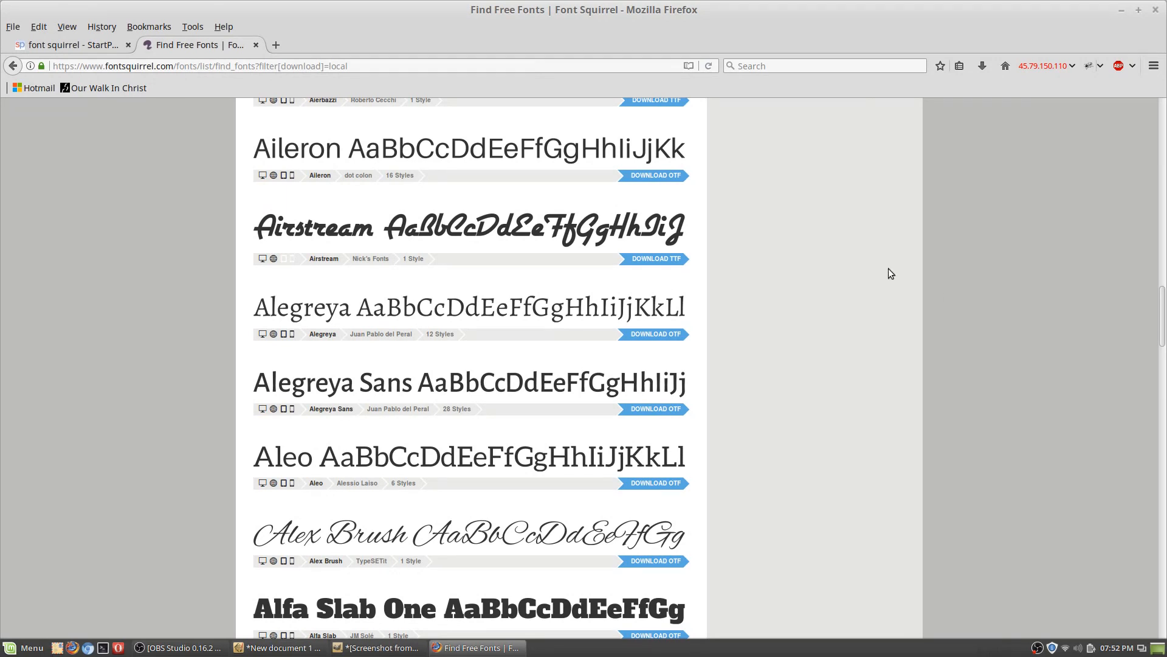
left_click(1155, 10)
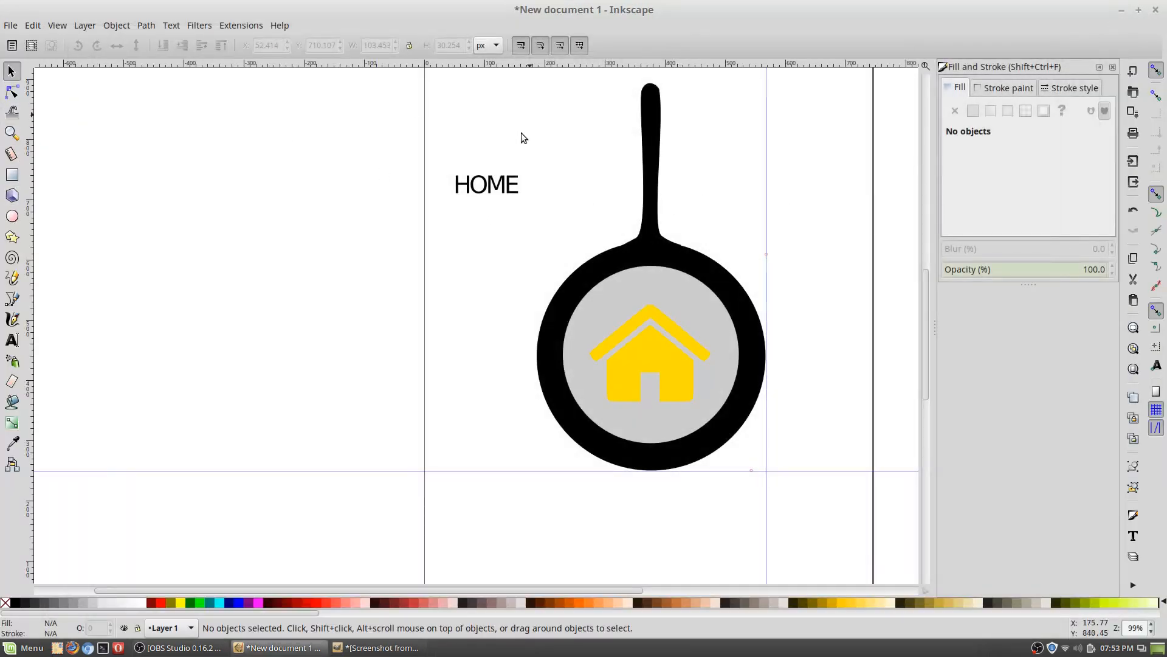
Step: Open the font settings for the HOME text and preview it in fonts such as Arial Black, Bitstream Charter, Comic Sans MS and Capture it 2
left_click(507, 190)
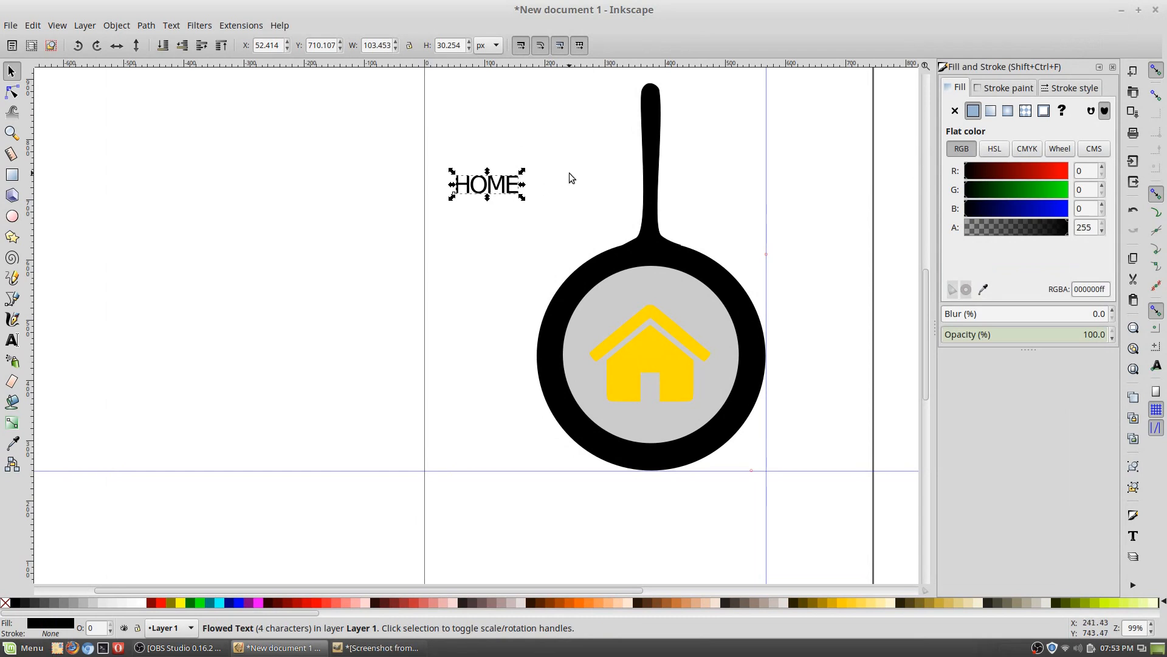
left_click(179, 26)
left_click(183, 40)
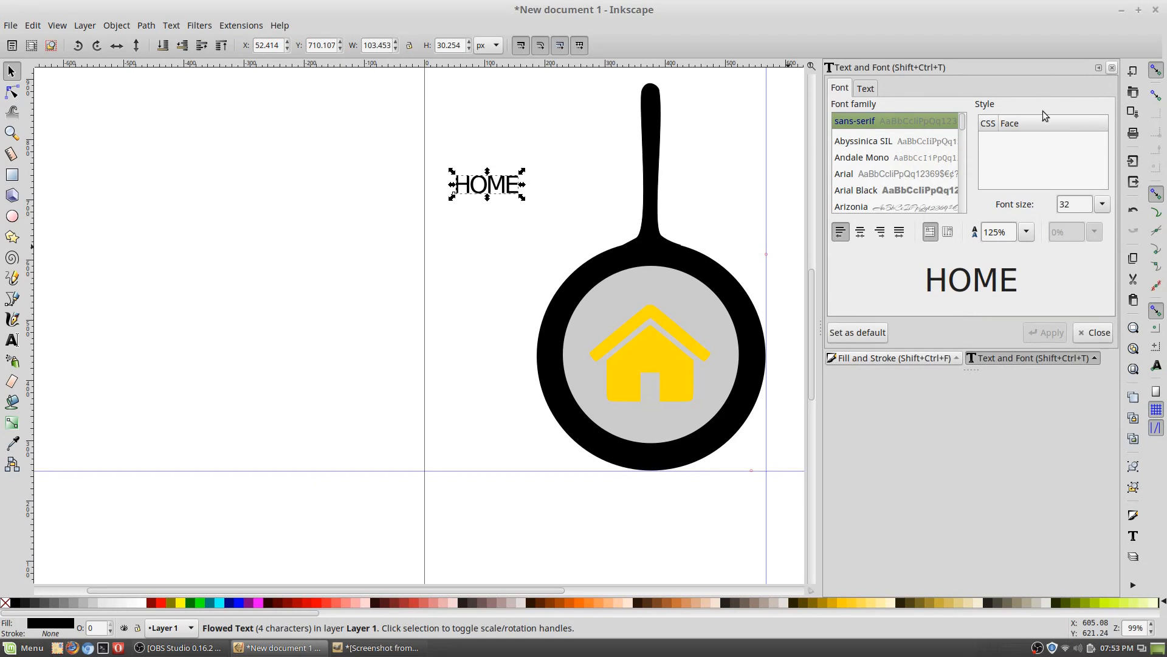
left_click(859, 146)
left_click(848, 174)
left_click(867, 194)
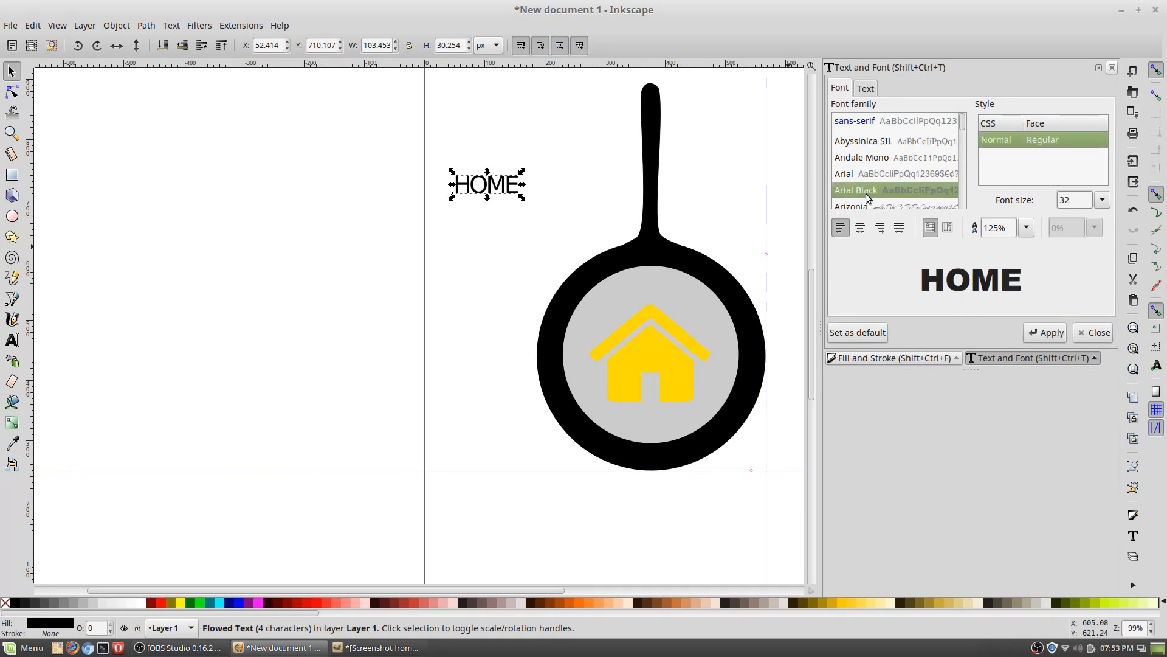
left_click(858, 203)
scroll(863, 185, "down", 2)
left_click(859, 164)
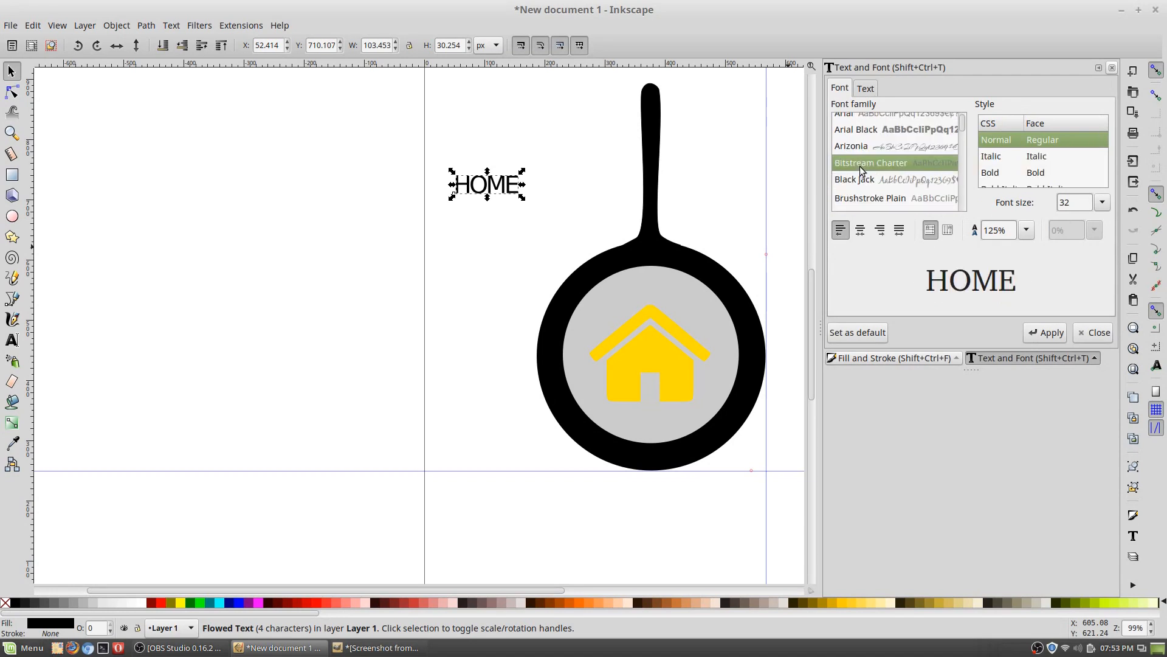
left_click(859, 174)
scroll(859, 173, "down", 2)
left_click(861, 176)
left_click(863, 165)
scroll(869, 173, "down", 4)
left_click(871, 171)
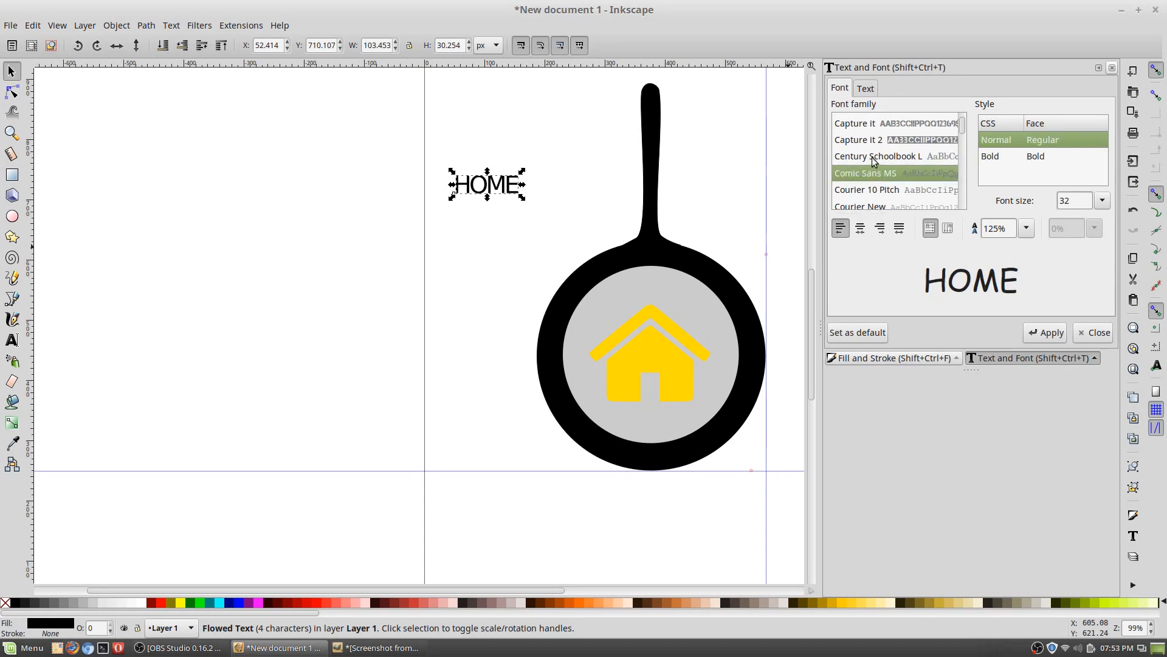
left_click(871, 155)
left_click(870, 145)
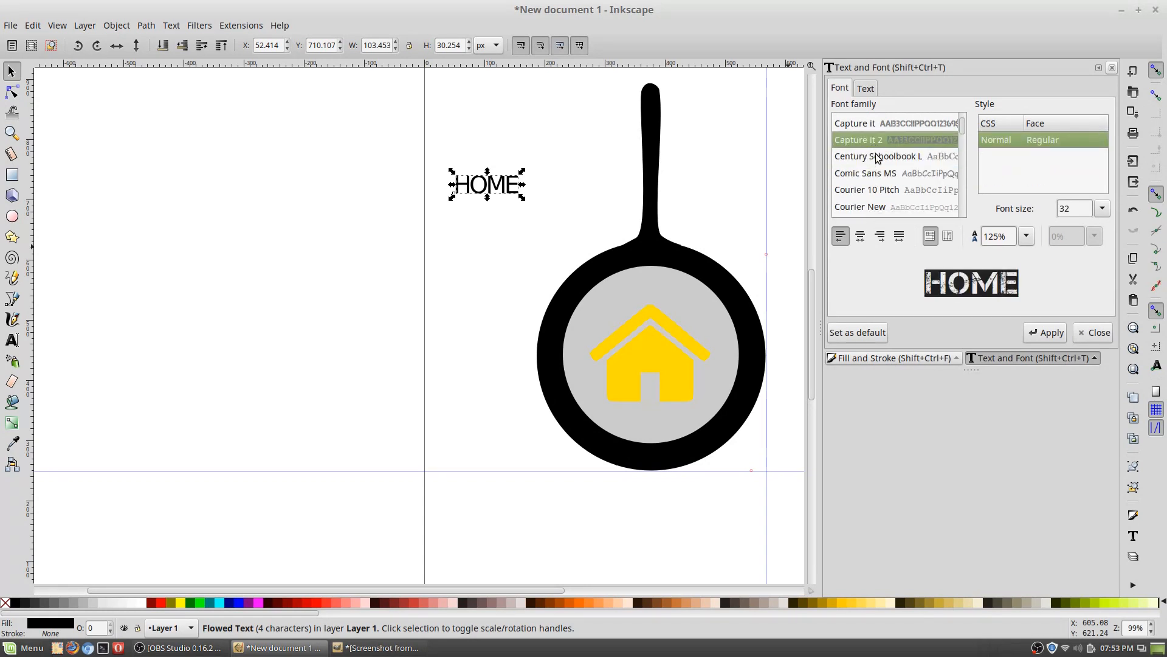
Step: Preview the HOME text in the Deftone Stylus, DejaVu, Dingbats, Droid and FreeMono fonts
scroll(880, 181, "down", 3)
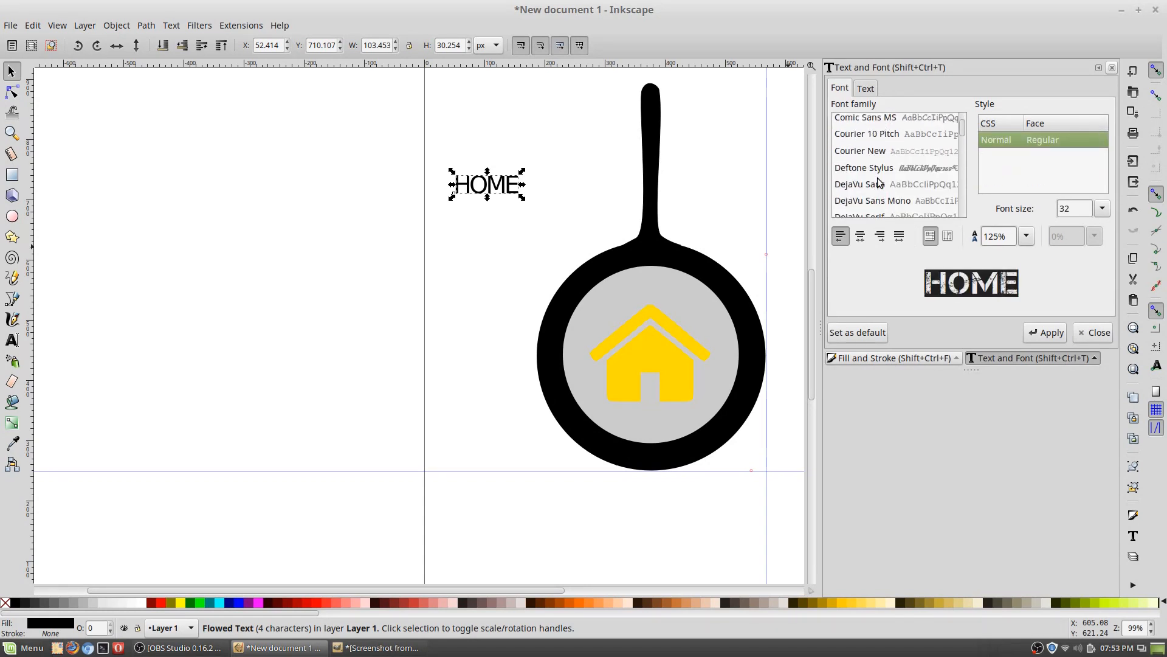
left_click(871, 168)
left_click(865, 184)
left_click(866, 201)
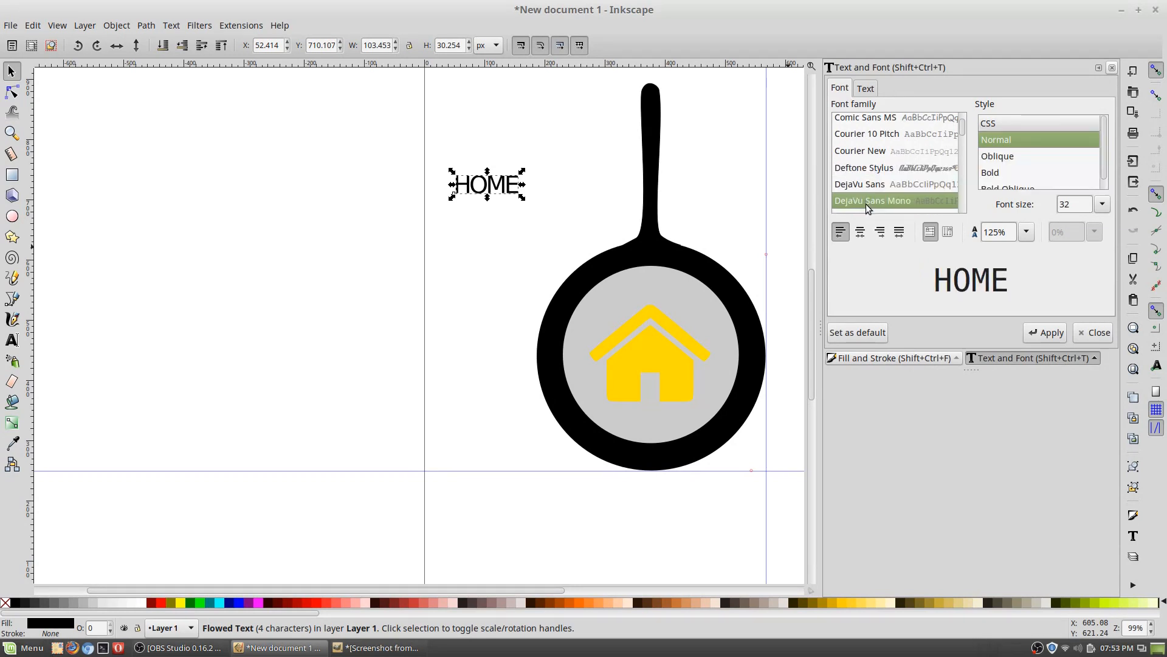
scroll(870, 196, "down", 3)
left_click(878, 180)
left_click(873, 194)
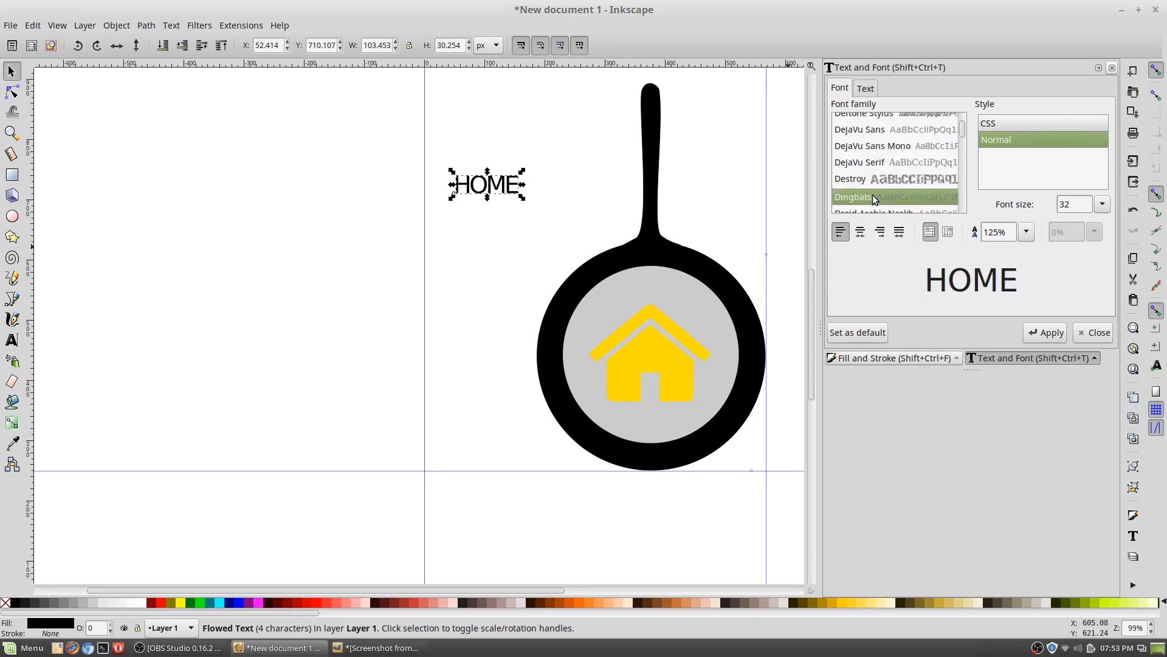
scroll(873, 194, "down", 3)
left_click(880, 177)
left_click(874, 191)
left_click(874, 203)
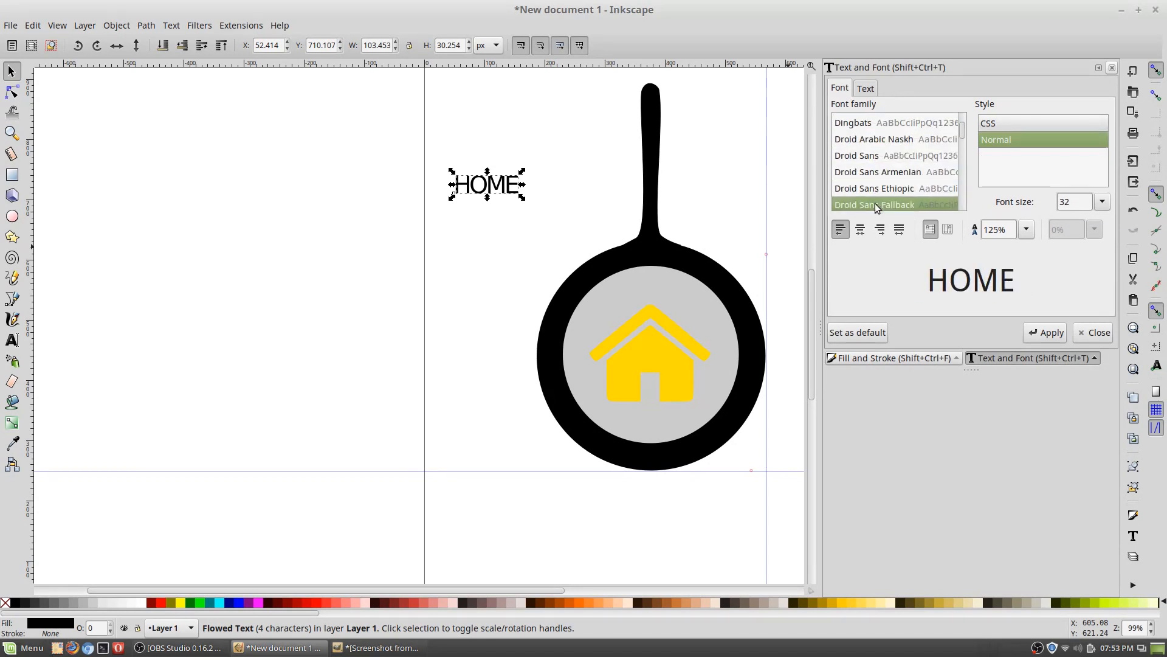
scroll(875, 195, "down", 3)
left_click(878, 179)
left_click(877, 198)
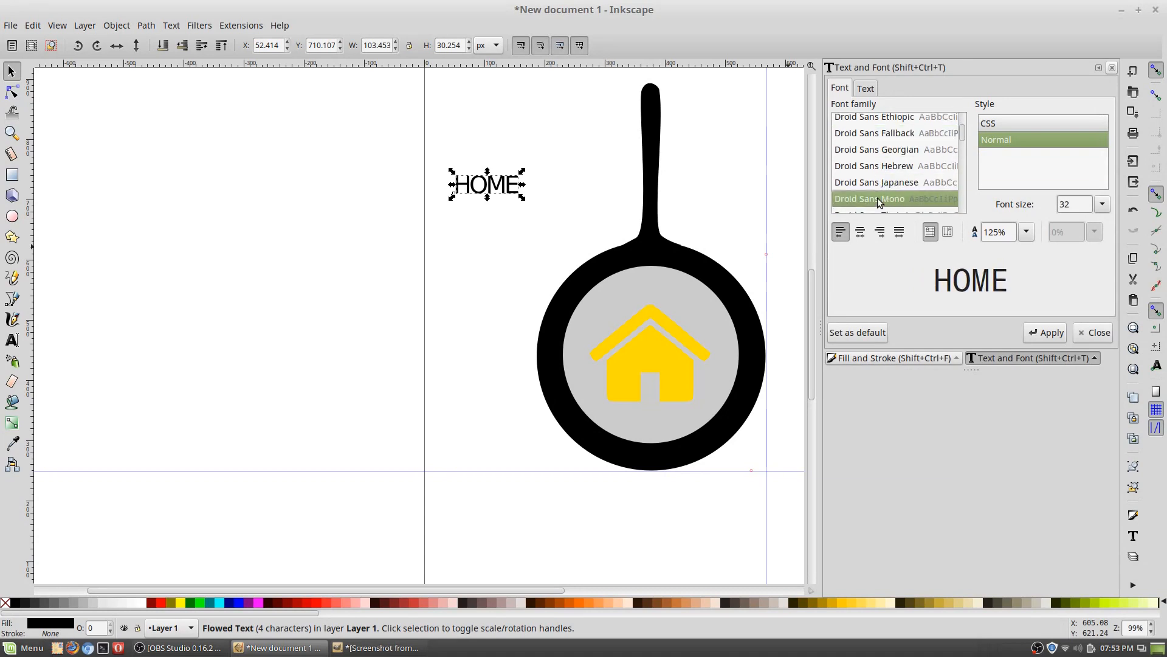
scroll(877, 198, "down", 2)
left_click(894, 185)
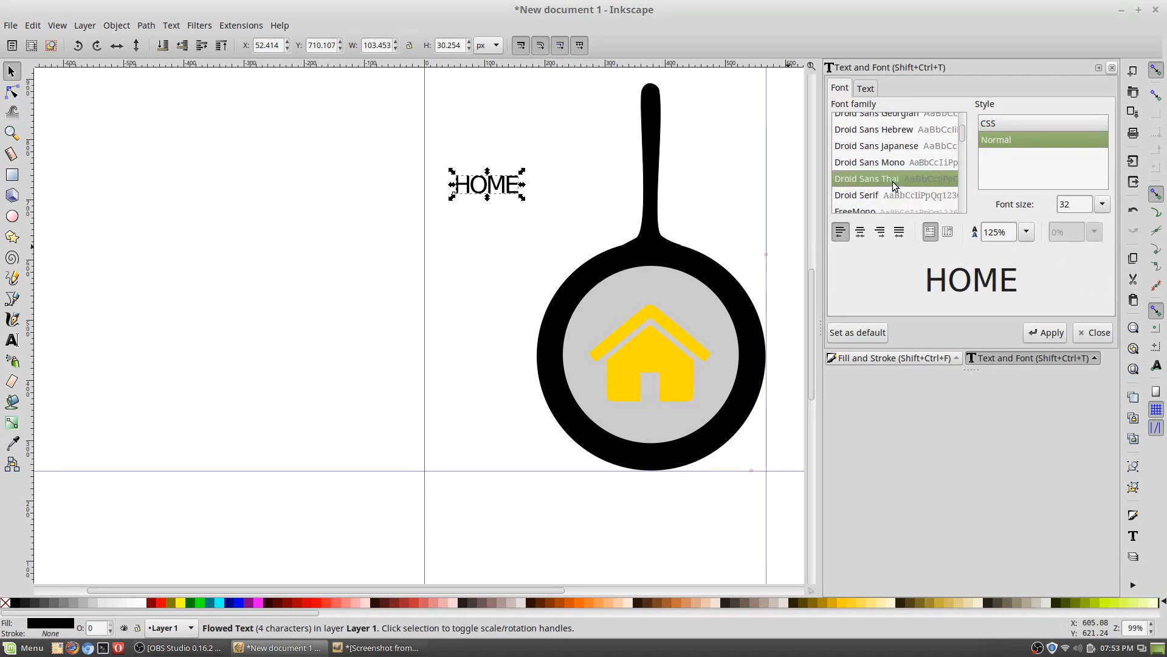
left_click(887, 193)
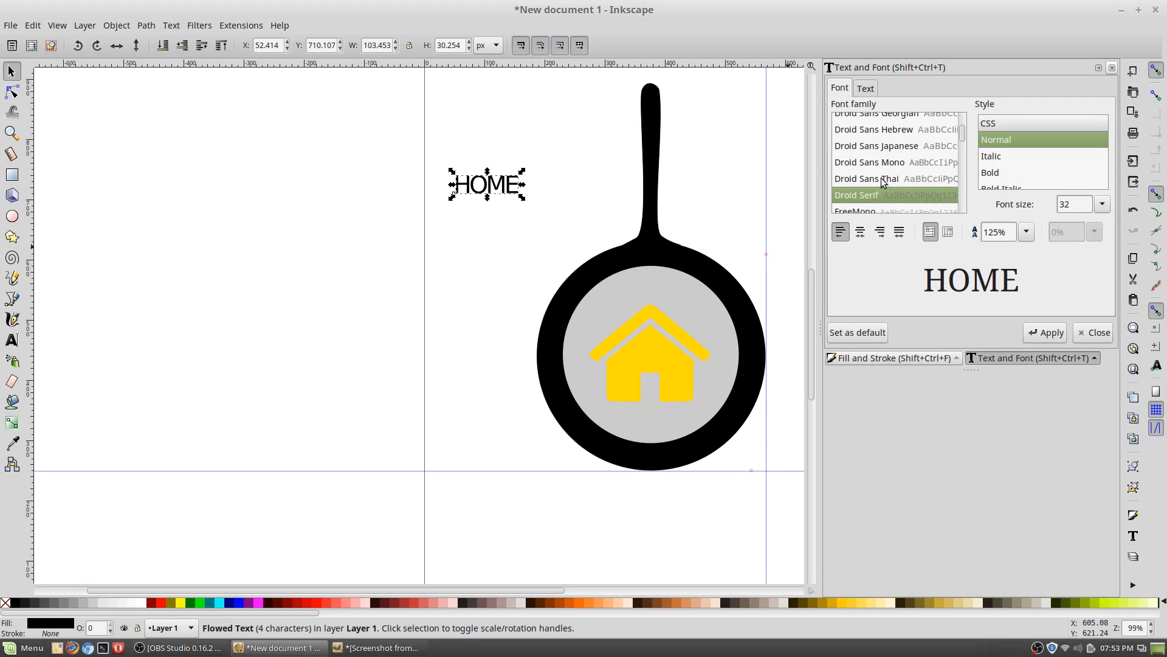
scroll(900, 197, "down", 3)
scroll(889, 189, "up", 2)
left_click(874, 193)
scroll(859, 196, "down", 3)
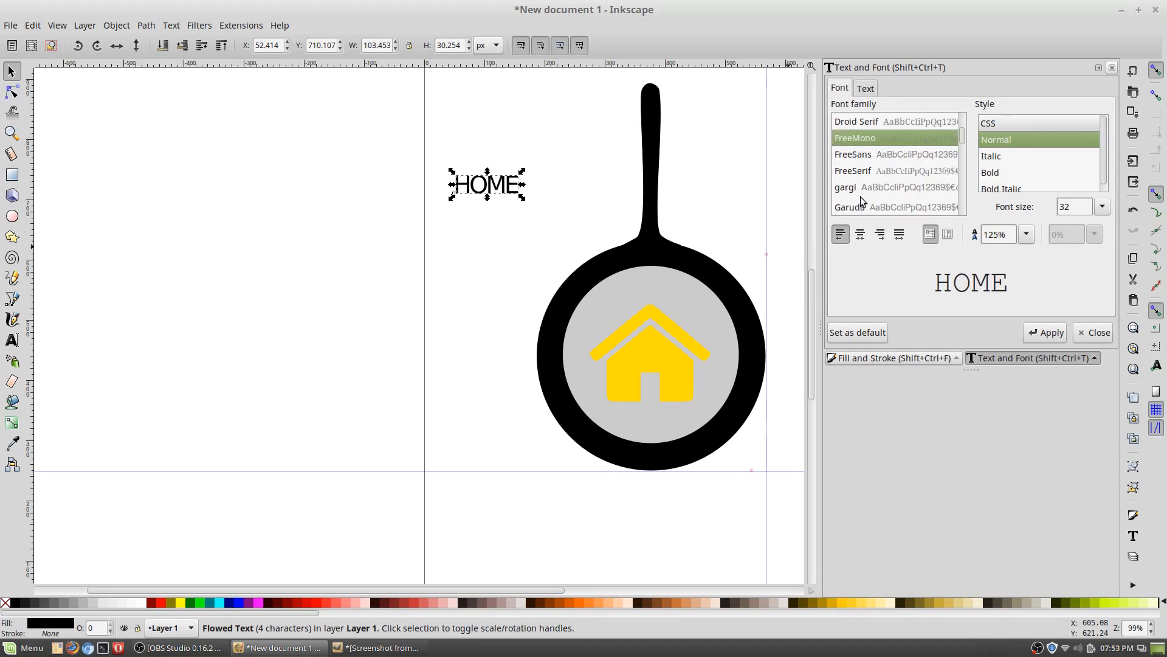
Step: Apply the Garuda font in Bold style to the HOME text
left_click(866, 173)
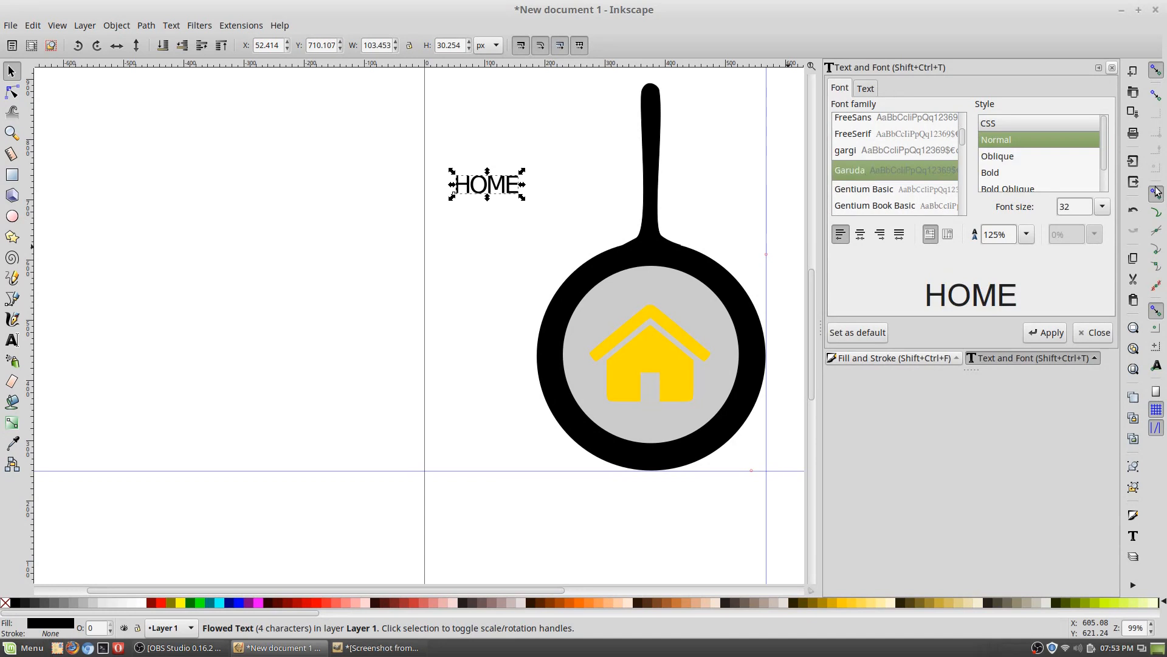
left_click(1001, 173)
left_click(1037, 336)
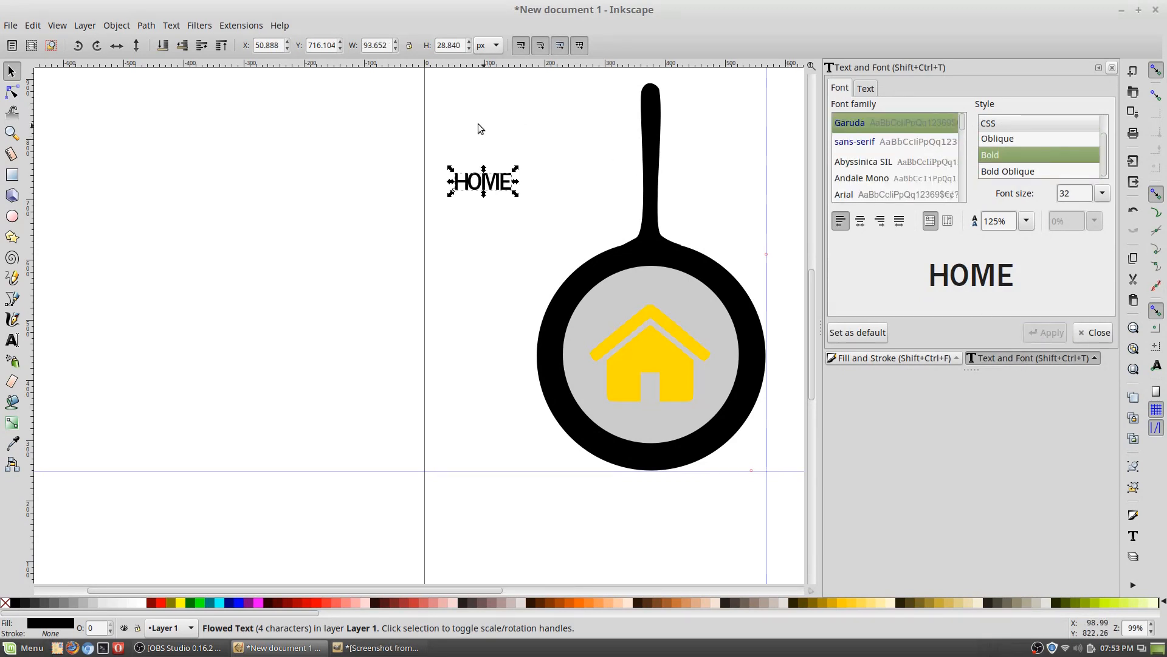
Step: Select all letters of the HOME text and set their letter spacing to 2
left_click(492, 181)
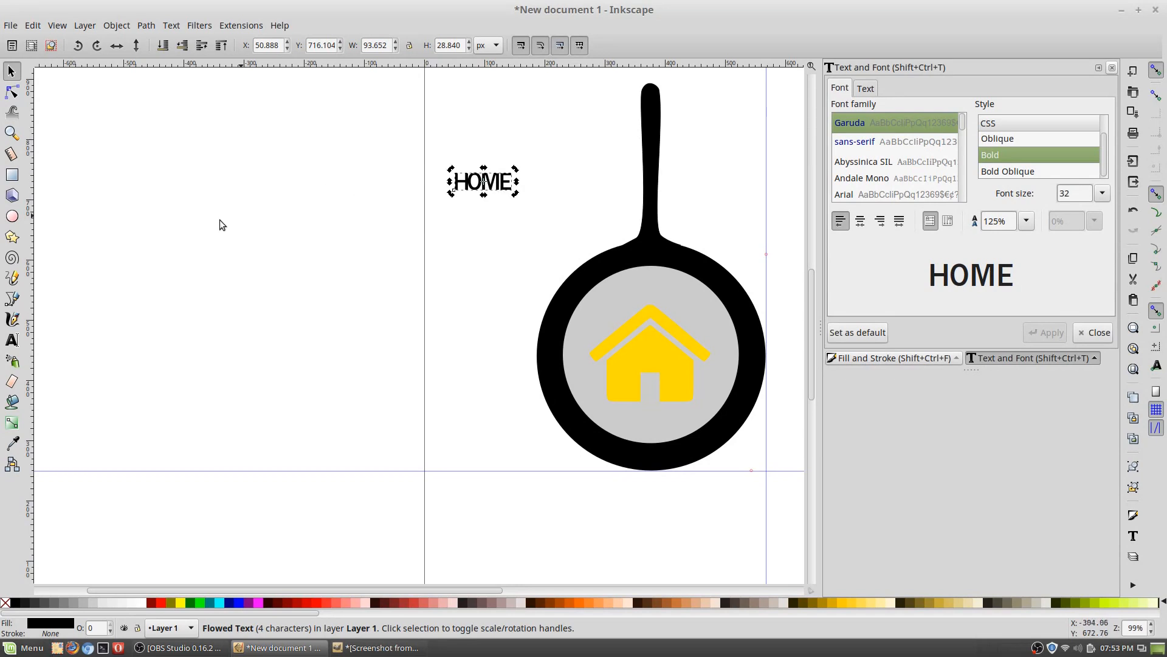
left_click(11, 339)
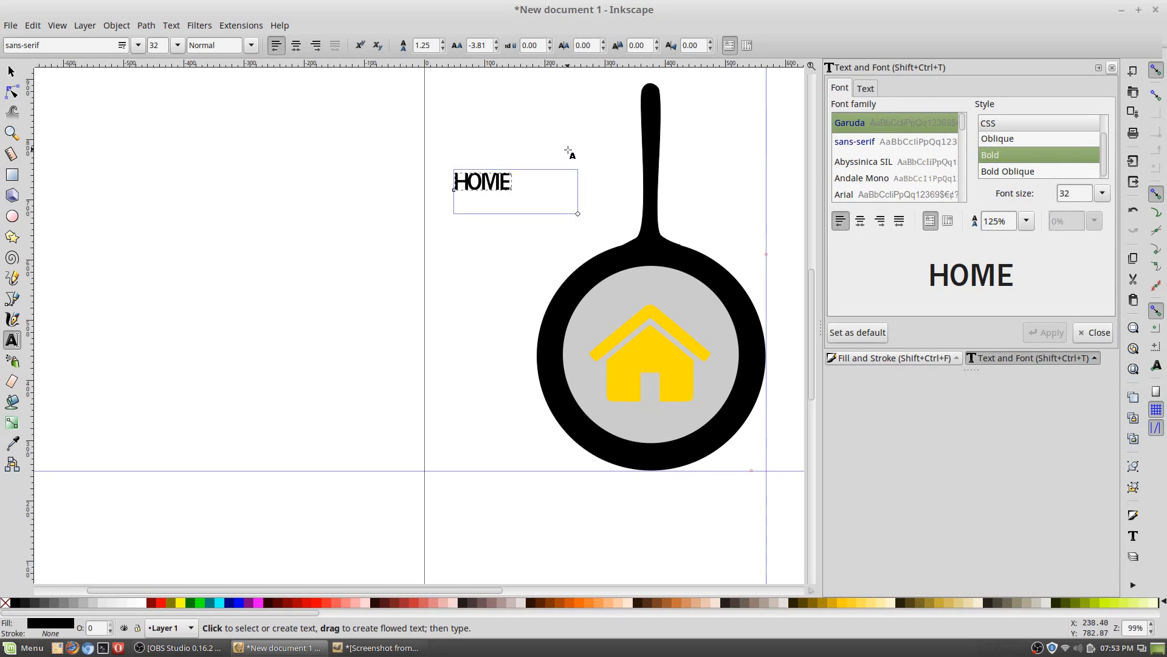
left_click_drag(455, 181, 514, 182)
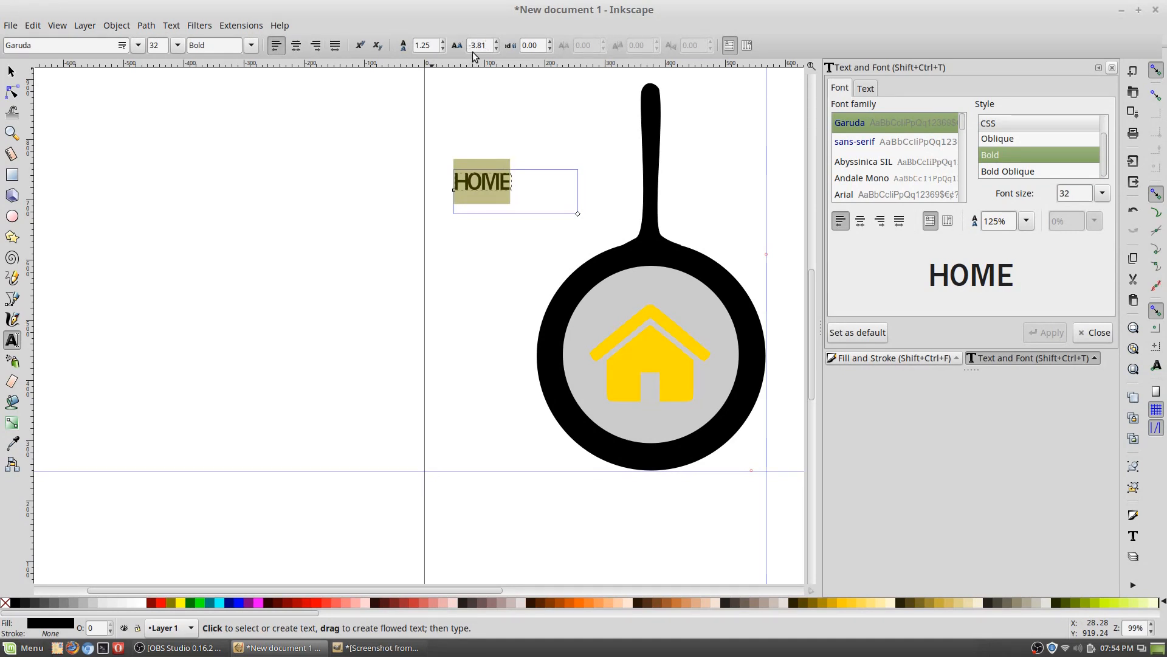
left_click_drag(487, 47, 463, 43)
type("2")
key("Return")
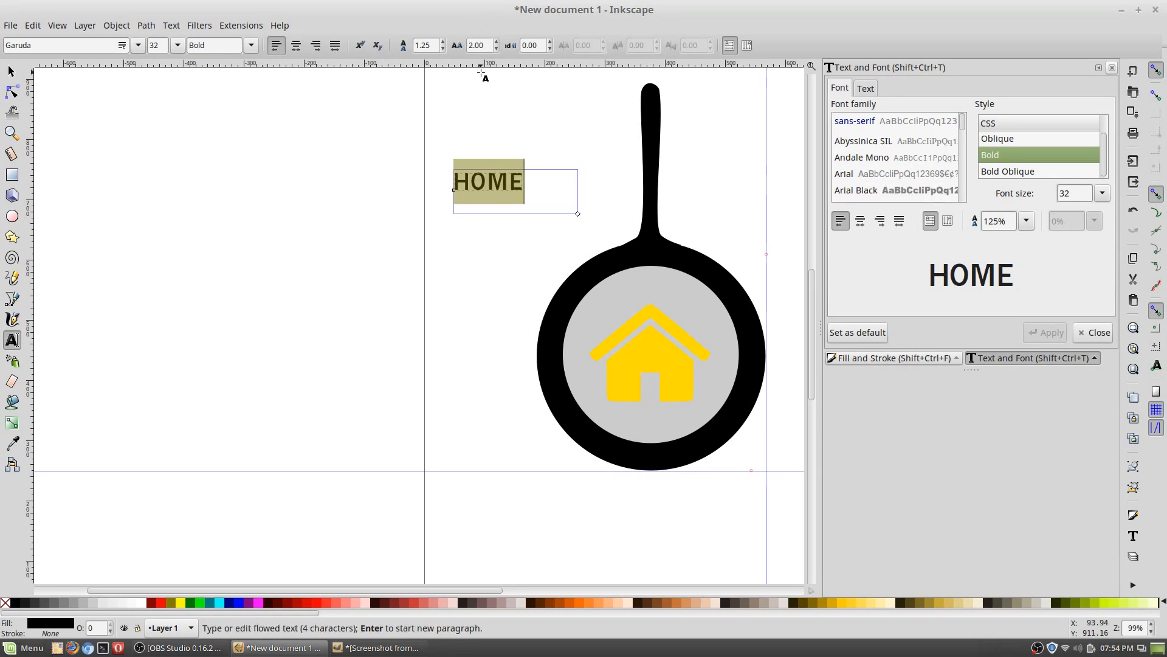
left_click(529, 294)
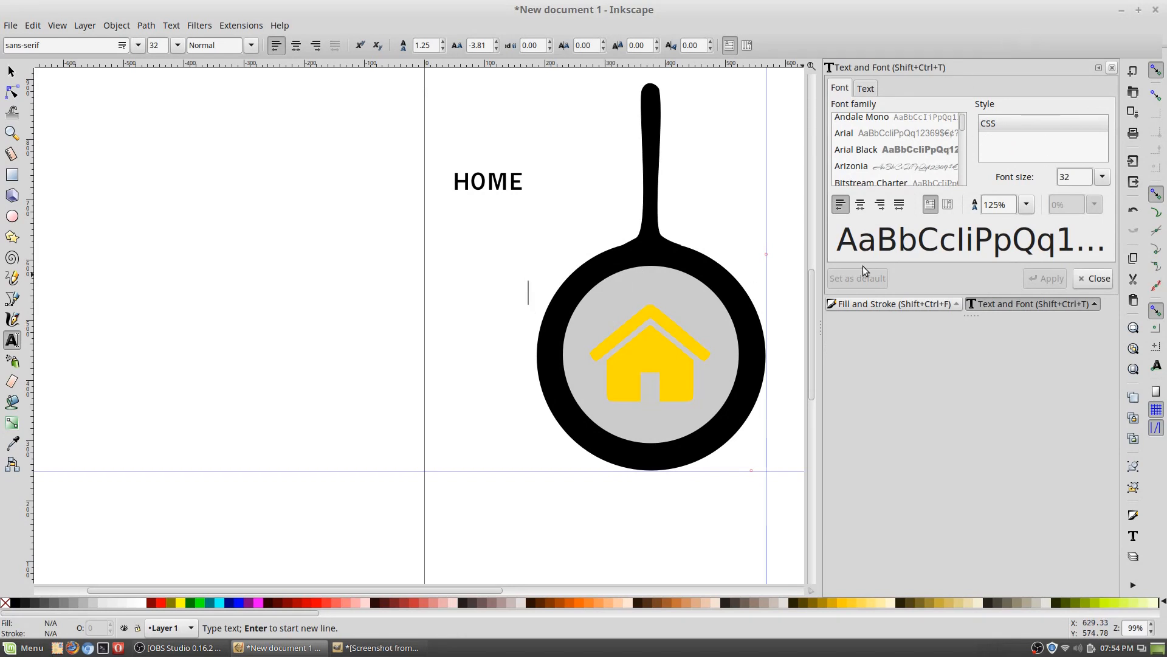
Step: Fill the HOME lettering with cyan by raising both green and blue to 247
left_click(906, 304)
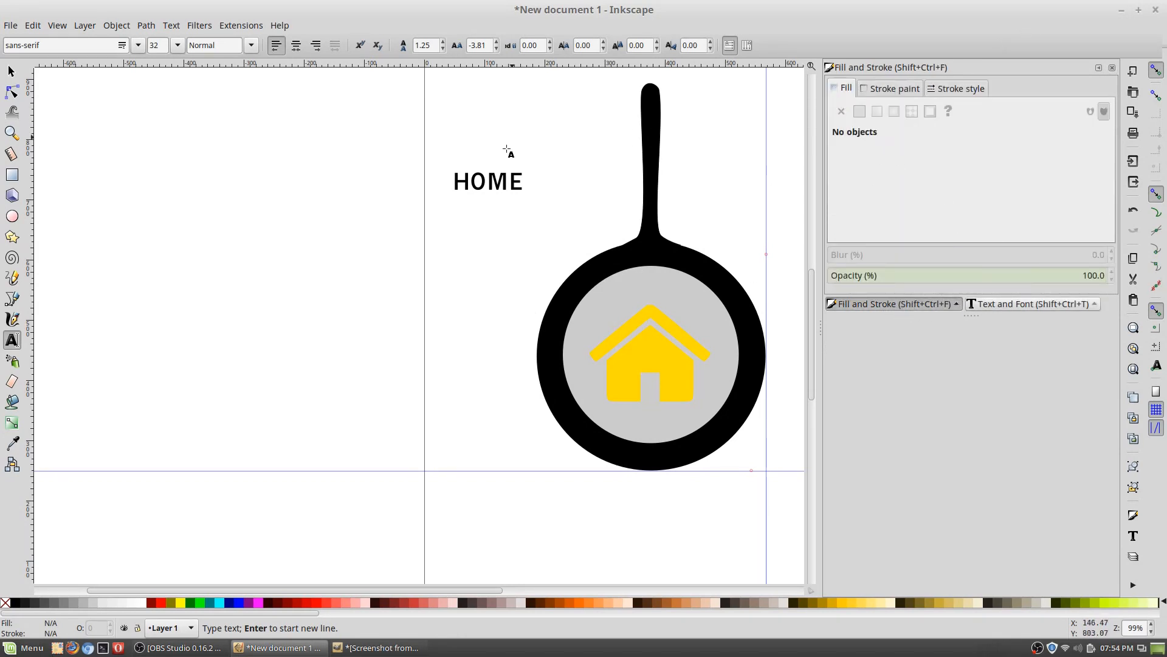
left_click(472, 184)
left_click_drag(456, 181, 774, 187)
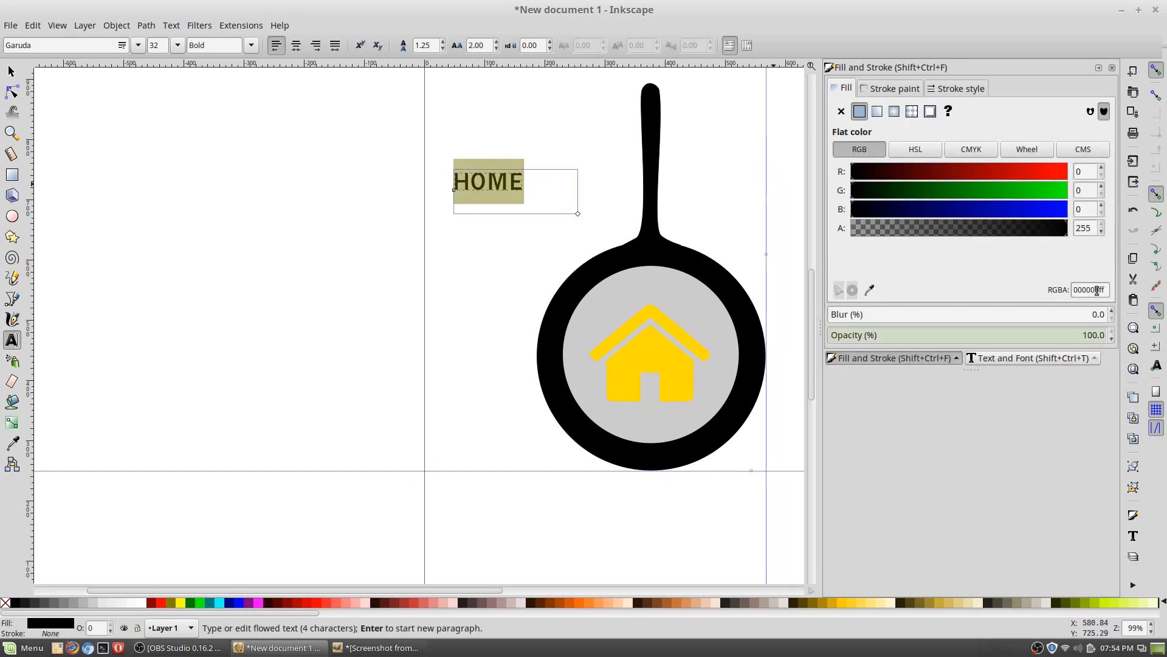
left_click(1061, 210)
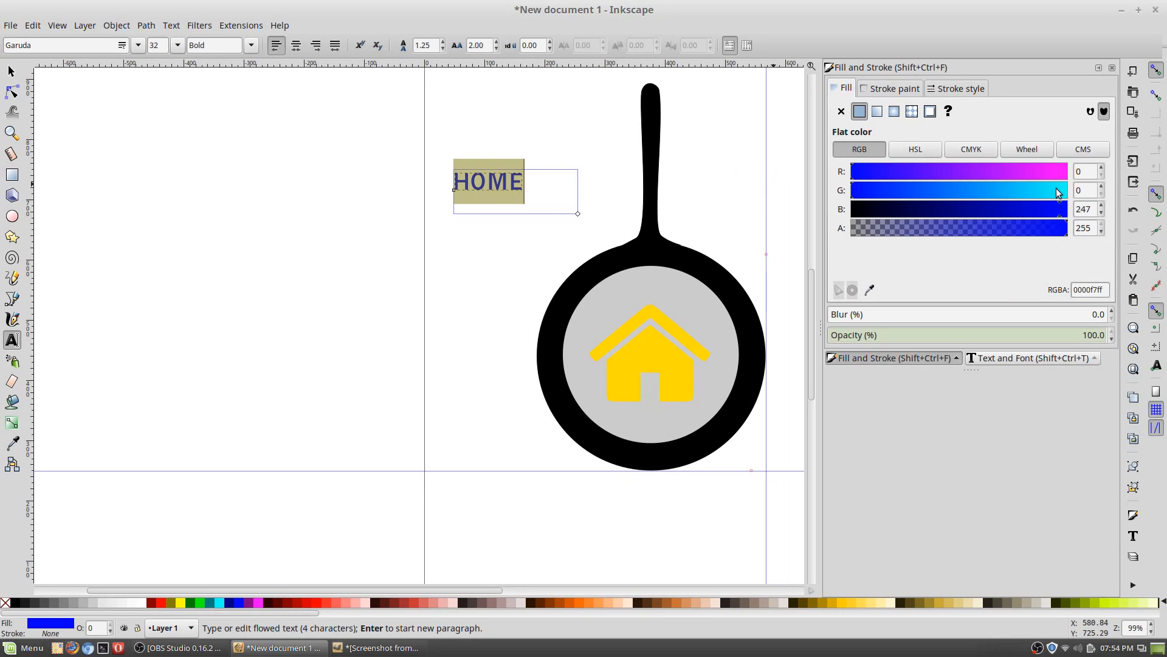
left_click(1061, 190)
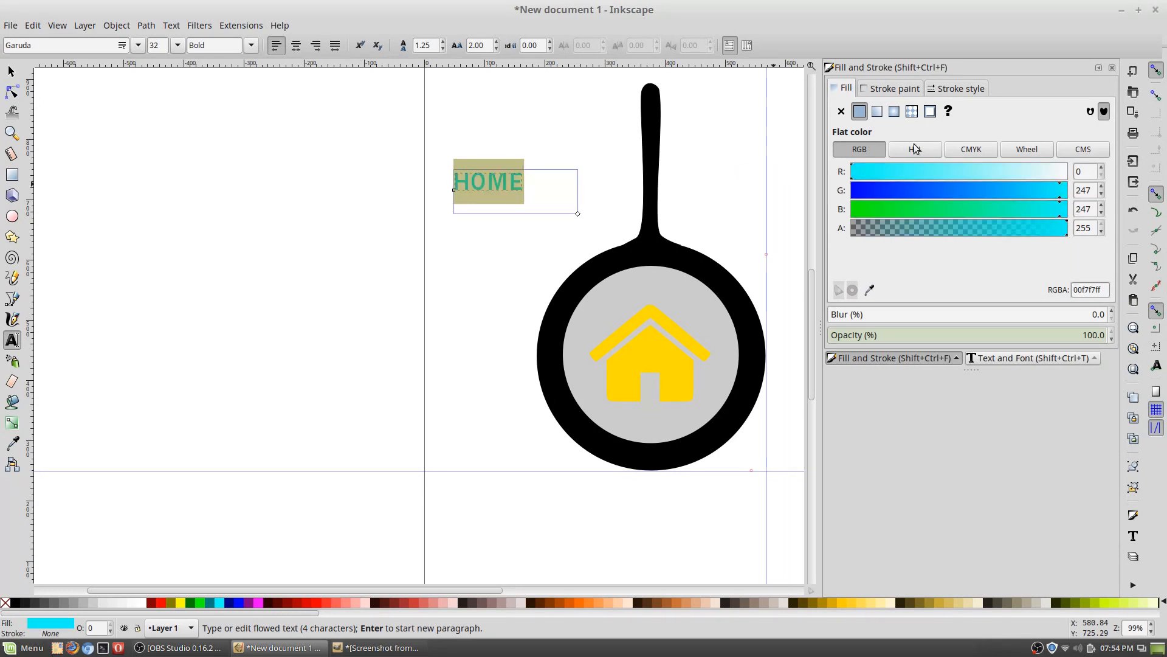
Step: Give the HOME lettering a flat stroke, try the colour ffddcc and shorten its RGBA code to ffff
left_click(892, 89)
left_click(859, 111)
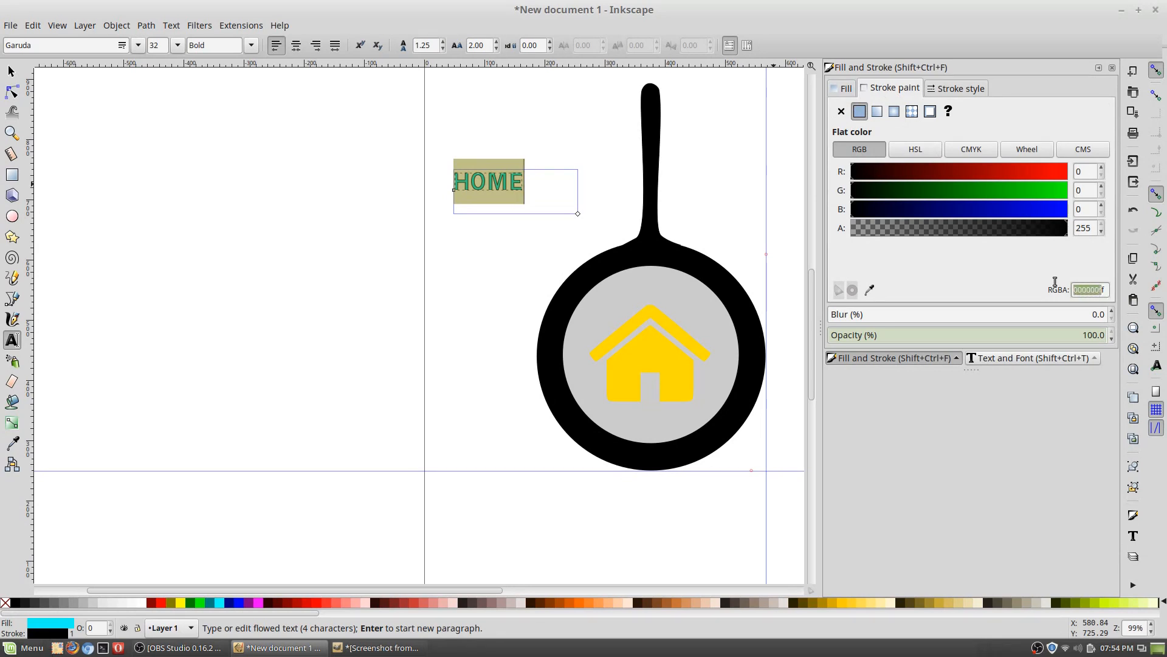
left_click_drag(1099, 290, 1071, 284)
type("ffddcc")
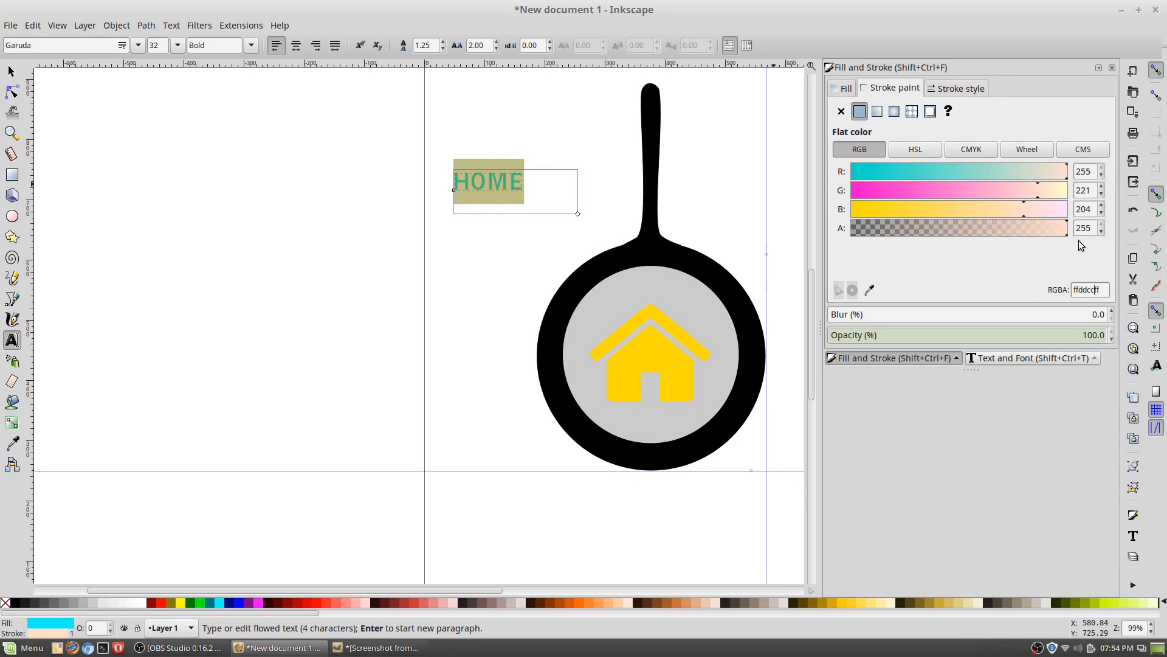
key("BackSpace")
key("BackSpace")
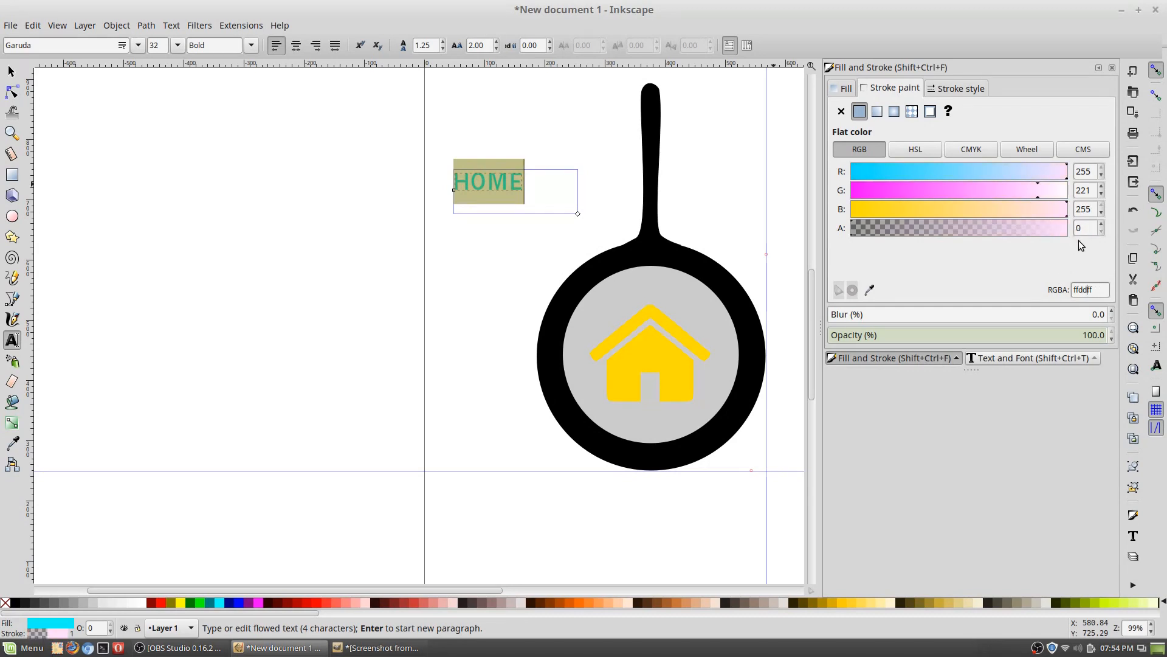
key("BackSpace")
key("BackSpace")
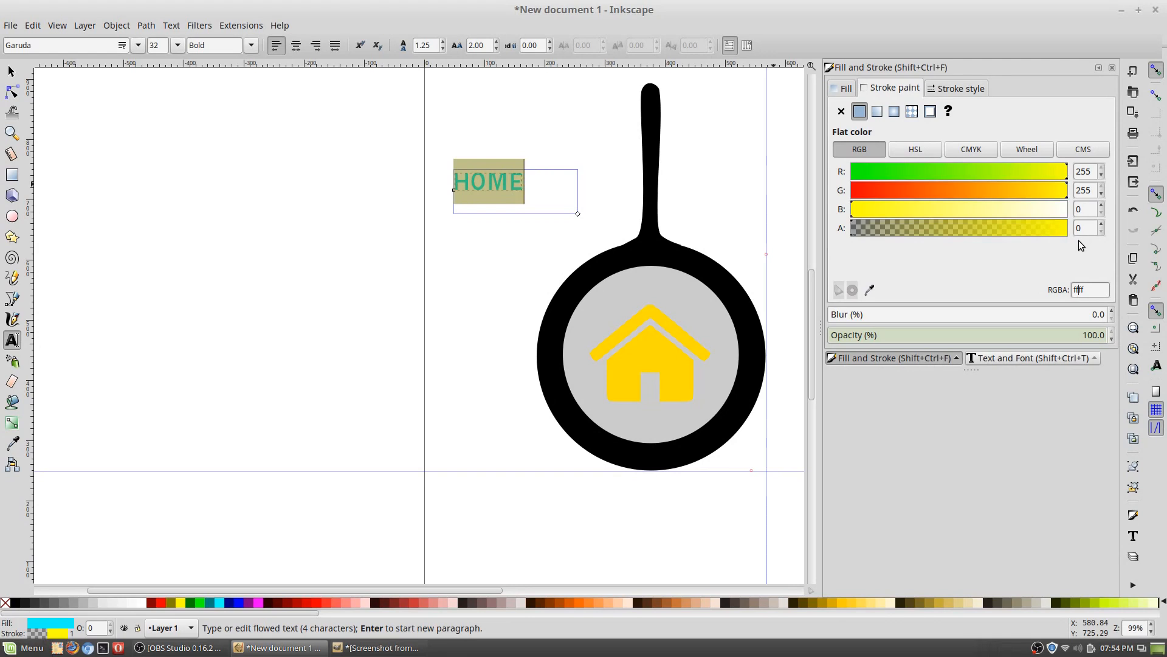
left_click(658, 345)
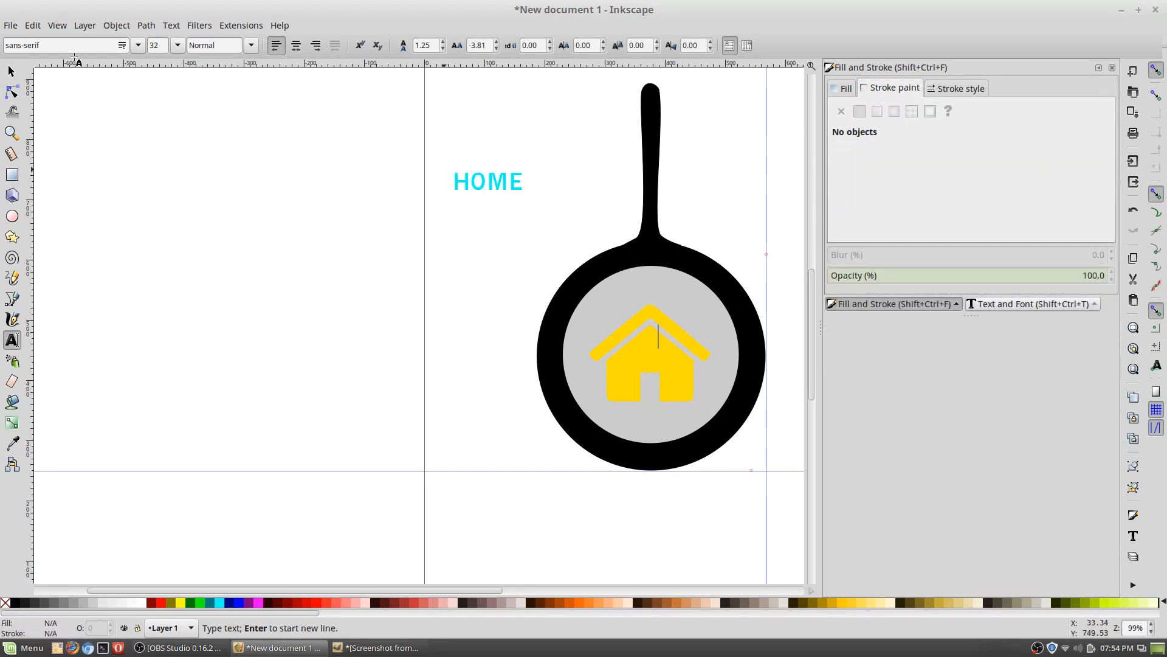
Step: Check the house icon's fill colour and give the HOME lettering a flat stroke in the same yellow, RGBA ffdd00ff
left_click(11, 71)
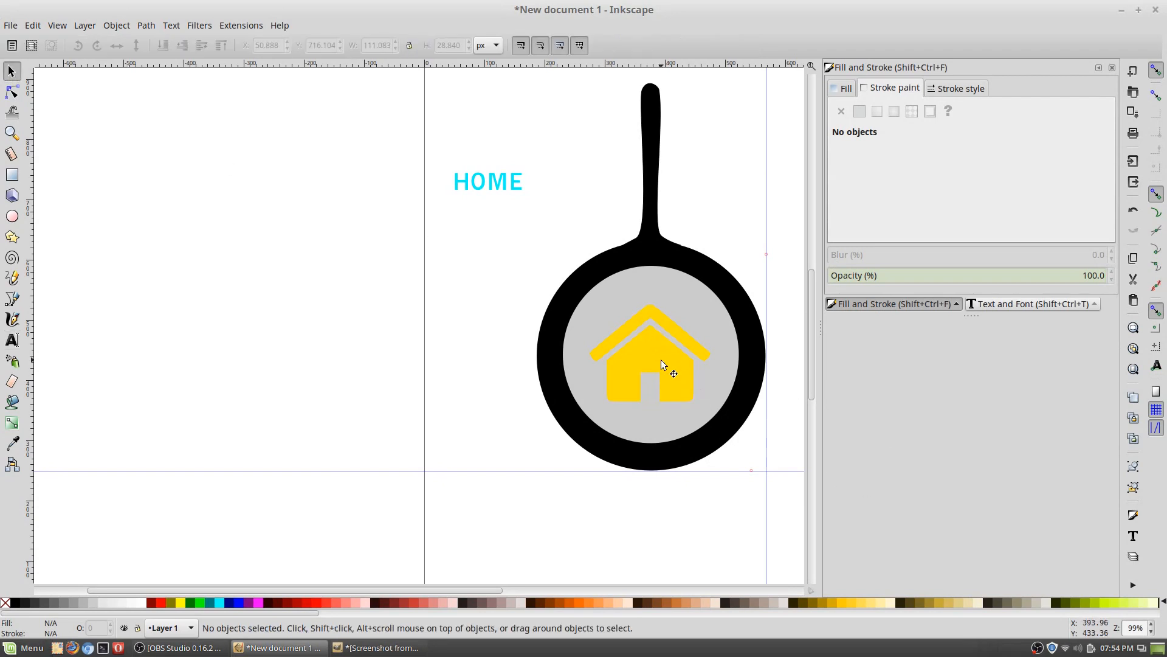
left_click(661, 364)
left_click(844, 88)
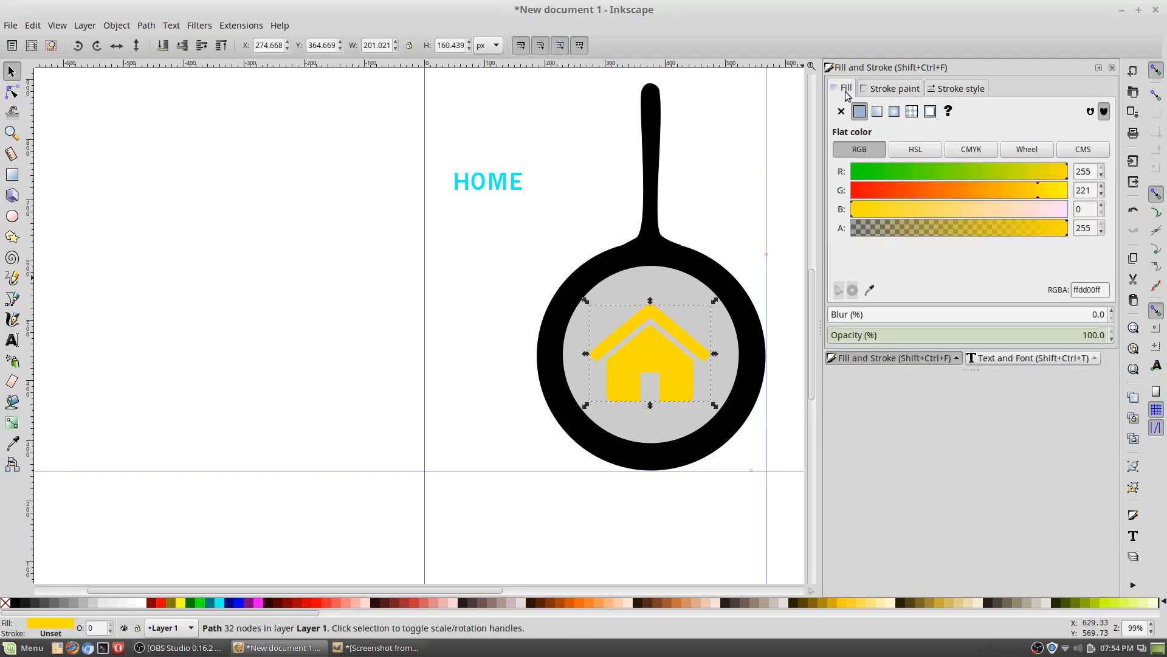
left_click(488, 180)
left_click(493, 185)
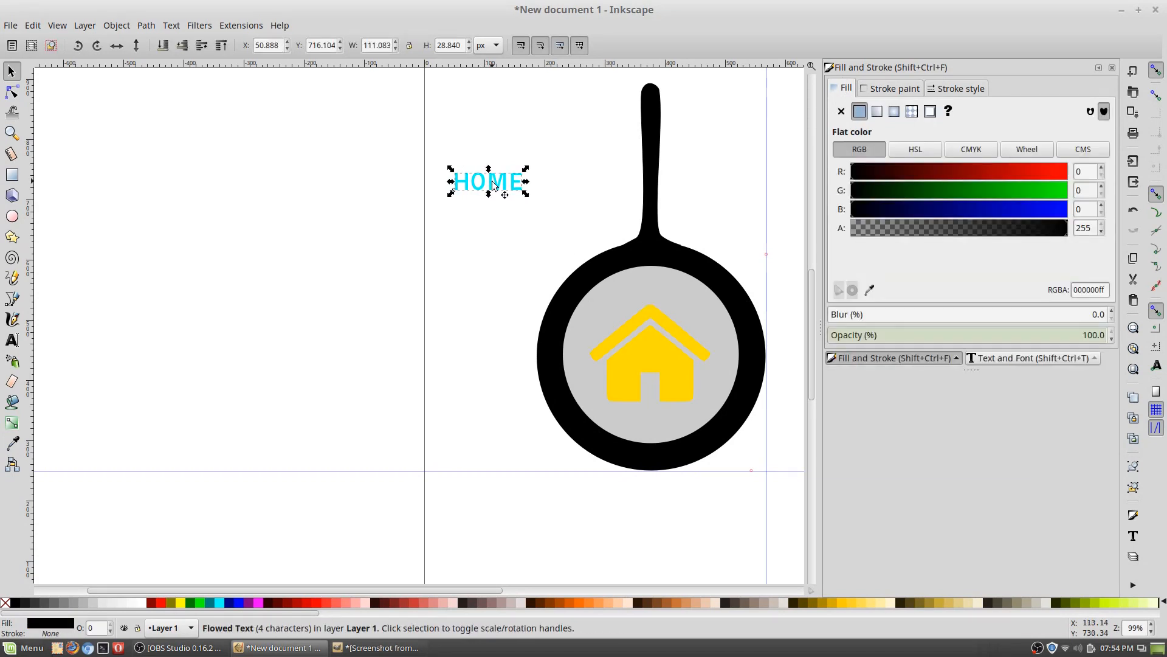
left_click(884, 86)
left_click(859, 111)
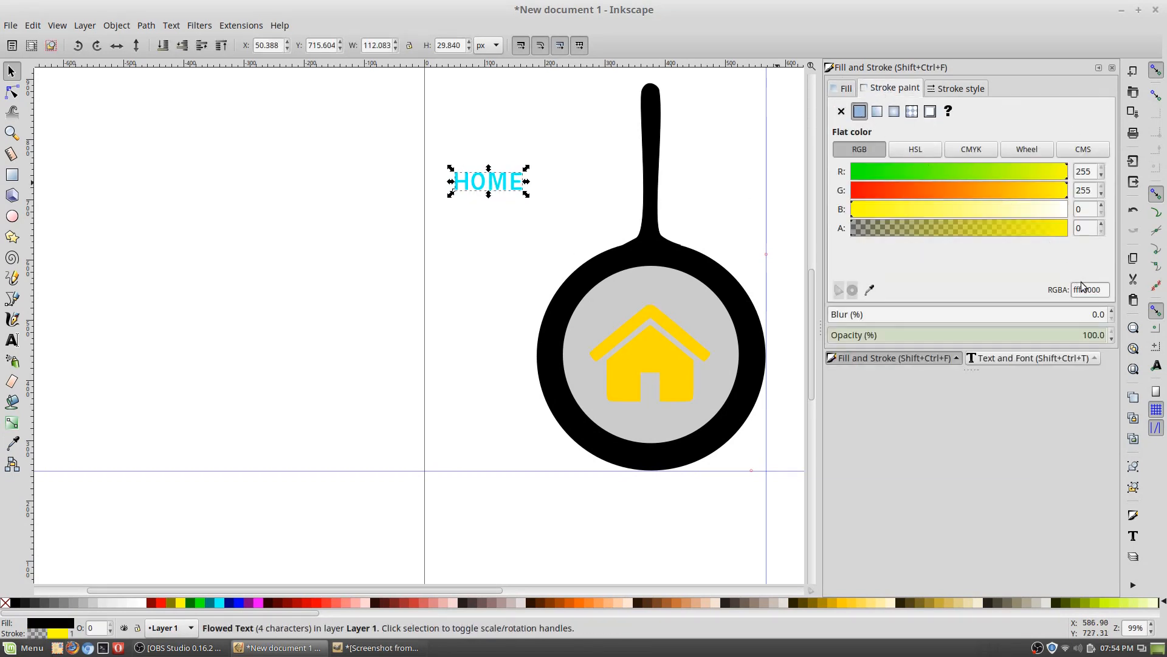
double_click(1104, 292)
type("f")
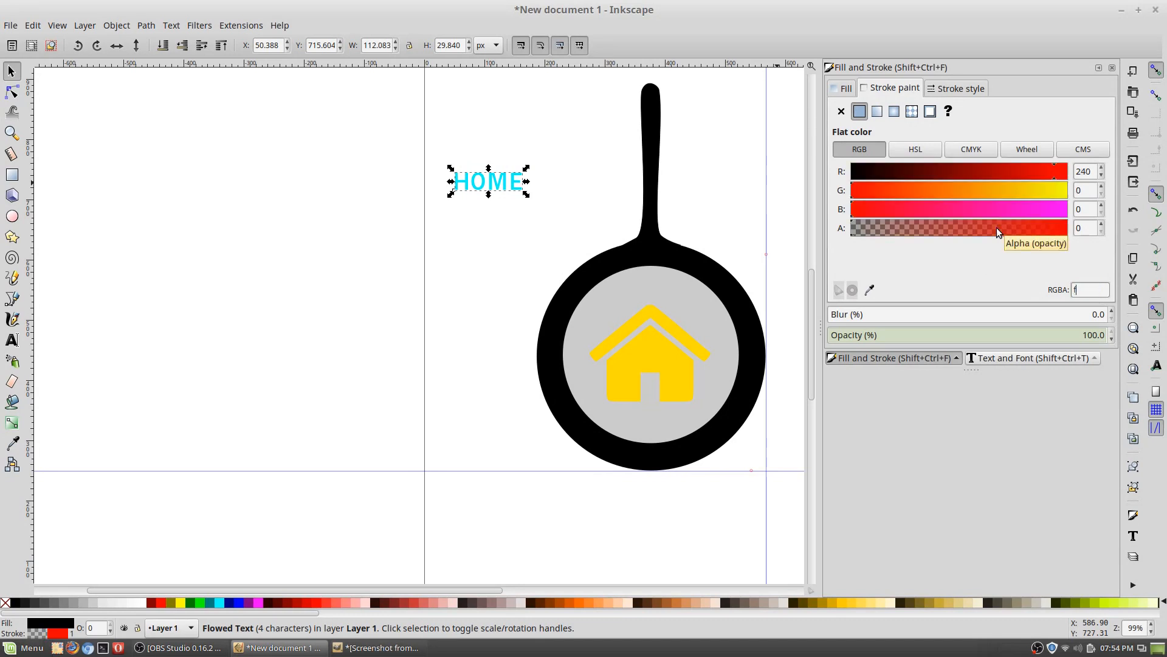
type("fdd00ff")
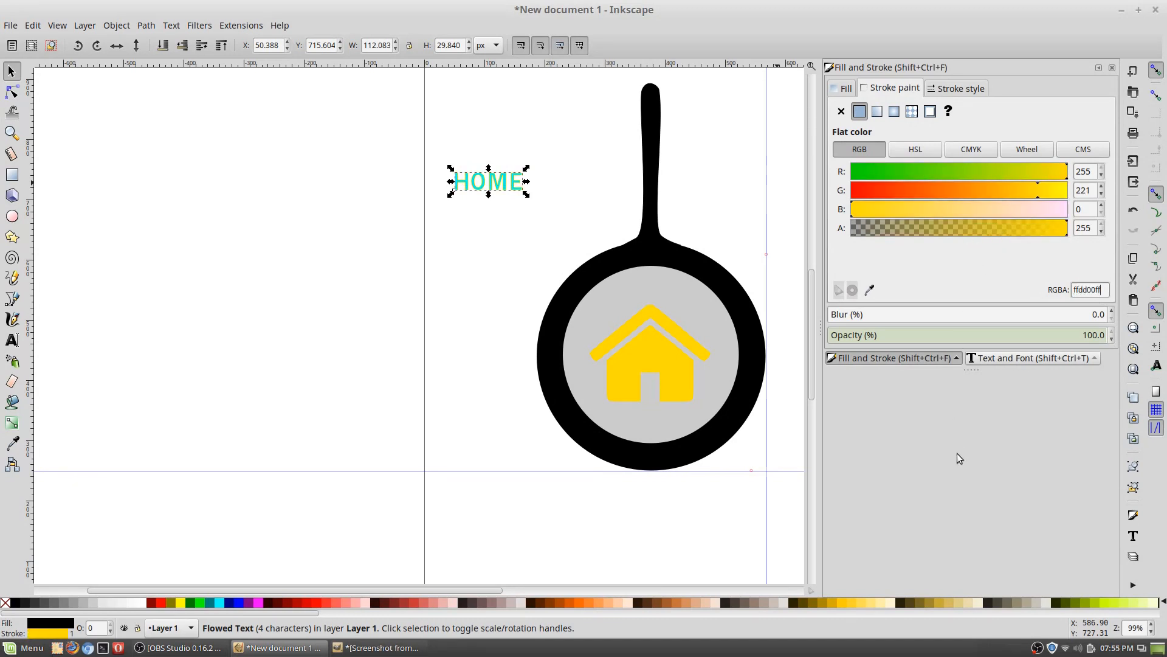
Step: Move the HOME lettering into the pan's grey inner circle, centred just above the house roof
left_click(497, 246)
left_click_drag(503, 190, 660, 305)
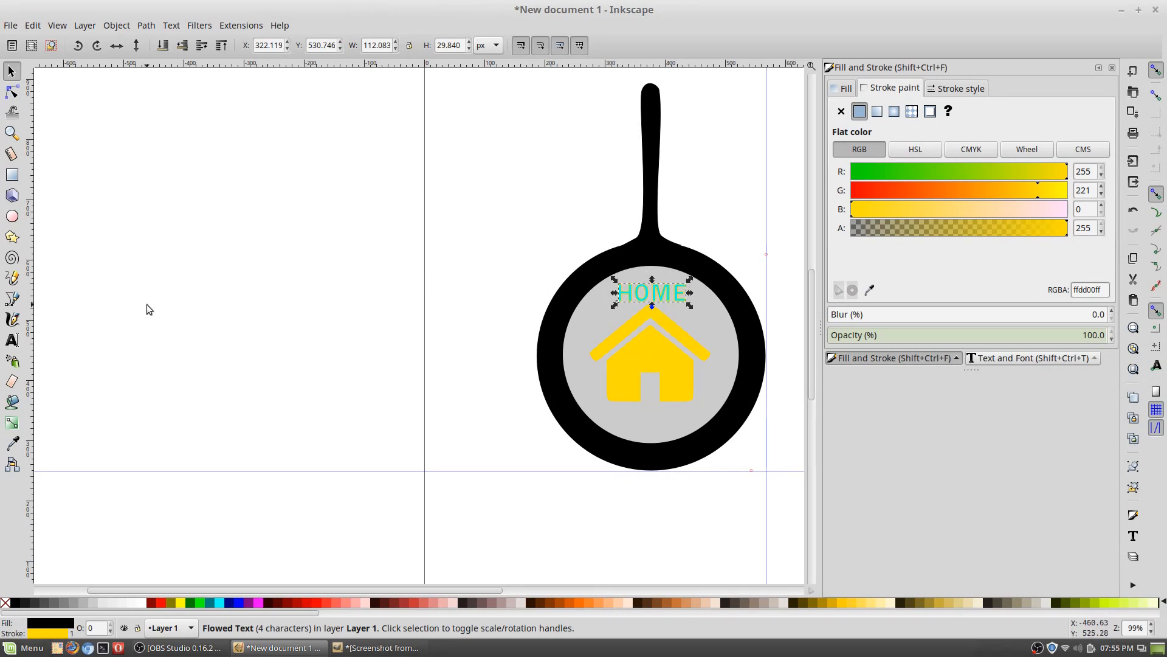
Step: Place a horizontal guide across the upper part of the pan's inner circle, just above the HOME lettering
left_click(11, 299)
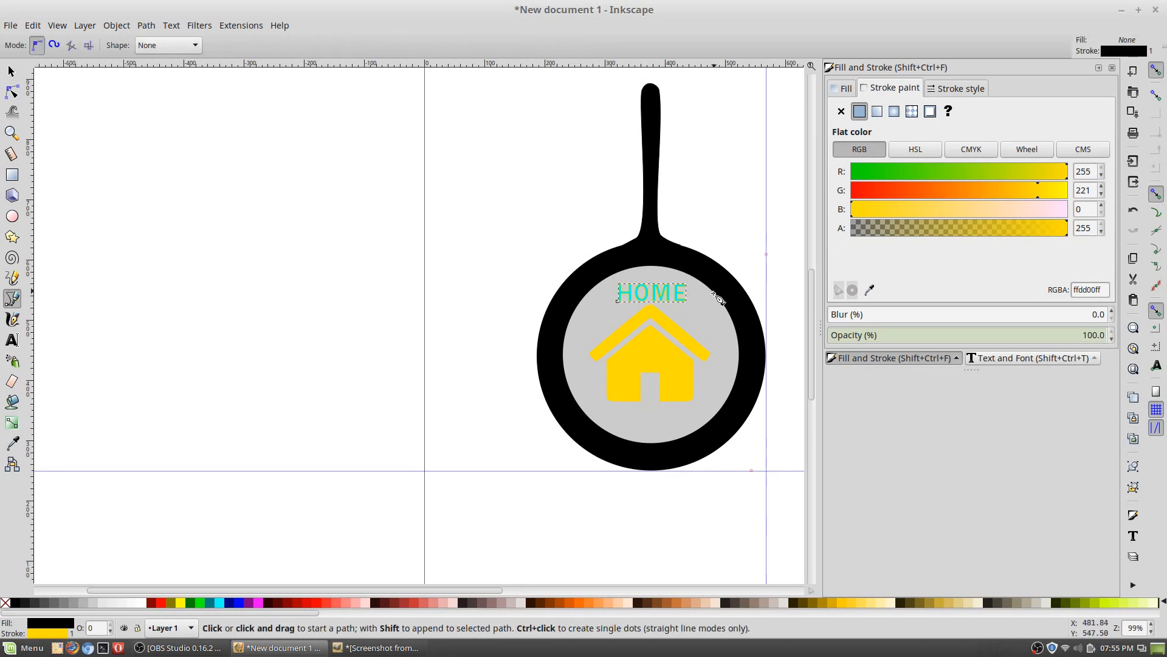
scroll(523, 350, "down", 2)
left_click_drag(467, 318, 343, 393)
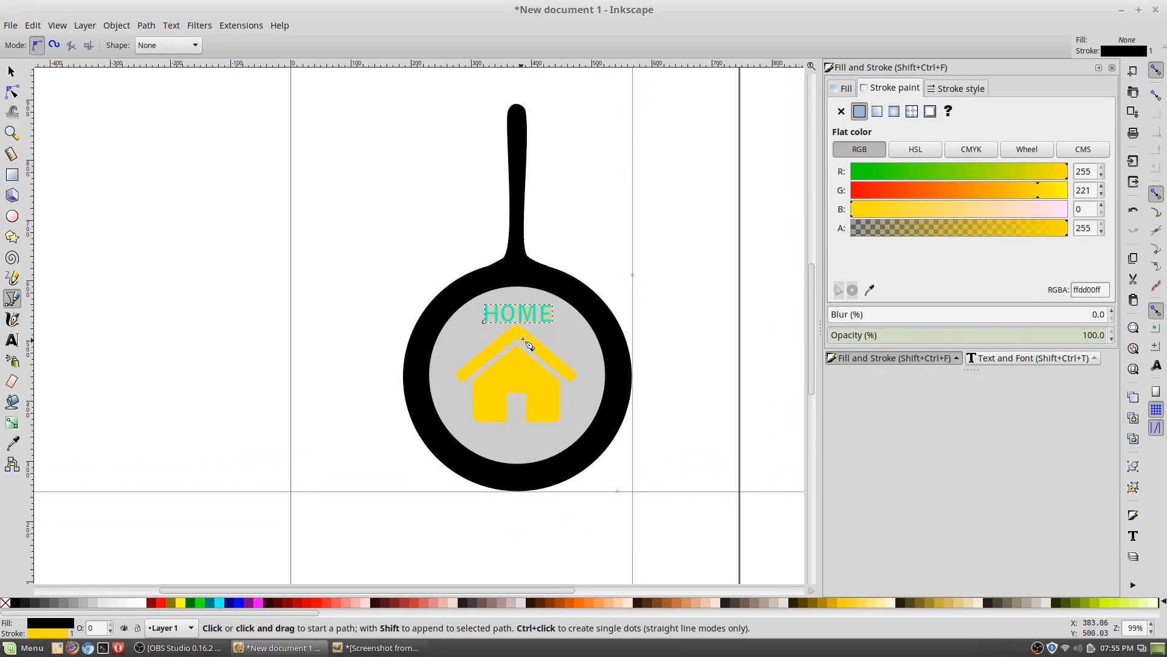
scroll(524, 337, "up", 2)
scroll(524, 337, "up", 2)
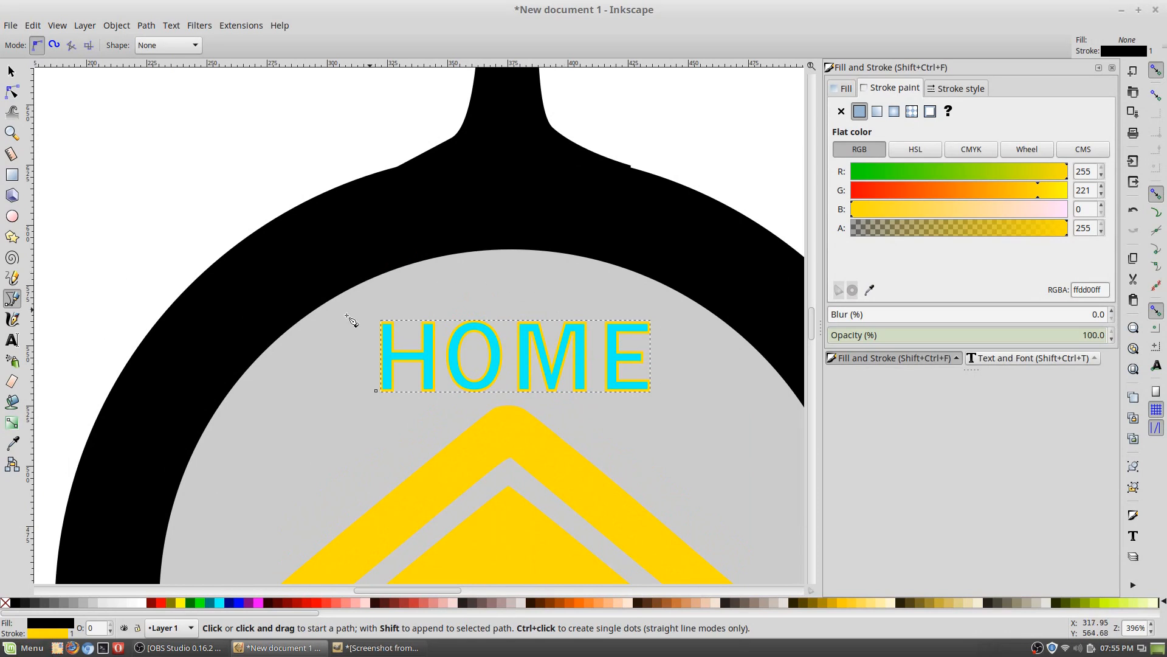
left_click_drag(549, 65, 556, 295)
left_click(557, 295)
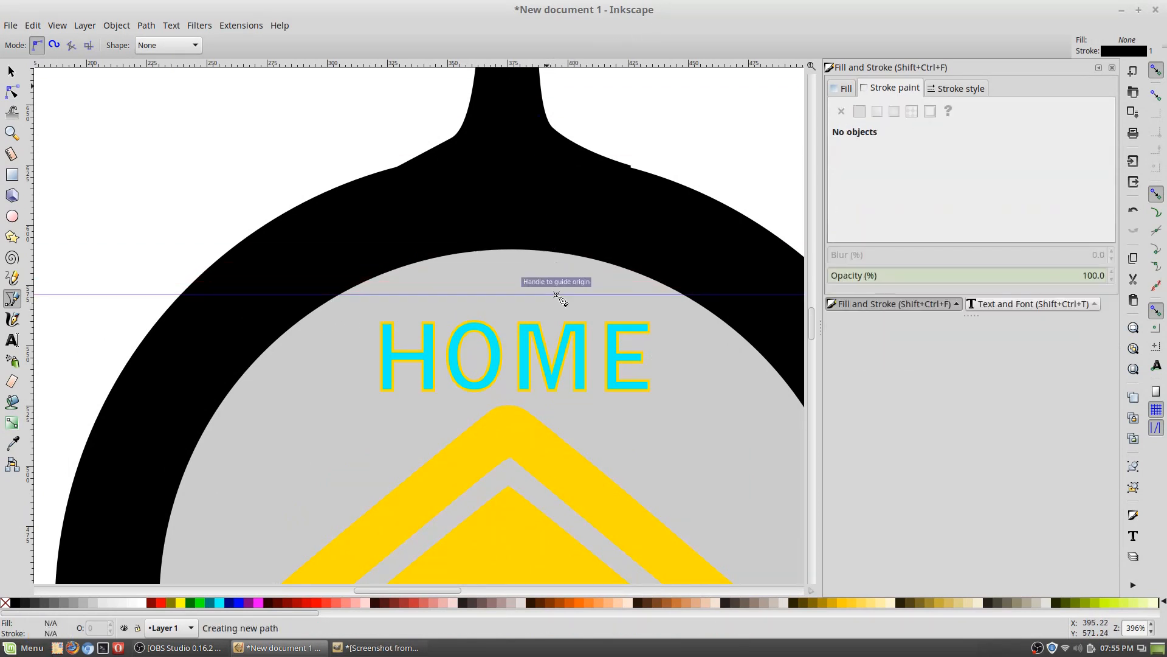
key("Escape")
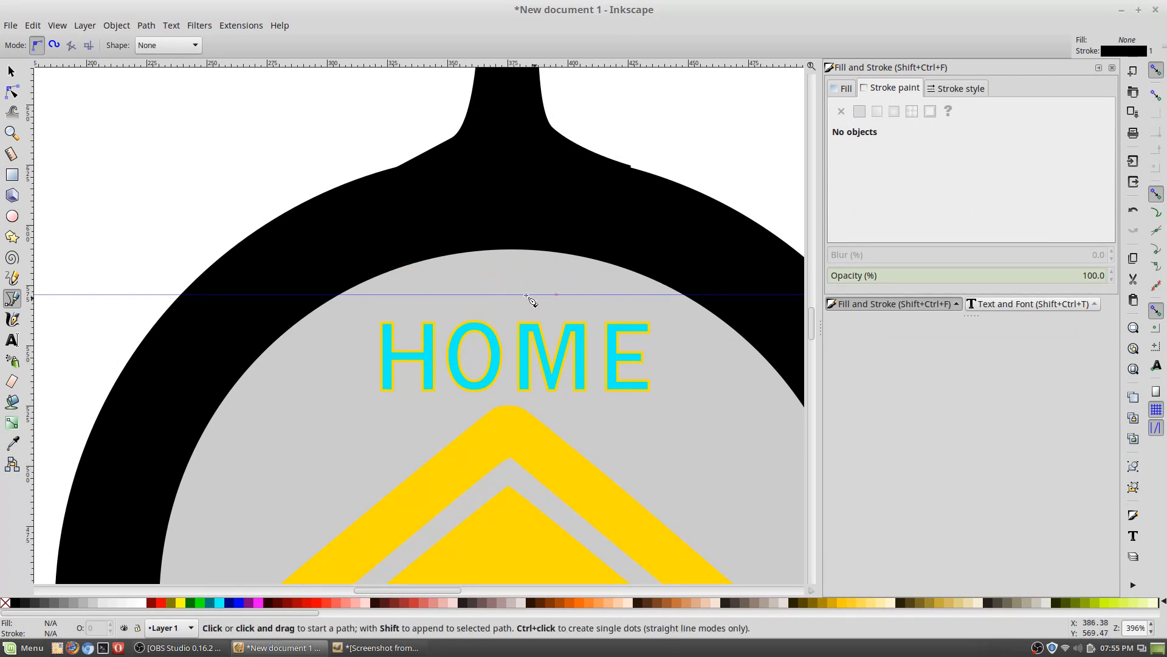
Step: Draw a curved path along the inner circle's upper edge between its two crossings with the horizontal guide
left_click(338, 294)
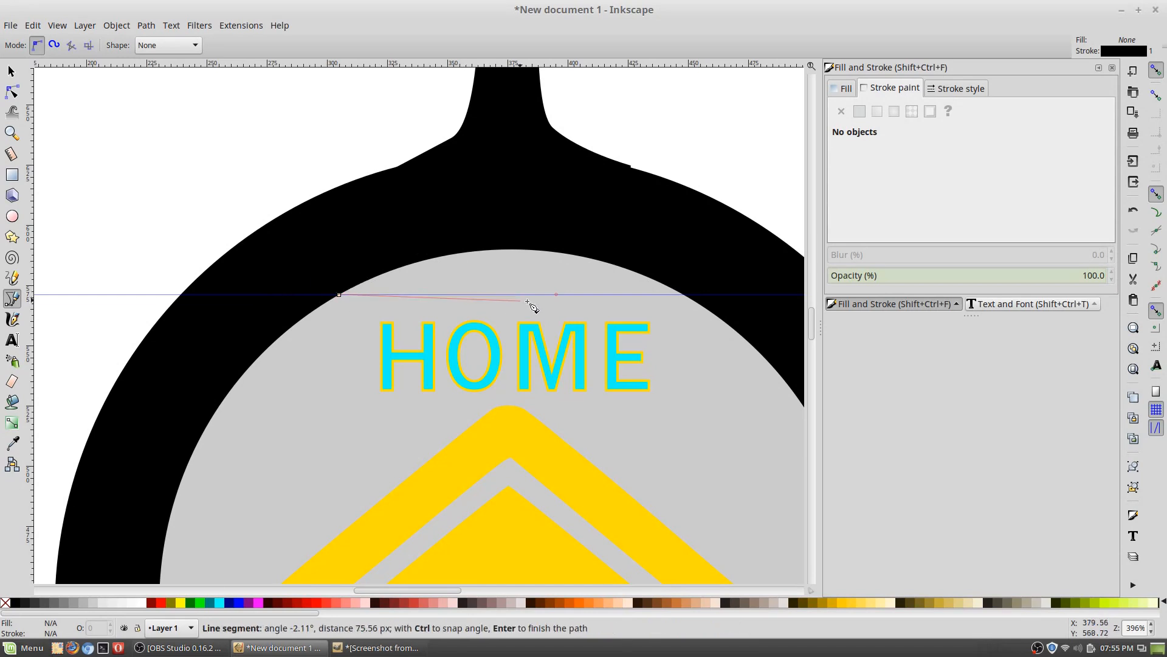
left_click_drag(682, 295, 865, 400)
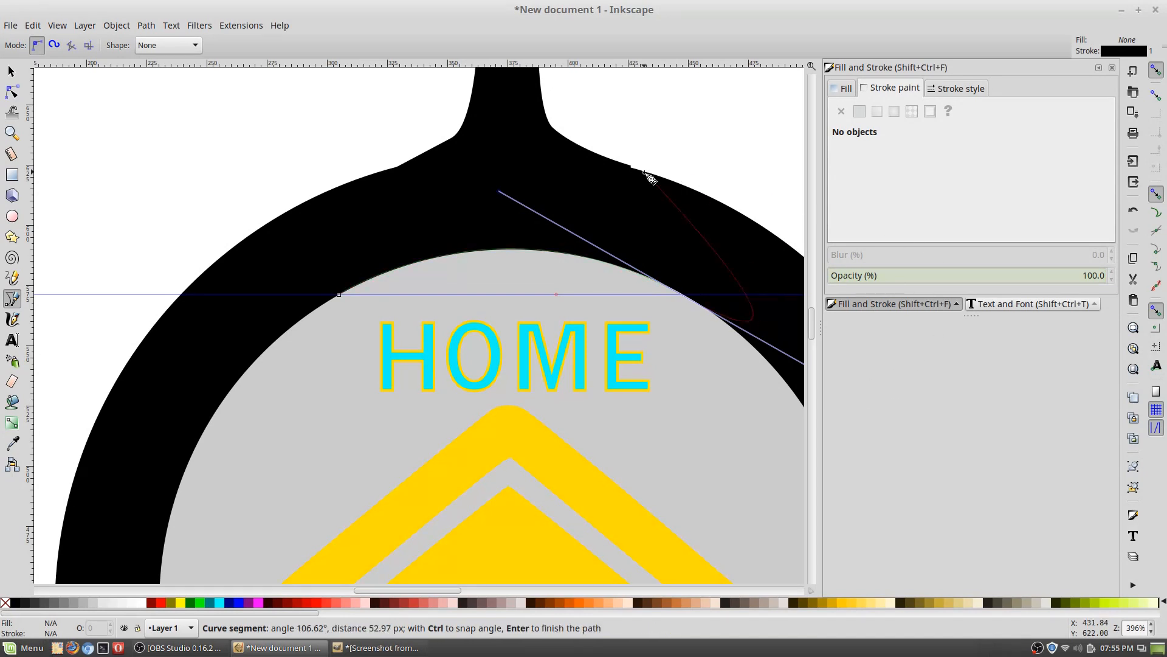
left_click(692, 174)
key("Return")
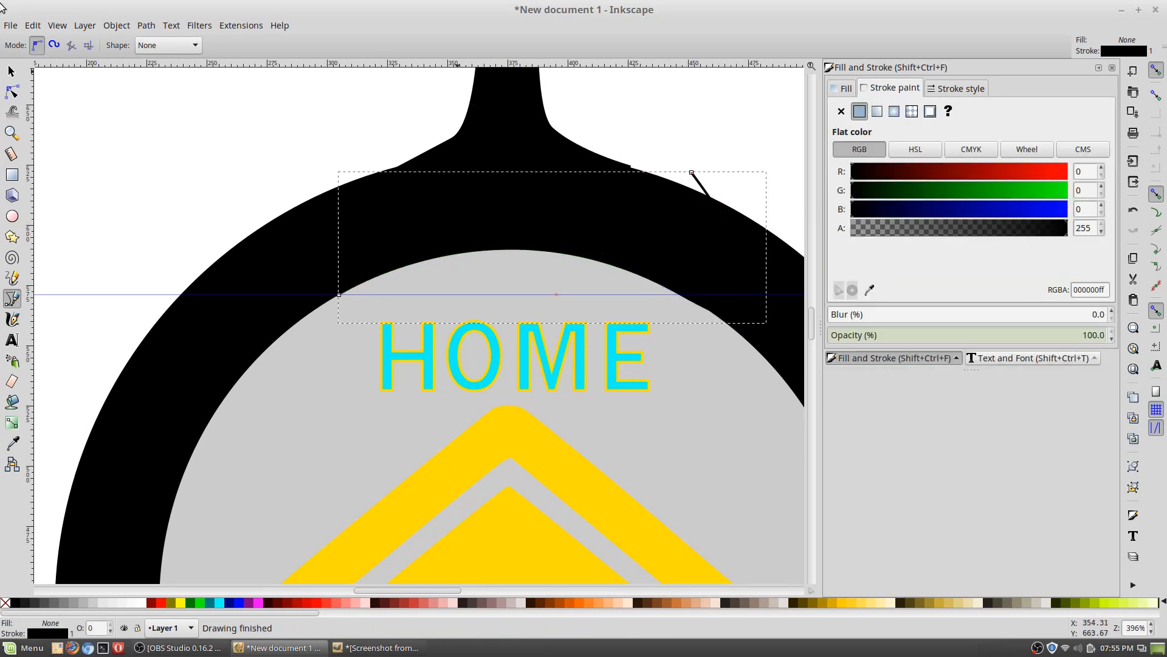
Step: Delete the stray end node outside the pan so that only the arc of the new path remains
left_click(11, 91)
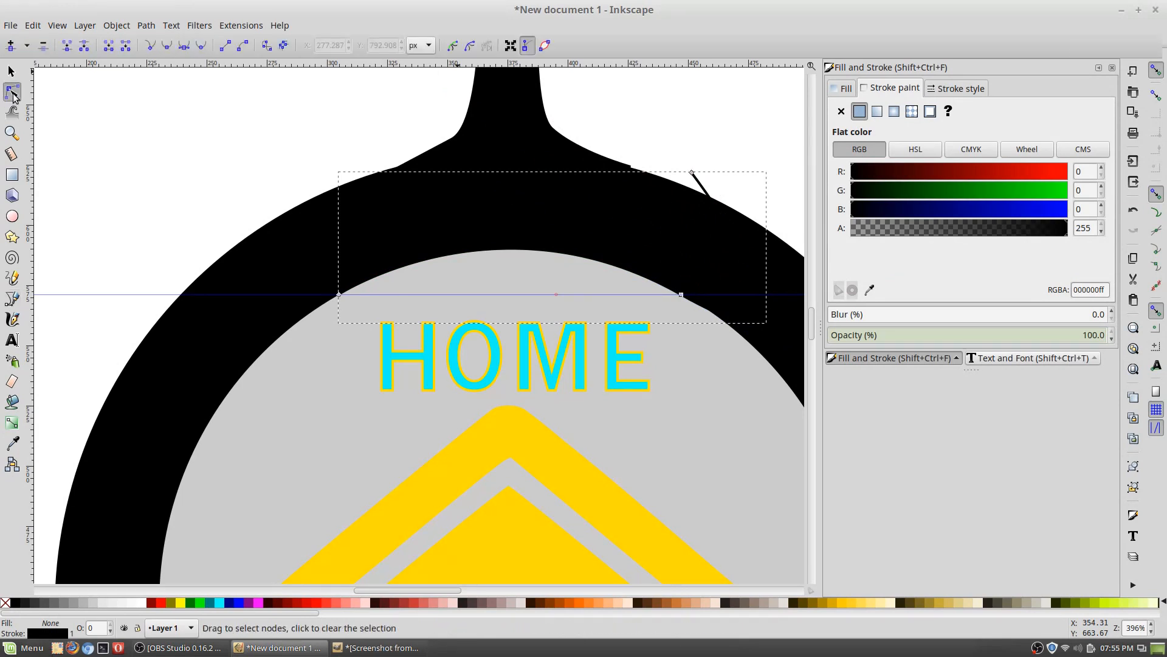
left_click(692, 173)
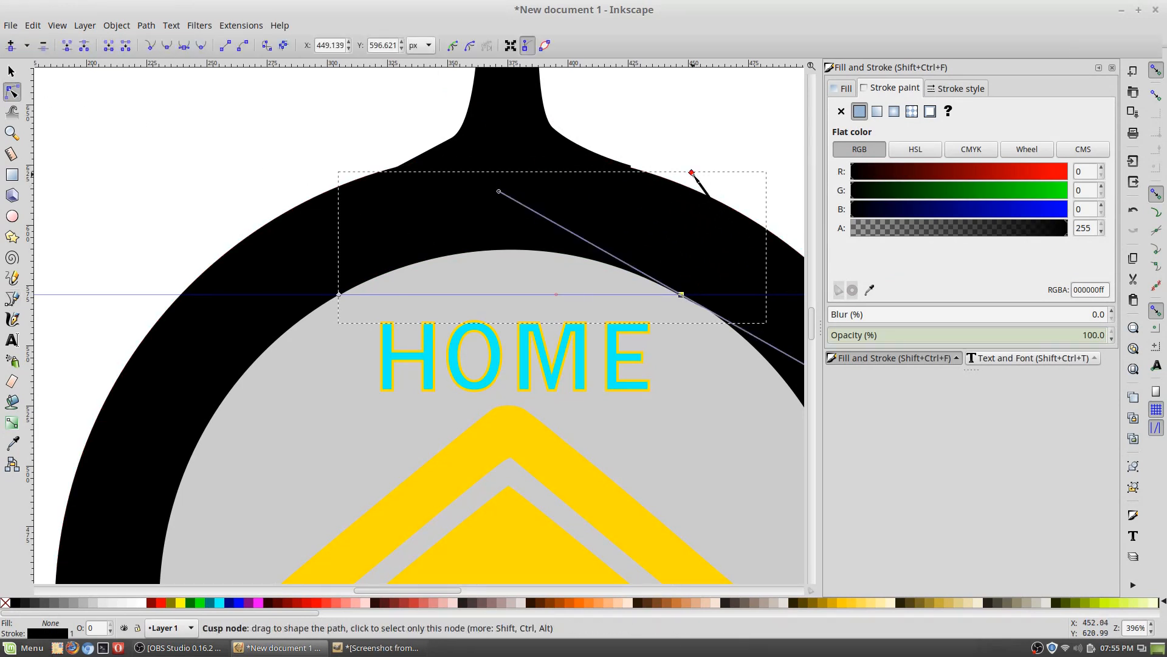
key("Delete")
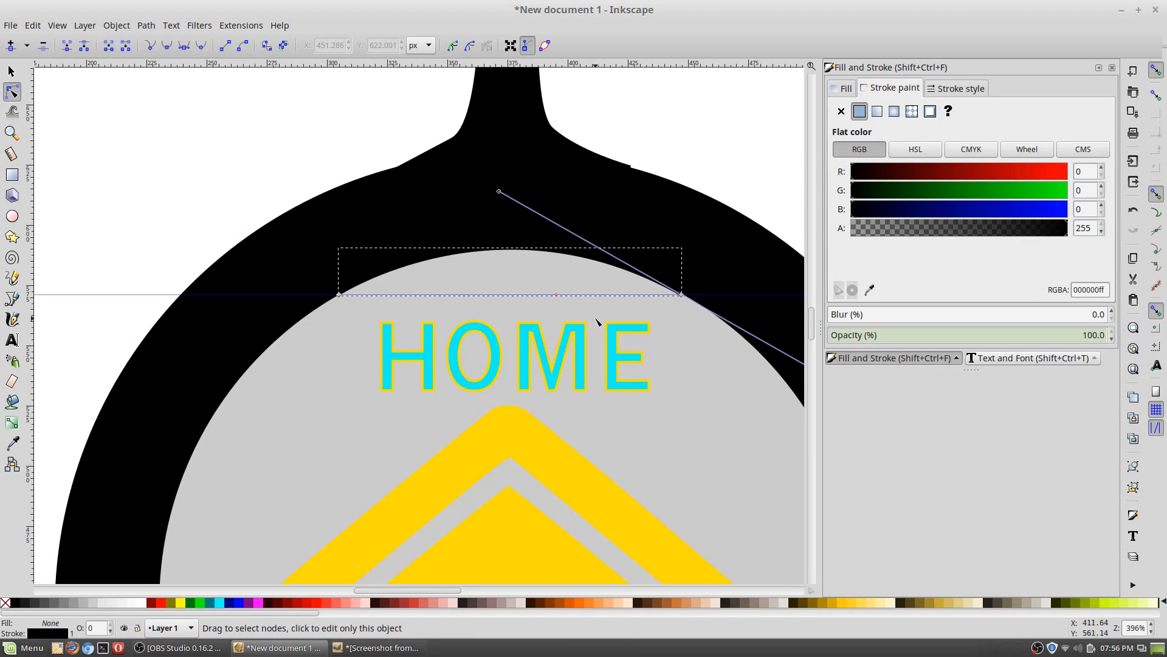
Step: Select the arc together with the HOME lettering and put the text on that path
left_click(11, 71)
left_click(496, 365, "shift")
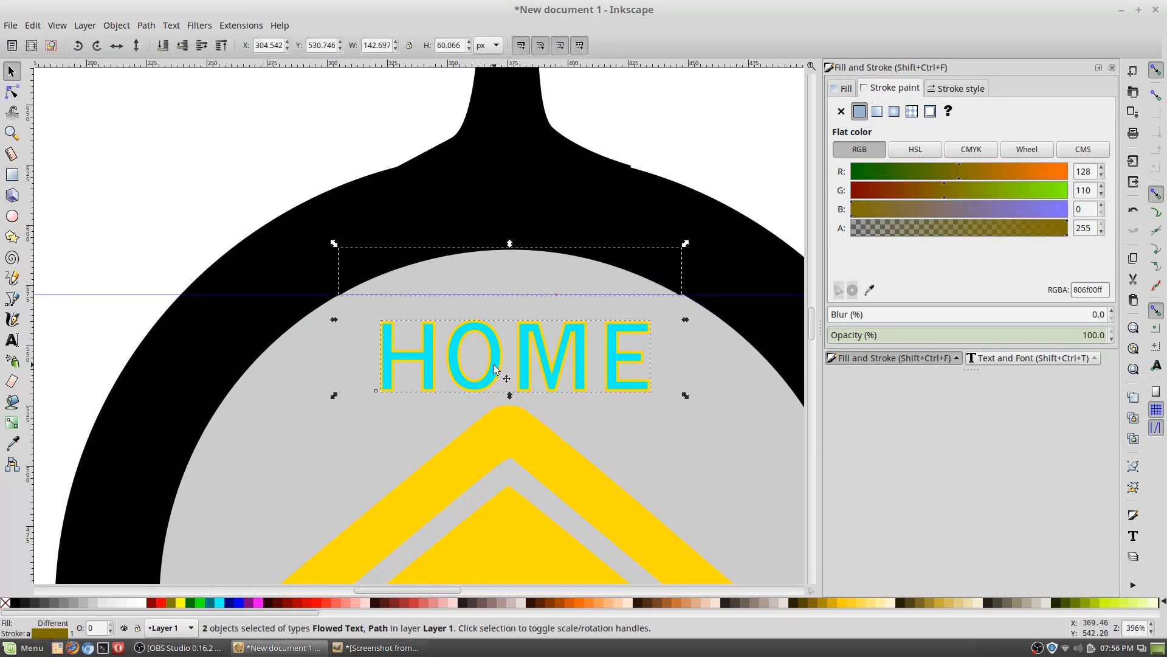
scroll(474, 363, "down", 1, "ctrl")
scroll(474, 364, "down", 2, "ctrl")
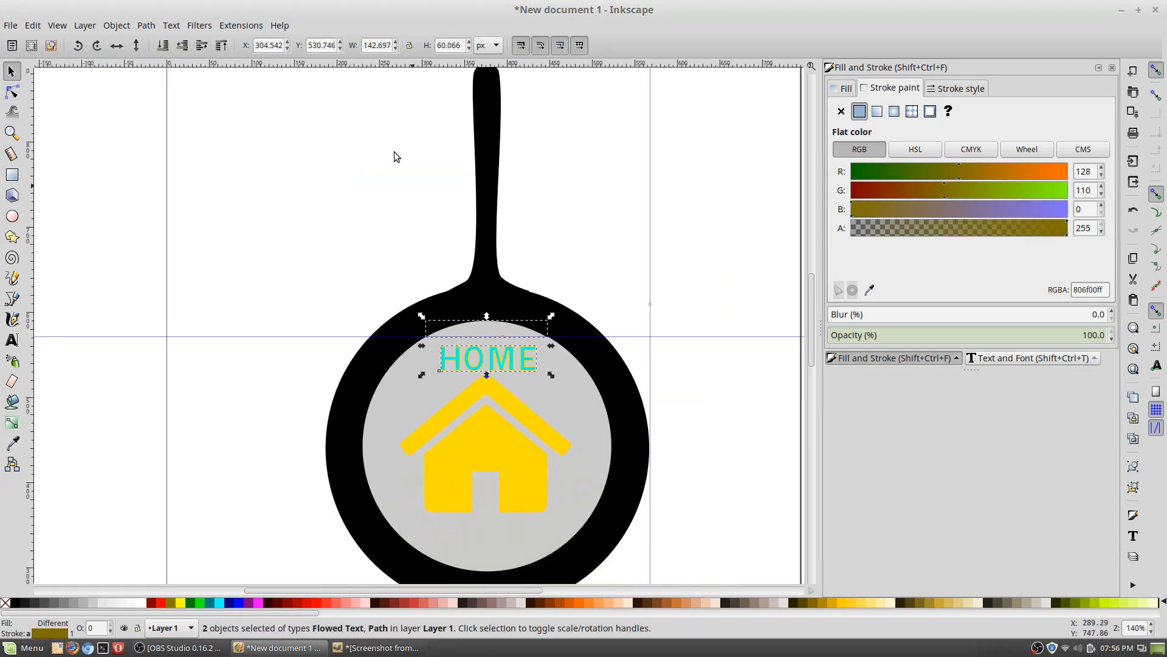
left_click(176, 25)
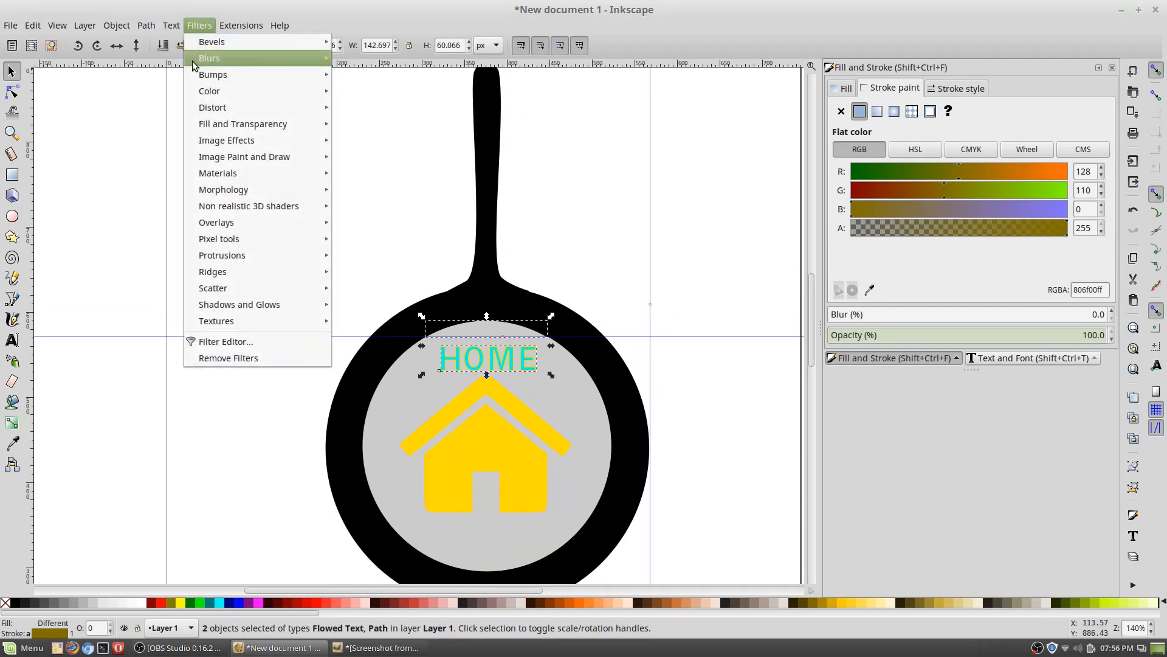
left_click(188, 96)
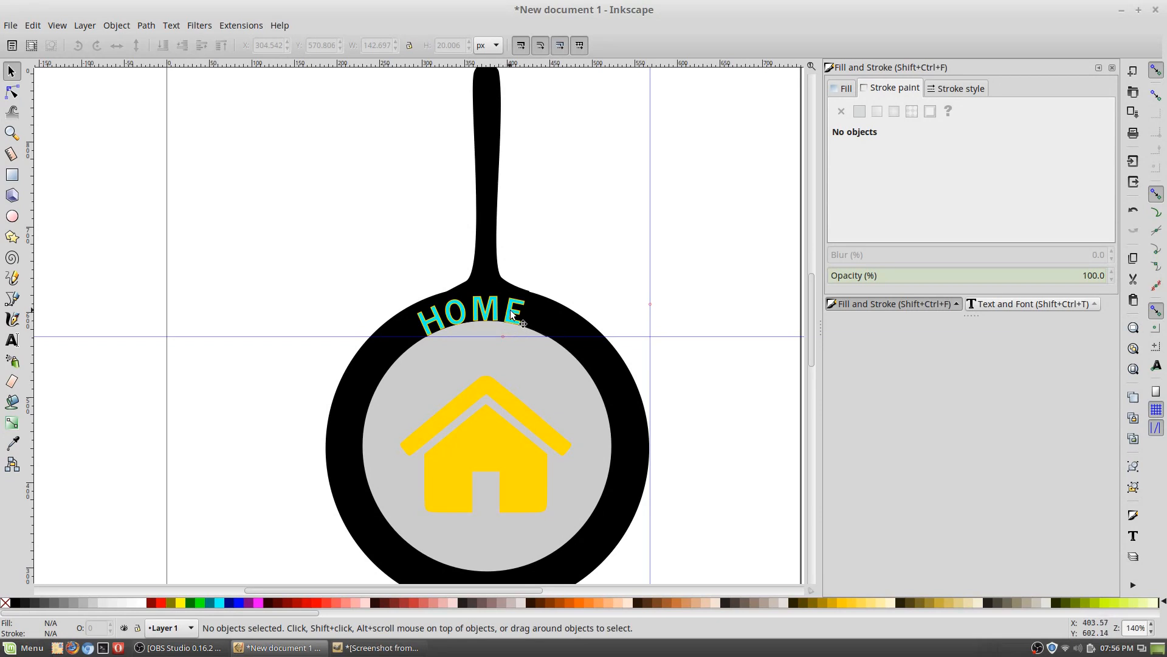
Step: Move the curved HOME lettering down inside the grey circle and rotate it clockwise until it sits level above the house
left_click_drag(512, 309, 527, 342)
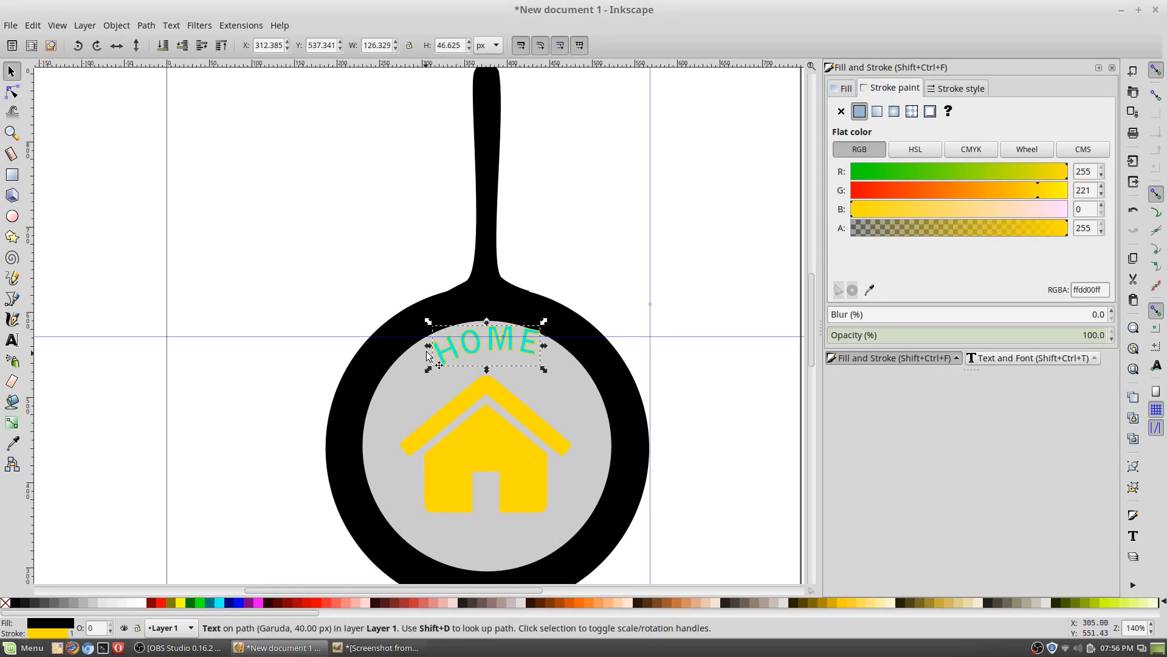
left_click(452, 354)
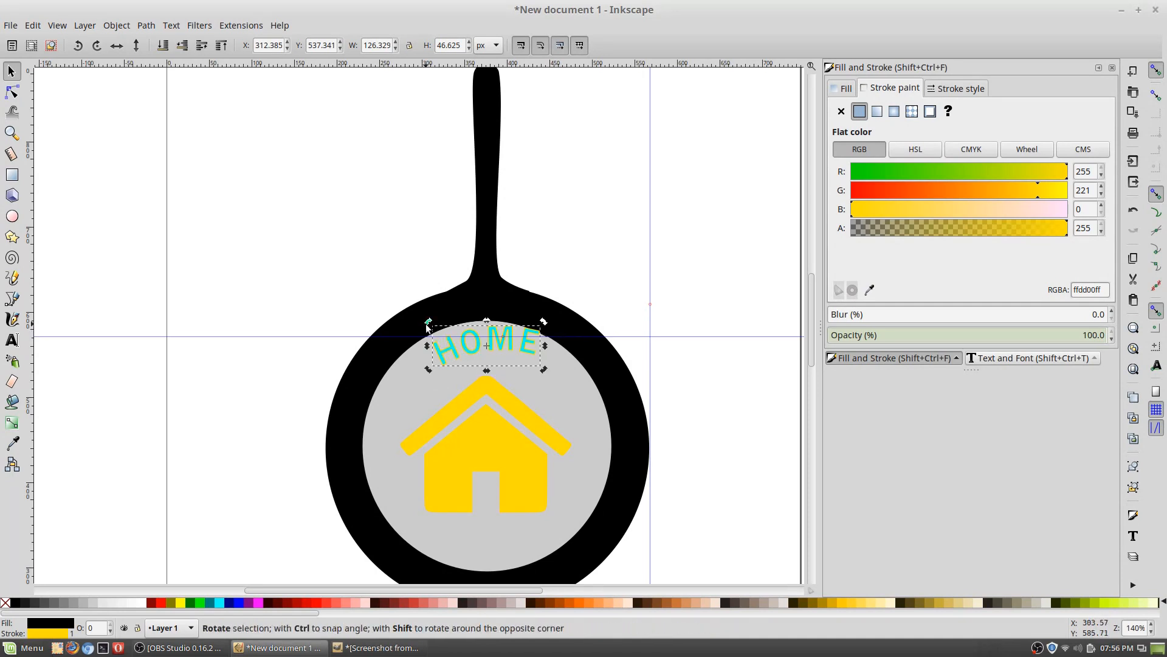
left_click_drag(428, 325, 481, 339)
scroll(605, 267, "down", 3)
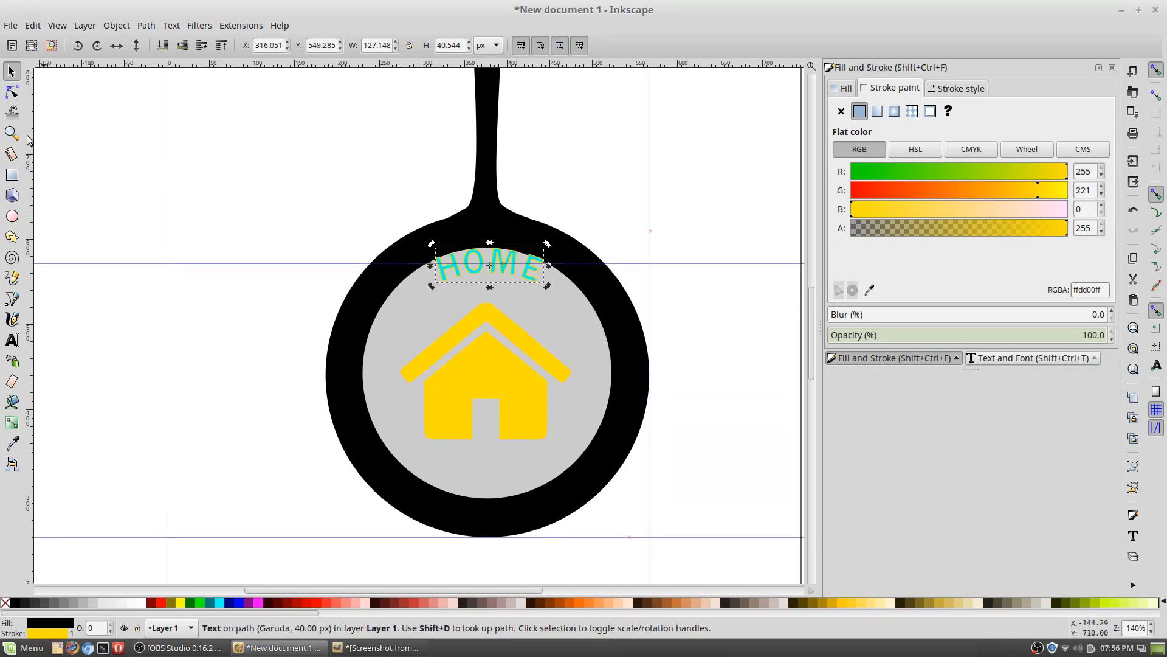
left_click(12, 340)
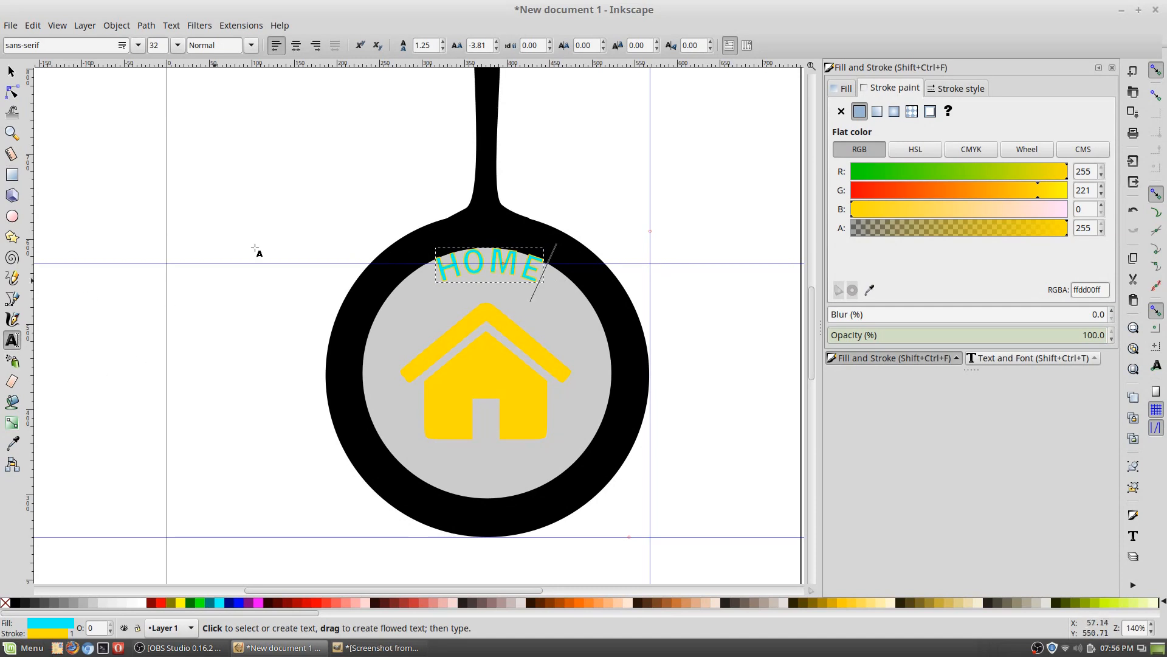
mouse_move(228, 179)
left_mouse_down()
mouse_move(360, 226)
mouse_move(384, 224)
left_mouse_up()
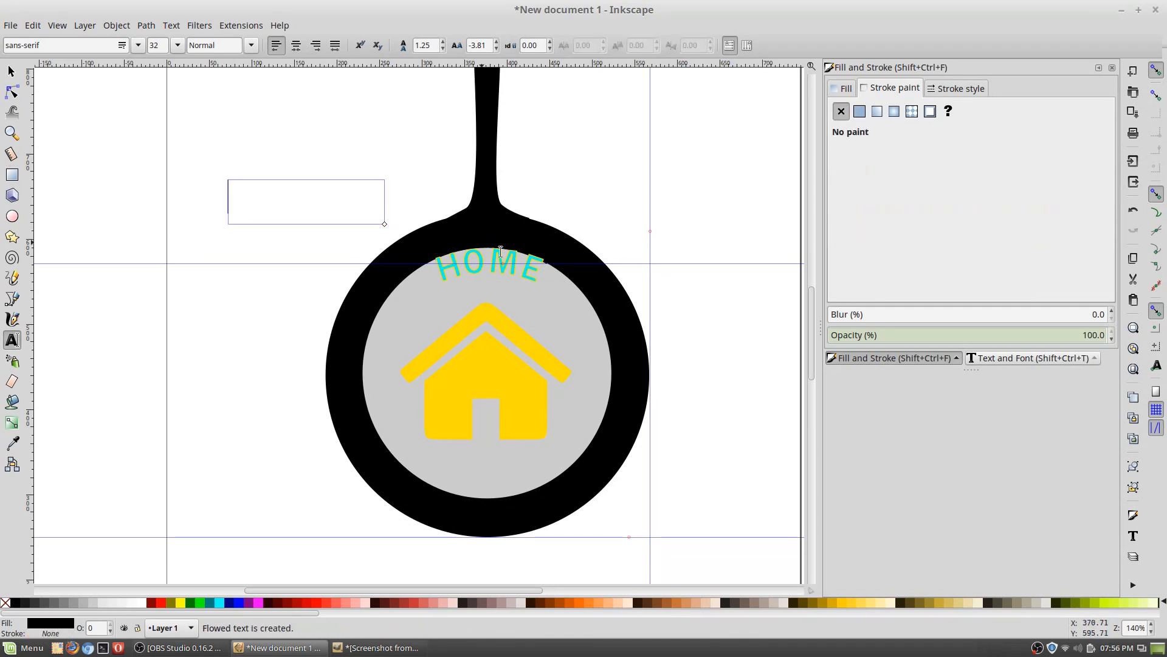
type("COOKING")
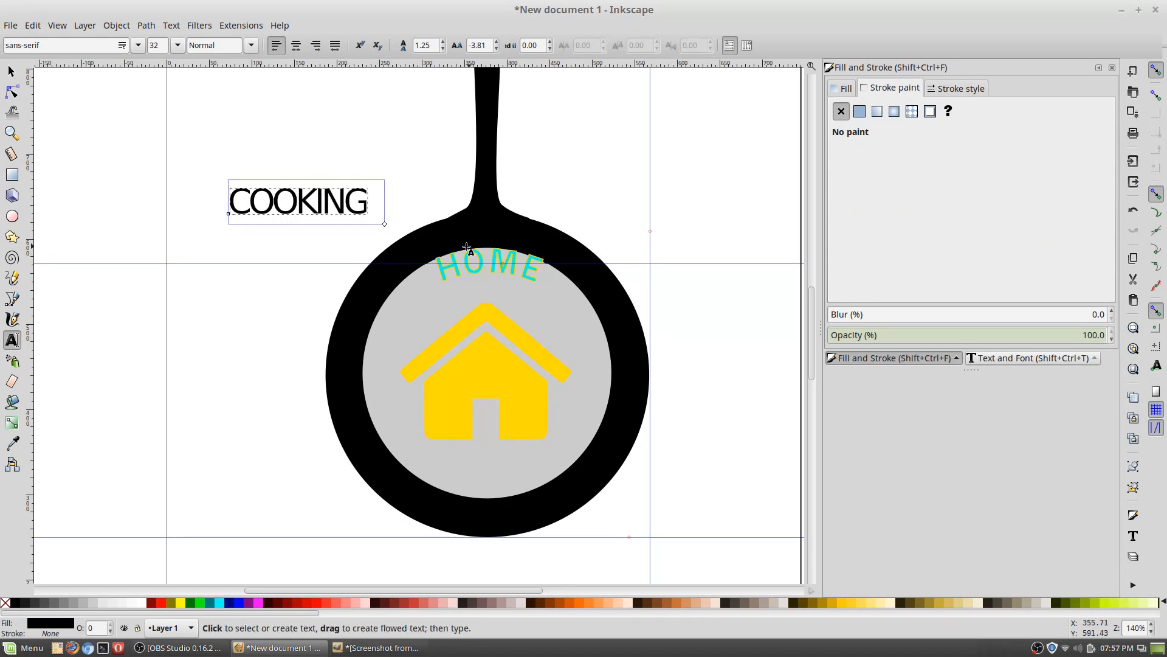
left_click_drag(234, 197, 382, 201)
left_click(430, 45)
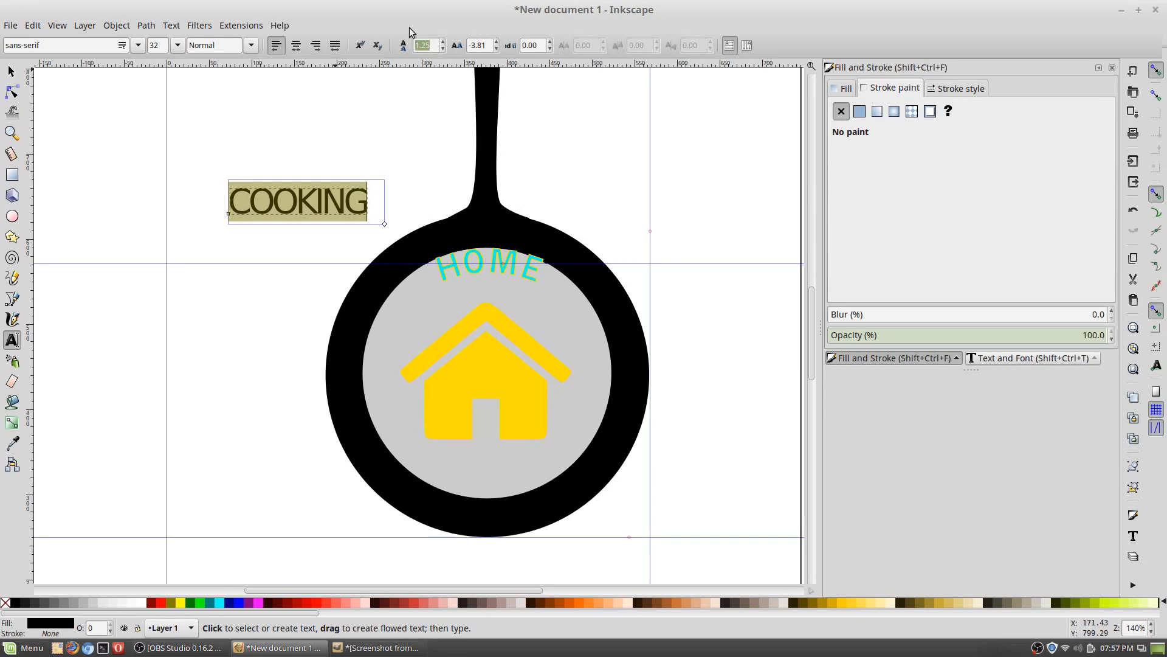
left_click_drag(488, 48, 470, 47)
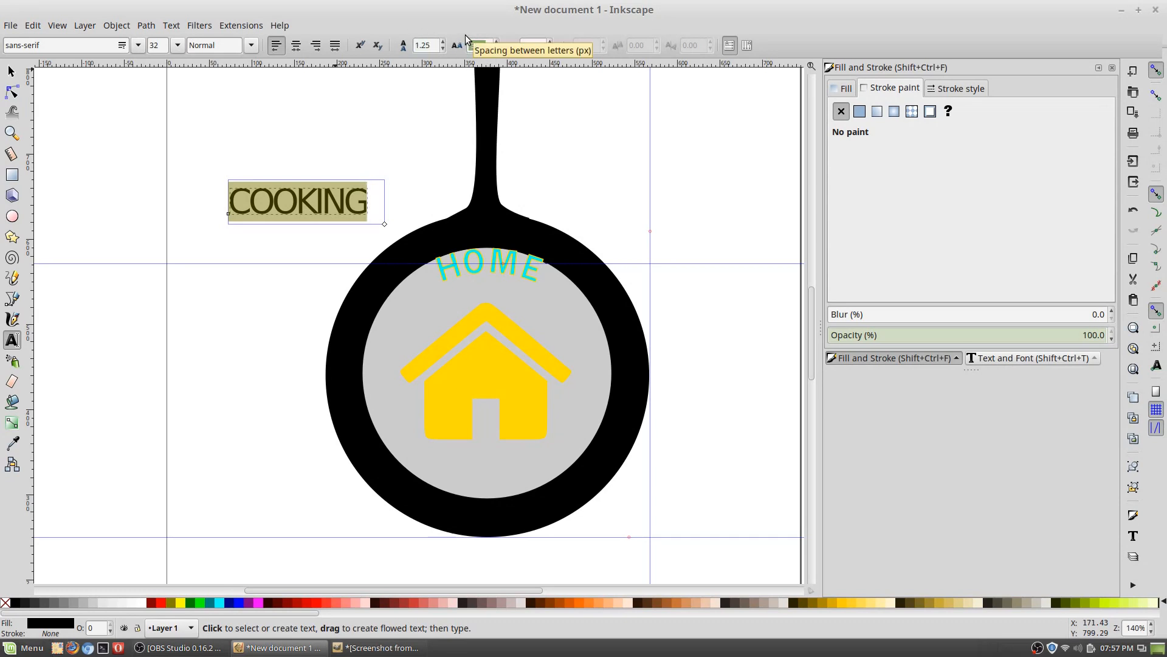
key("Delete")
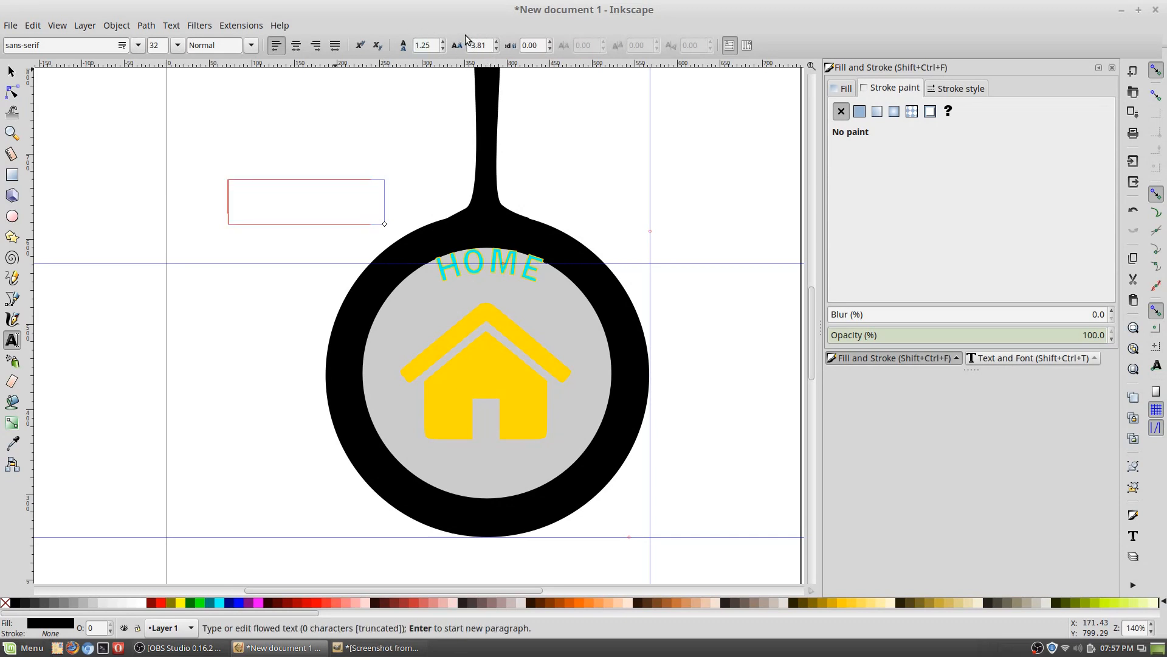
left_click(321, 202)
left_click(11, 71)
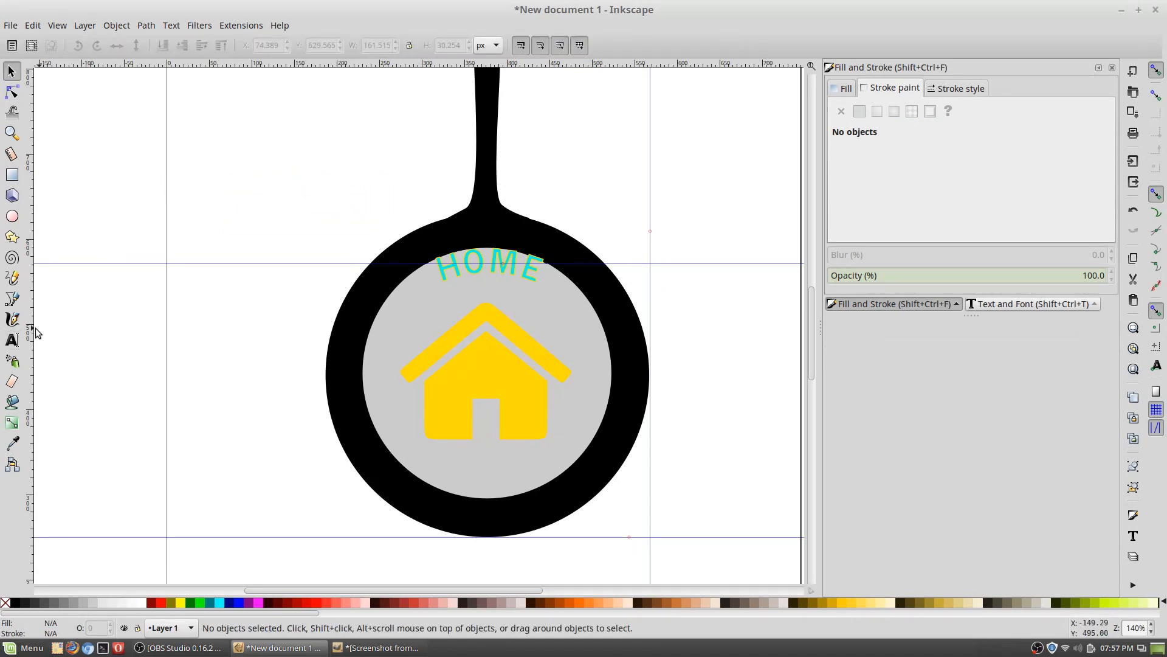
Step: Add a flowed text reading COOKING in the empty area beside the pan's handle
left_click(12, 339)
mouse_move(222, 134)
left_mouse_down()
mouse_move(248, 159)
mouse_move(375, 193)
mouse_move(441, 185)
left_mouse_up()
type("COOKING")
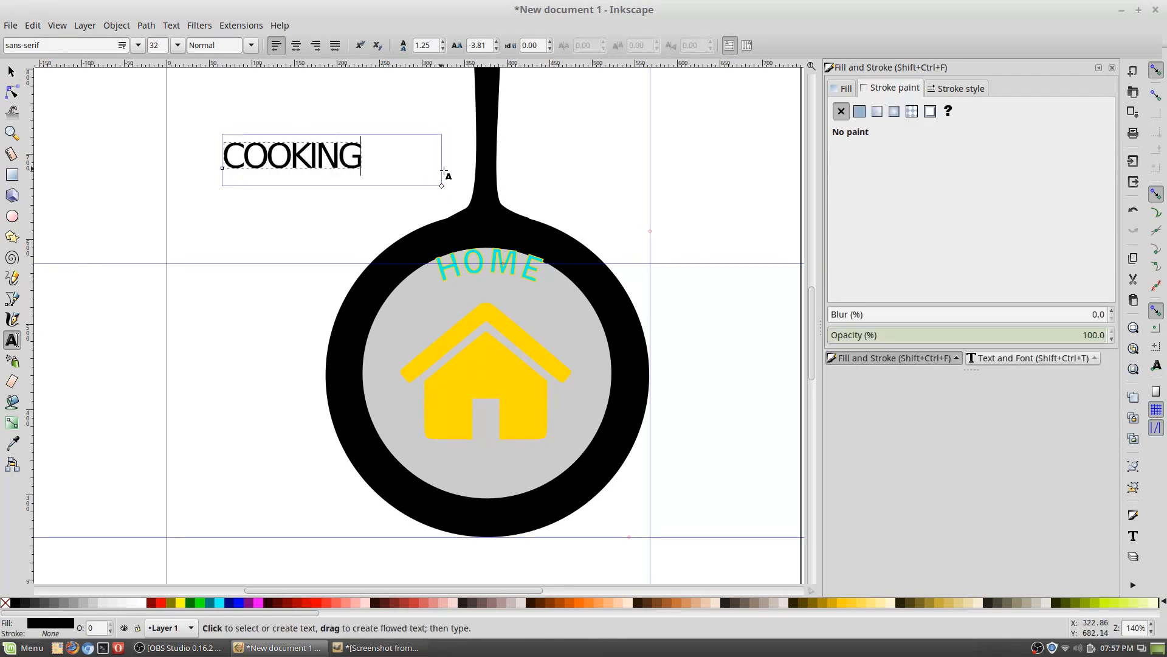
left_click(272, 199)
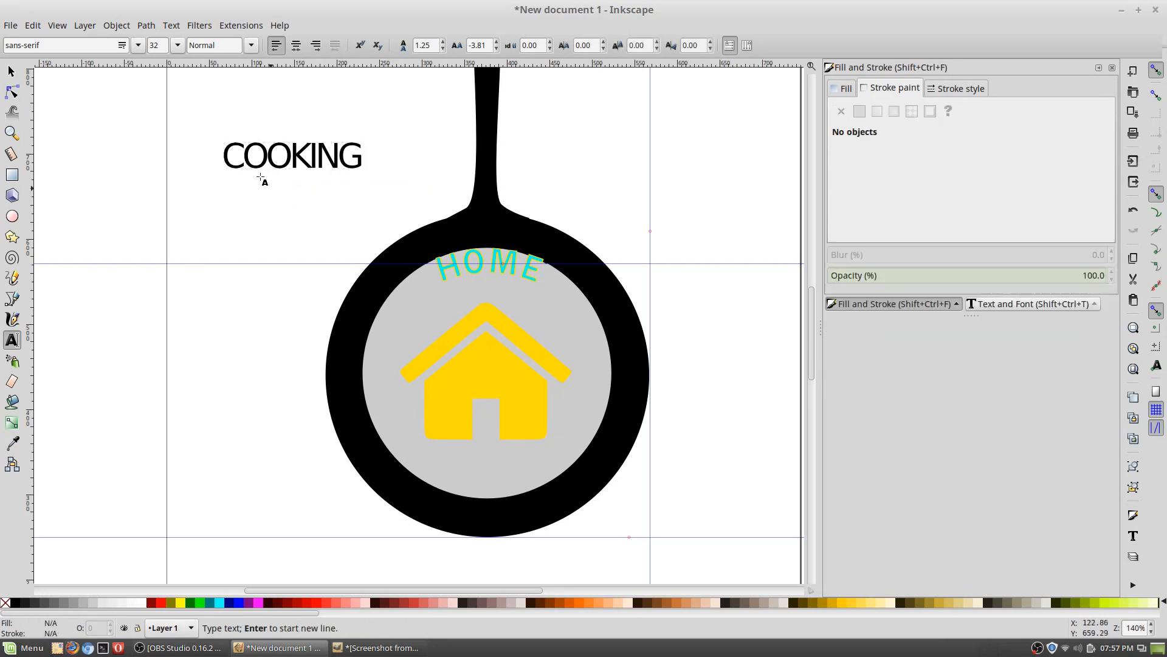
Step: Set the letter spacing of the COOKING text to 2
left_click(226, 152)
left_click_drag(226, 152, 380, 170)
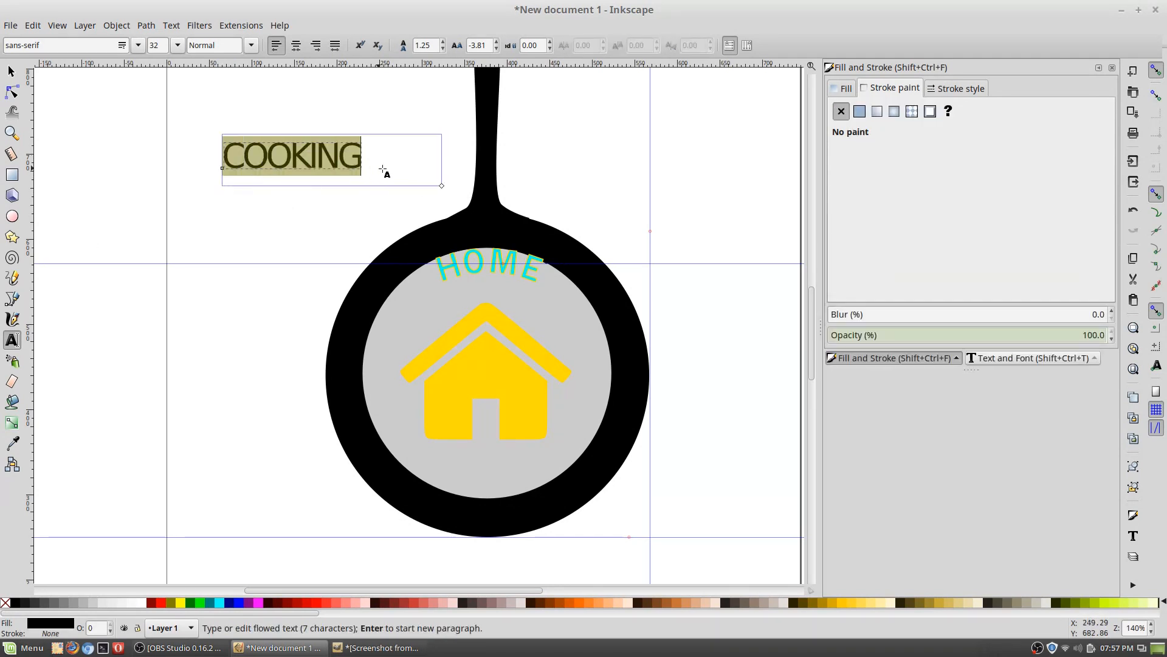
triple_click(480, 45)
type("2")
key("Return")
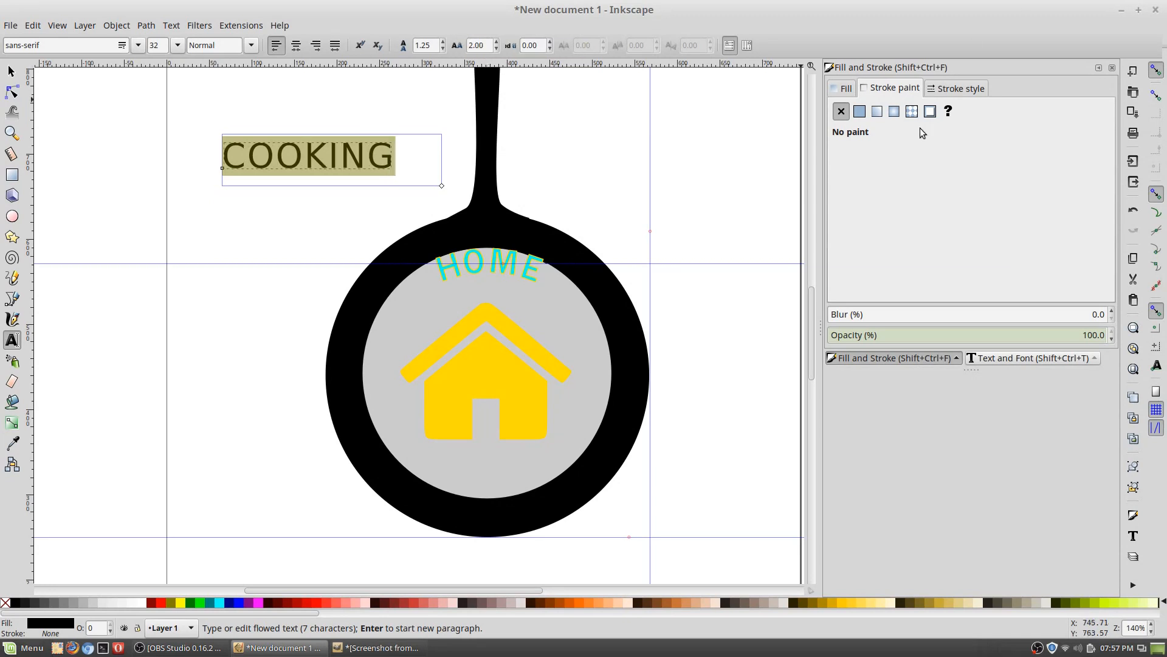
Step: Give the COOKING text a green fill, RGBA 00fb00ff, and a flat yellow outline, RGBA ffdd00ff
left_click(876, 359)
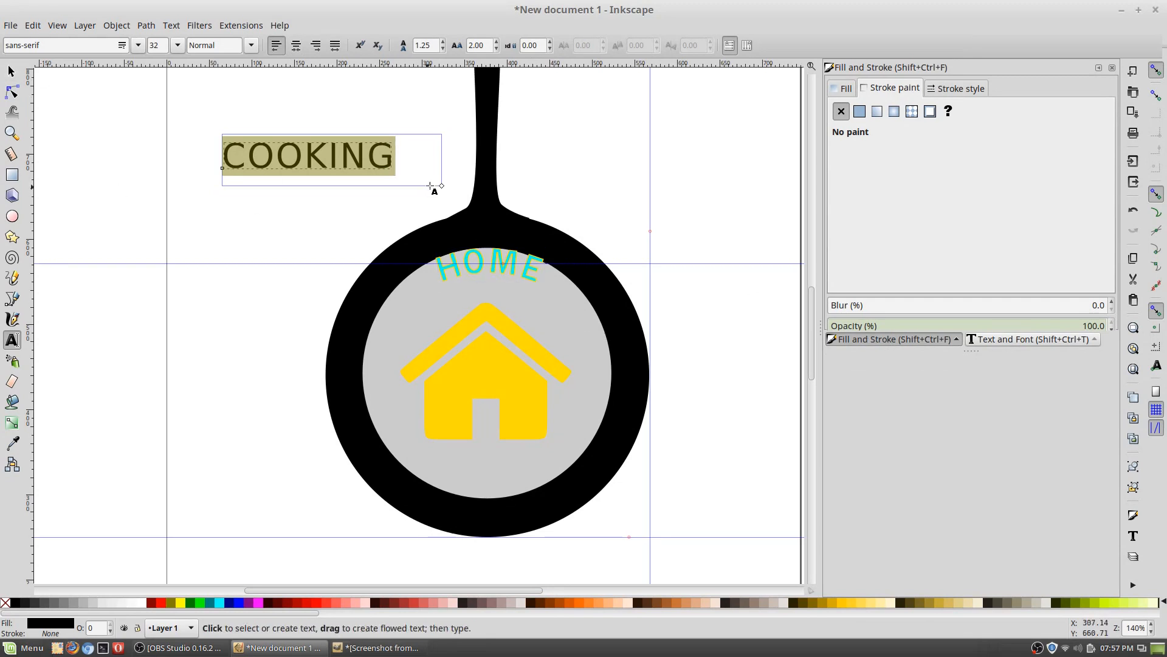
left_click(847, 89)
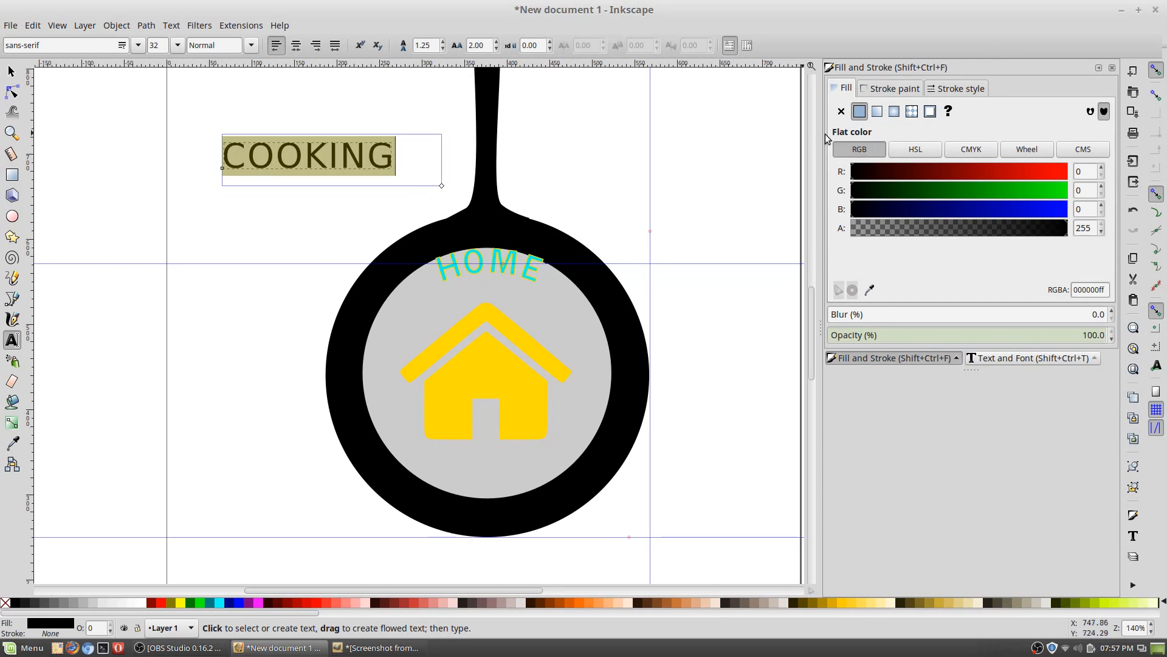
left_click(1064, 189)
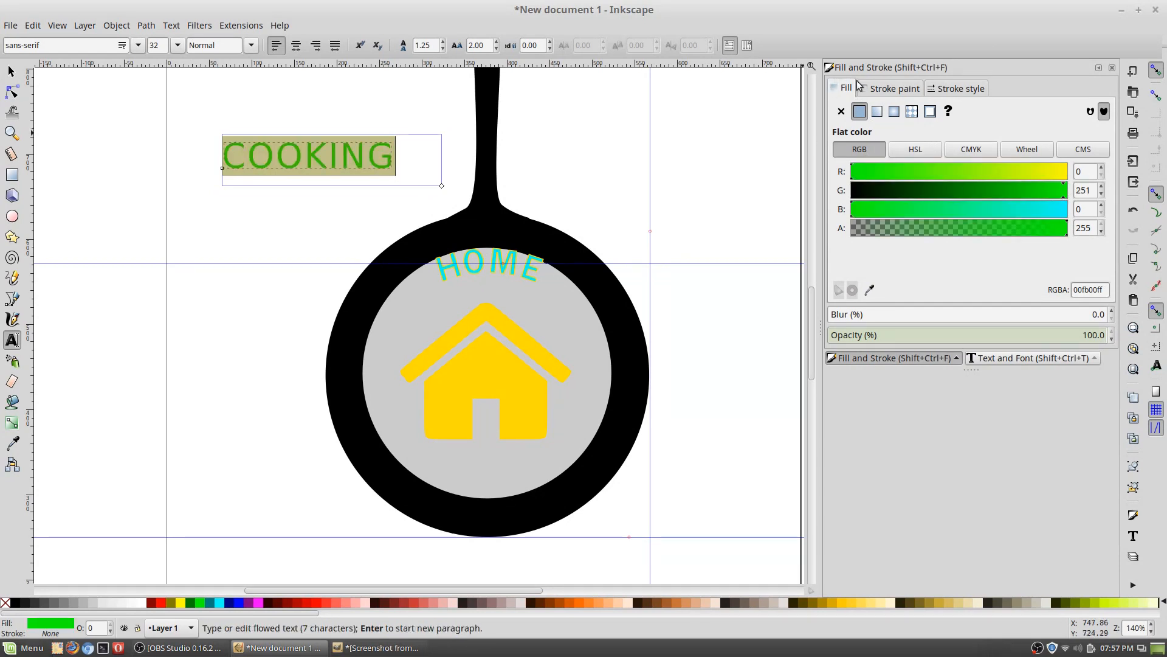
left_click(891, 88)
left_click(859, 111)
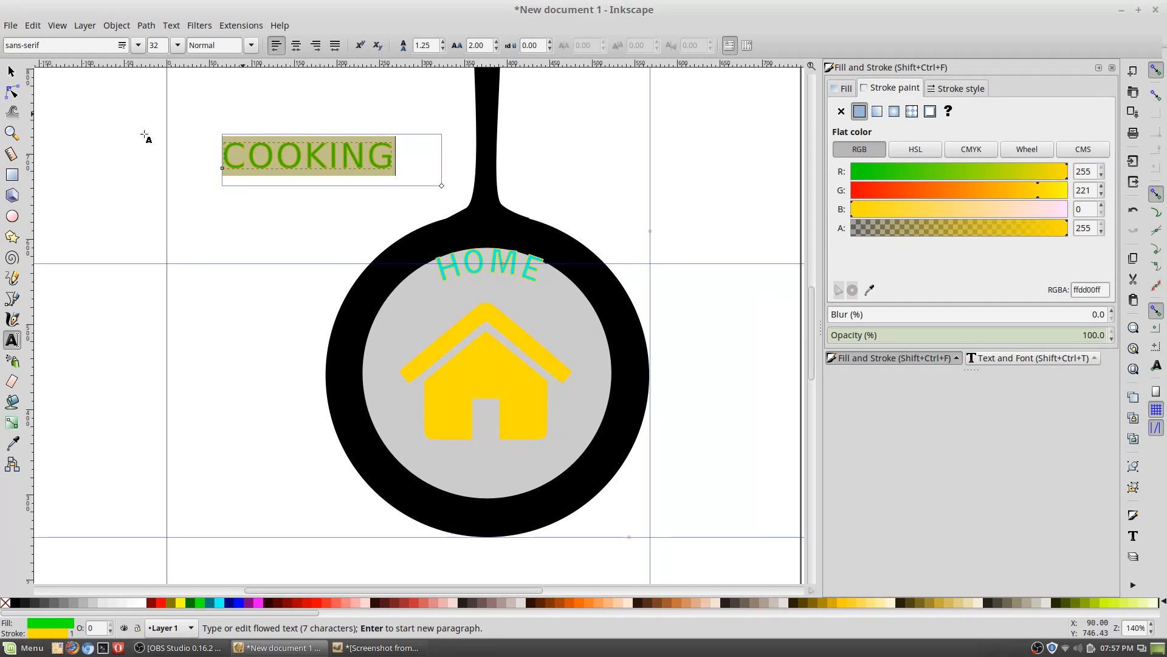
Step: Move the COOKING lettering into the grey circle, directly beneath the house
left_click(11, 72)
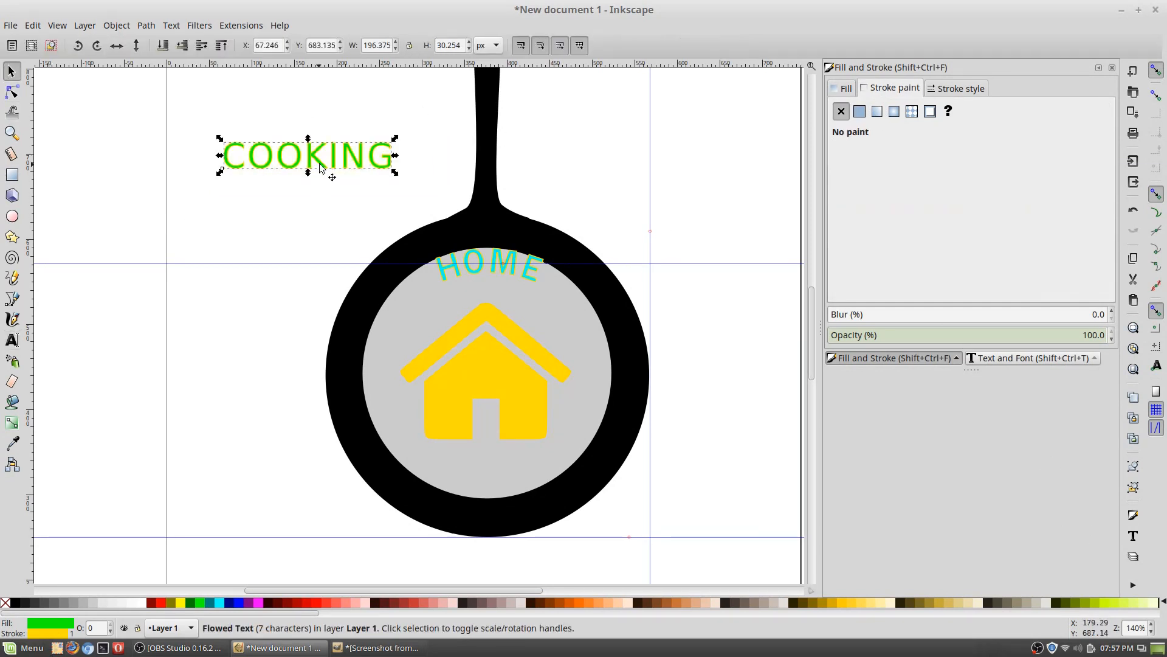
left_click_drag(321, 170, 498, 454)
scroll(626, 336, "down", 4)
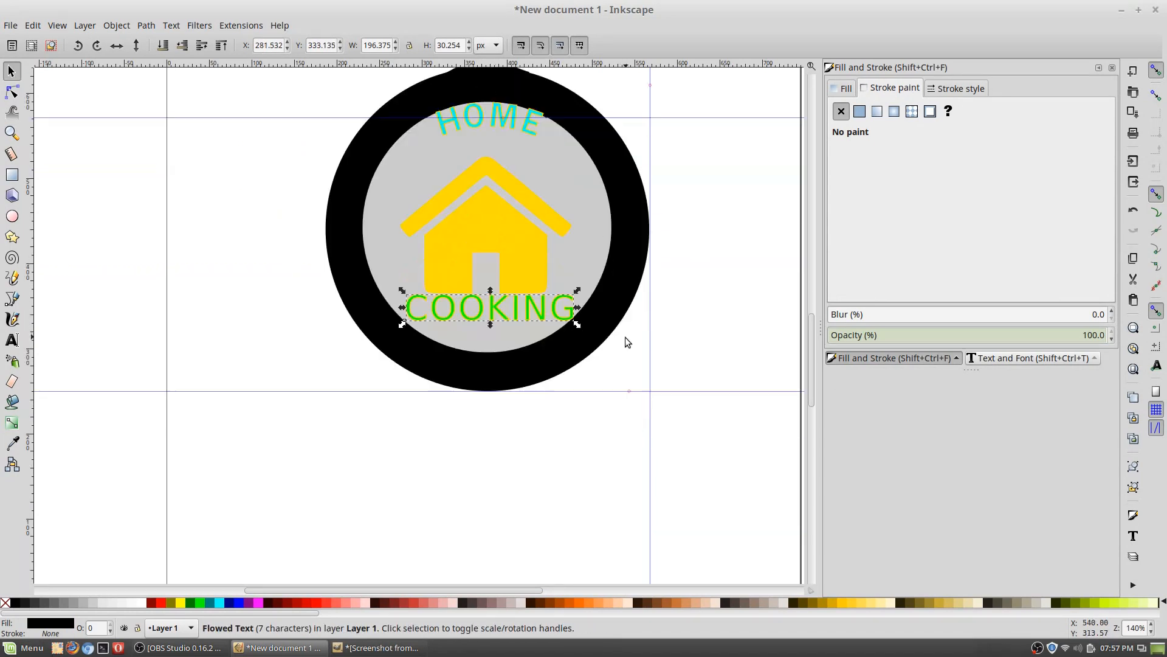
Step: Add a horizontal guide at about 324 px, just below the COOKING lettering, crossing the pan's inner edge on both sides
scroll(469, 348, "up", 1)
scroll(469, 348, "up", 2)
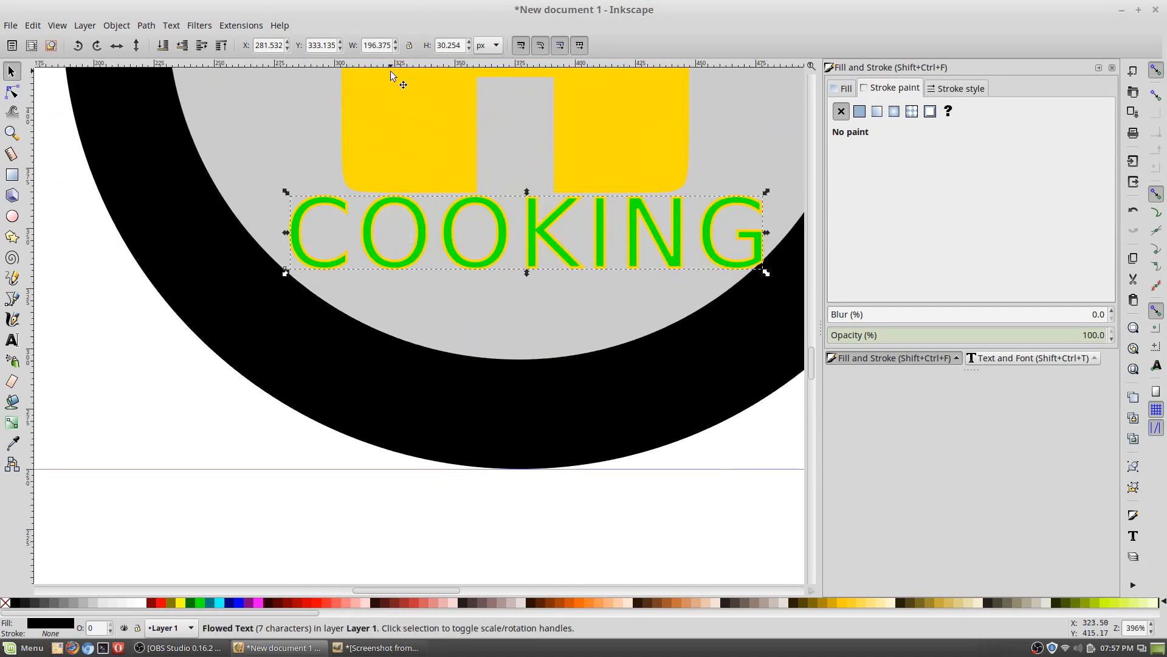
left_click_drag(382, 63, 445, 290)
left_click(11, 93)
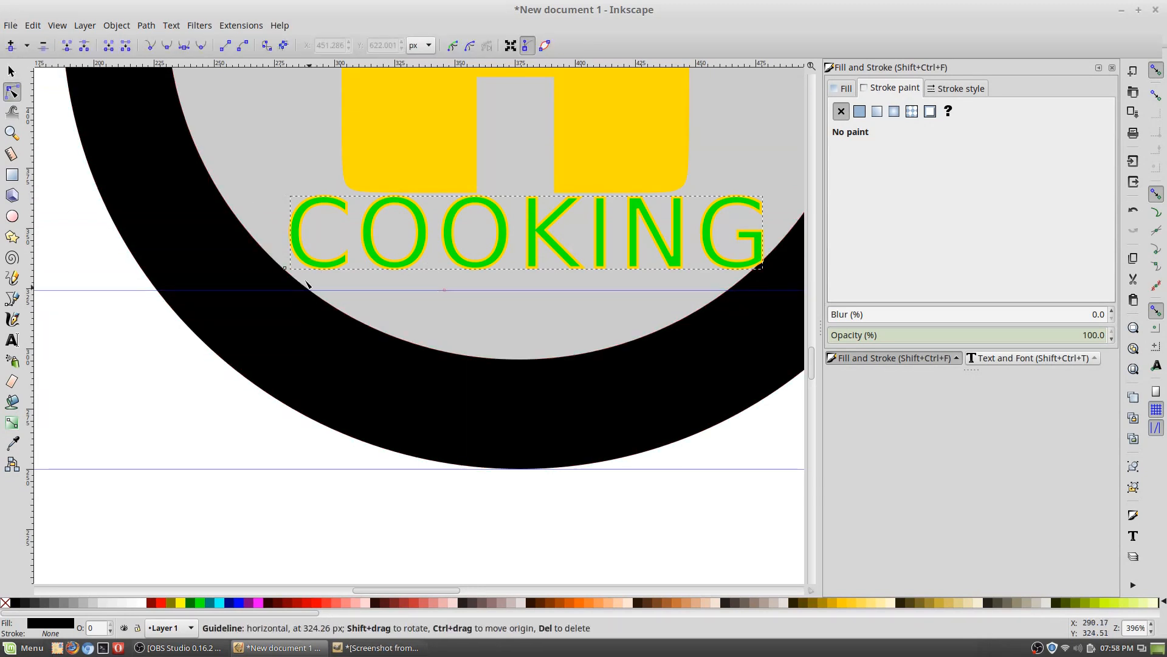
Step: Draw a curved path along the lower inner edge of the pan between the two points where the guide crosses it
left_click(13, 298)
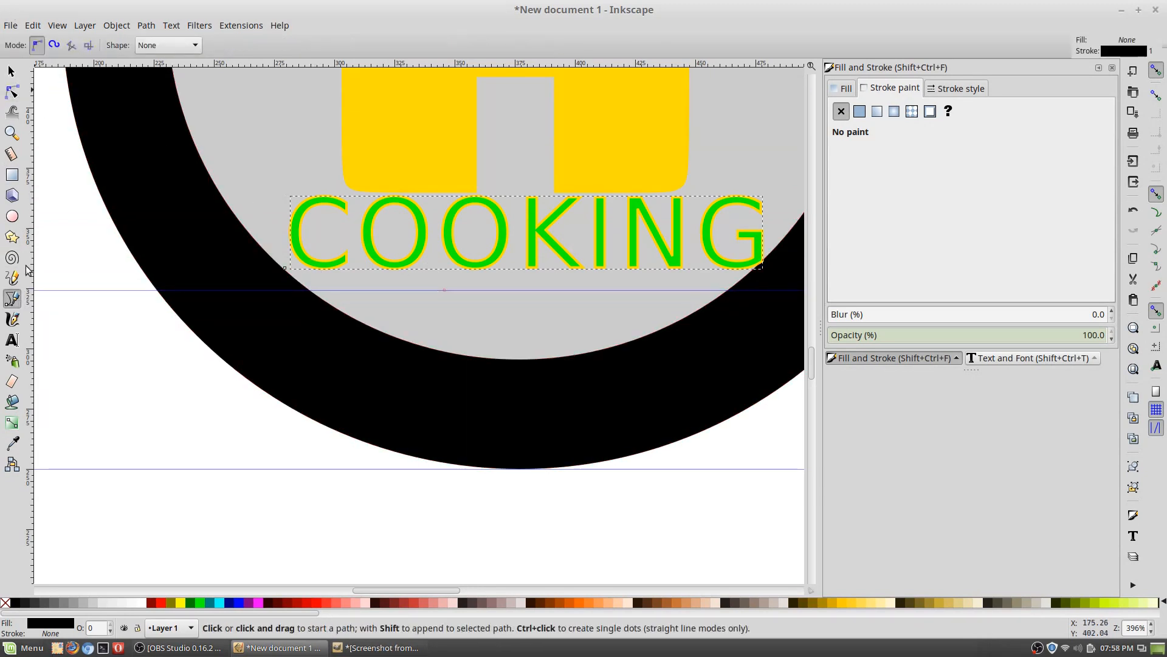
left_click(311, 292)
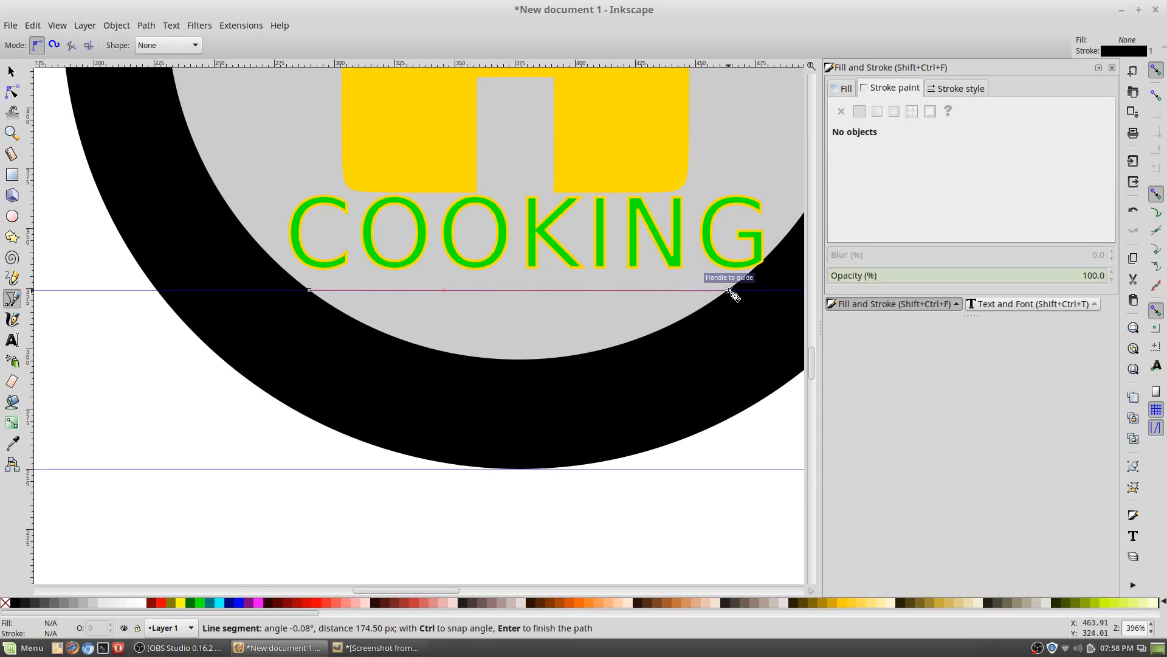
left_click_drag(732, 294, 934, 132)
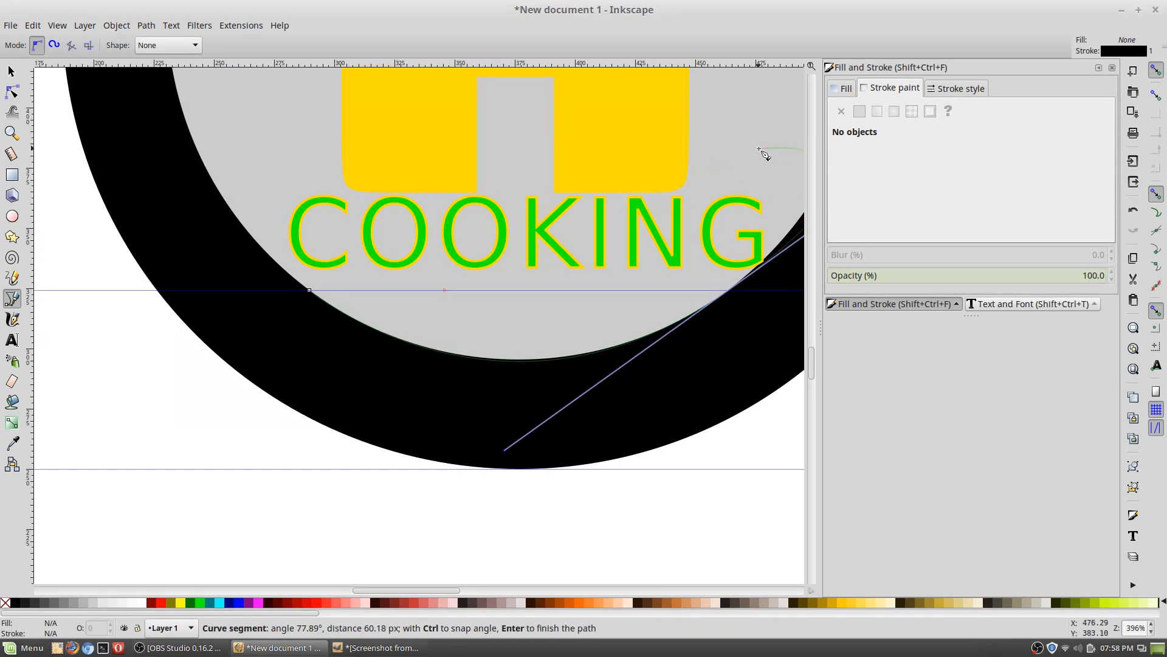
double_click(759, 149)
Step: Delete the stray end node of the new path so that only the lower arc remains
left_click(12, 91)
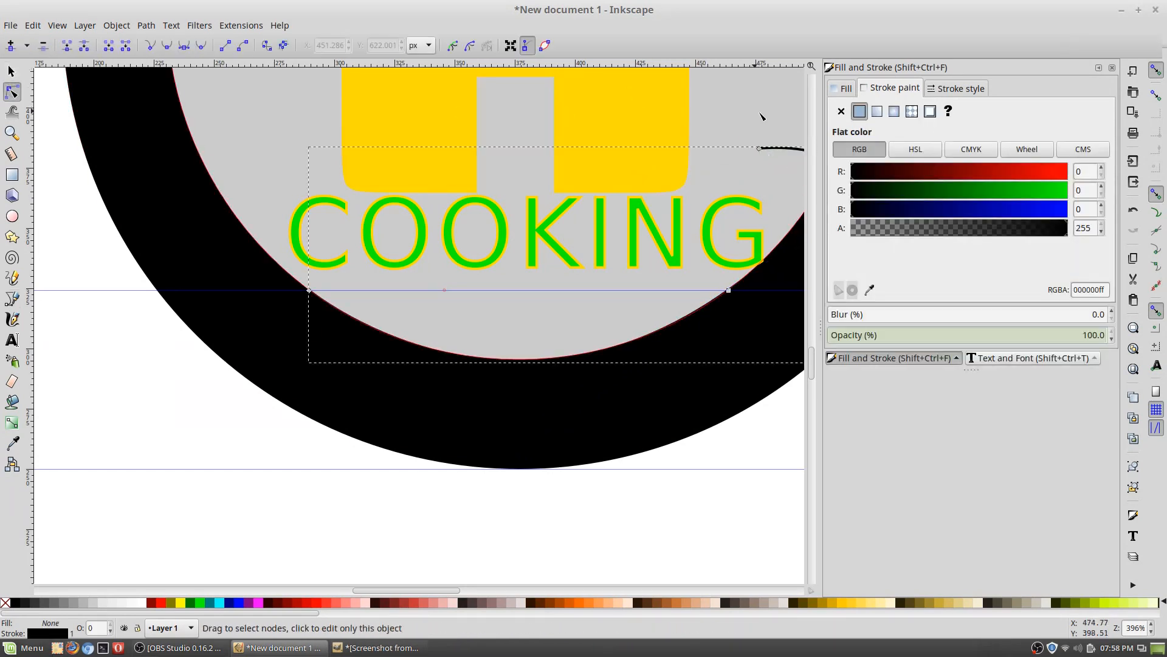
left_click(759, 148)
key("Delete")
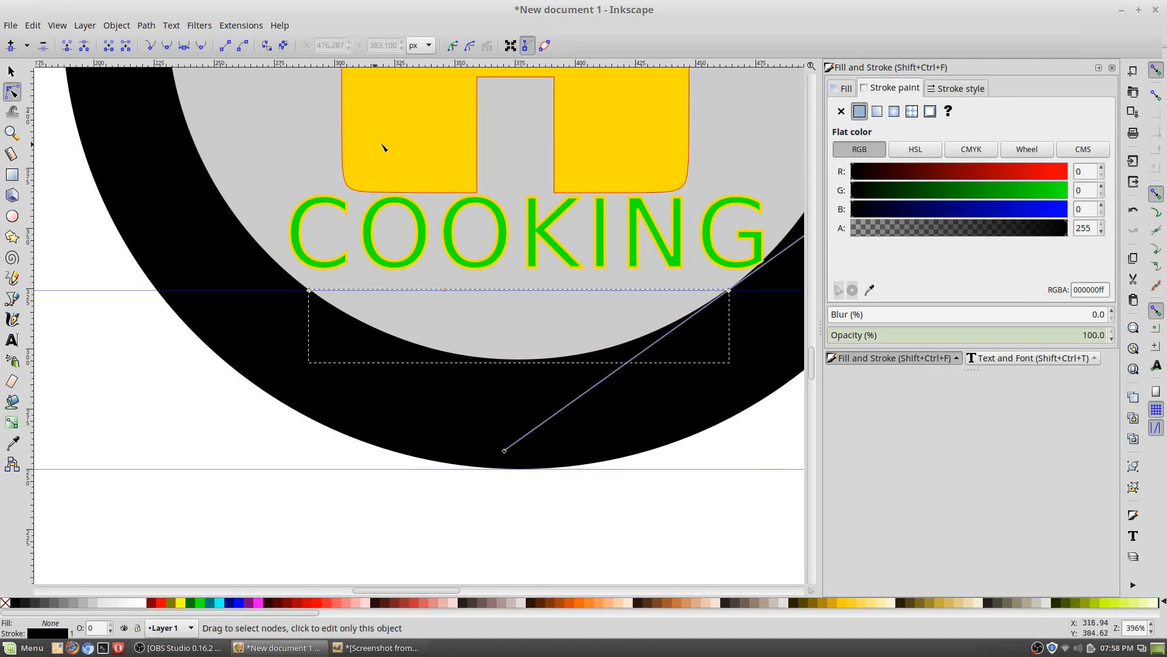
Step: Select the lower arc together with the COOKING lettering and put the text on that path
left_click(11, 71)
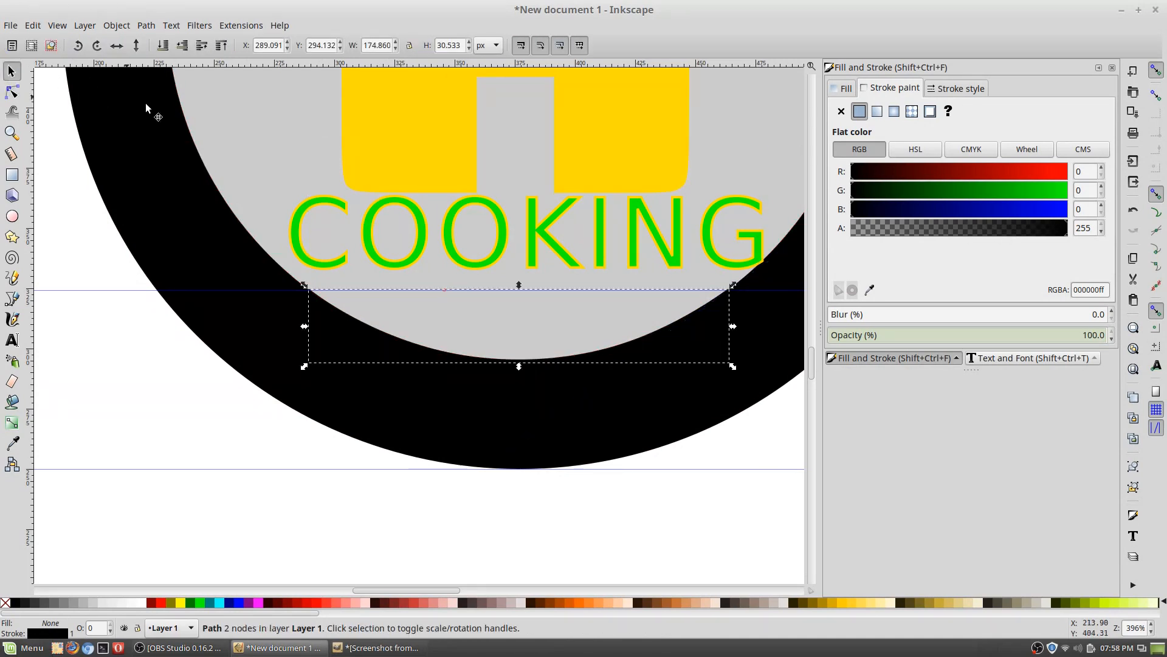
left_click(365, 228, "shift")
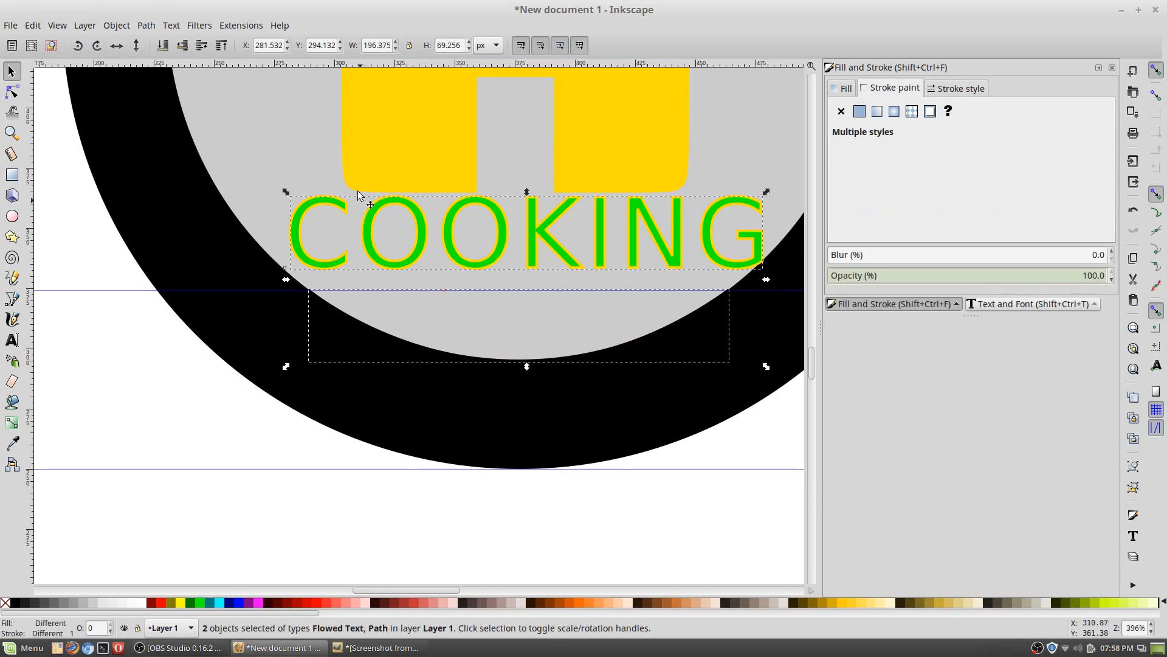
left_click(171, 24)
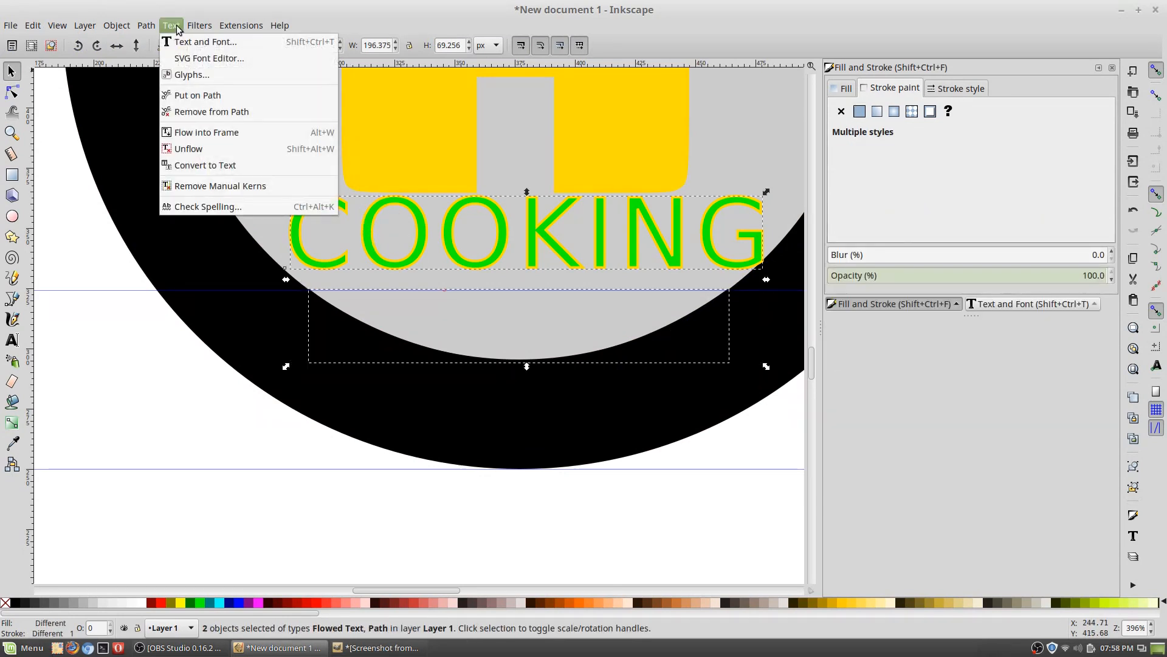
left_click(197, 95)
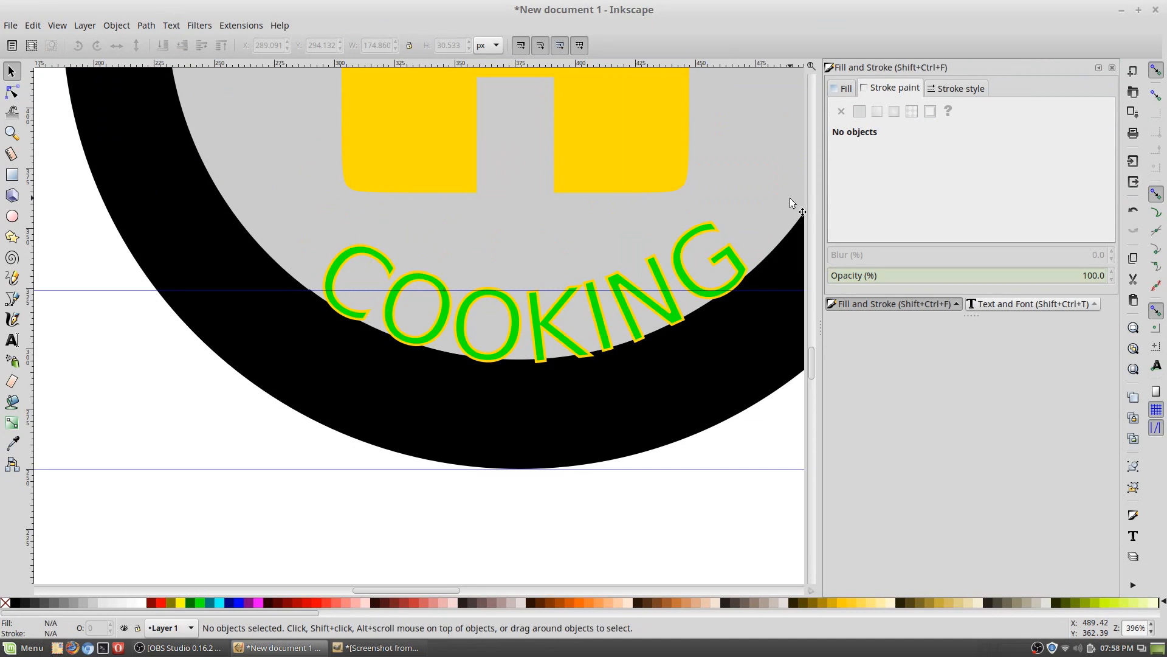
Step: Examine the whole logo, checking how the curved HOME and COOKING lettering sits around the house inside the pan
scroll(803, 196, "down", 5)
scroll(661, 298, "up", 3)
scroll(658, 284, "up", 1)
scroll(571, 220, "down", 2)
scroll(547, 201, "up", 15)
scroll(481, 154, "down", 8)
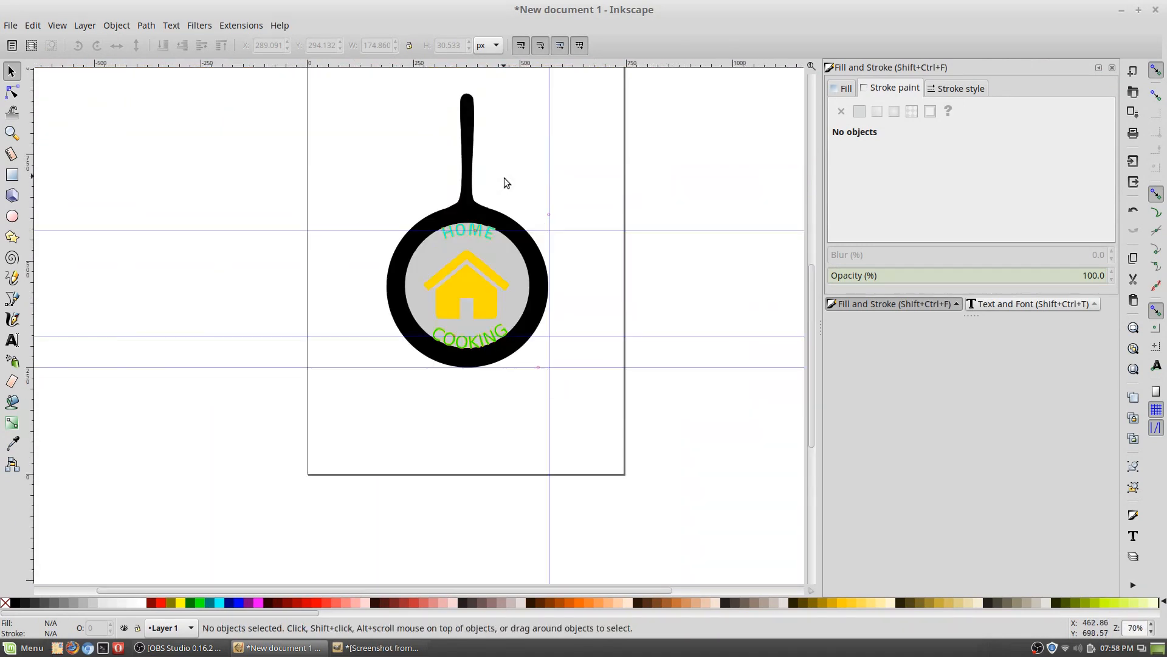
scroll(529, 204, "up", 2)
scroll(528, 206, "up", 1)
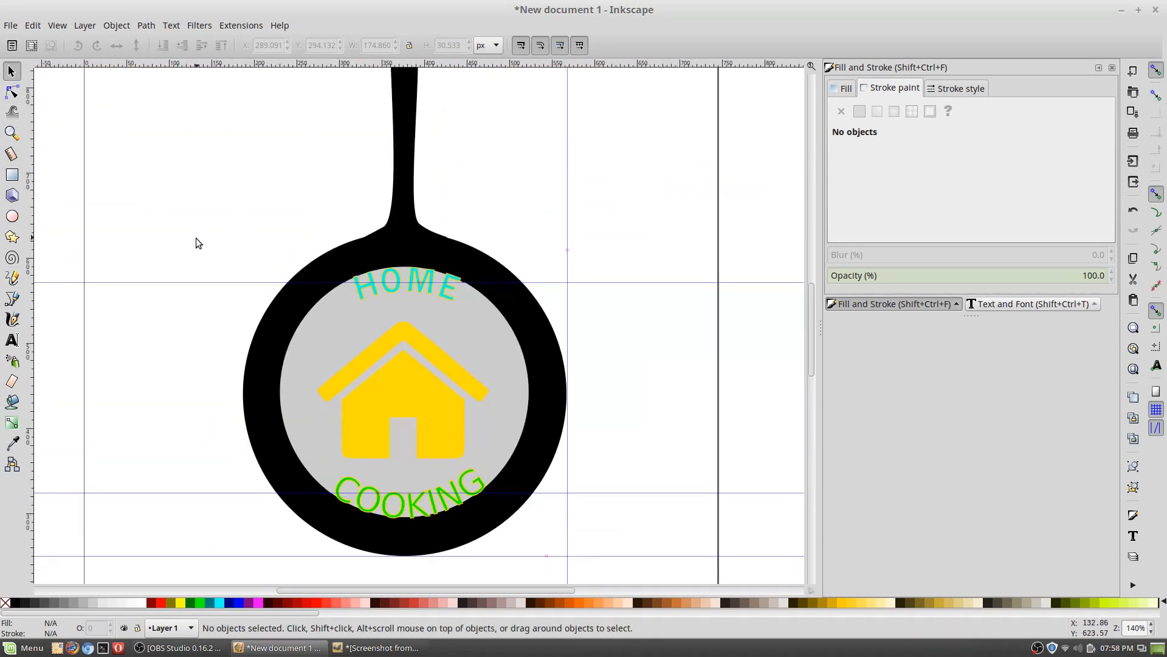
scroll(194, 238, "up", 2)
scroll(199, 242, "down", 4)
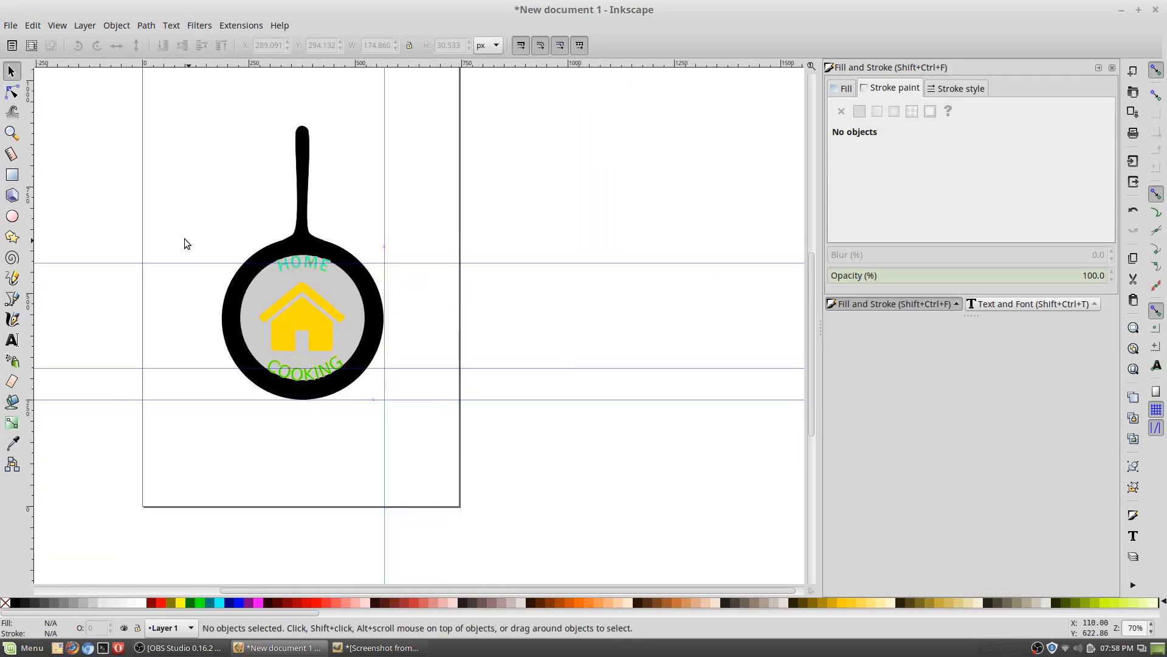
scroll(179, 242, "left", 6)
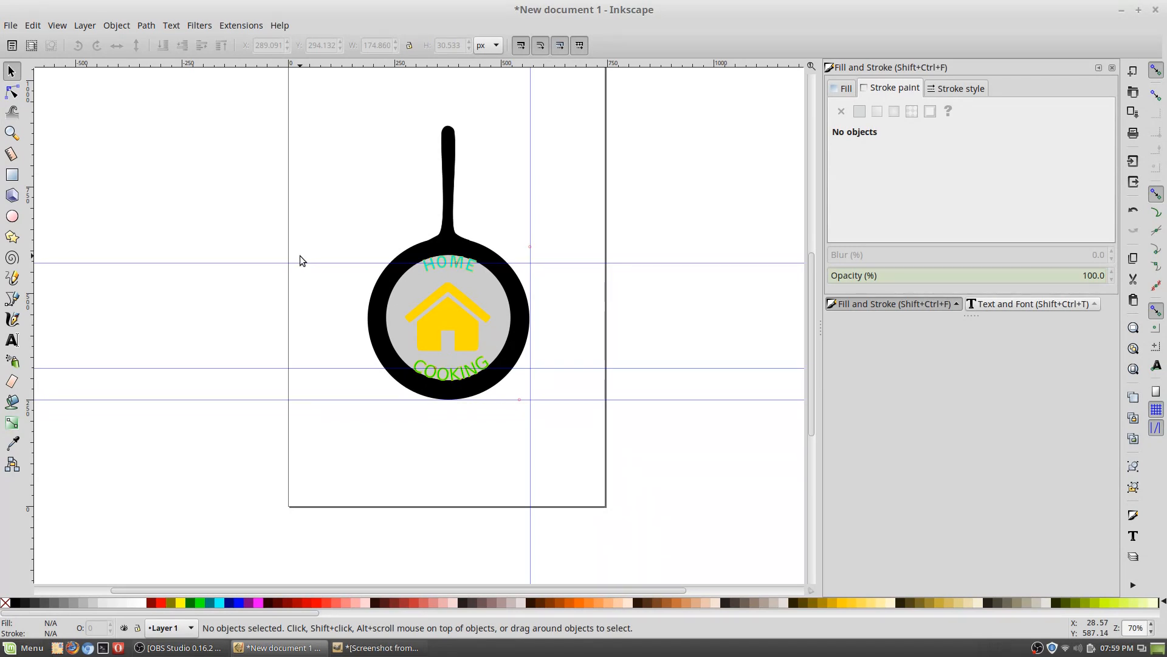
Step: Give the yellow house a flat green outline, RGBA 43dd00ff
scroll(434, 308, "up", 4)
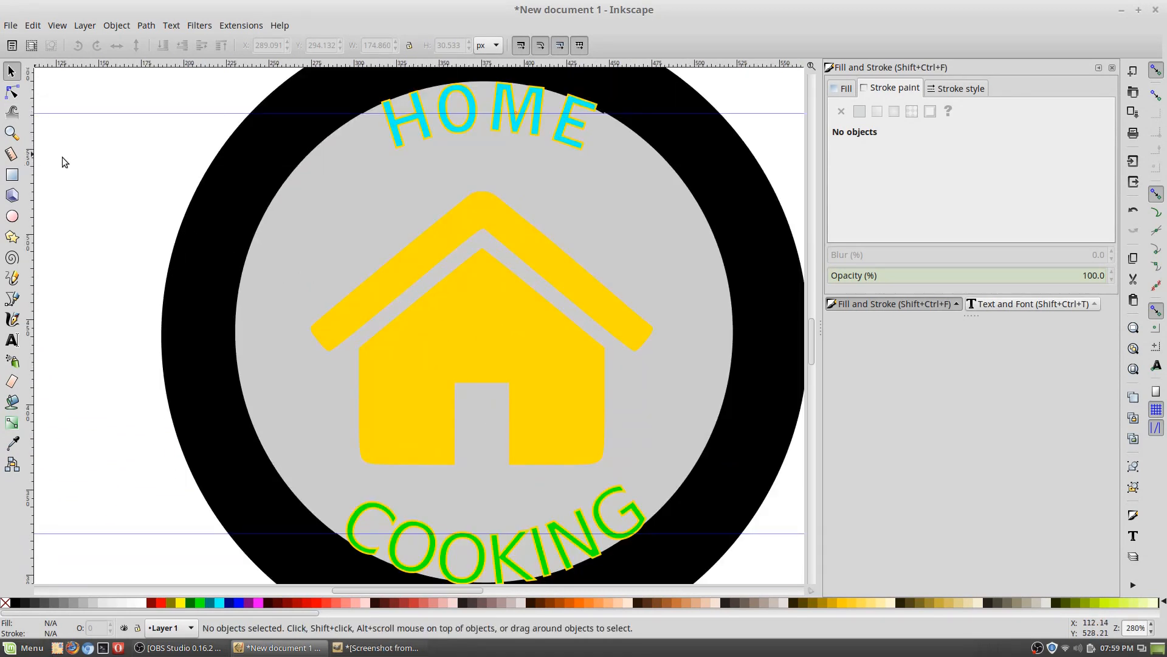
left_click(463, 353)
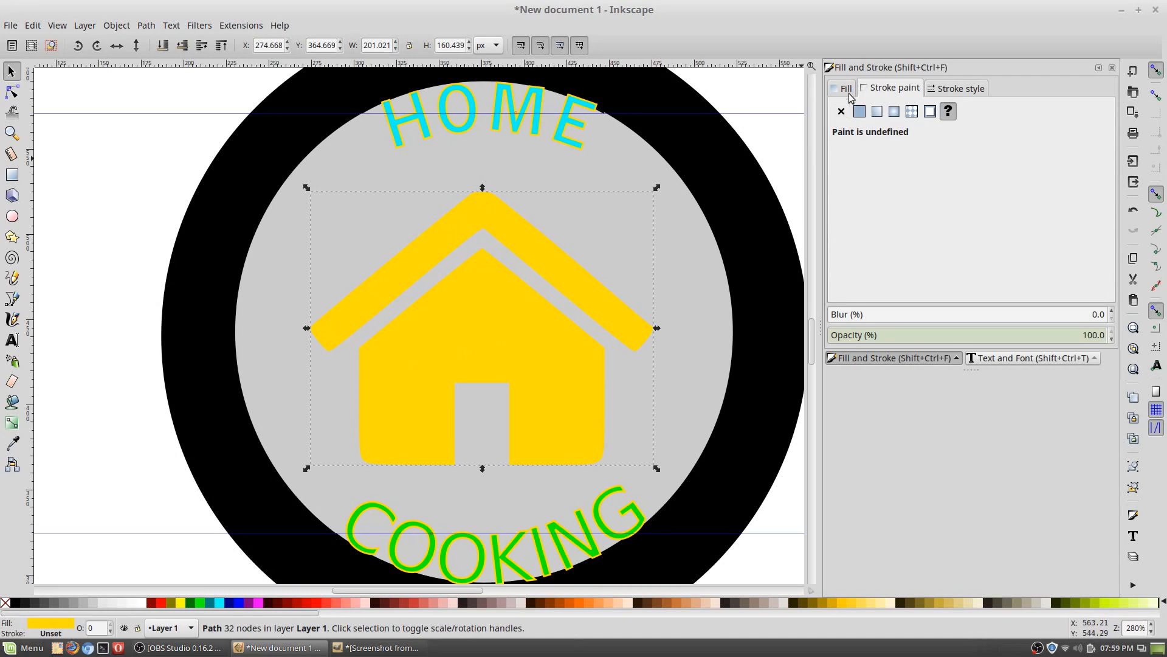
left_click(859, 113)
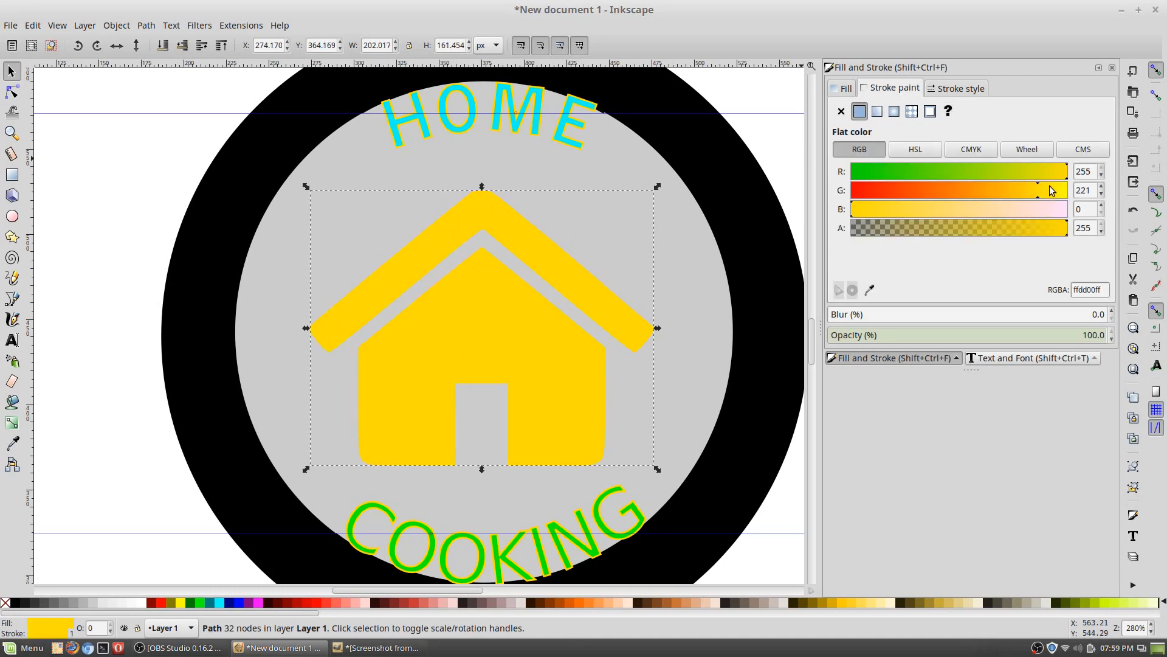
left_click(908, 174)
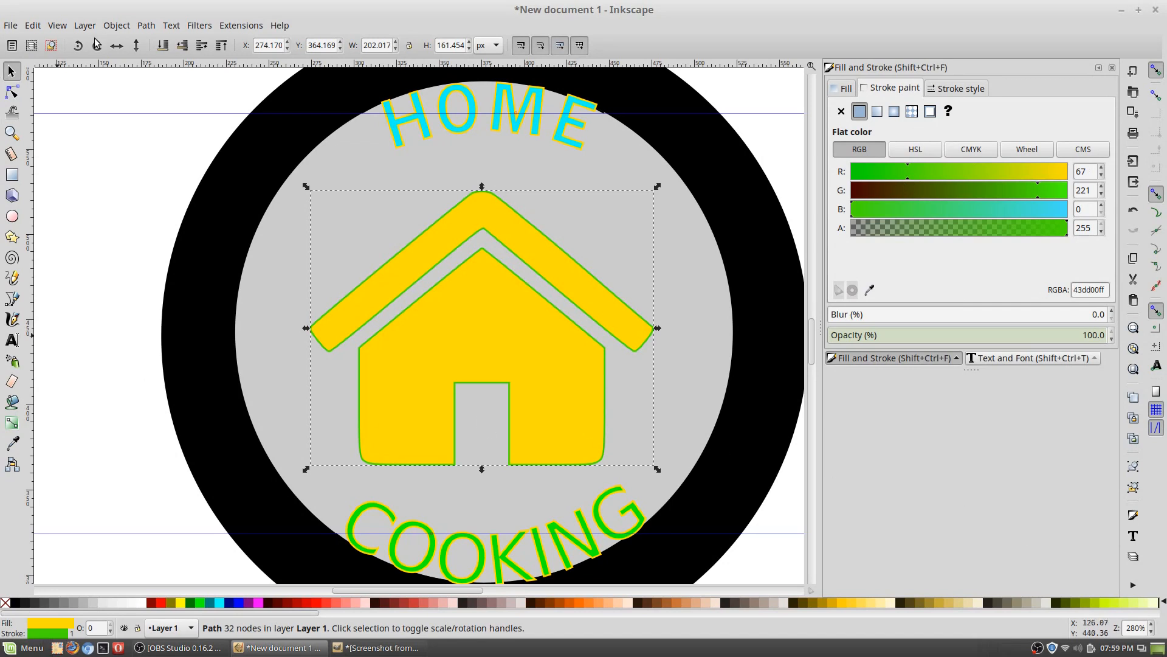
scroll(140, 152, "down", 4)
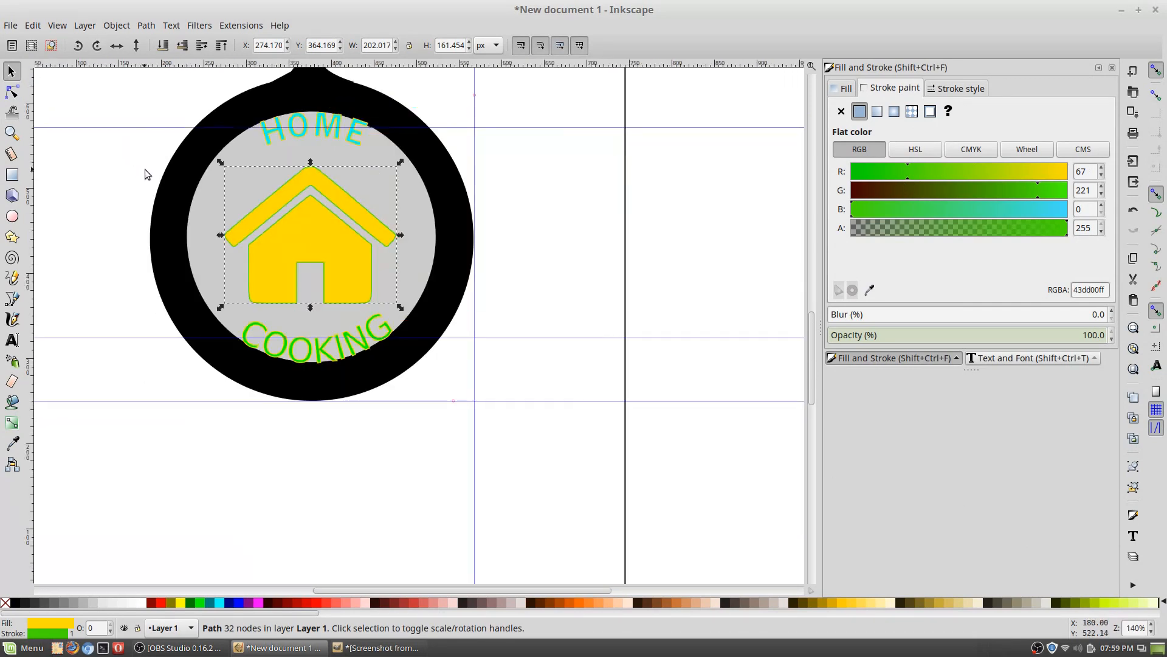
scroll(200, 236, "left", 4)
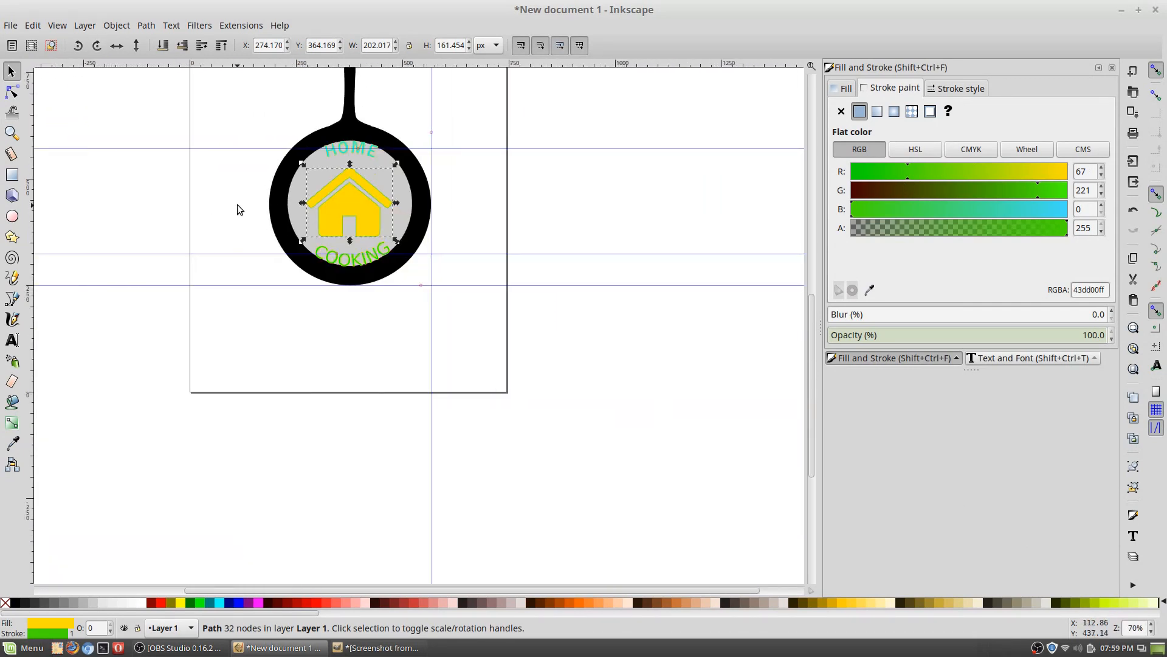
scroll(235, 202, "up", 5)
scroll(216, 227, "left", 4)
scroll(207, 219, "up", 2)
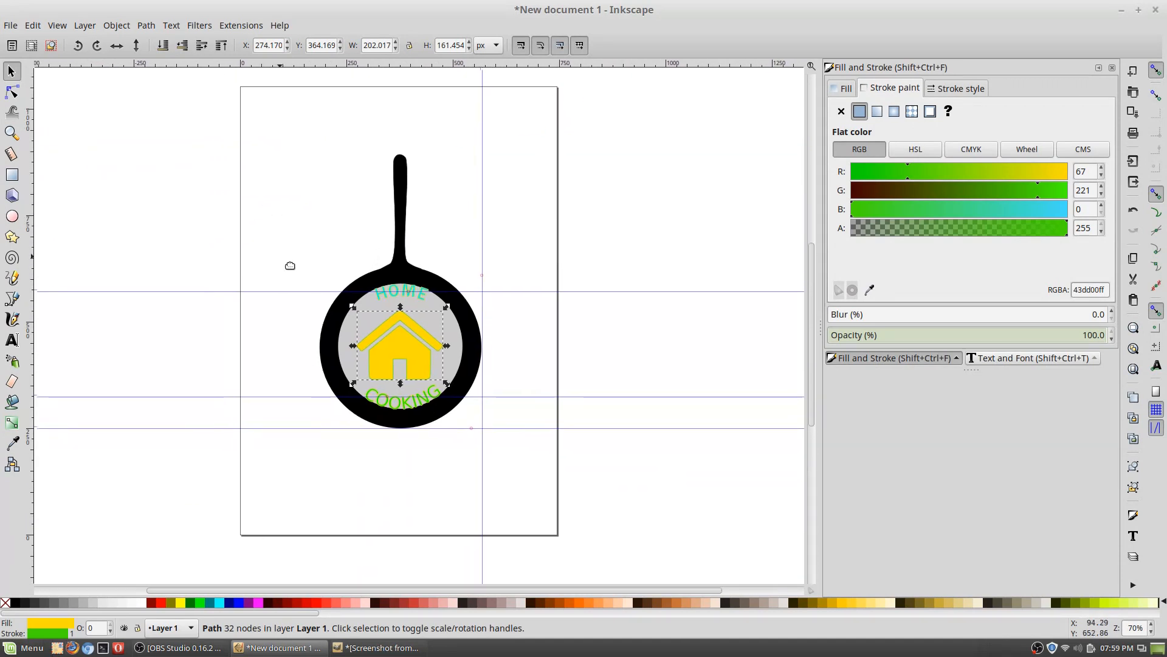
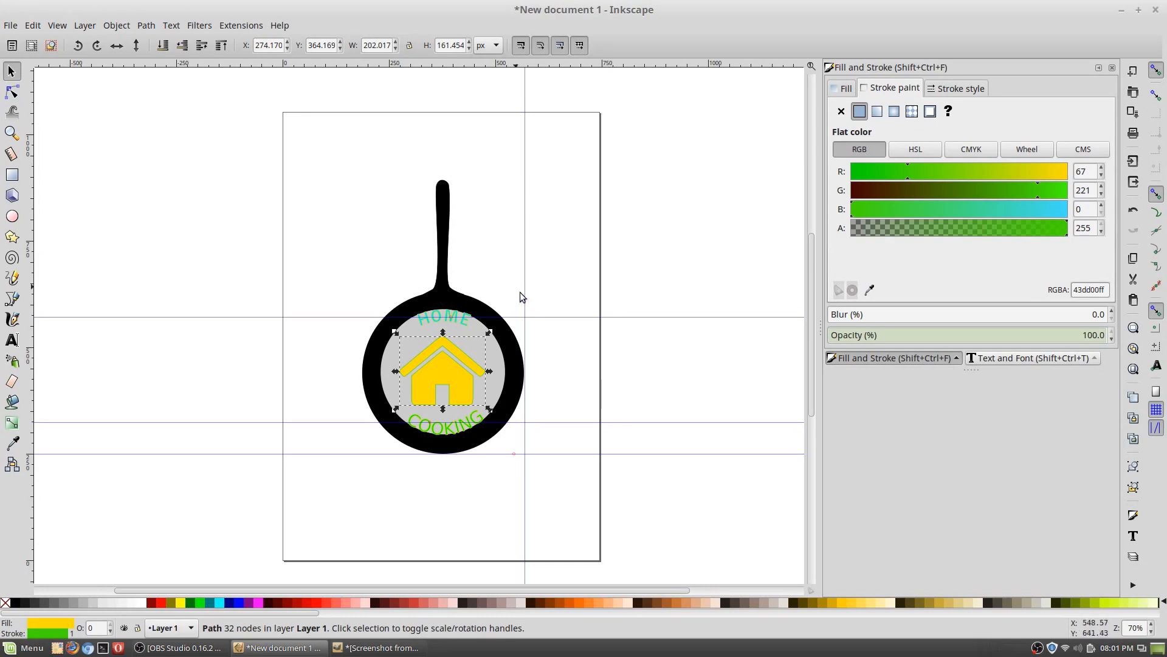
Step: Select the HOME lettering and start a Drop Shadow filter on it with live preview enabled
left_click(465, 309)
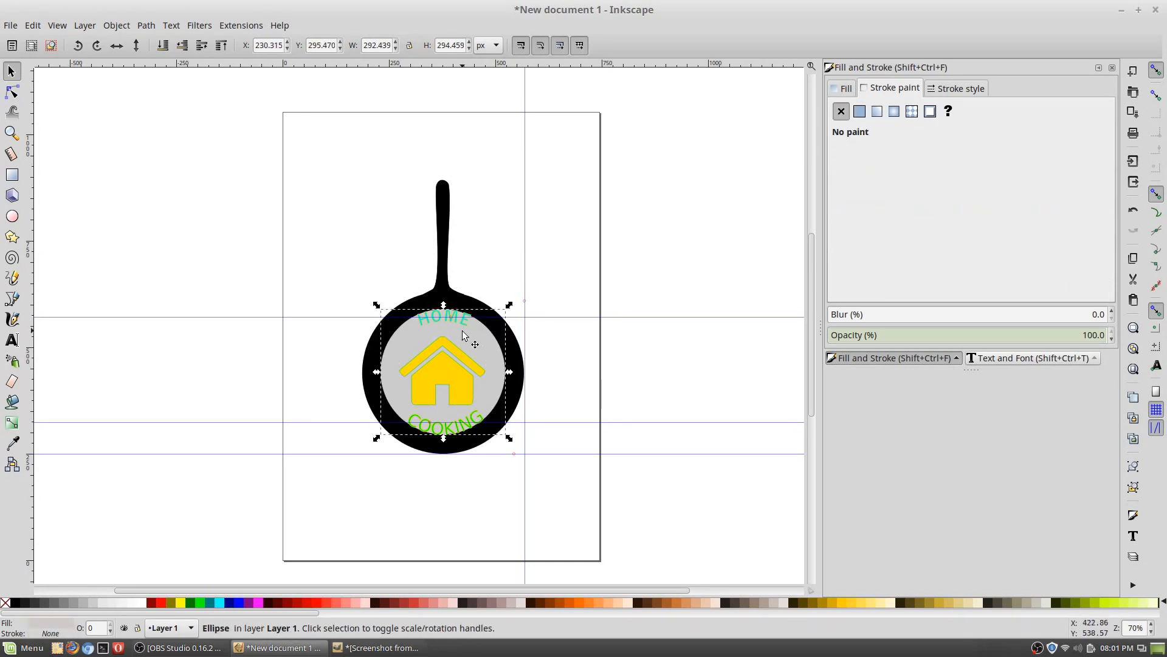
scroll(513, 341, "up", 3)
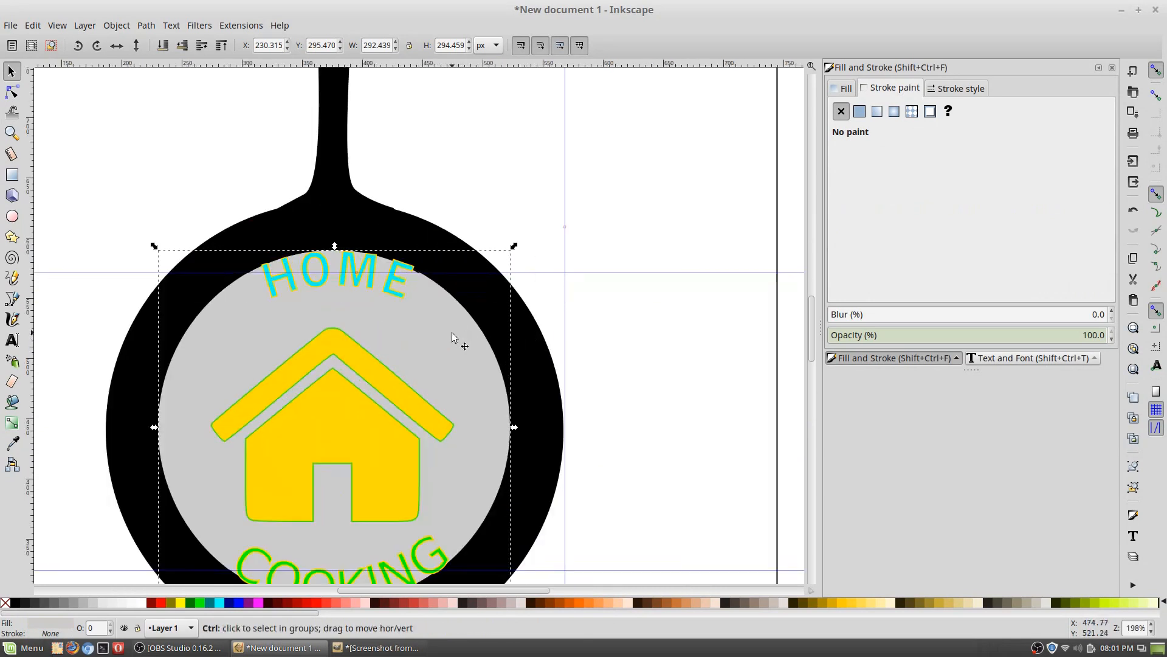
left_click(365, 280)
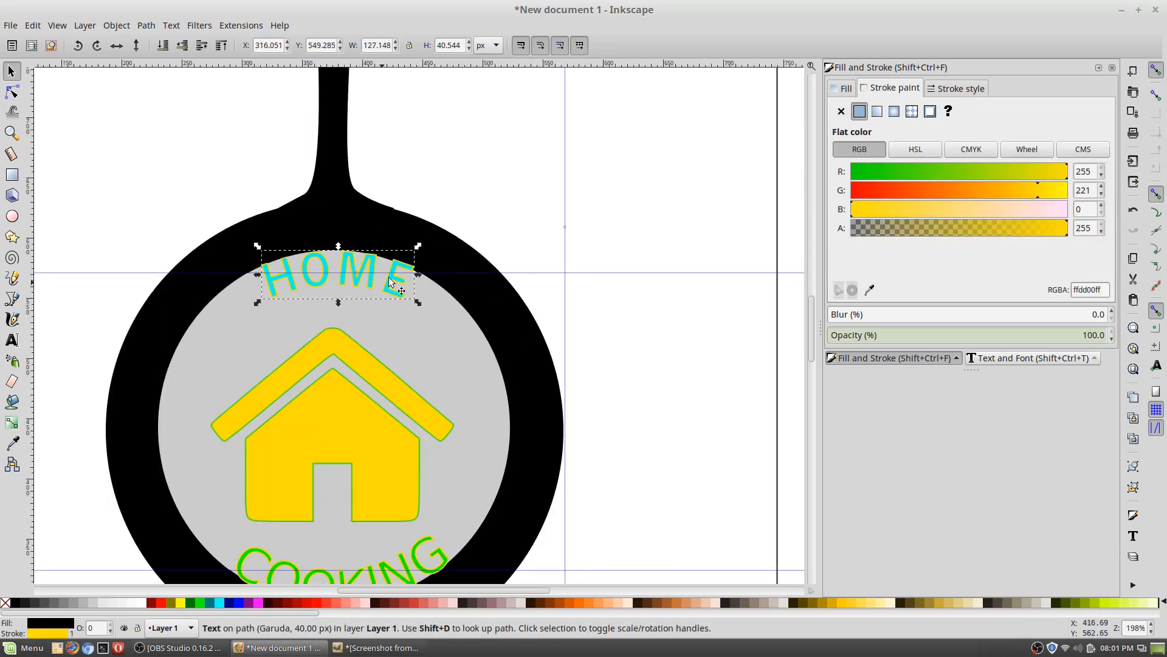
left_click(200, 25)
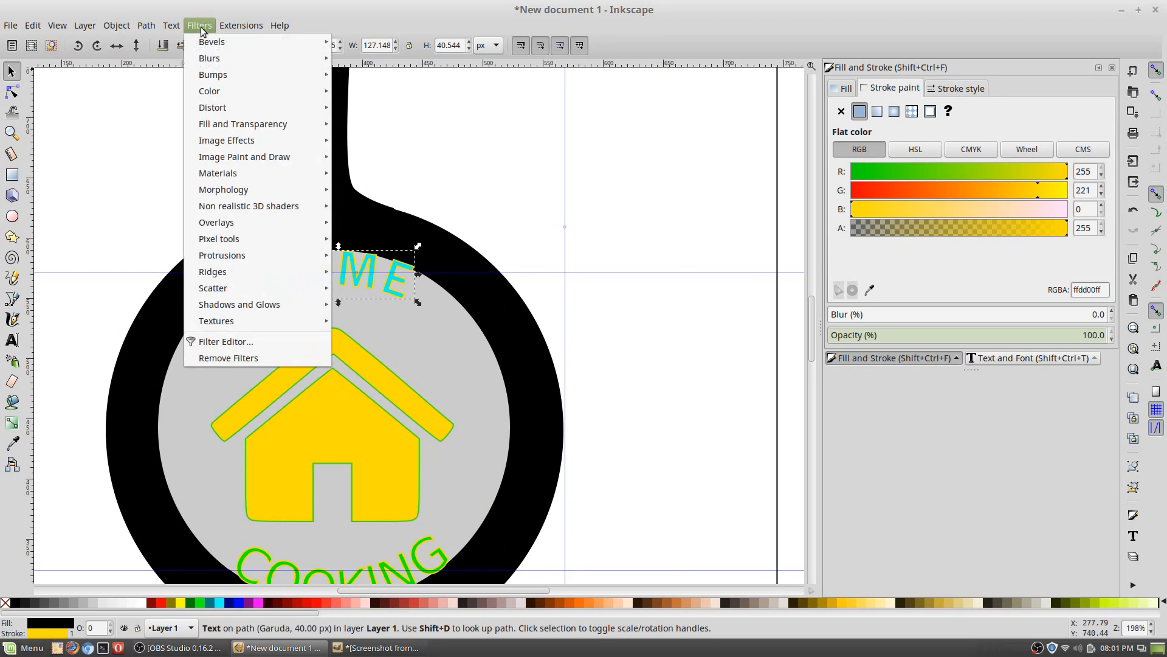
mouse_move(315, 304)
left_click(369, 337)
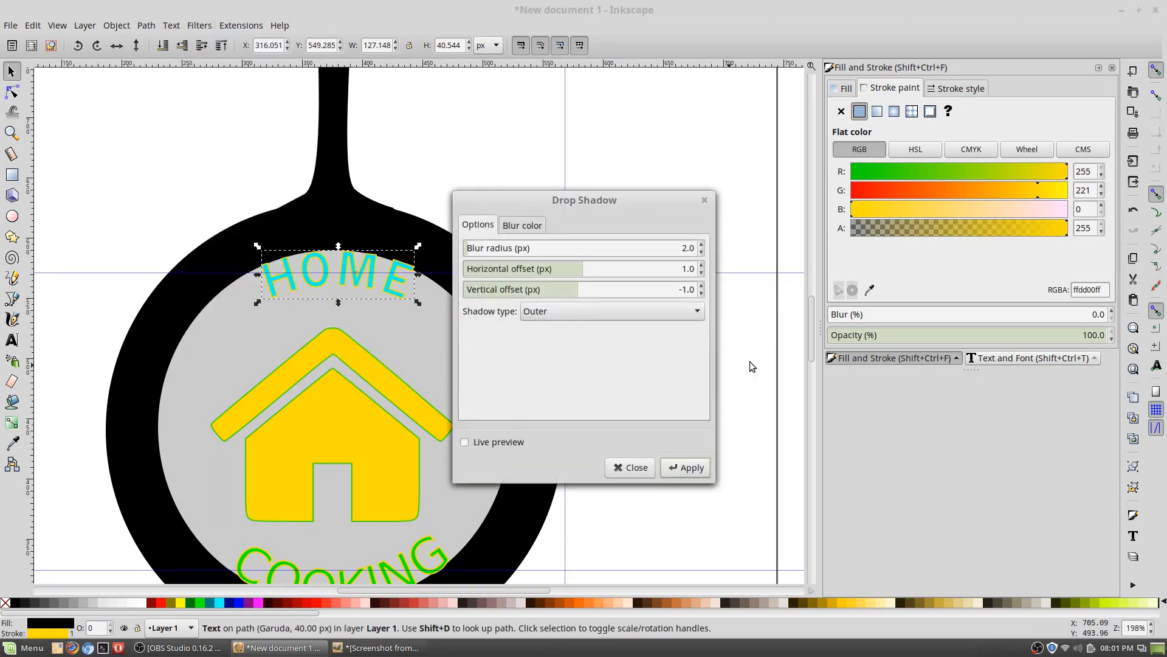
left_click_drag(585, 200, 756, 143)
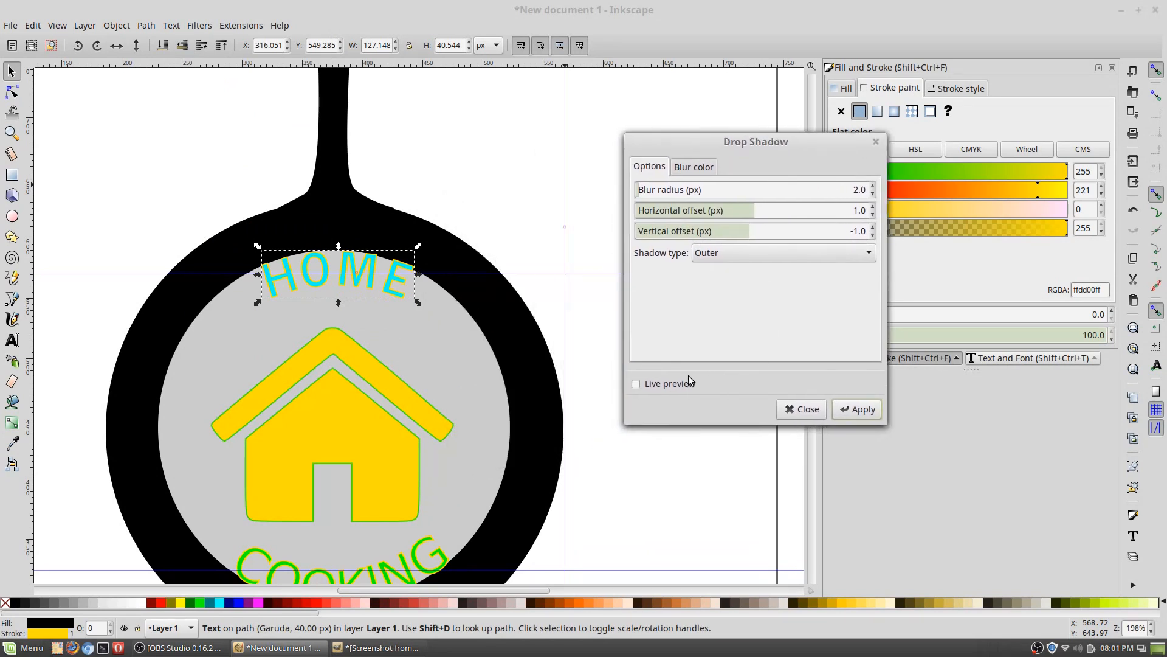
left_click(637, 383)
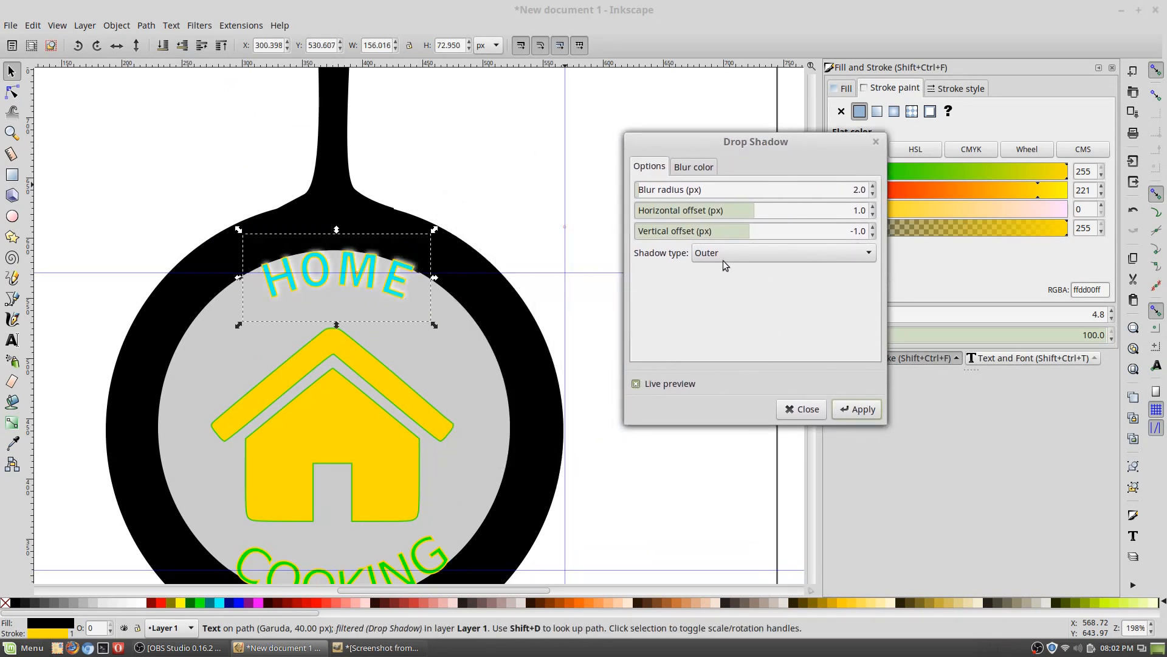
Step: Set the shadow's blur colour to RGBA 00000000 and apply the drop shadow to the HOME lettering
left_click(697, 168)
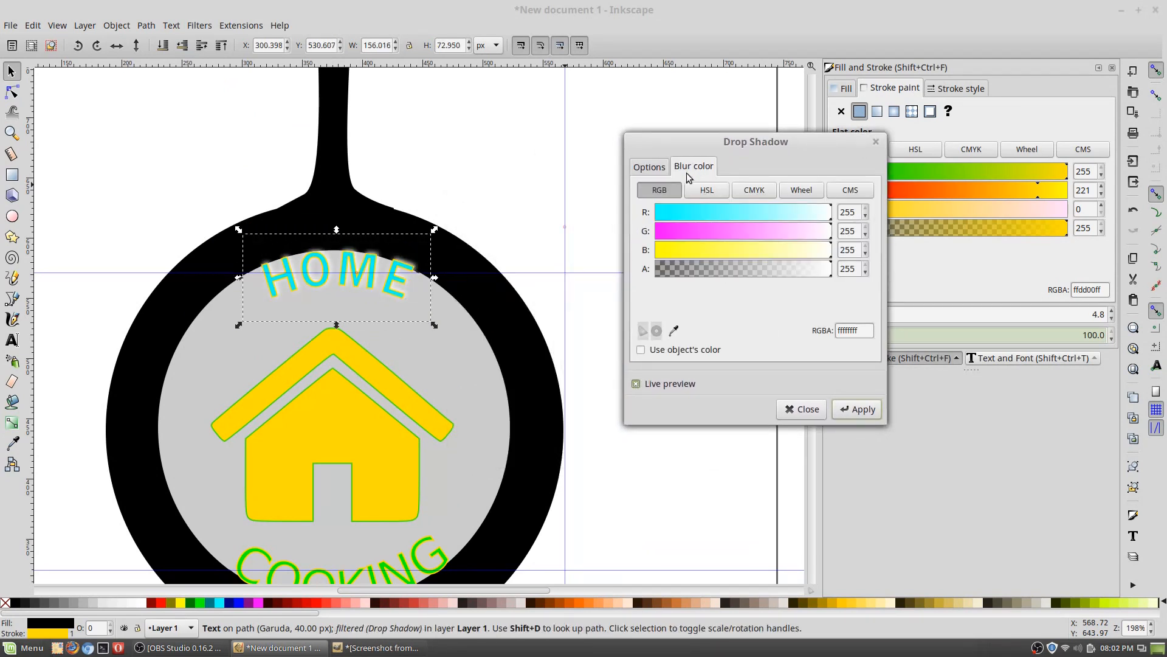
double_click(858, 332)
type("00000000")
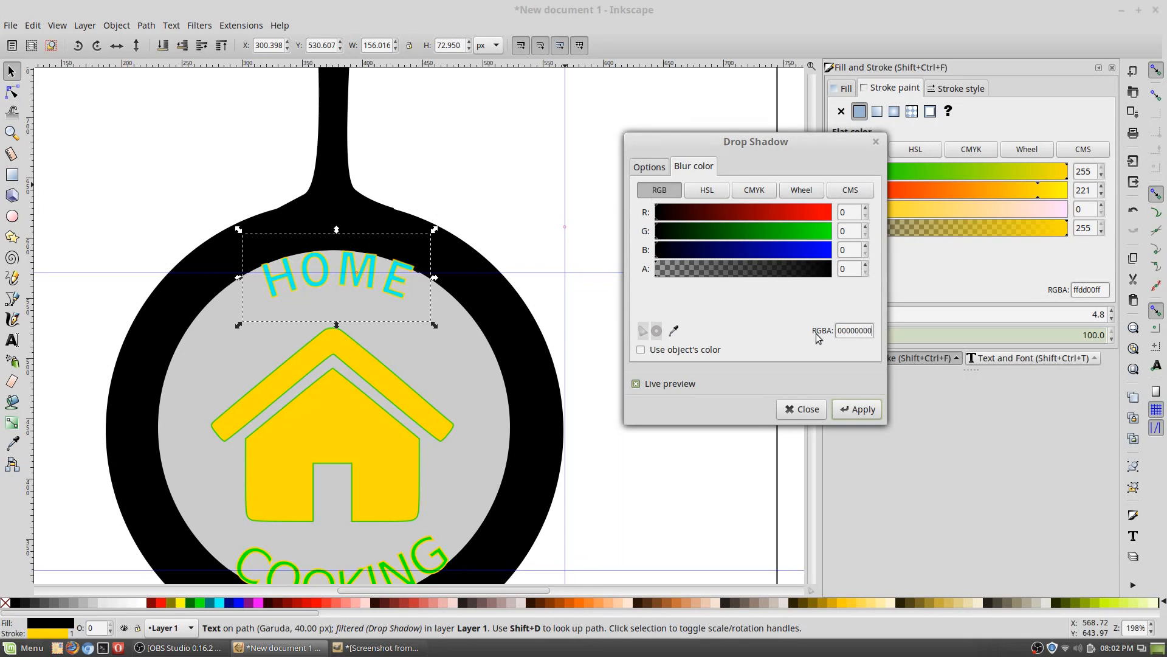
key("BackSpace")
key("BackSpace")
key("BackSpace")
key("BackSpace")
key("BackSpace")
key("BackSpace")
key("BackSpace")
key("BackSpace")
type("00000000")
left_click(854, 411)
Step: Change the shadow's blur colour to opaque black, RGBA 000000ff, and apply the filter again
left_click(649, 166)
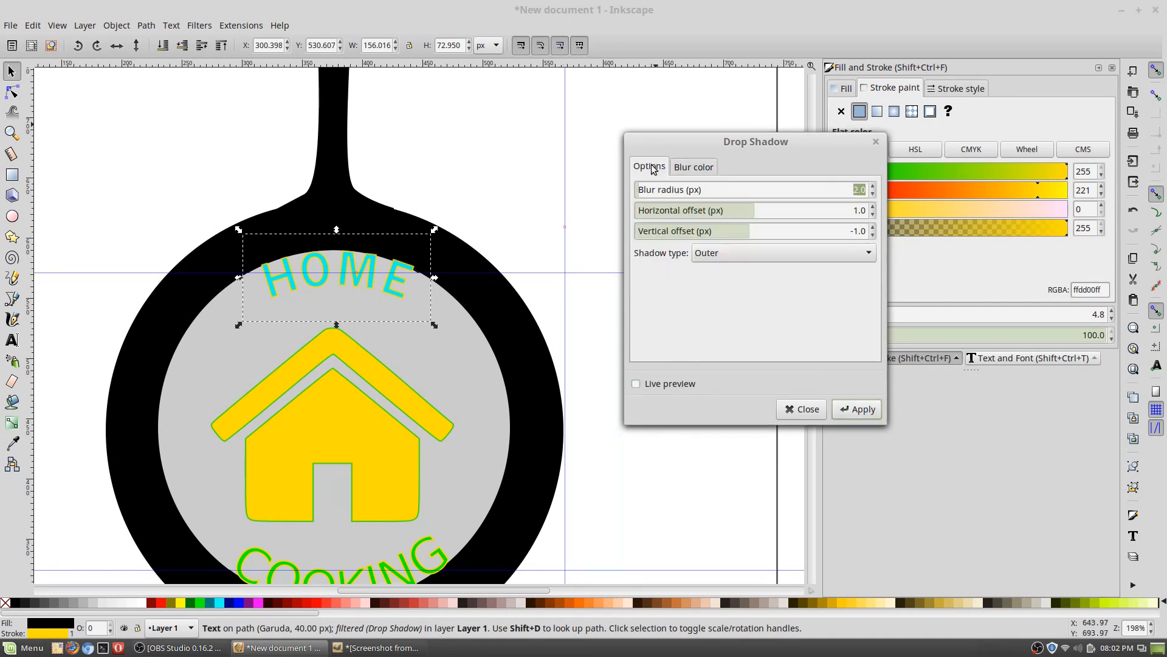
left_click(732, 189)
key("Tab")
left_click(687, 167)
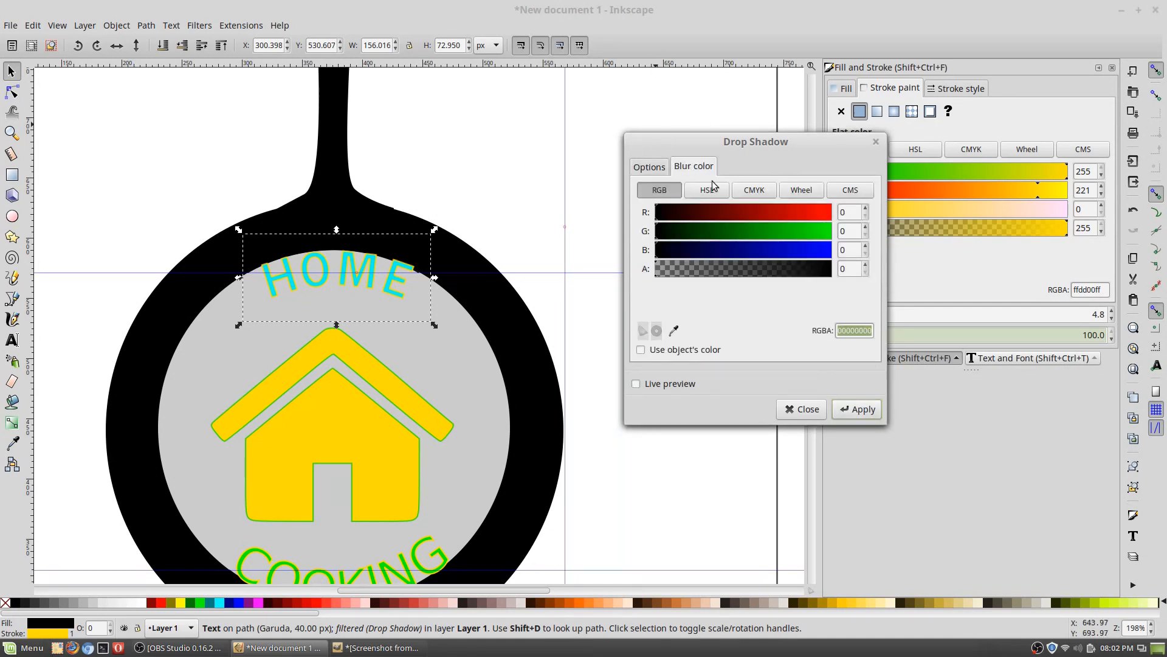
left_click(849, 268)
left_click(869, 330)
key("BackSpace")
key("BackSpace")
type("ff")
left_click(858, 410)
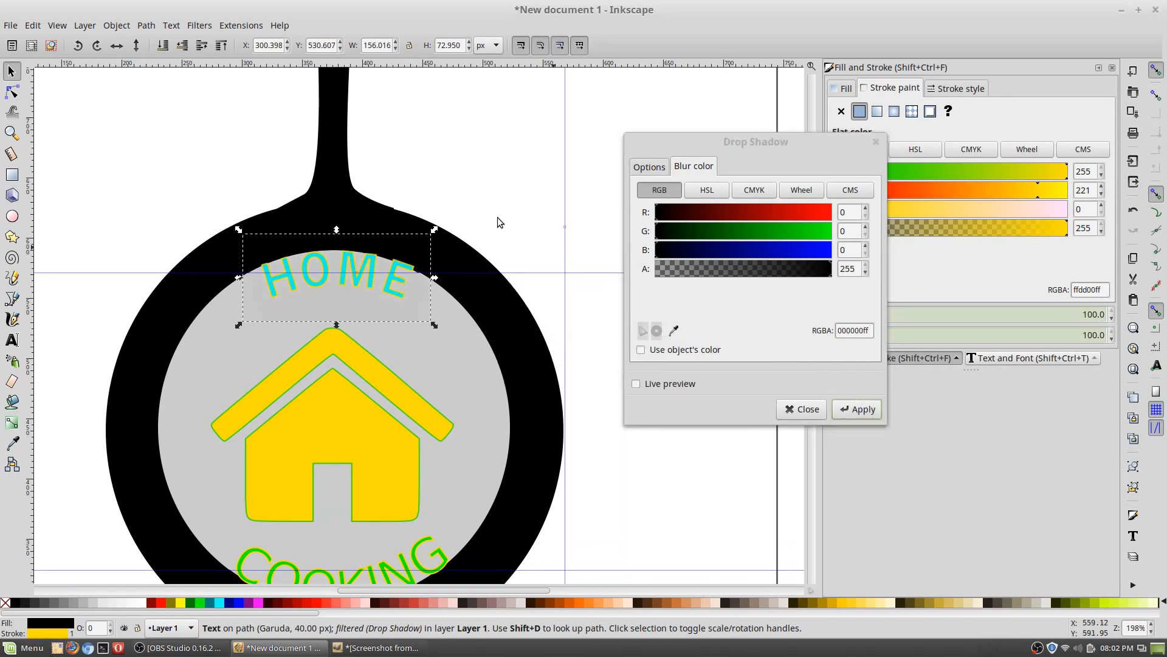
Step: Apply the drop shadow with blur radius 1.6, horizontal offset -46.8 and vertical offset -48.4 px, and close the filter settings
left_click(653, 167)
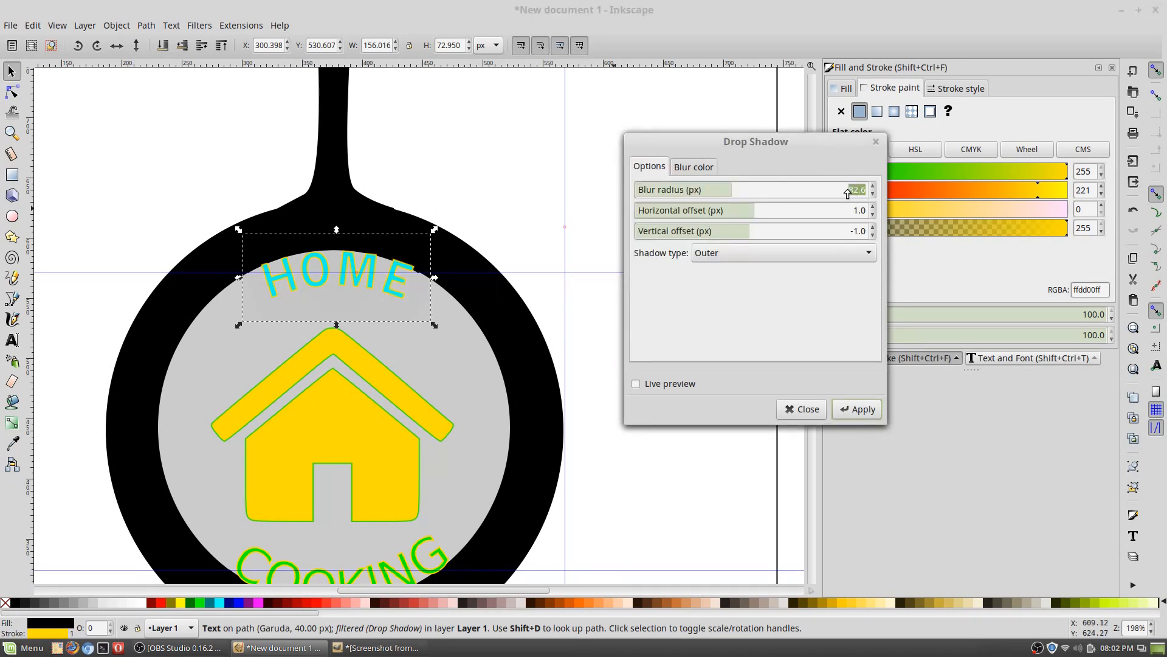
left_click_drag(701, 193, 640, 235)
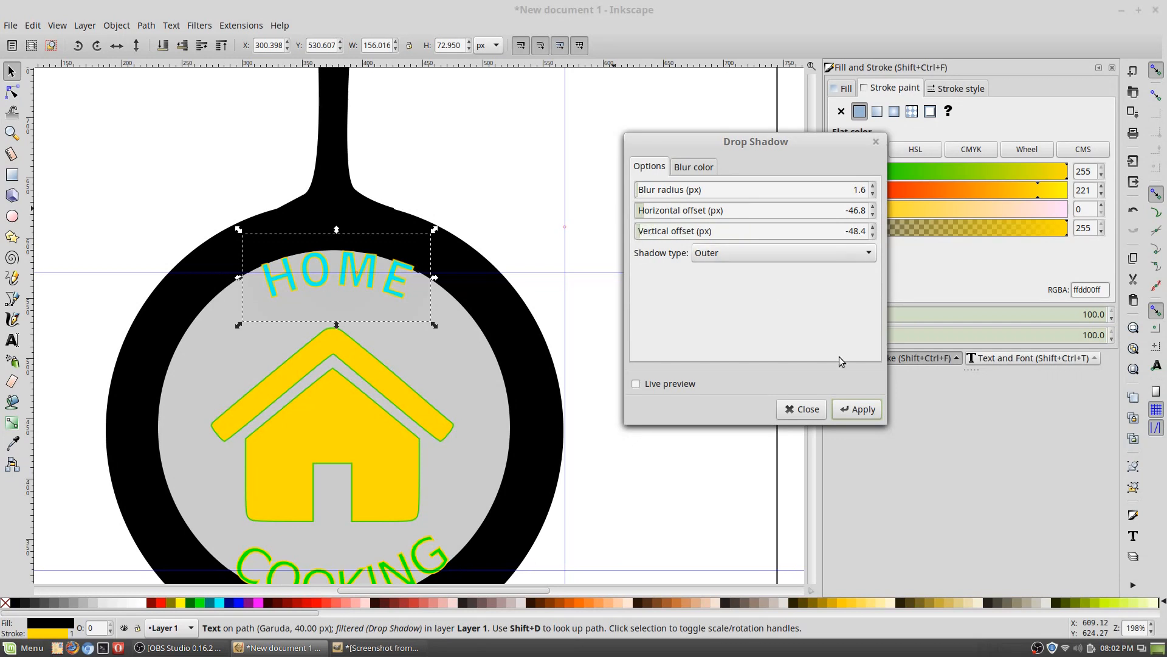
left_click(851, 409)
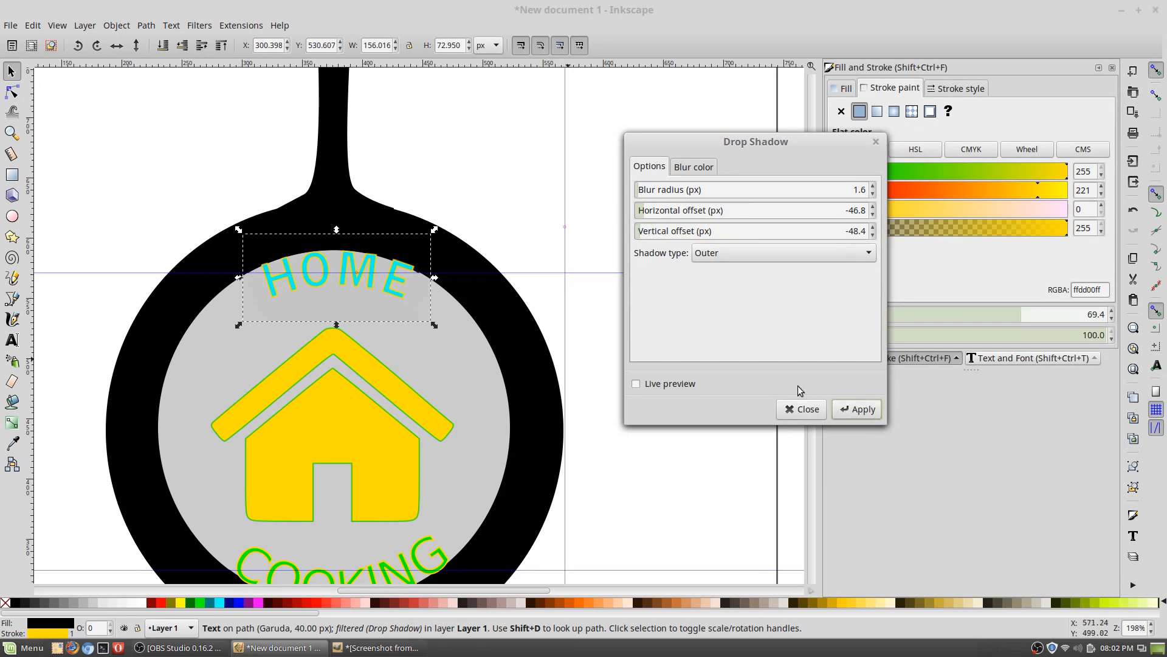
left_click(876, 142)
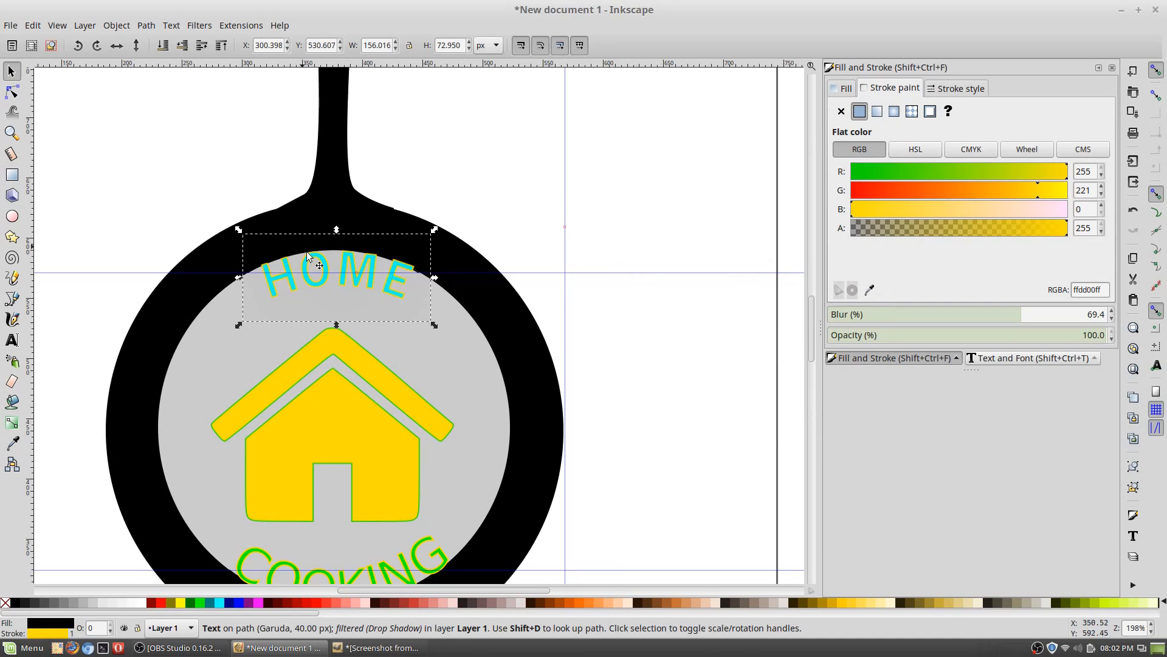
Step: Try moving the HOME lettering around inside the pan and undo the moves
left_click(323, 261)
left_click_drag(325, 260, 414, 284)
left_click_drag(411, 284, 339, 266)
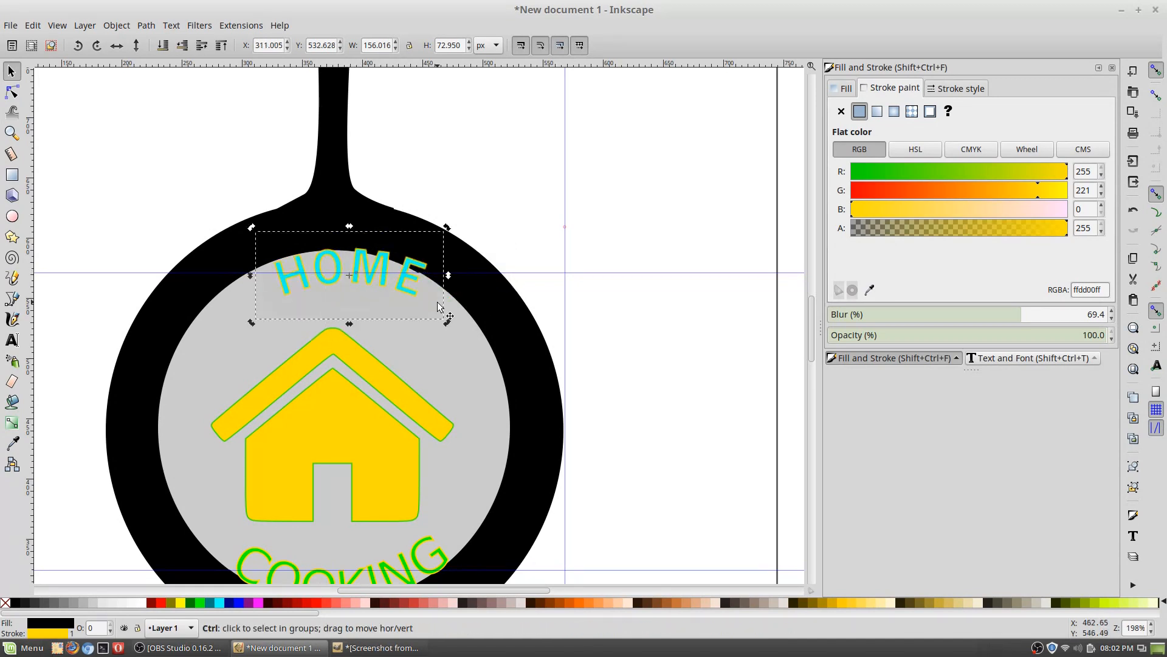
key("ctrl+z")
key("ctrl+z")
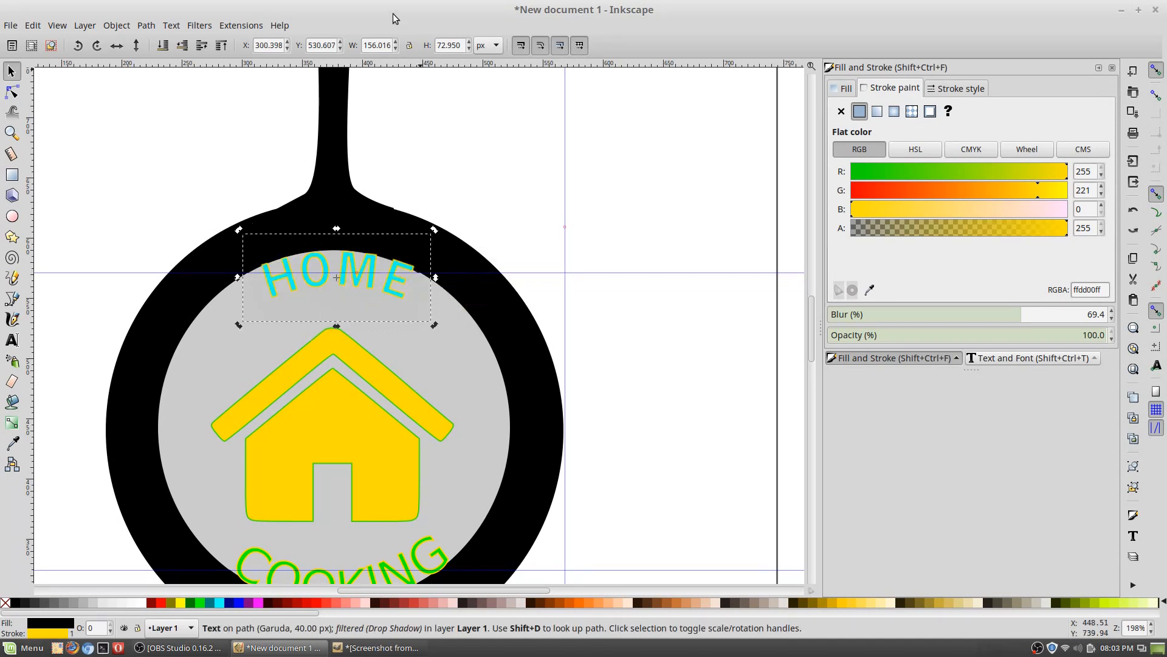
Step: Reopen the Drop Shadow filter for the HOME lettering and move its dialog clear of the text
left_click(200, 25)
mouse_move(201, 290)
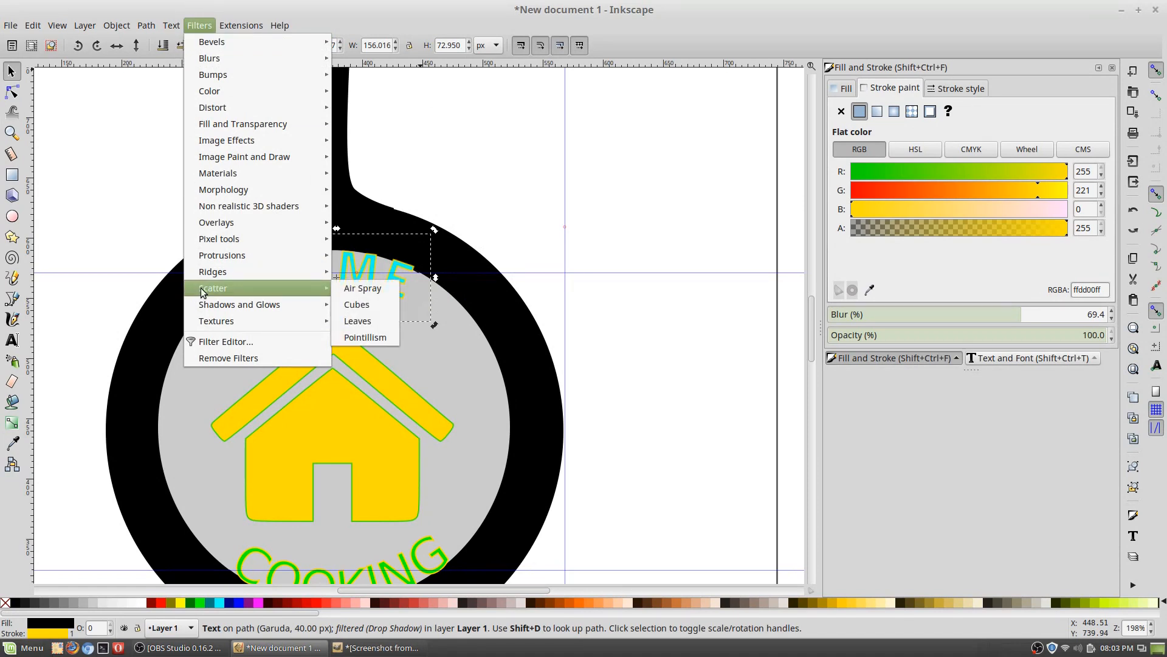
mouse_move(230, 304)
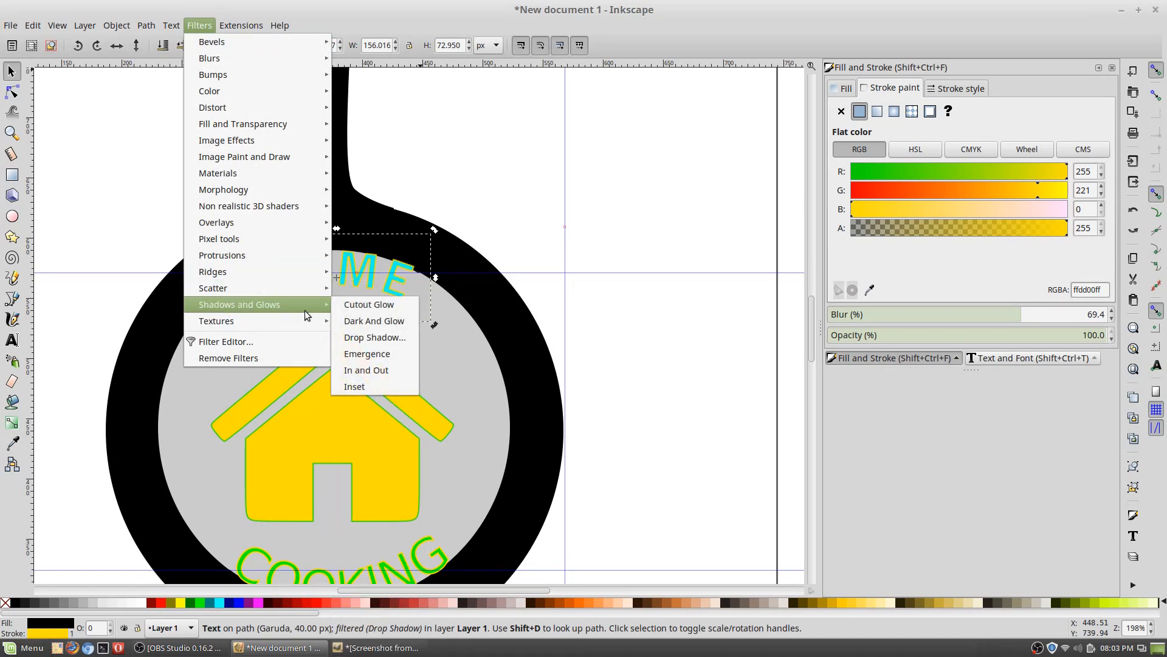
left_click(374, 338)
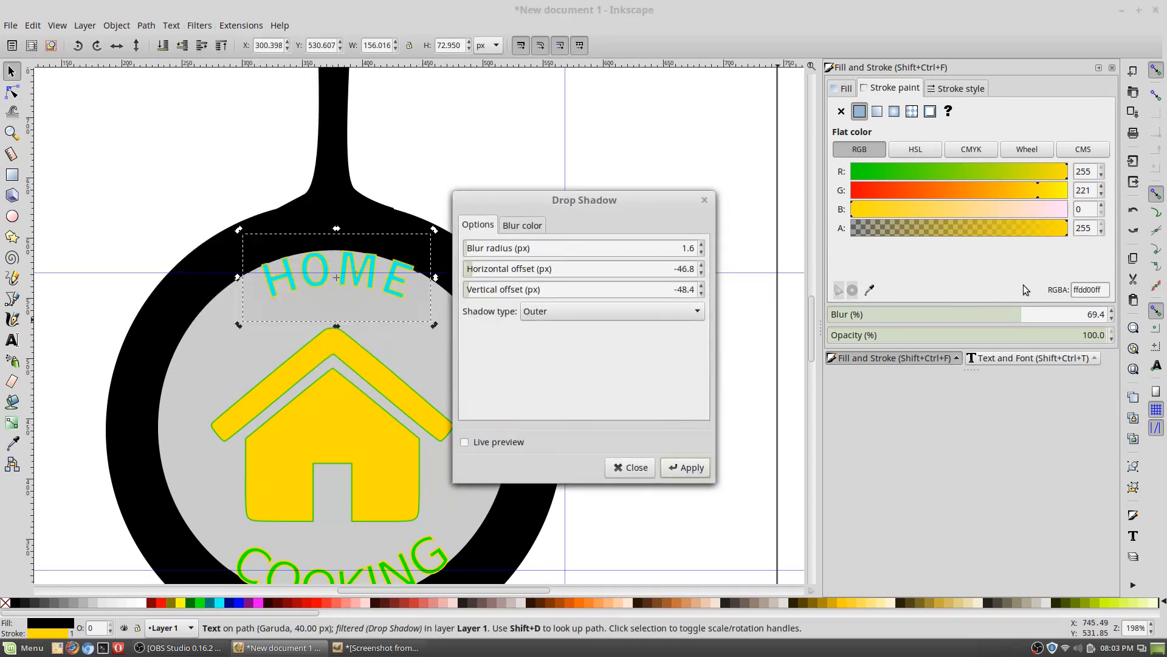
left_click_drag(662, 196, 757, 181)
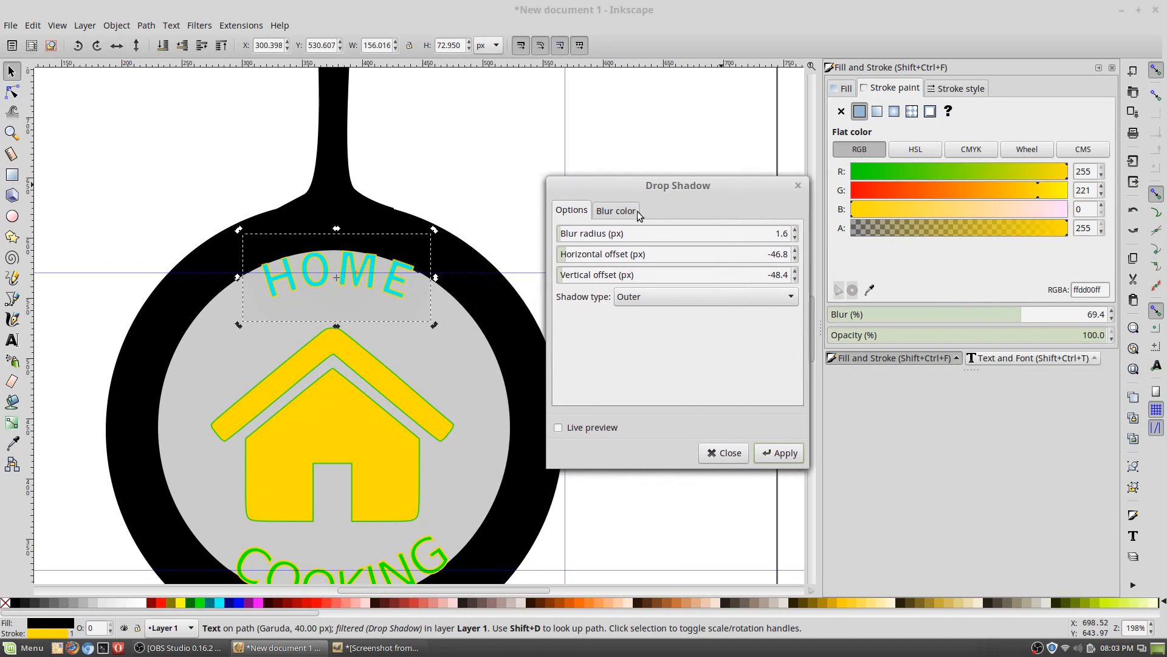
left_click(708, 292)
left_click(693, 311)
left_click(688, 299)
left_click(680, 278)
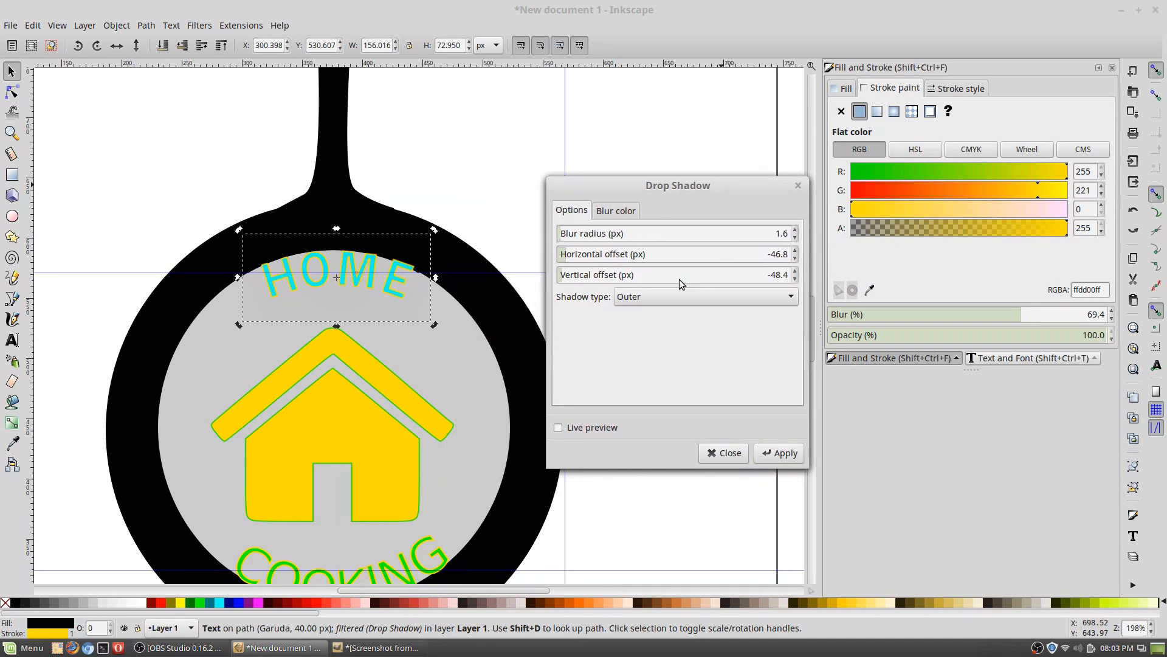
Step: Make the shadow use the object's colour, turn on live preview and set the blur colour's alpha to 255
left_click(625, 217)
left_click_drag(779, 257, 763, 260)
left_click_drag(728, 316, 661, 314)
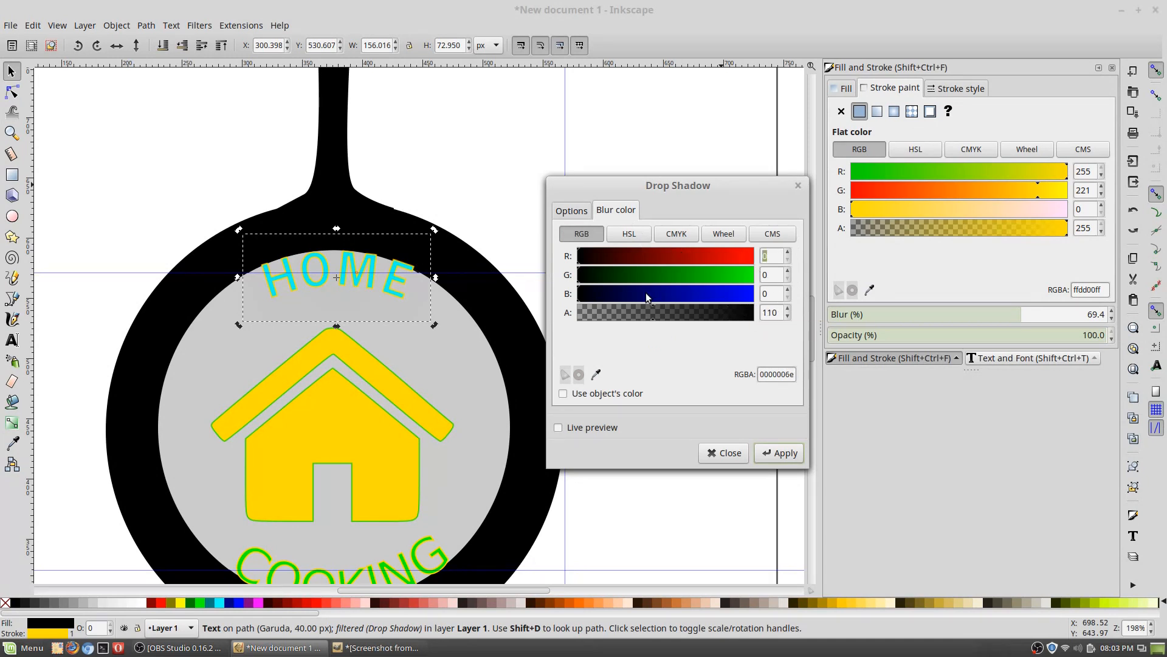
left_click_drag(562, 315, 547, 290)
left_click(563, 393)
left_click(558, 428)
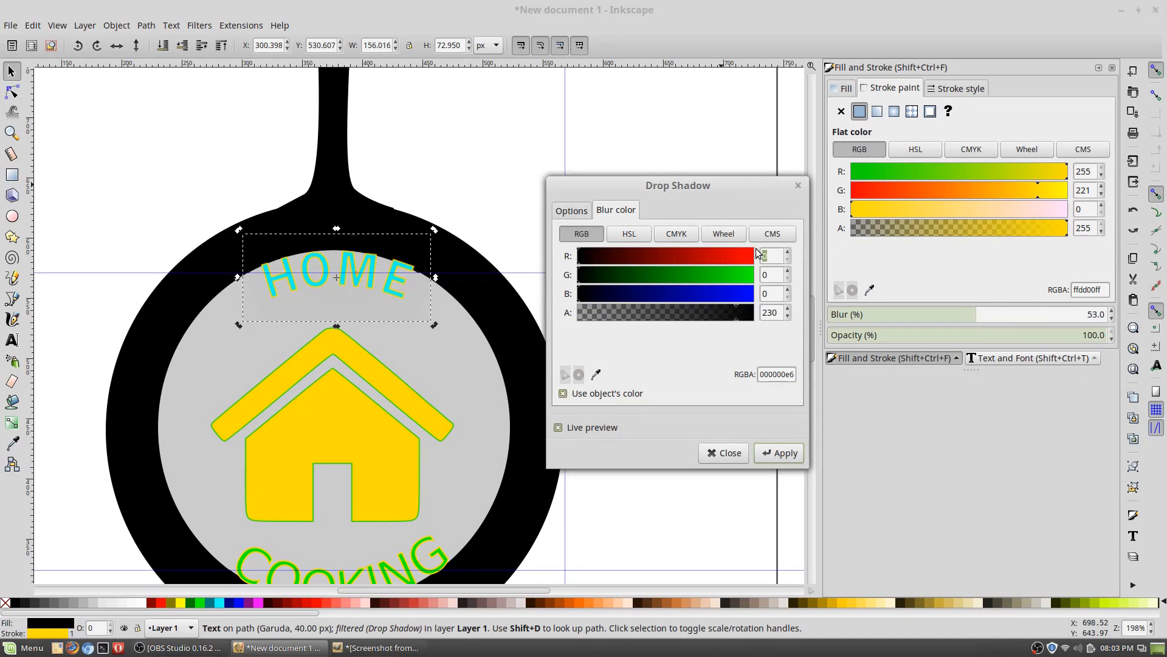
mouse_move(735, 316)
left_mouse_down()
mouse_move(680, 315)
mouse_move(752, 316)
left_mouse_up()
Step: Set both the horizontal and vertical offsets of the HOME shadow to 1.0 px
left_click(577, 208)
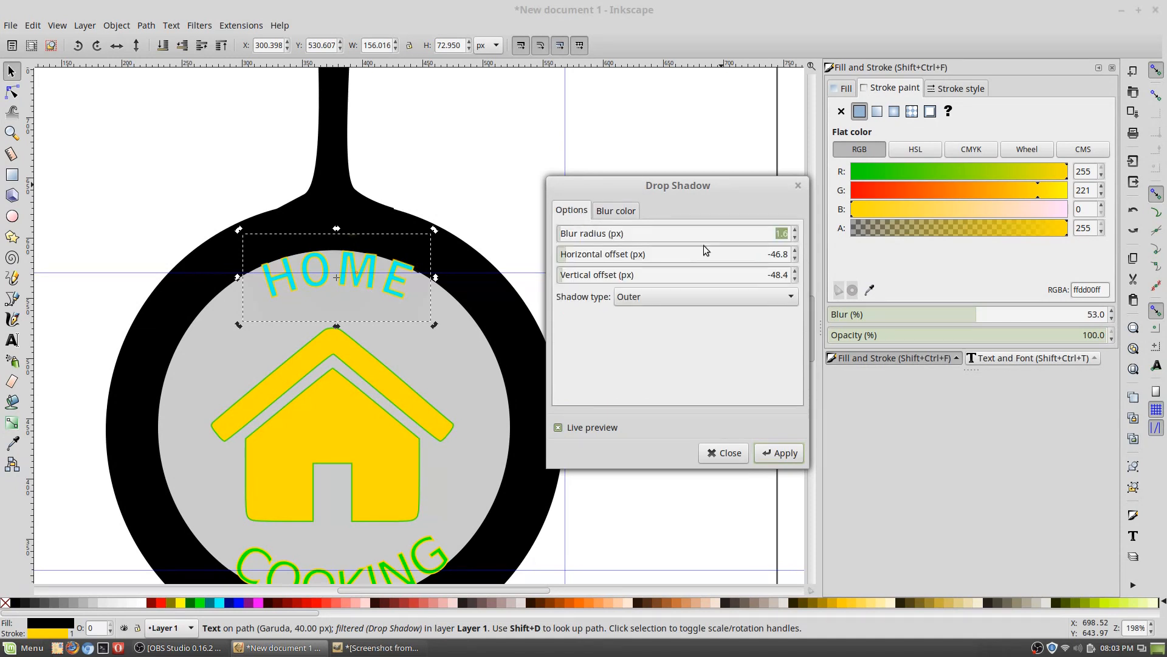
left_click_drag(576, 259, 783, 256)
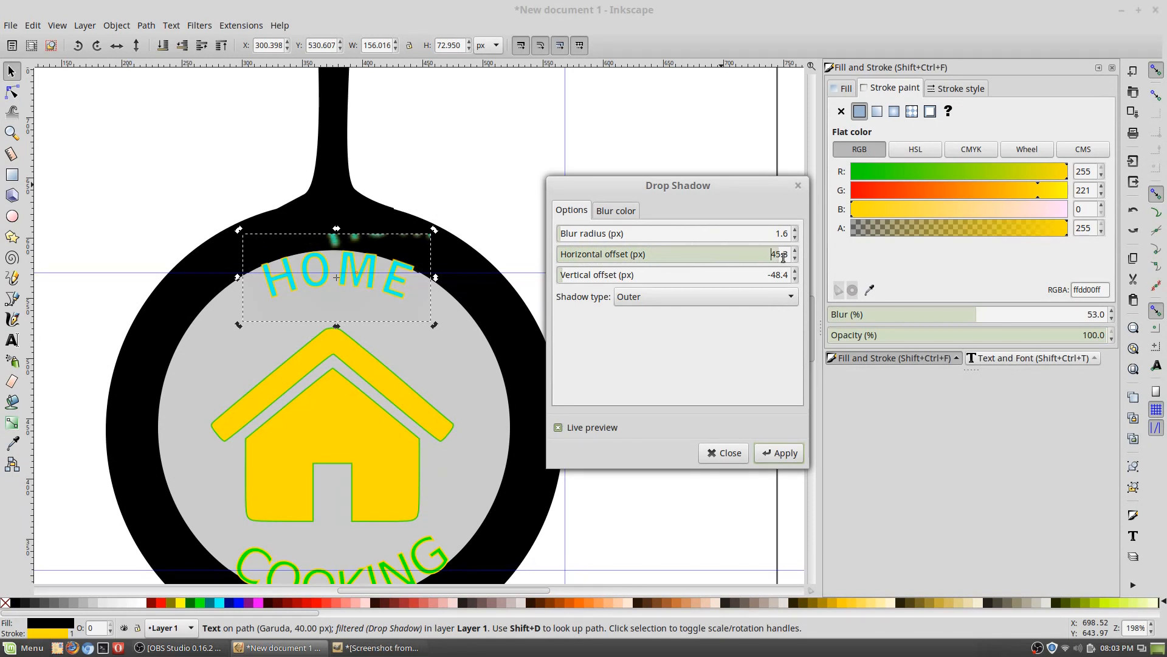
key("BackSpace")
key("BackSpace")
key("BackSpace")
triple_click(778, 276)
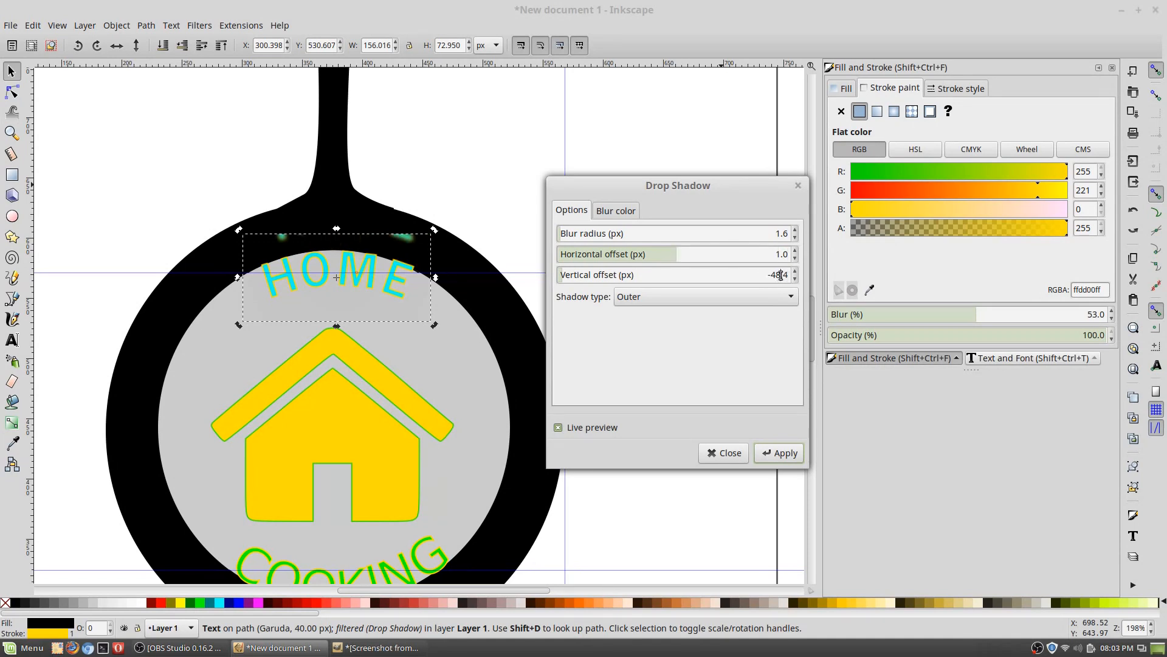
type("1")
double_click(784, 254)
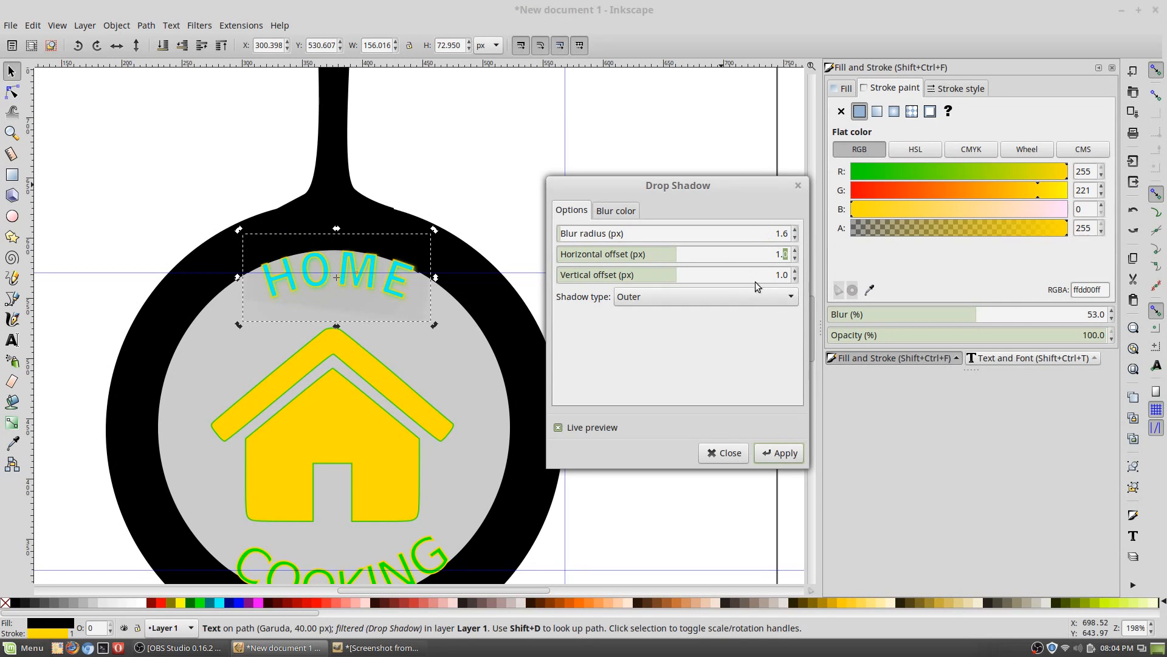
Step: Try vertical shadow offsets of 15.8 and 50 px in the preview and restore the offset to 1.0 px
left_click(712, 277)
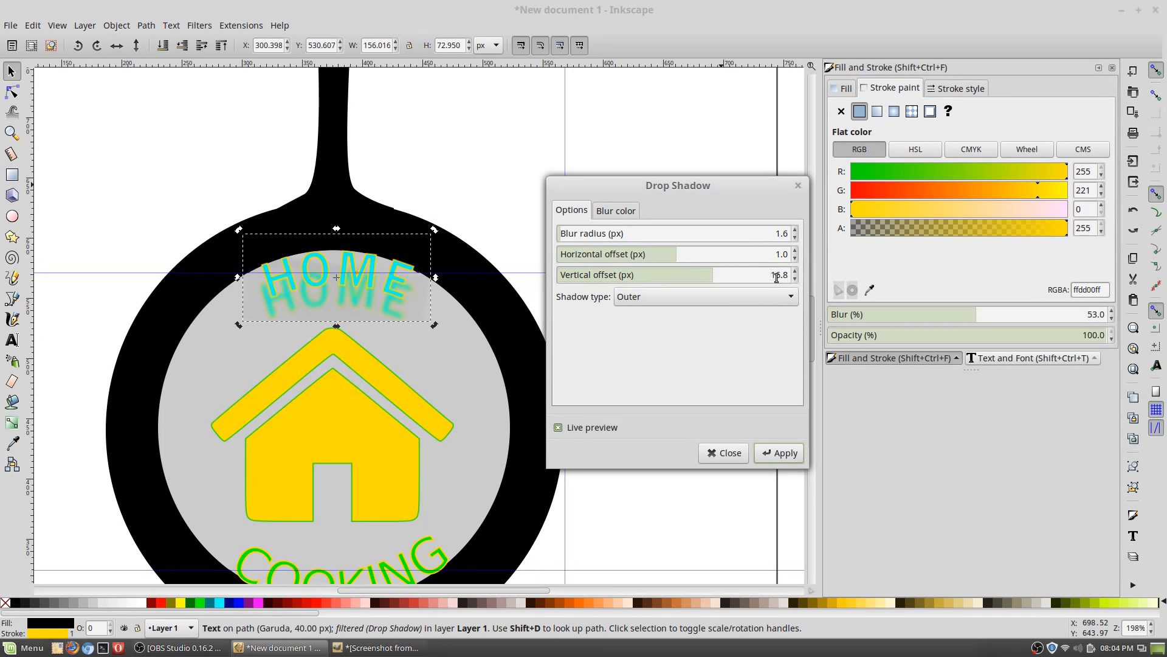
left_click_drag(771, 278, 802, 277)
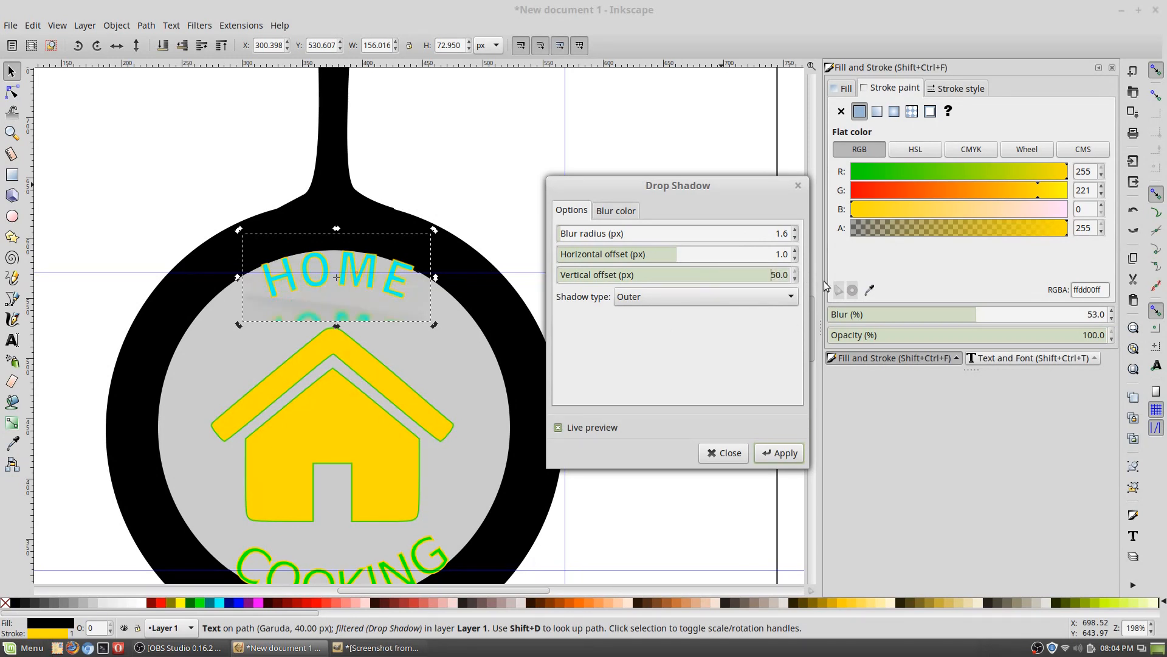
key("BackSpace")
key("Delete")
key("Return")
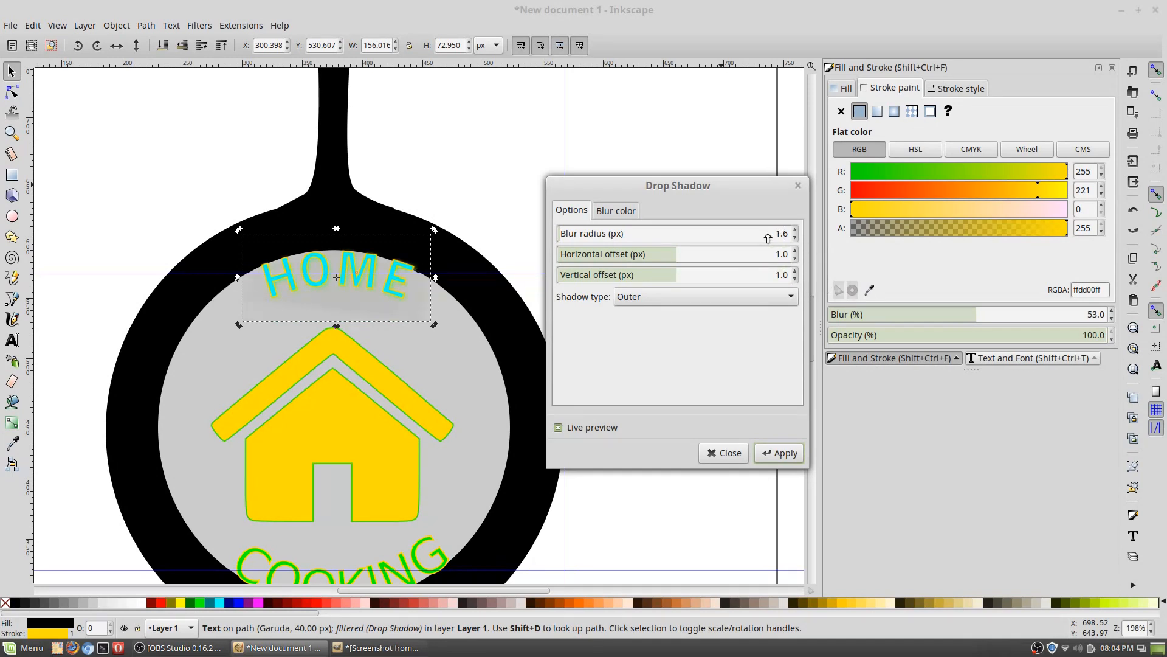
Step: Stop using the object's colour so the shadow is black 000000ff, and reduce its blur radius to 0.6 px
left_click(623, 211)
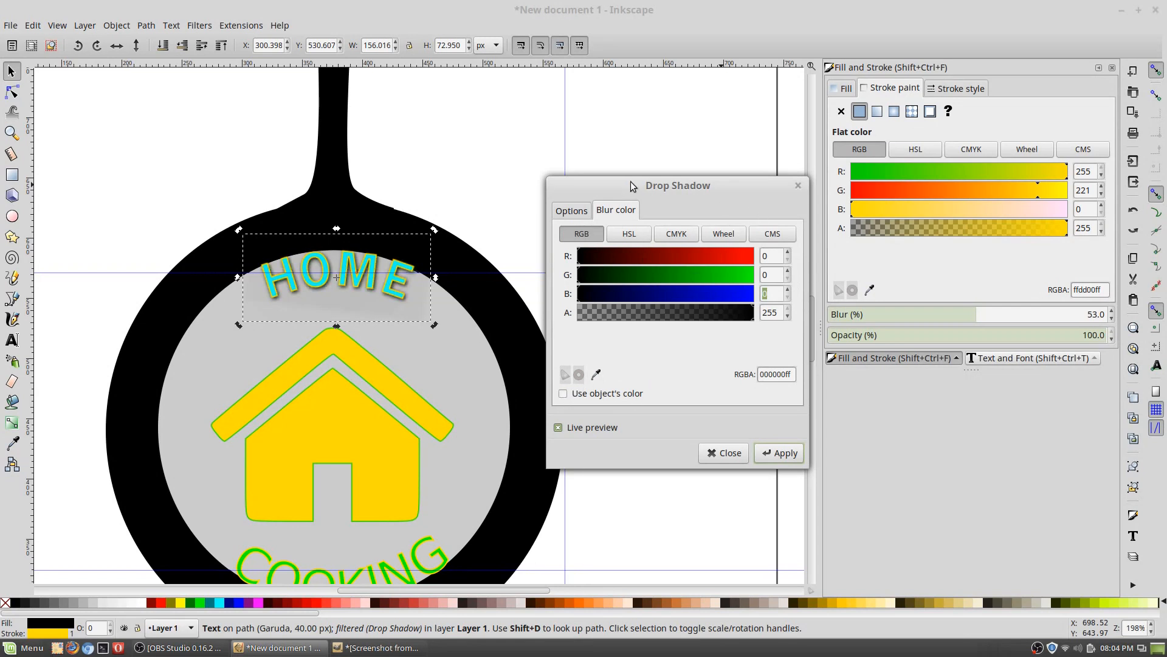
left_click(584, 209)
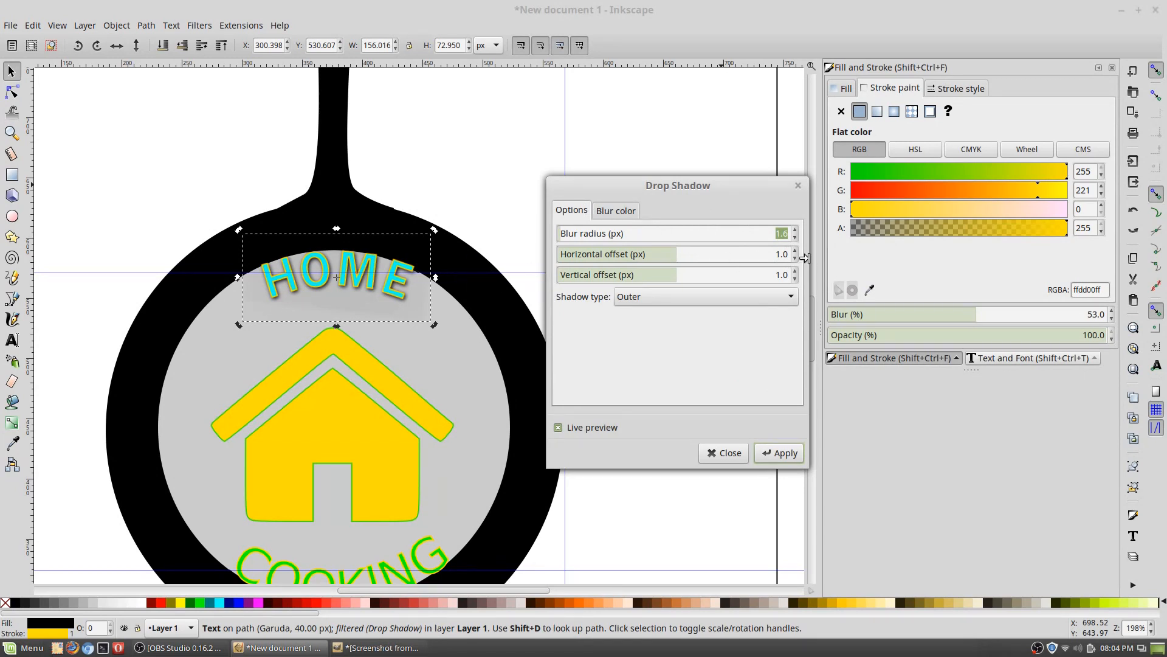
left_click(795, 239)
left_click(795, 239)
left_click(795, 239)
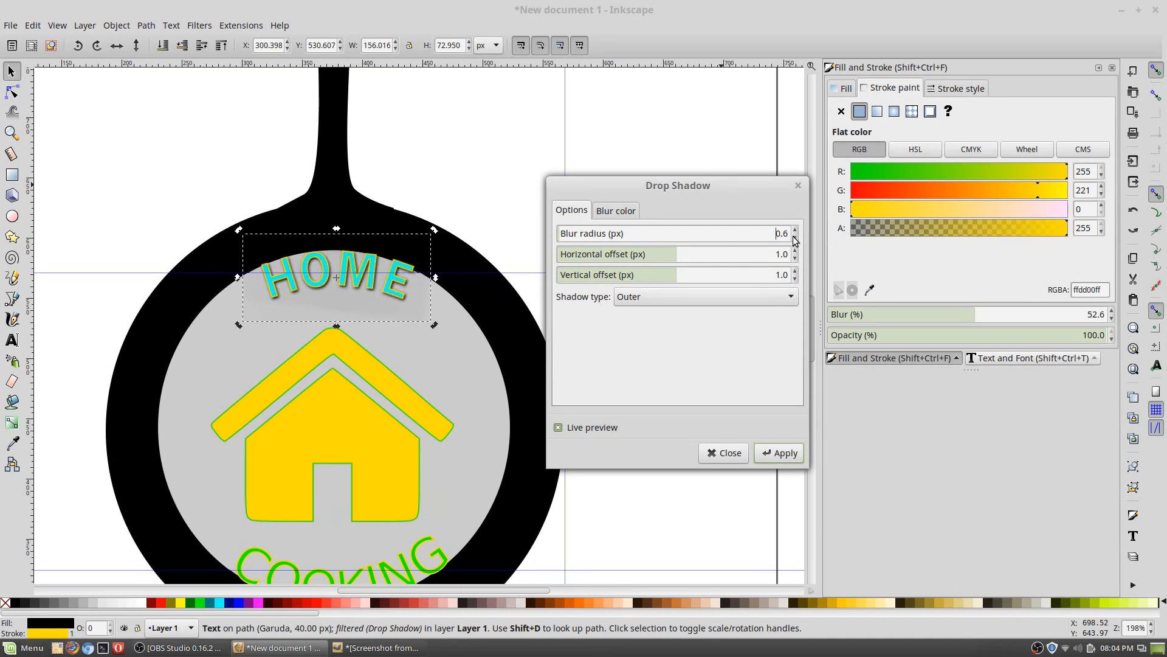
Step: Set the HOME shadow's blur radius to 1.2 px, horizontal offset to 2.1 px and vertical offset to 1.4 px
left_click(795, 231)
left_click(795, 253)
left_click(795, 252)
left_click(795, 253)
left_click(795, 252)
left_click(794, 250)
left_click(794, 270)
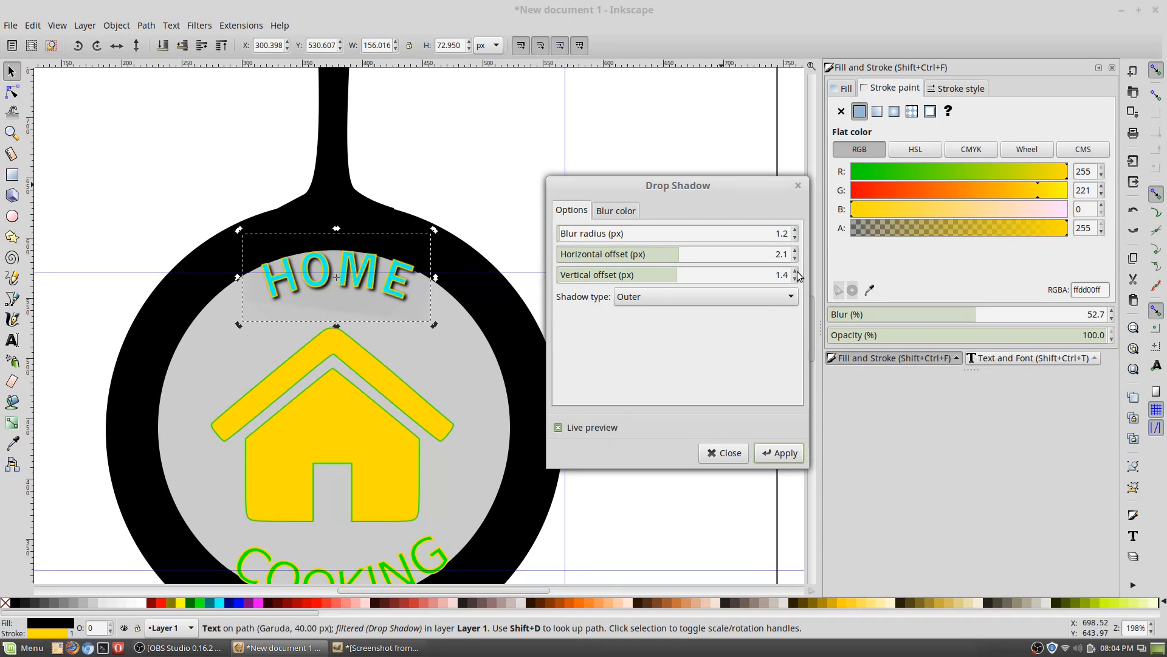
Step: Try the Inner, Outer cutout, Inner cutout and Shadow only shadow types on the HOME lettering in the preview
left_click(716, 297)
left_click(713, 296)
left_click(710, 303)
left_click(706, 314)
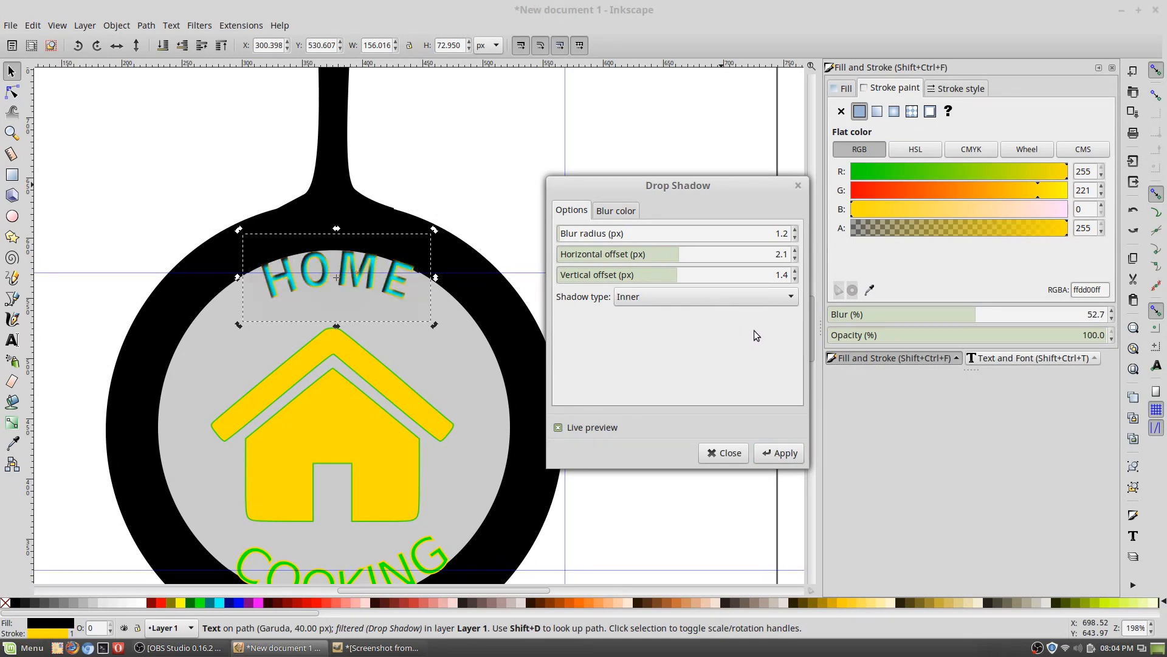
left_click(750, 296)
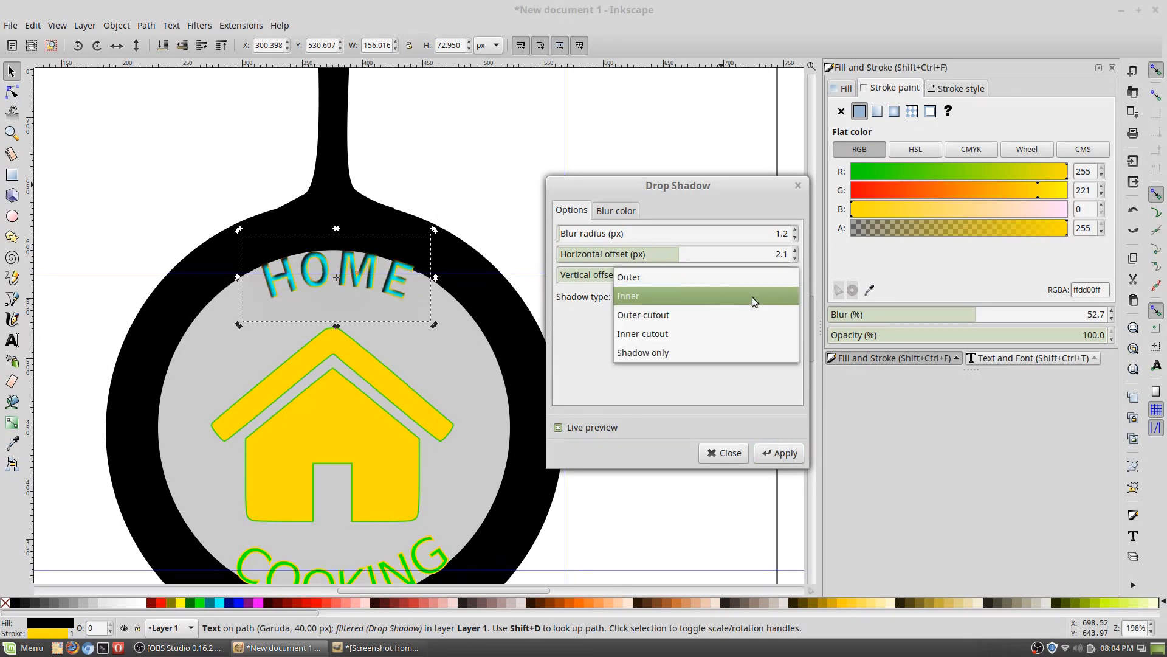
left_click(753, 312)
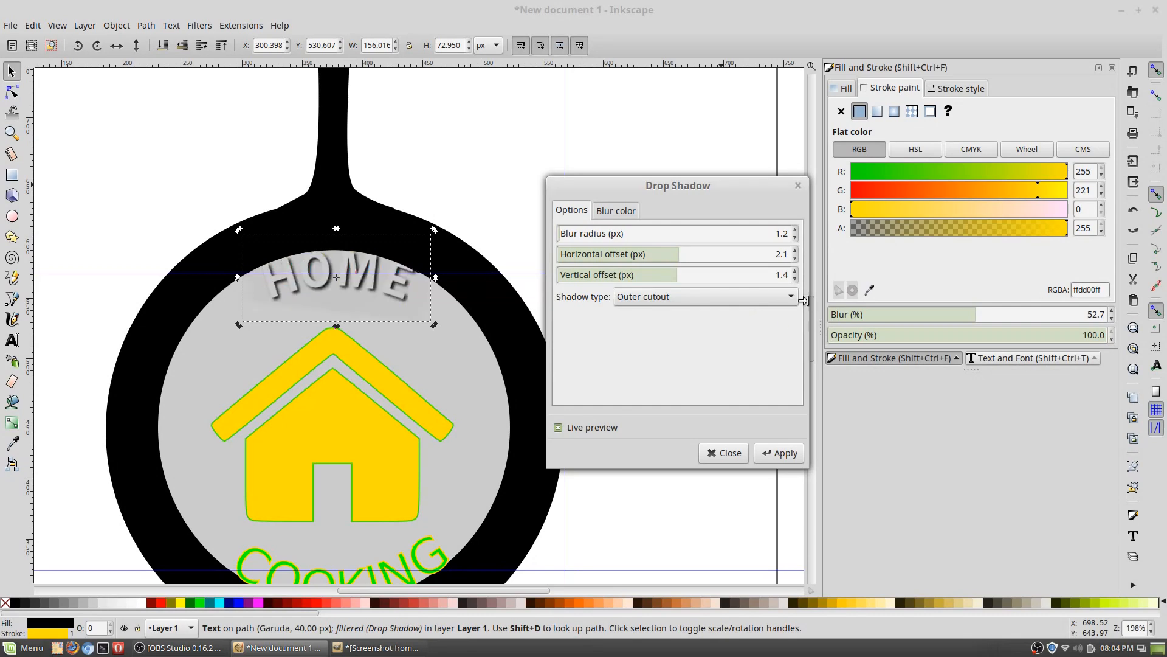
left_click(775, 296)
left_click(764, 319)
left_click(755, 297)
left_click(761, 312)
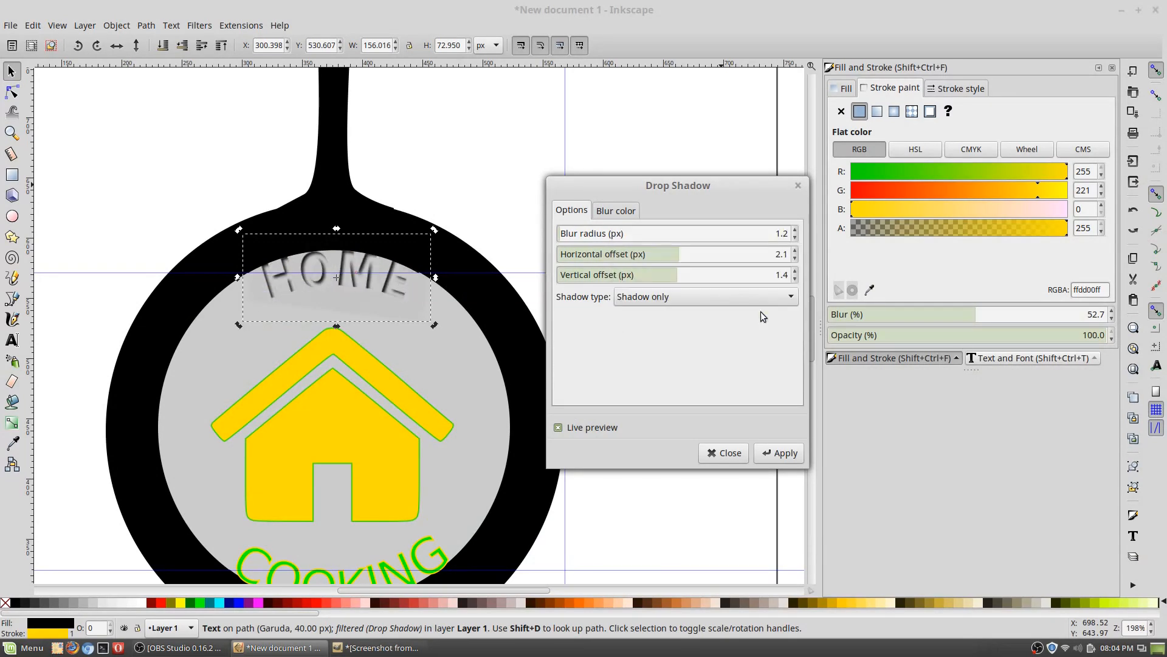
Step: Set the shadow type to Outer, apply the drop shadow to the HOME lettering and close the filter dialog
left_click(763, 298)
left_click(756, 222)
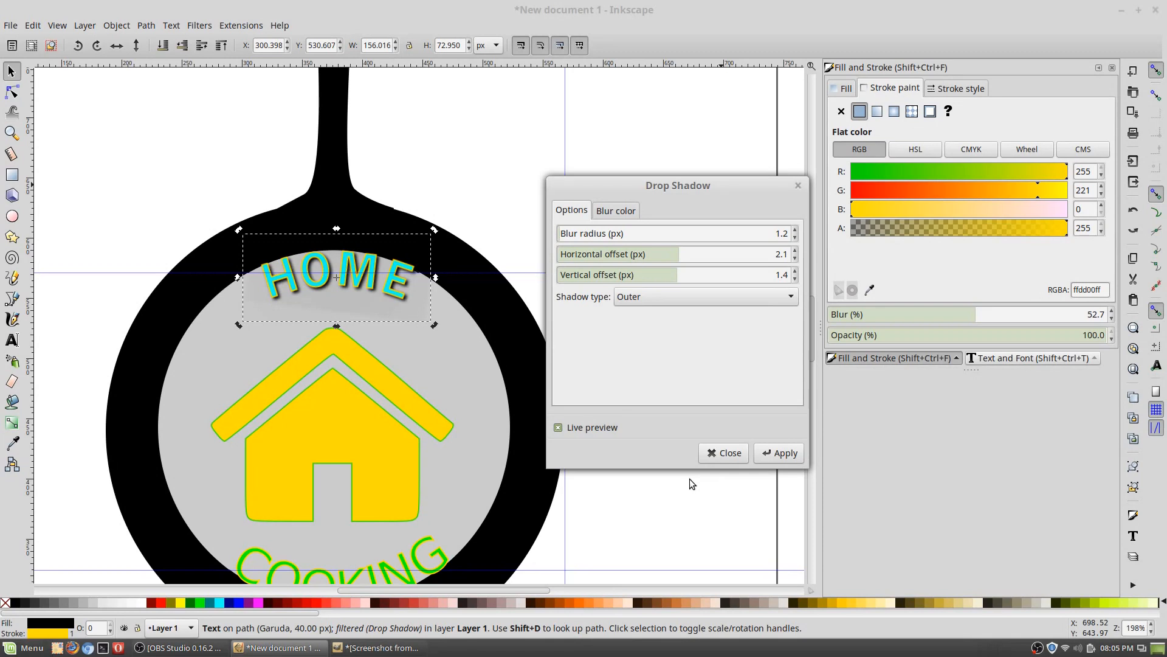
left_click(777, 451)
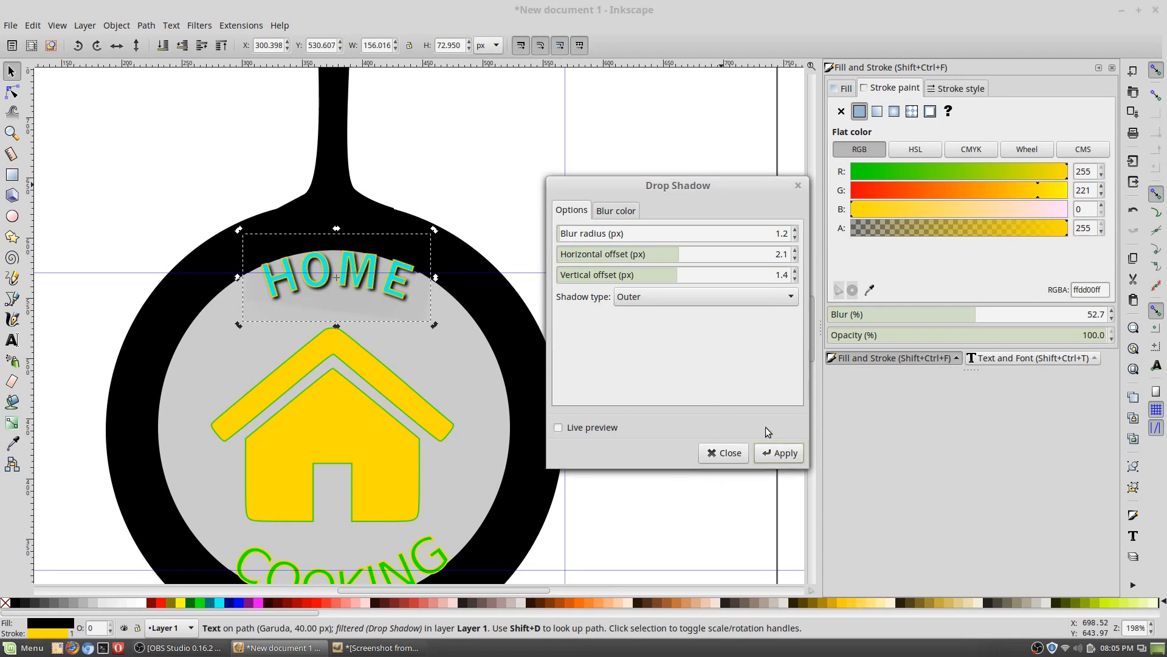
left_click(715, 457)
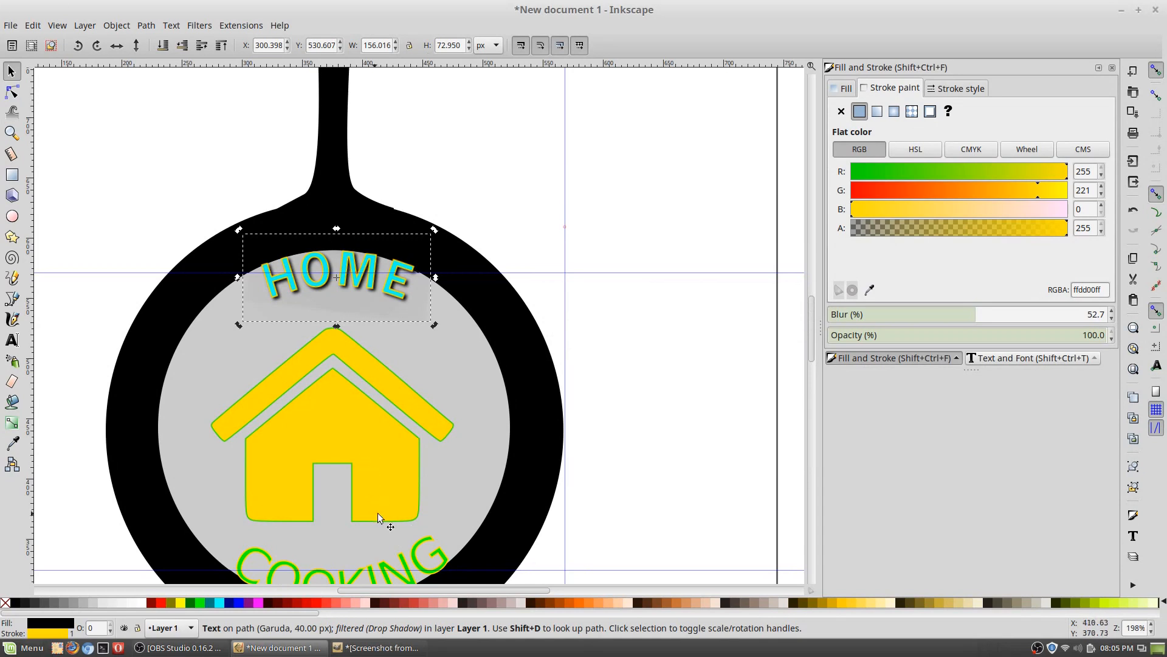
Step: Apply the 3D Wood material filter to the yellow house
left_click(361, 415)
left_click(200, 25)
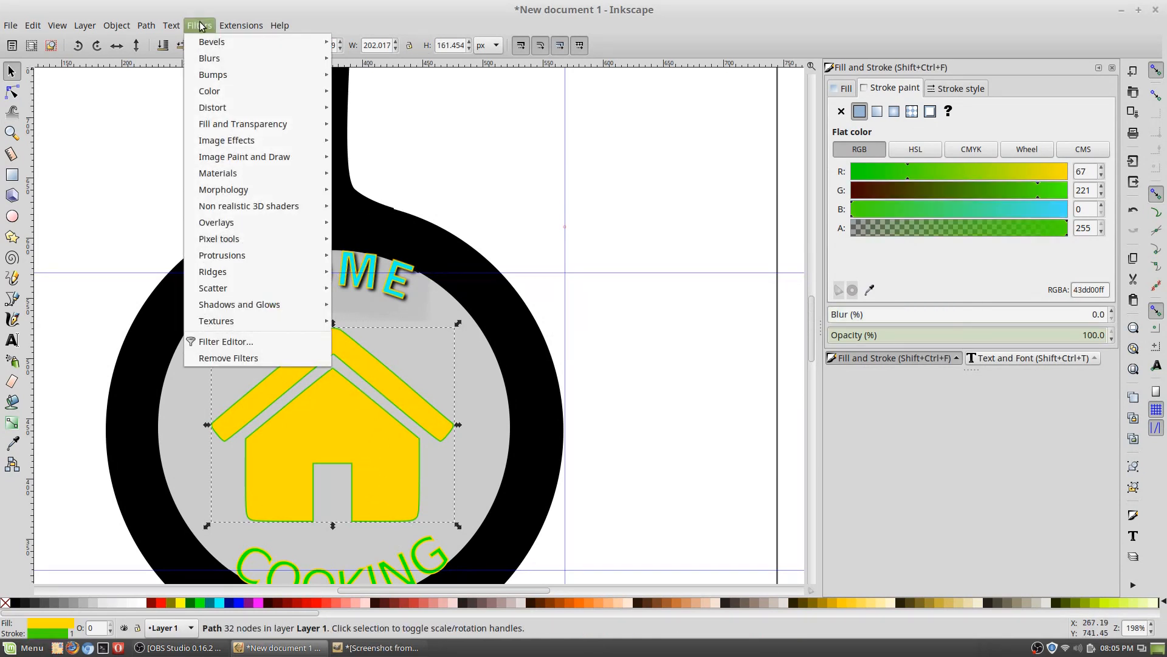
mouse_move(246, 176)
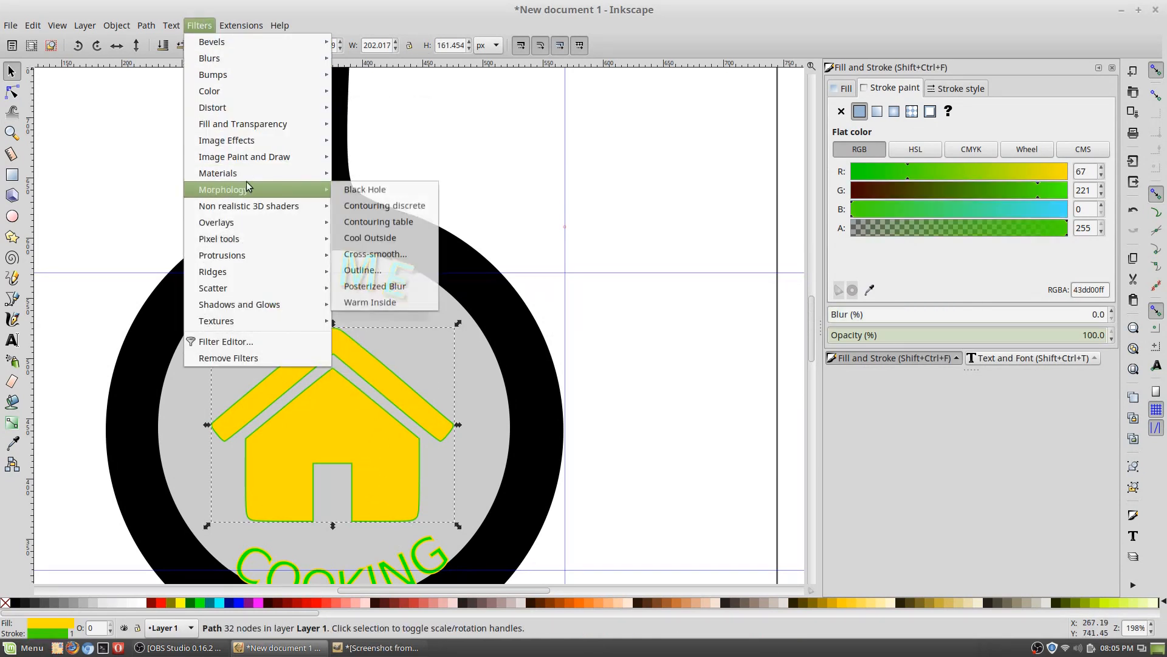
left_click(394, 206)
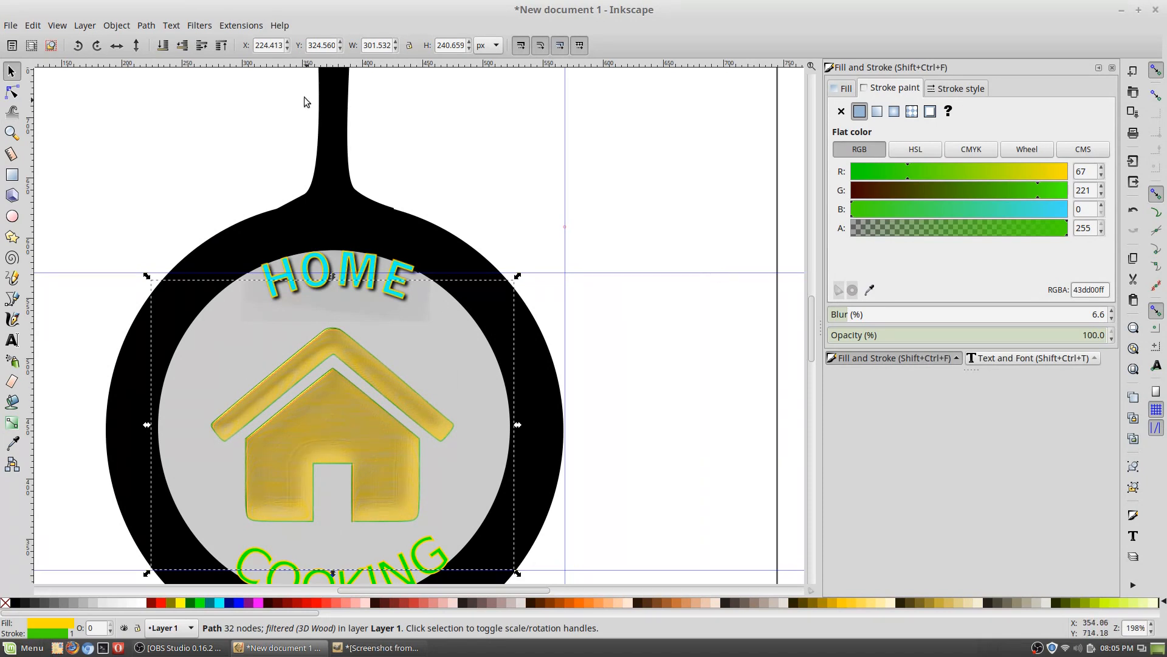
Step: Open the Filter Editor for the house and widen the docked dialogs
left_click(199, 25)
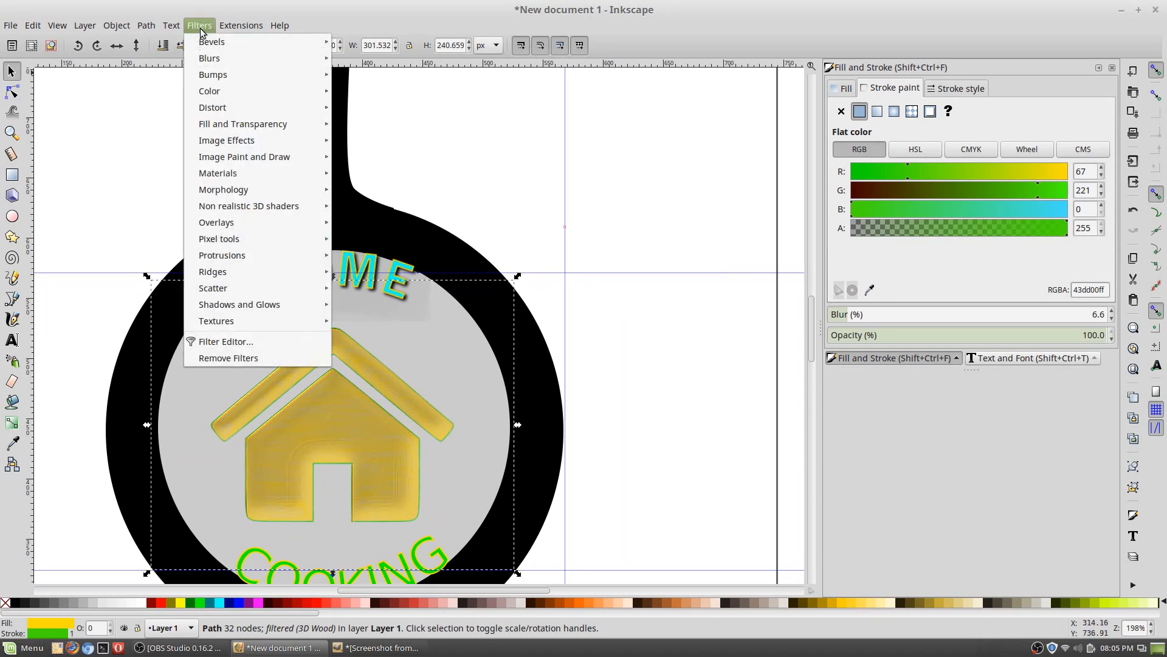
left_click(253, 343)
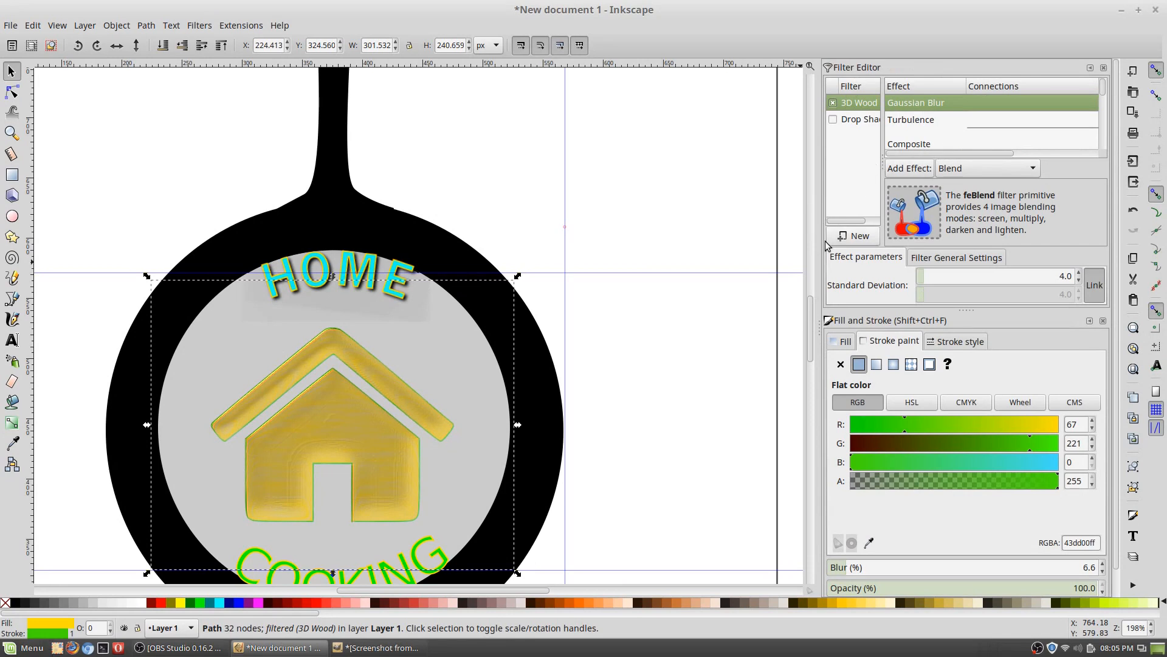
left_click_drag(821, 246, 757, 246)
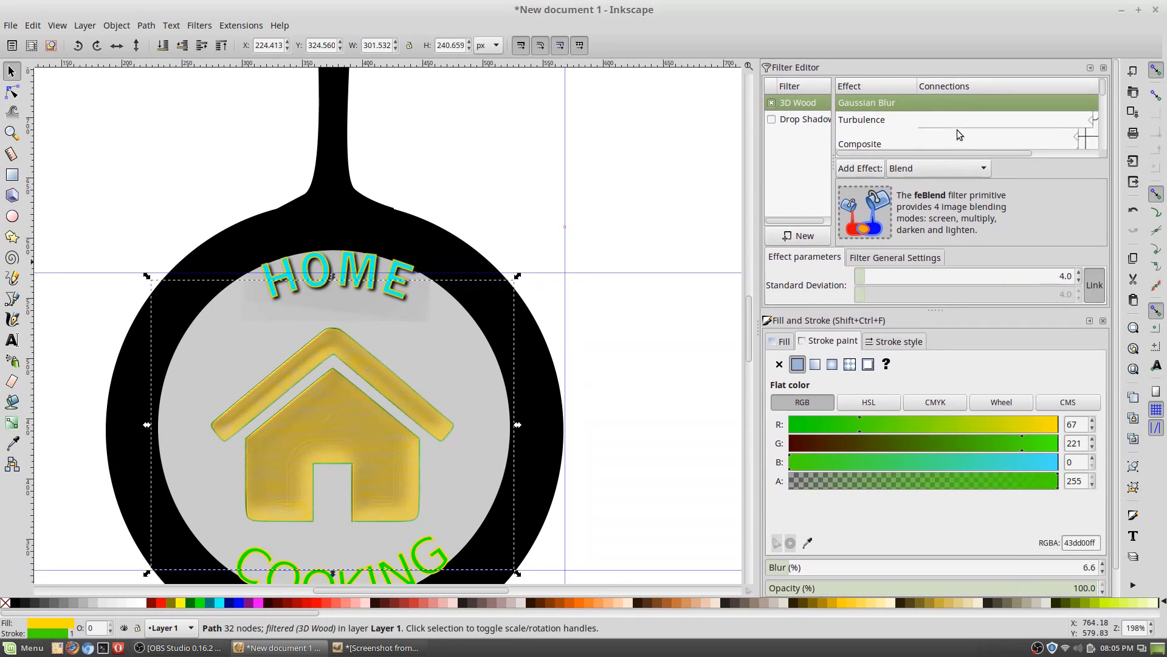
mouse_move(1104, 87)
left_mouse_down()
mouse_move(1117, 150)
mouse_move(1101, 86)
left_mouse_up()
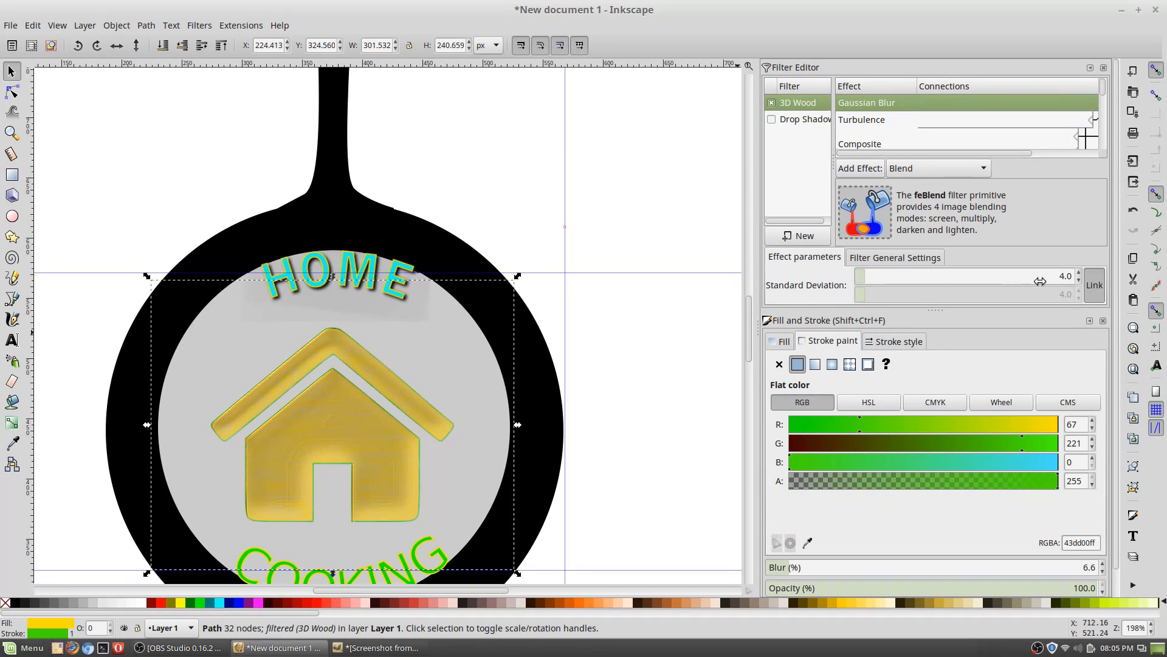
Step: Set the standard deviation of the 3D Wood filter's Gaussian Blur effect to 11.0
left_click(1080, 273)
left_click(1080, 272)
left_click(1079, 272)
left_click(1080, 272)
left_click(1079, 272)
left_click(1079, 273)
left_click(1079, 273)
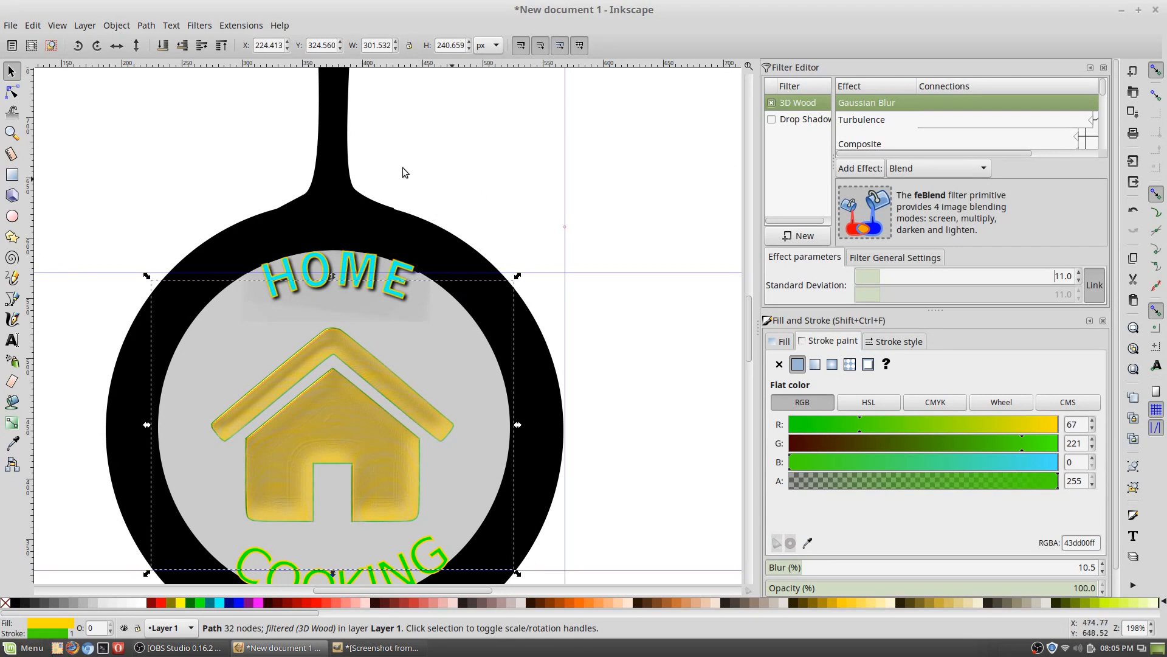
Step: Deselect the house, check the whole pan logo and select the HOME lettering
scroll(533, 175, "down", 2)
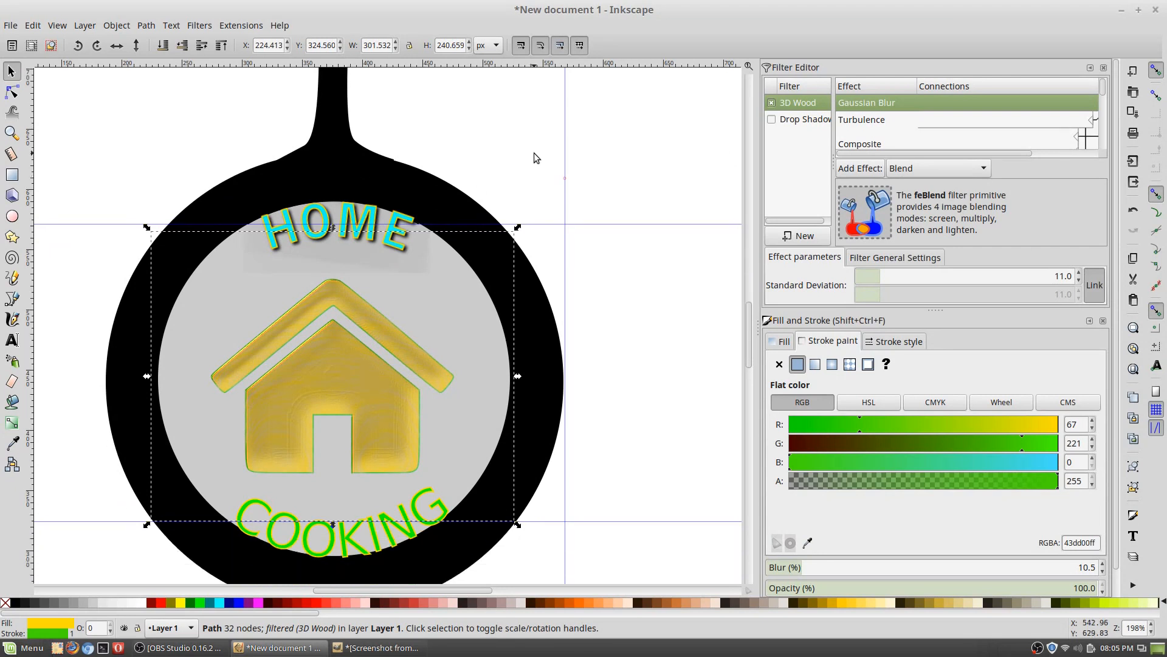
left_click(506, 155)
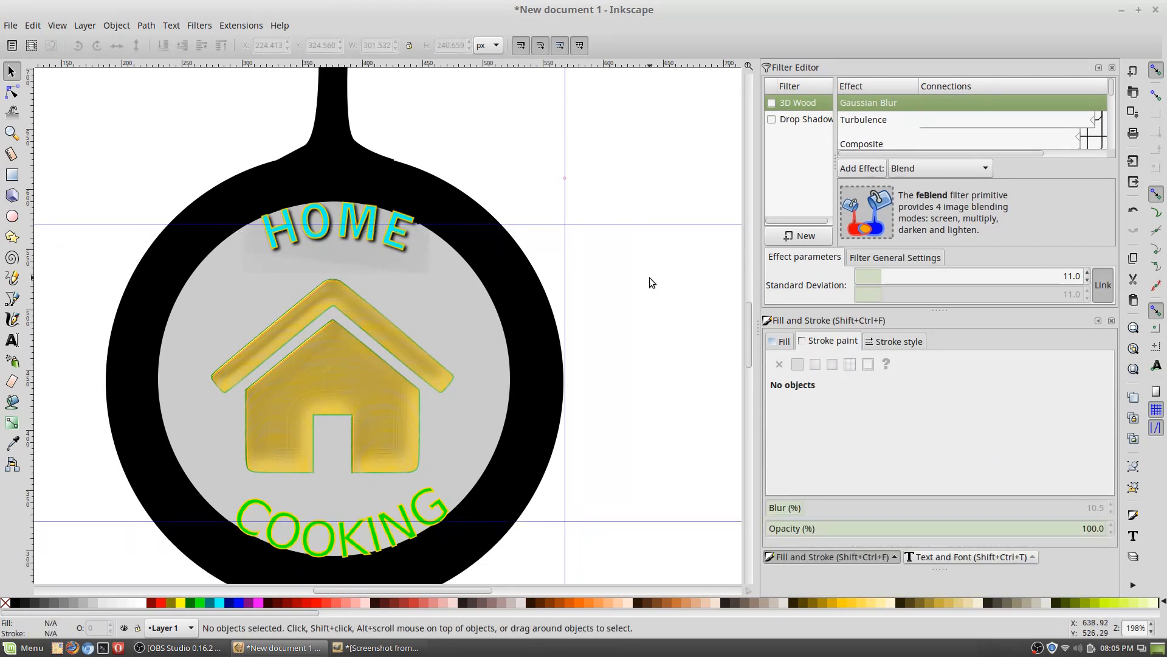
scroll(642, 268, "down", 2, "ctrl")
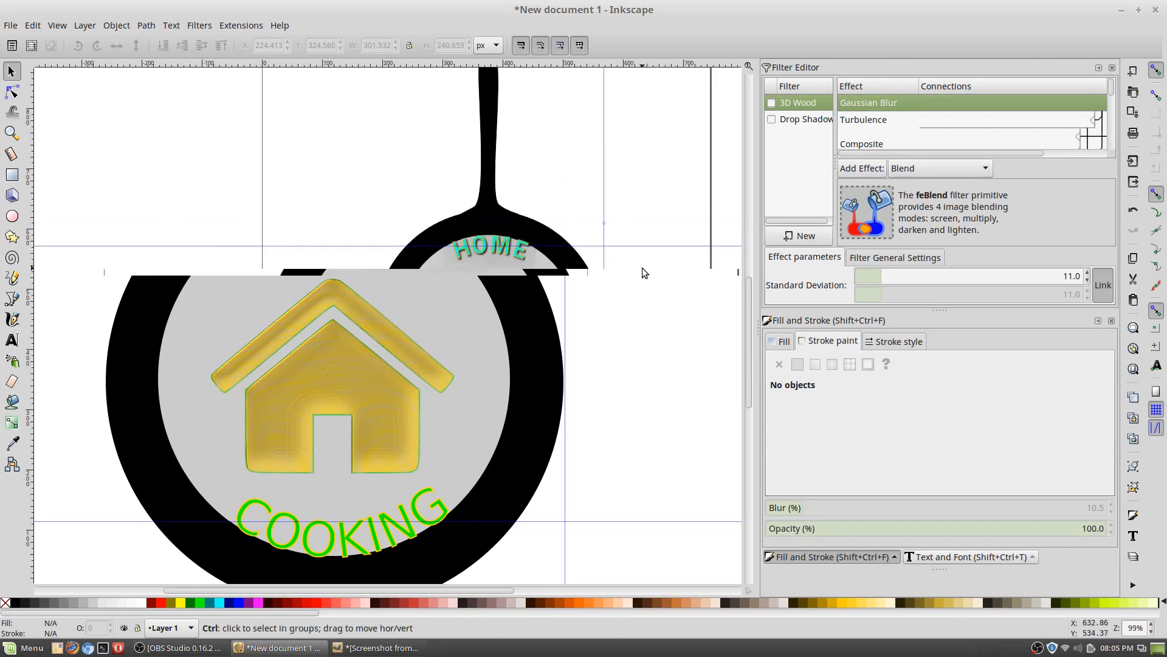
left_click(506, 265)
left_click(499, 253)
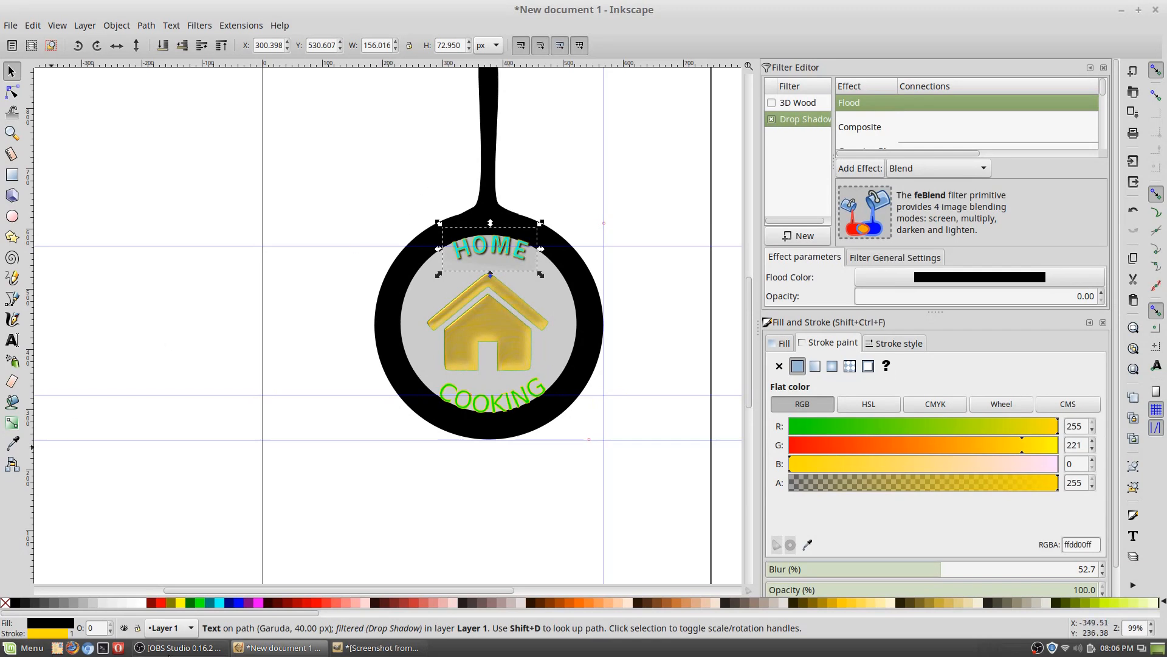
Step: Switch to OBS Studio and transition the live output to the Full Screen scene
left_click(164, 648)
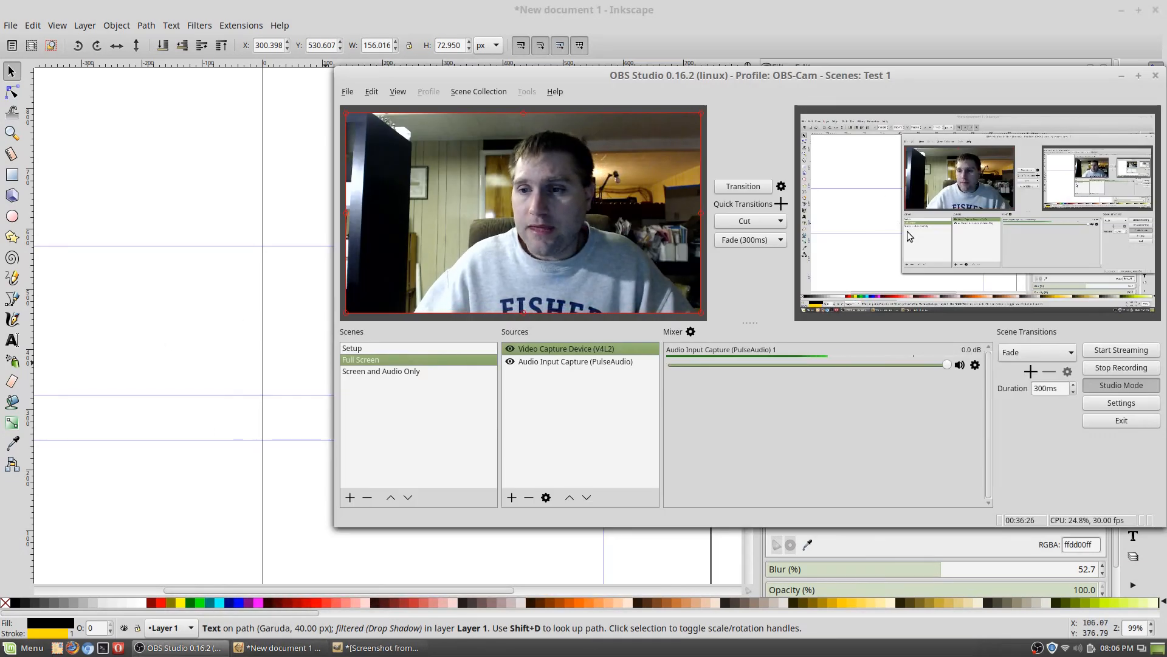
left_click(743, 186)
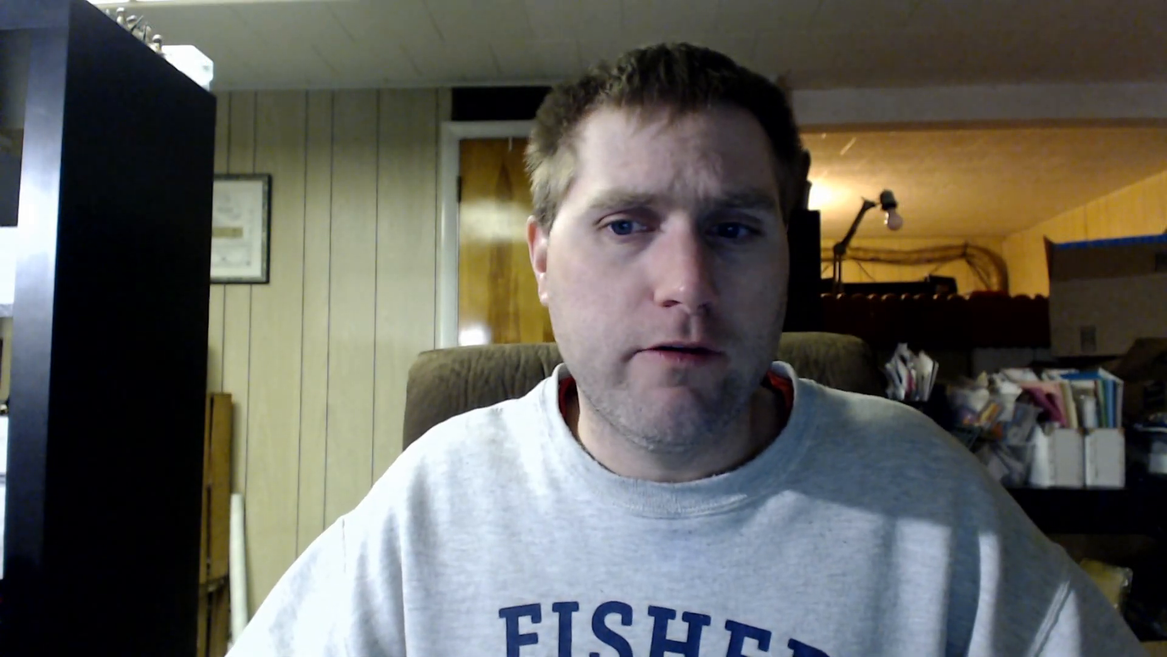